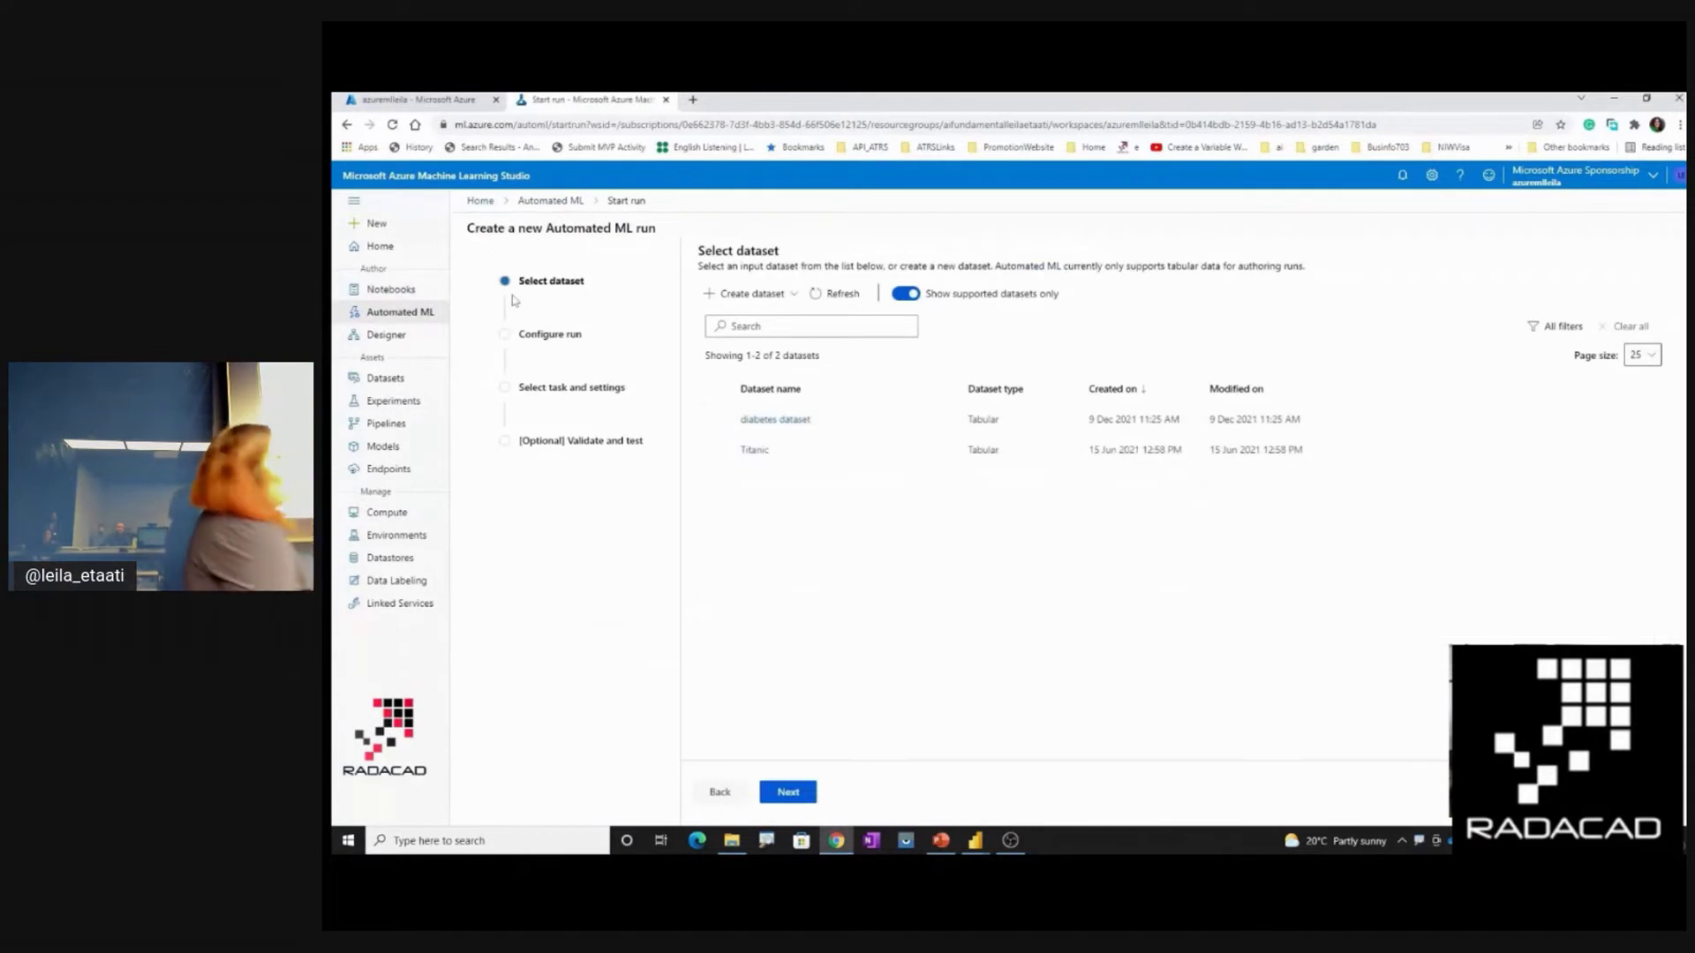
Start creating a tabular dataset from local files, name it Titanicdataset, and proceed to file selection
left_click(789, 298)
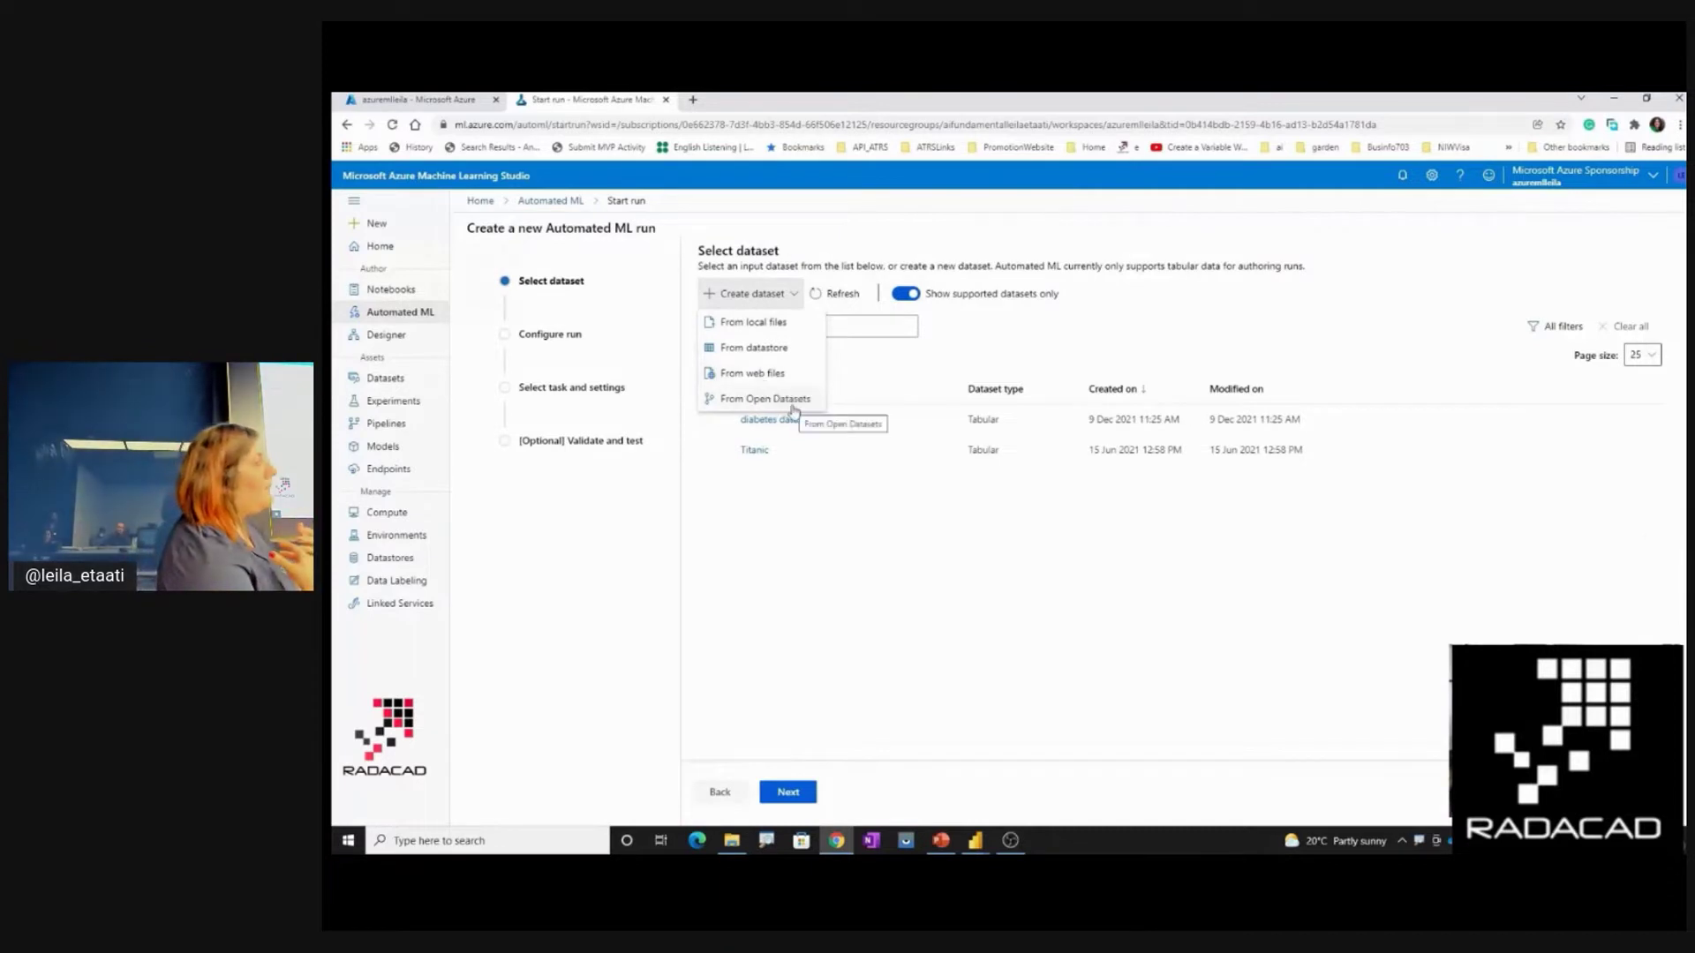
left_click(764, 325)
left_click(993, 289)
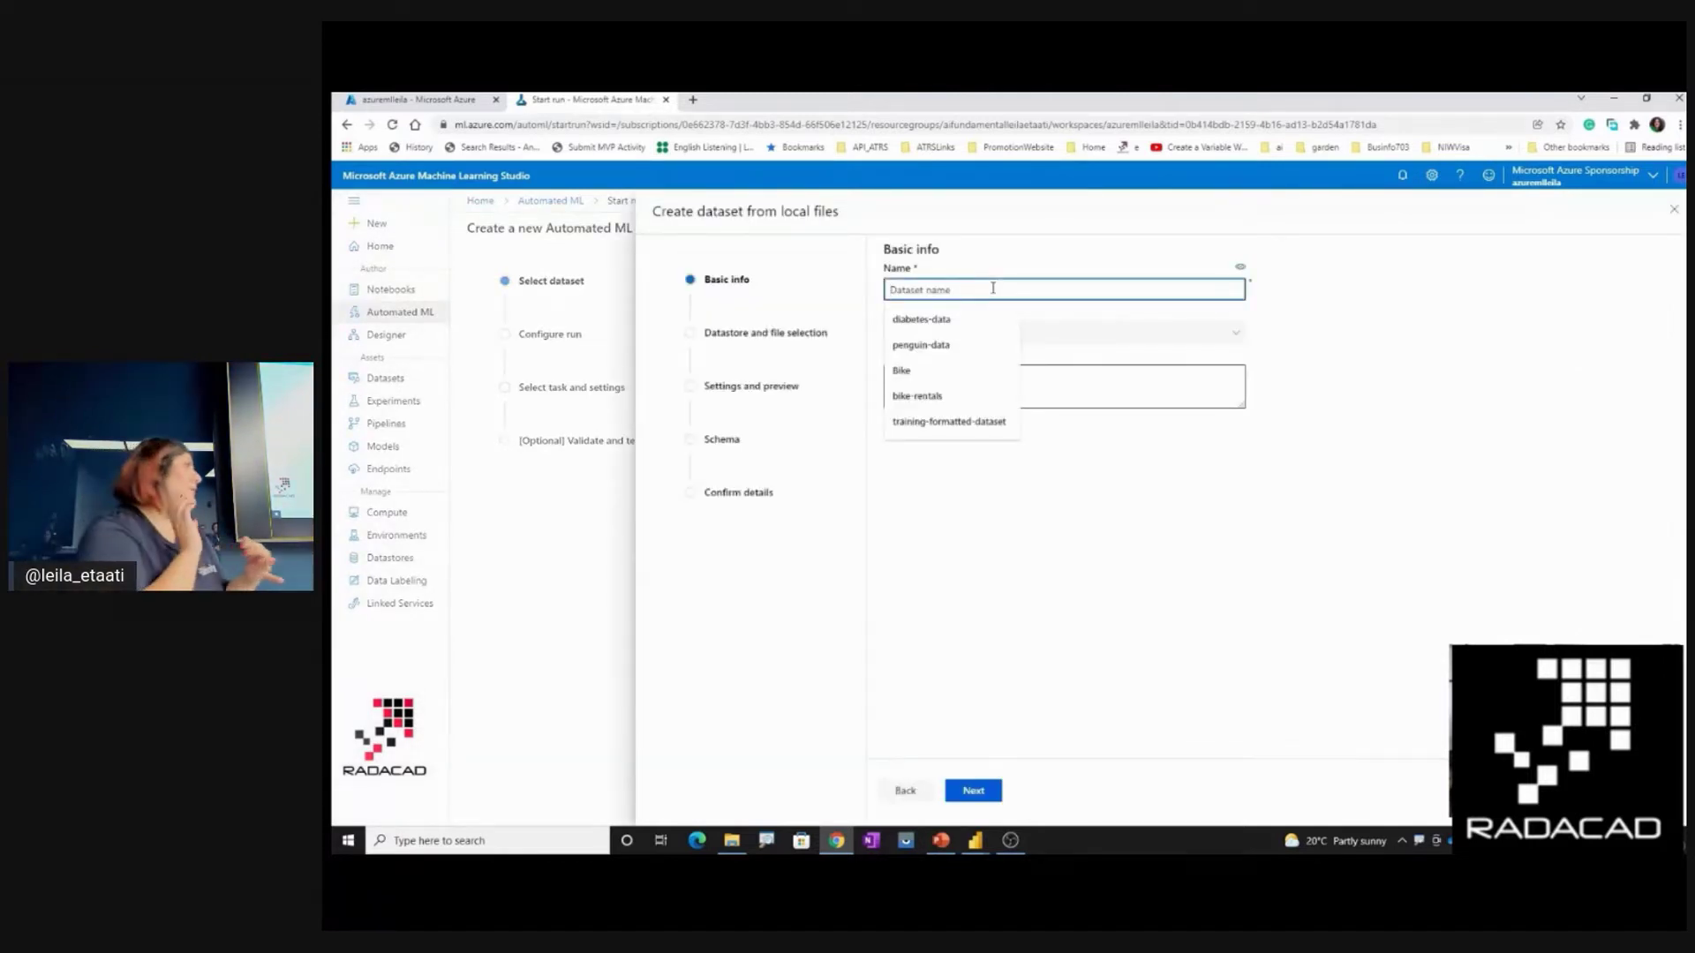
type("Tita")
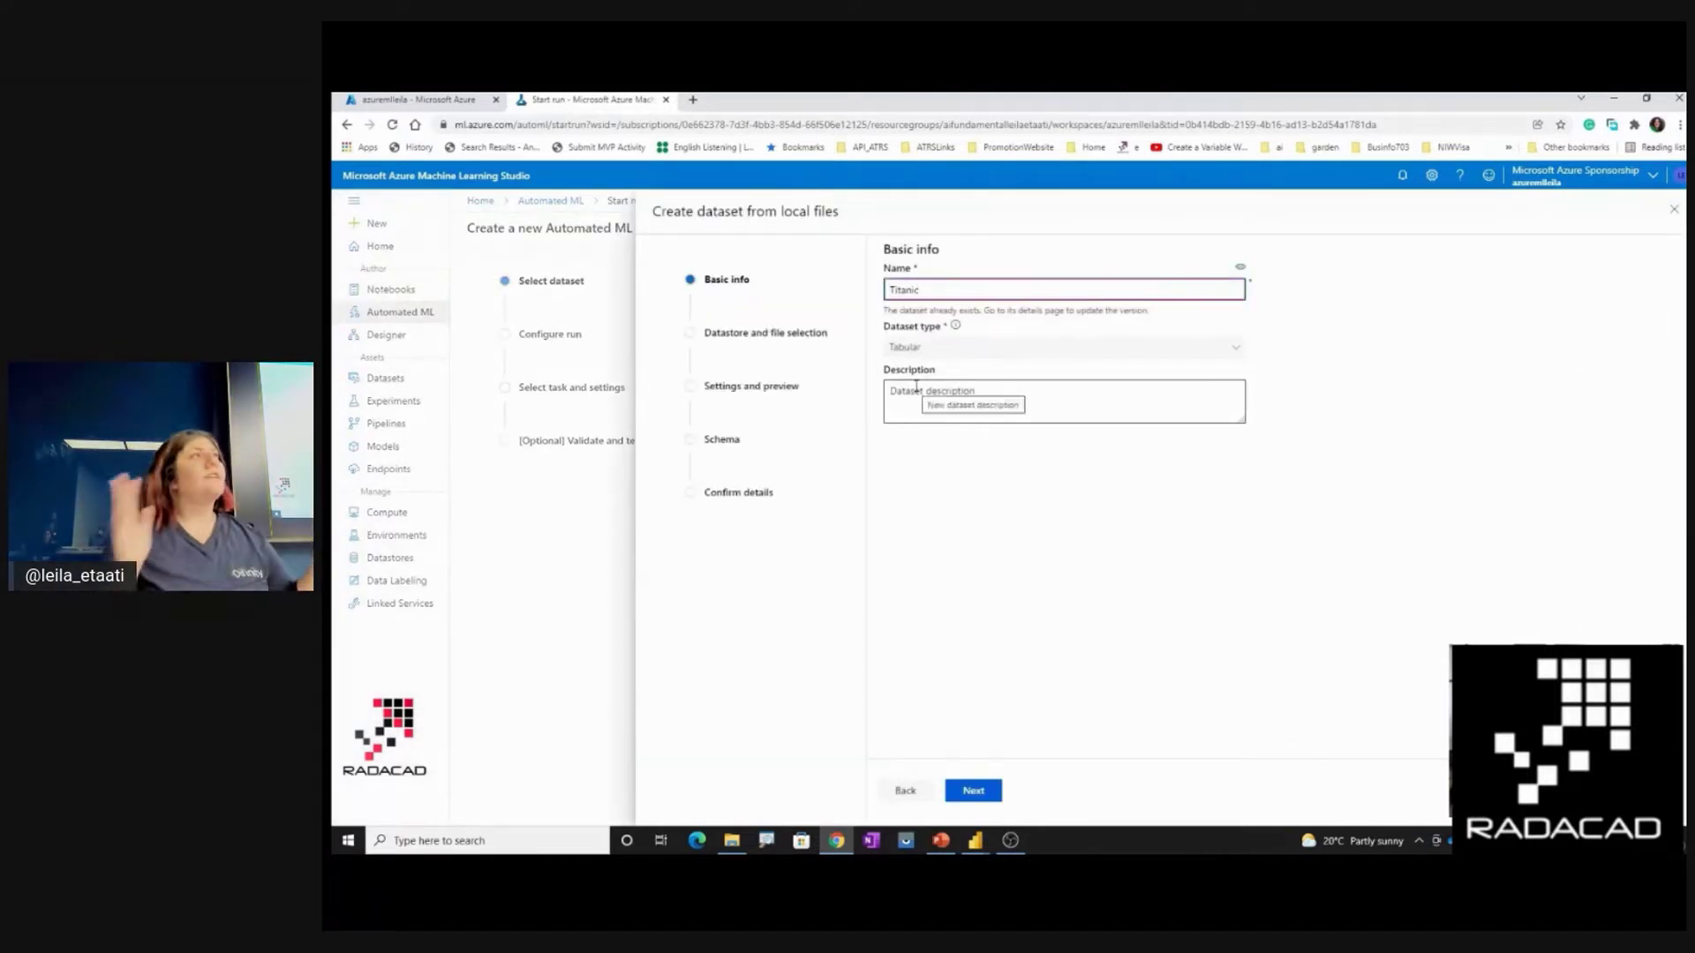
type("nicdataset")
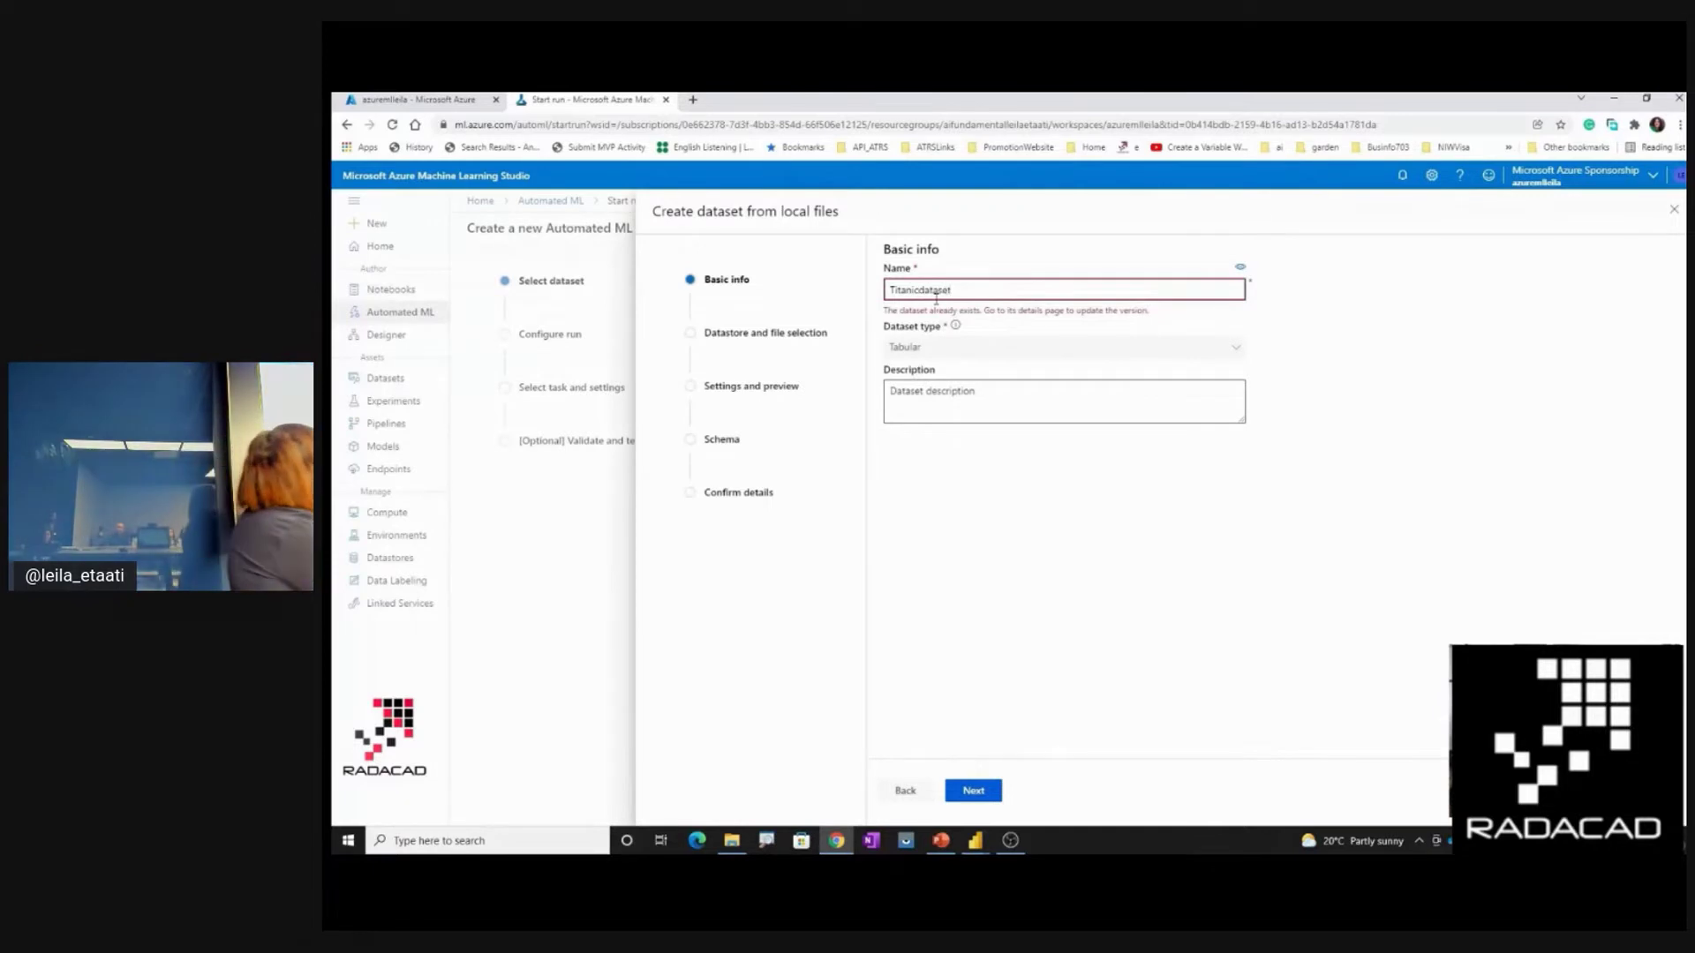
left_click(974, 790)
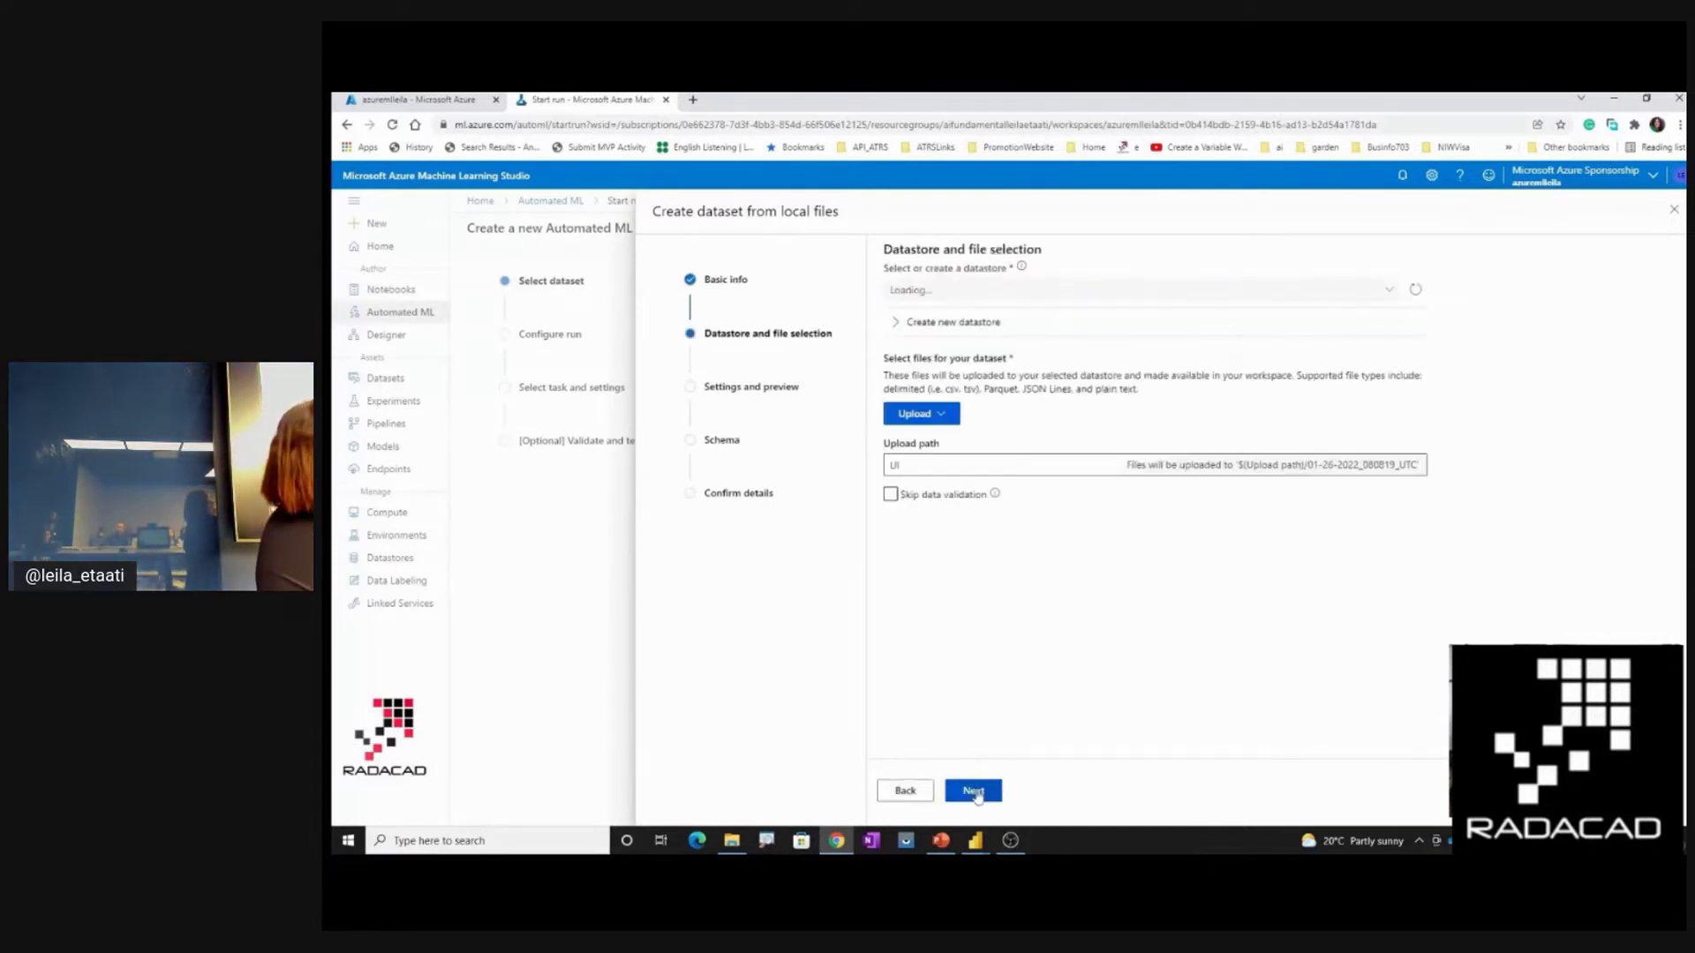
Search the Downloads folder for titanic, upload titanic (10).csv as the dataset's file, and proceed to the file settings
left_click(918, 415)
left_click(918, 436)
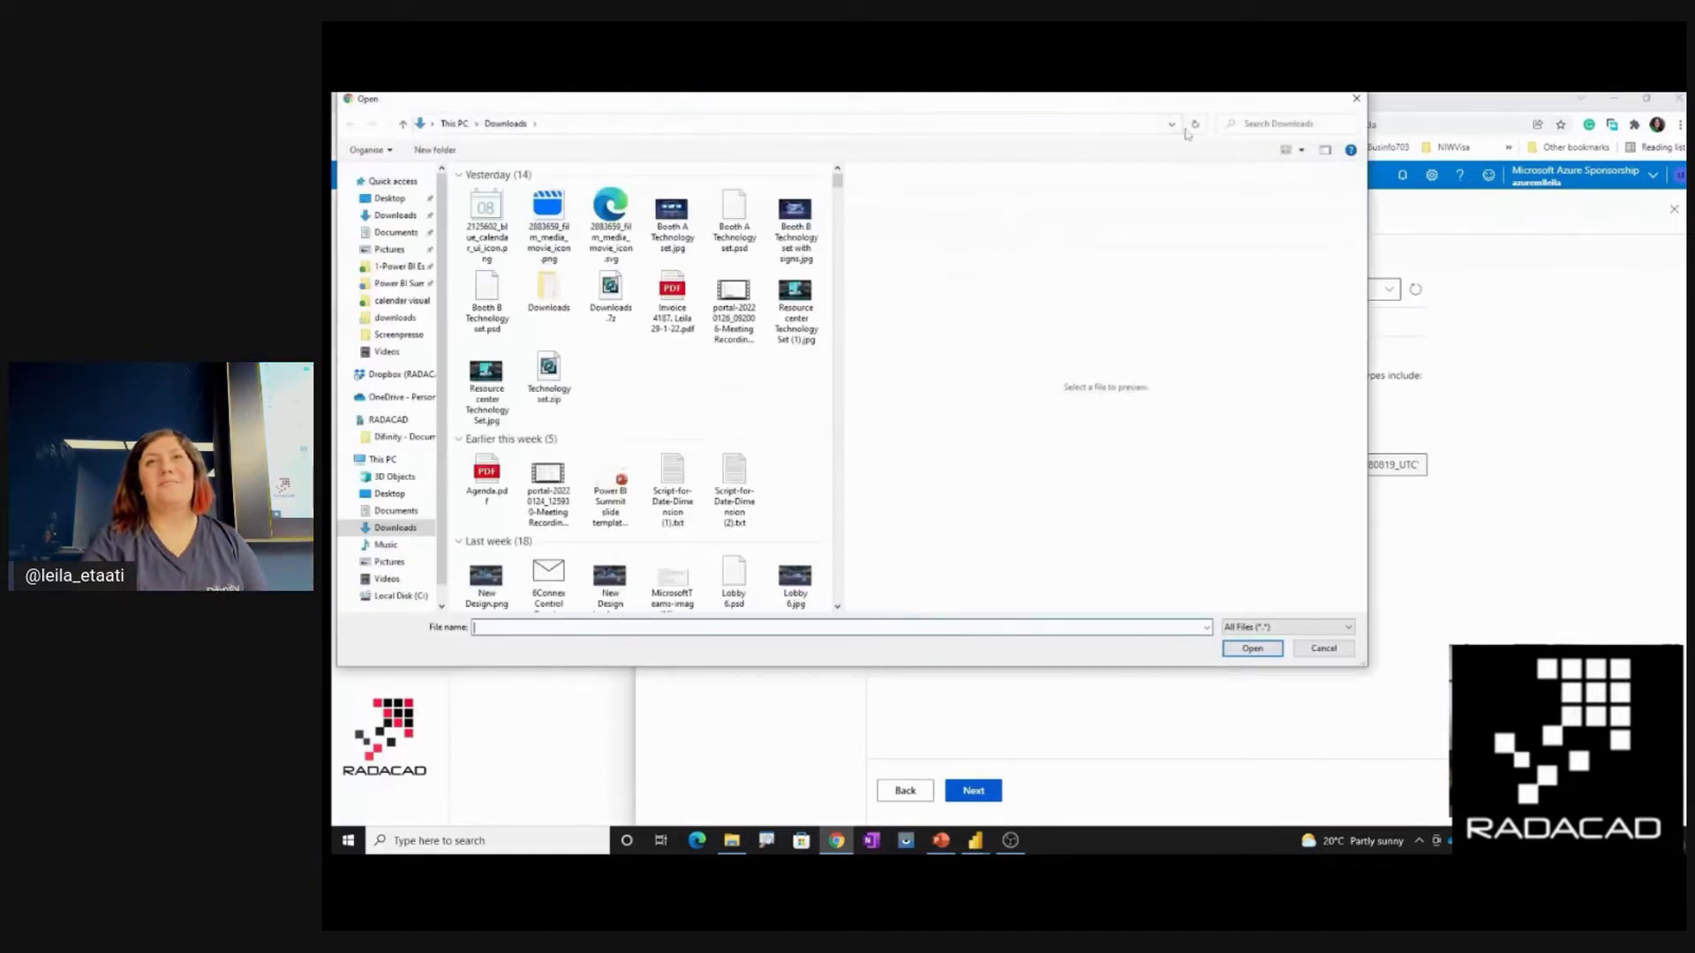
left_click(1280, 123)
type("titanic")
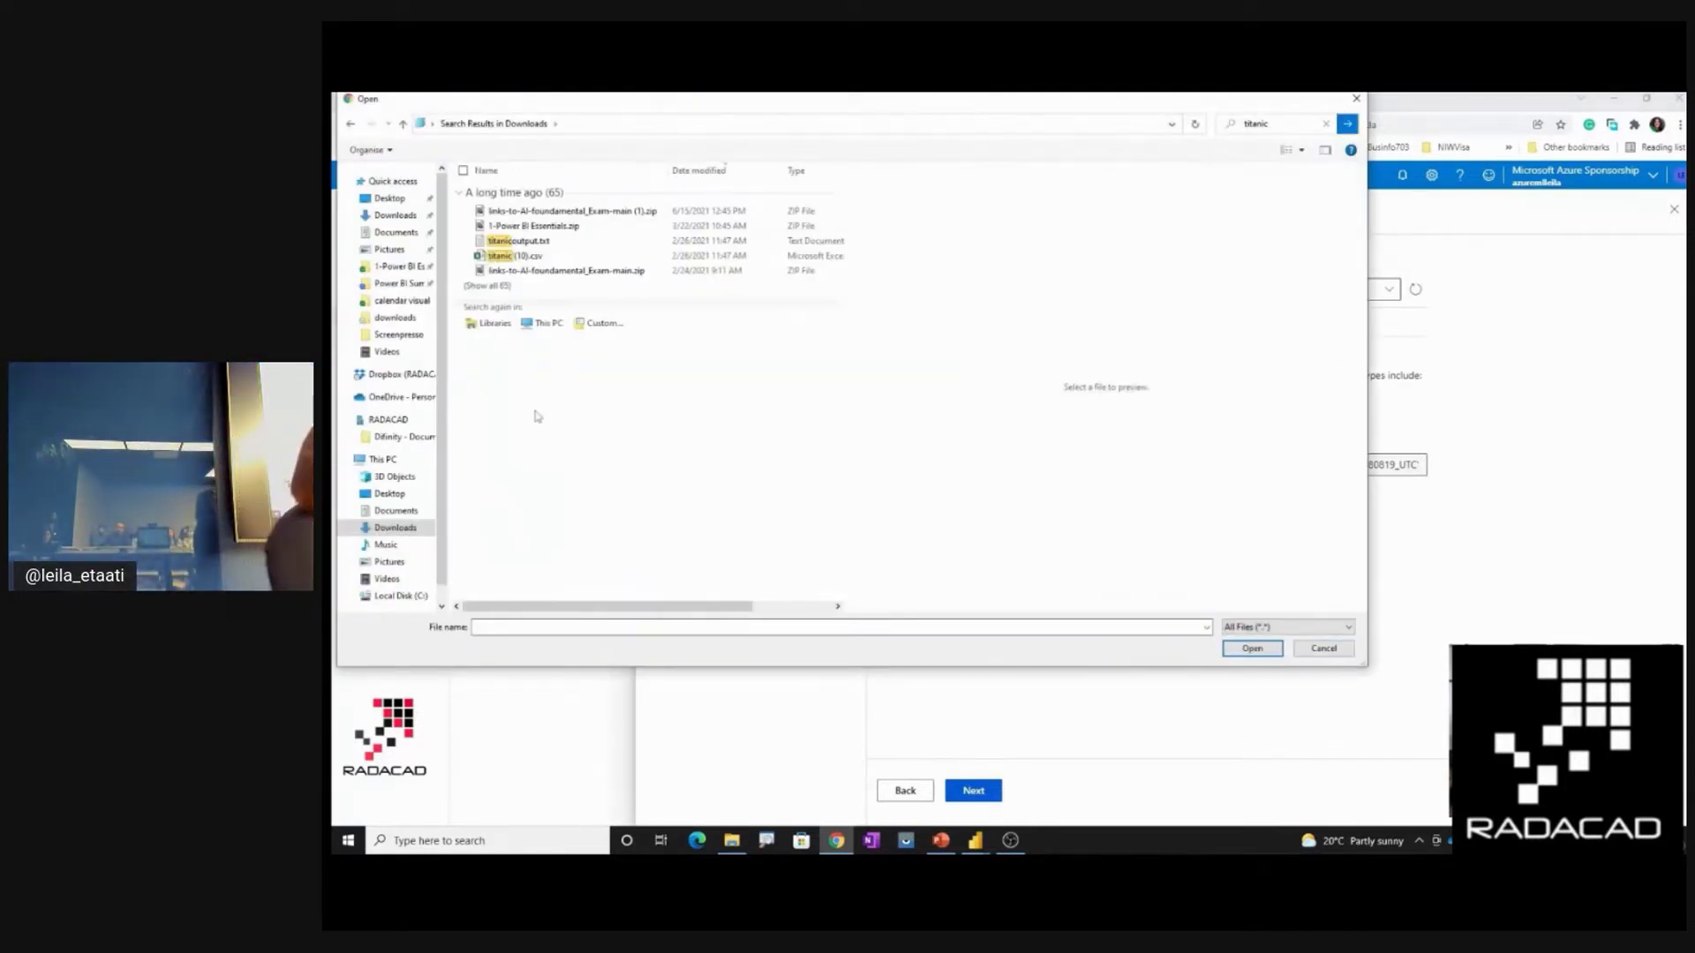
left_click(521, 256)
double_click(521, 256)
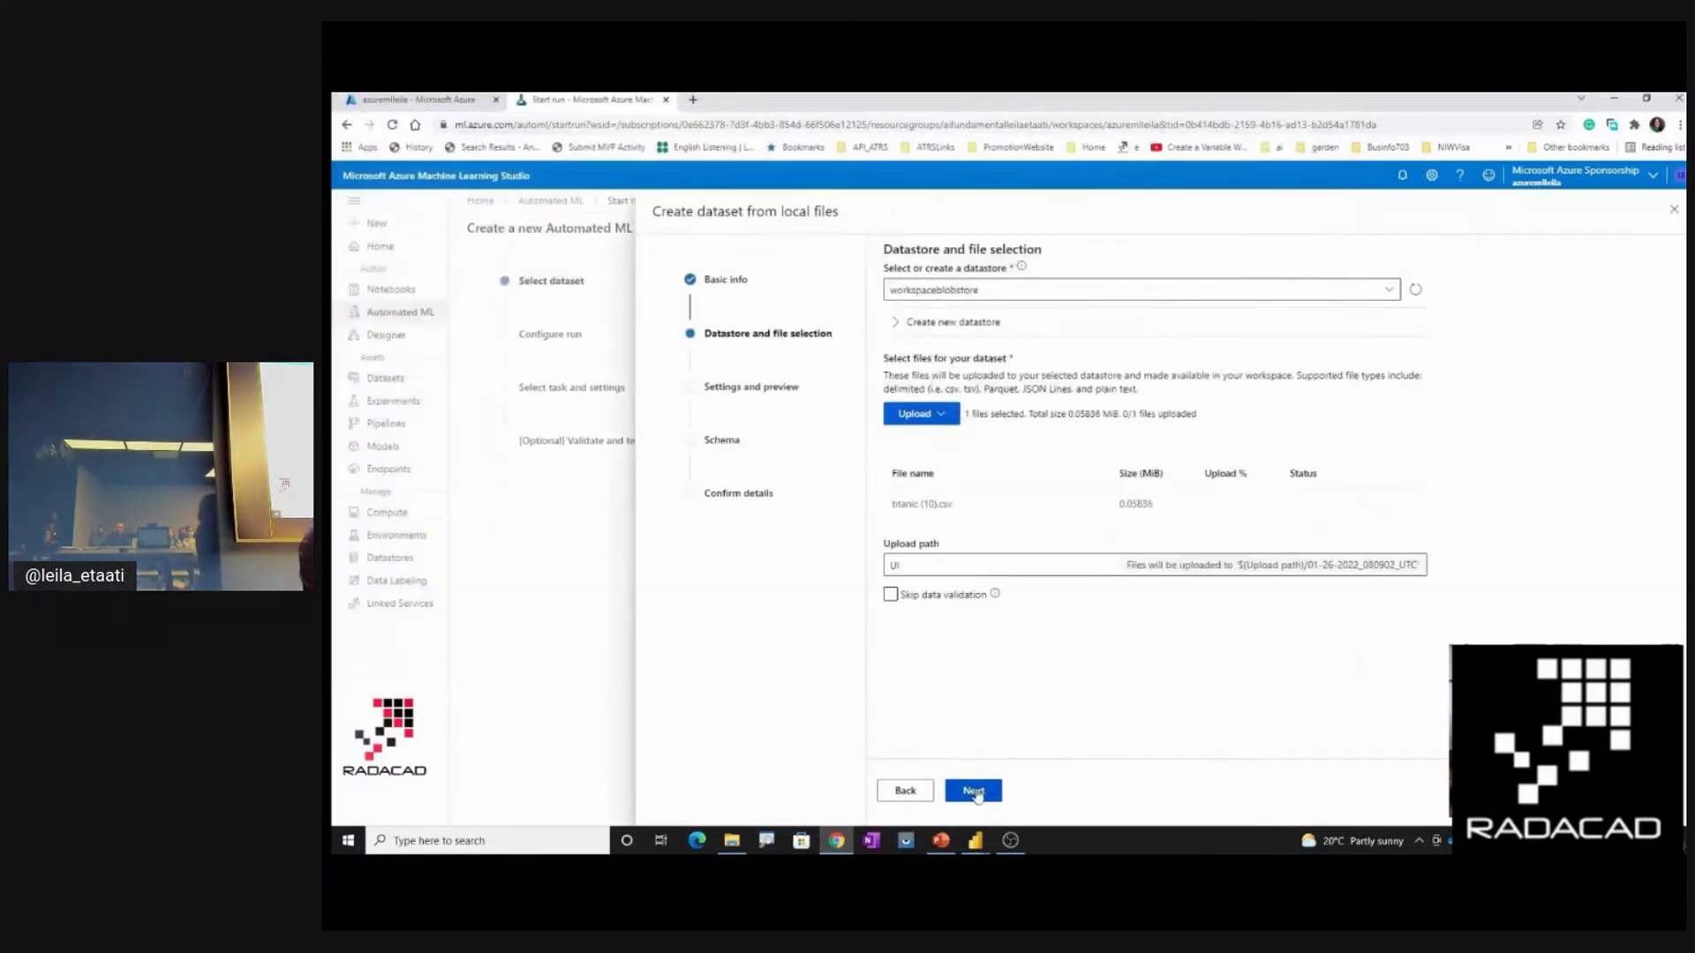
mouse_move(994, 596)
left_click(973, 791)
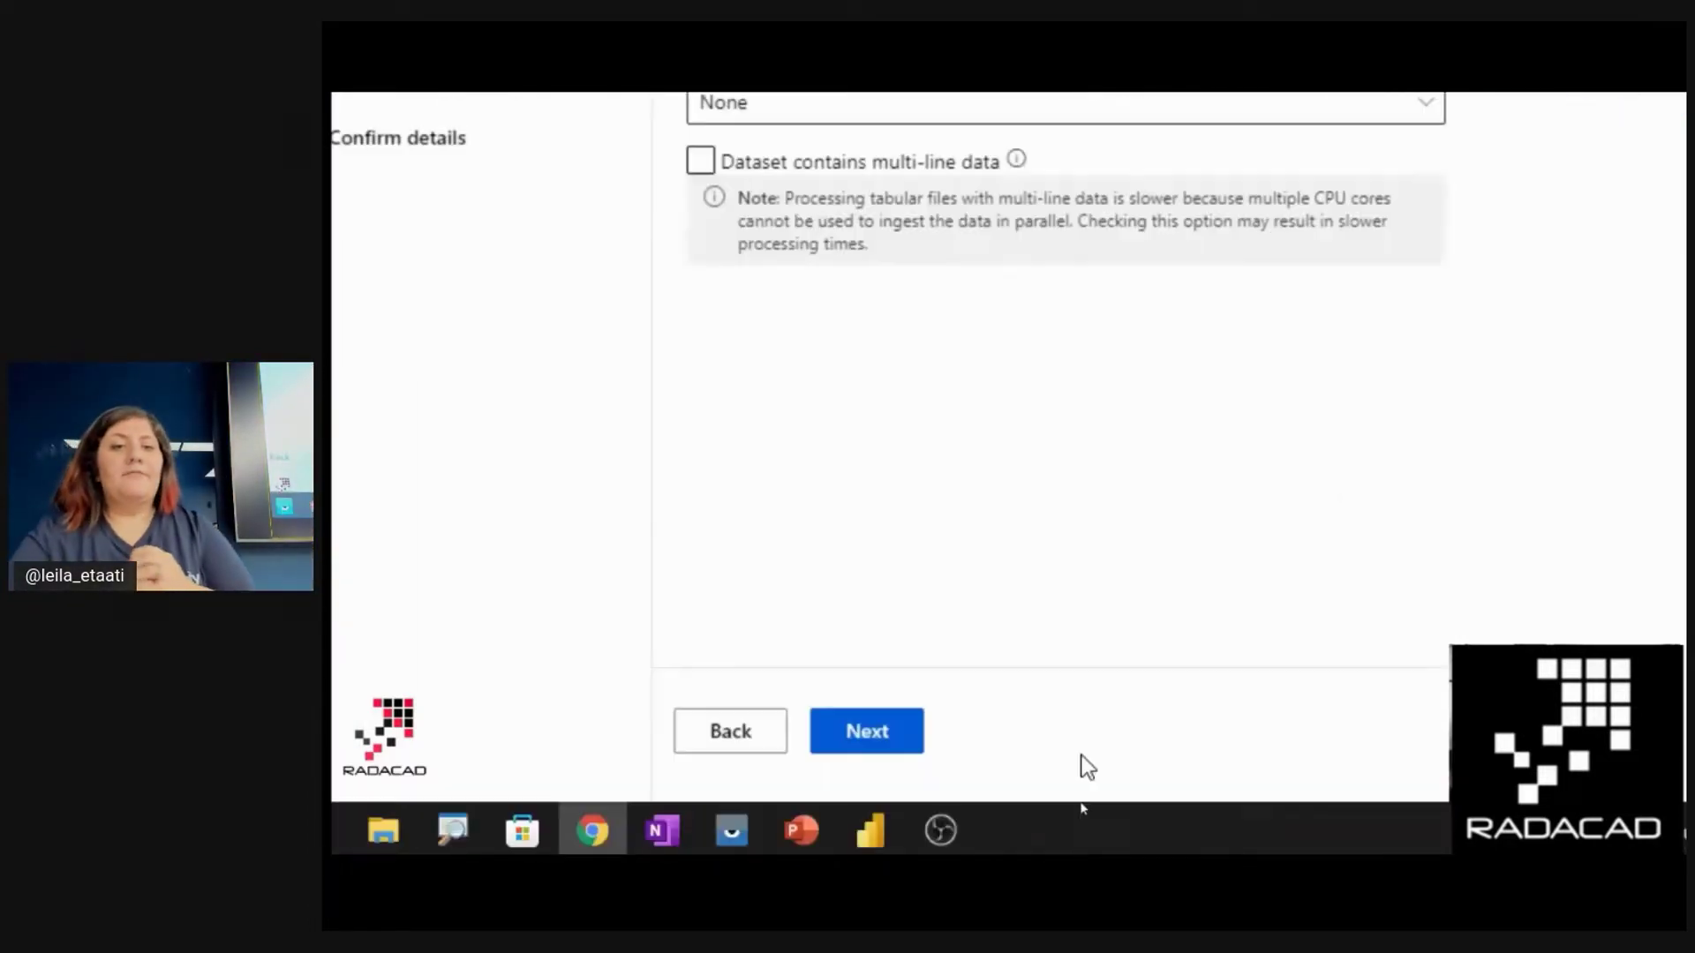
Keep column headers set to "All files have same headers" in the file settings and continue to the schema
mouse_move(1146, 723)
left_mouse_down()
mouse_move(1410, 738)
mouse_move(1147, 732)
left_mouse_up()
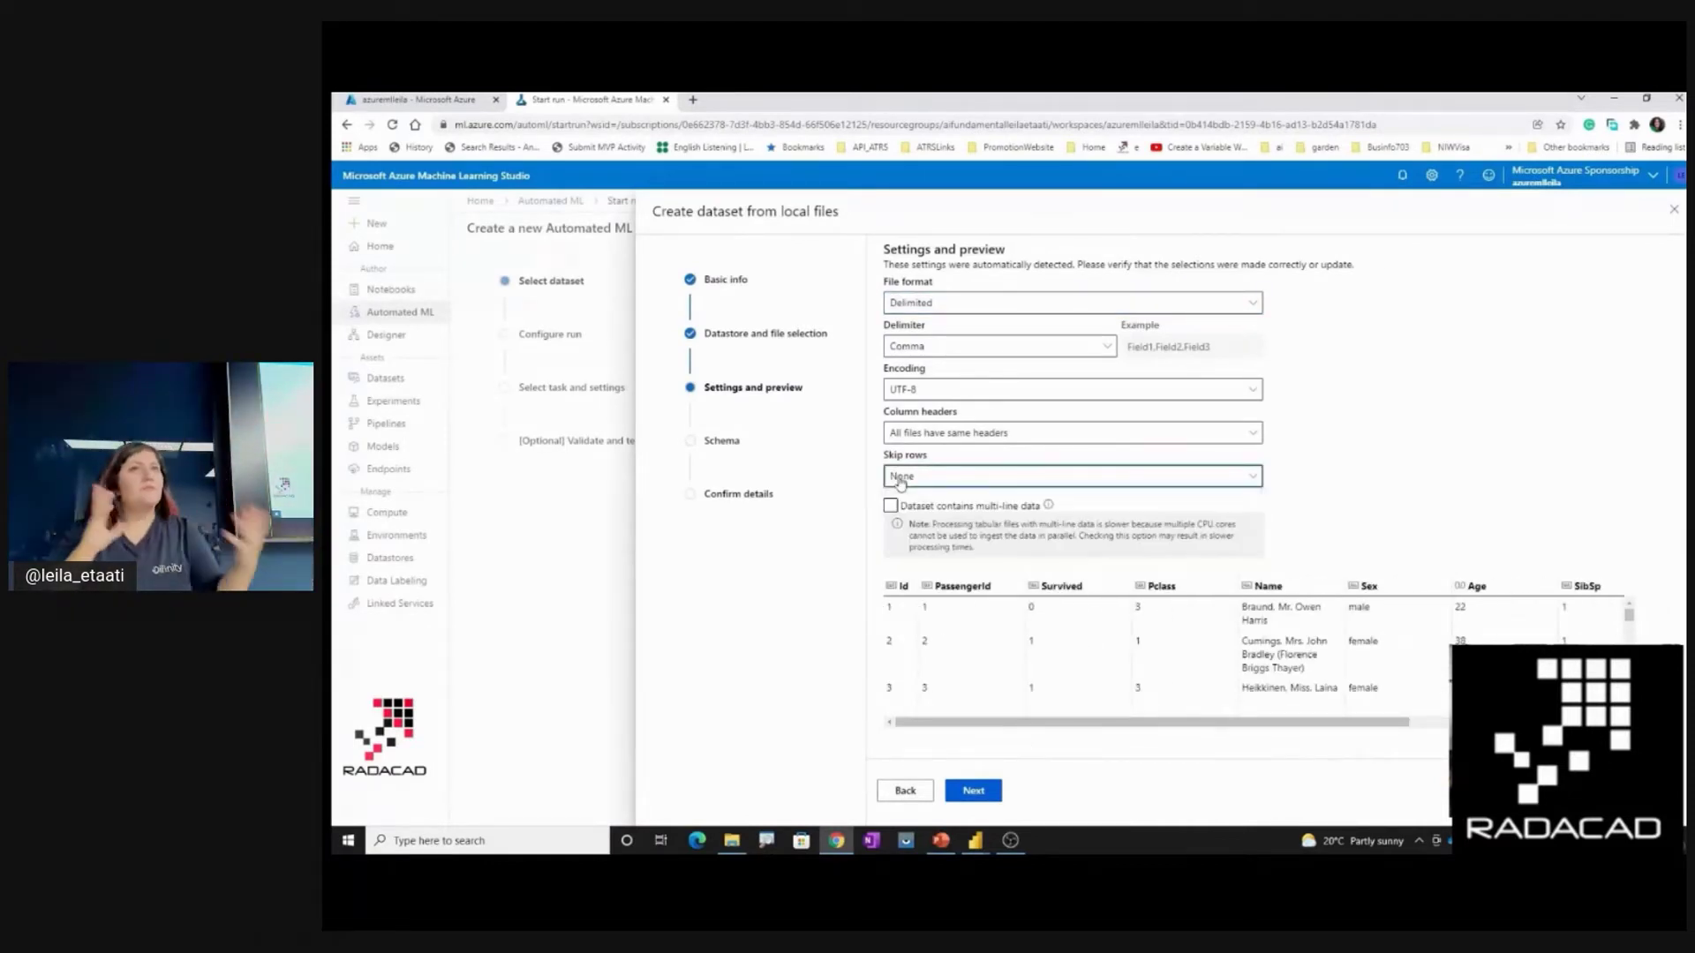
left_click(937, 441)
left_click(937, 442)
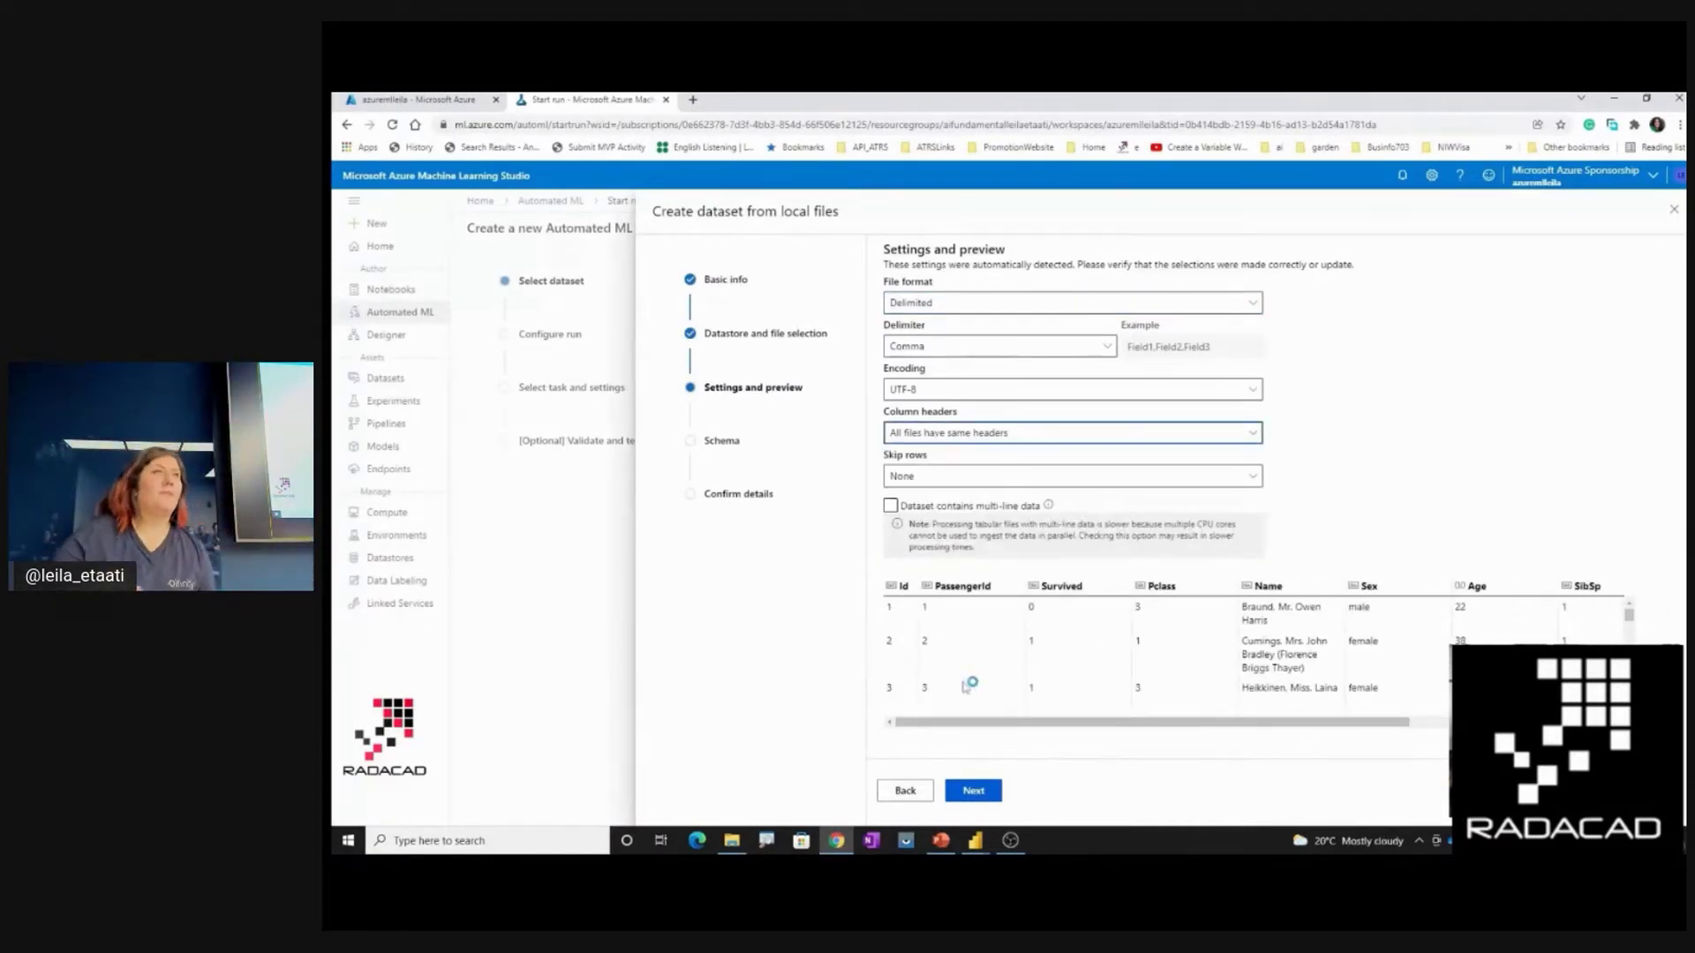
left_click(973, 790)
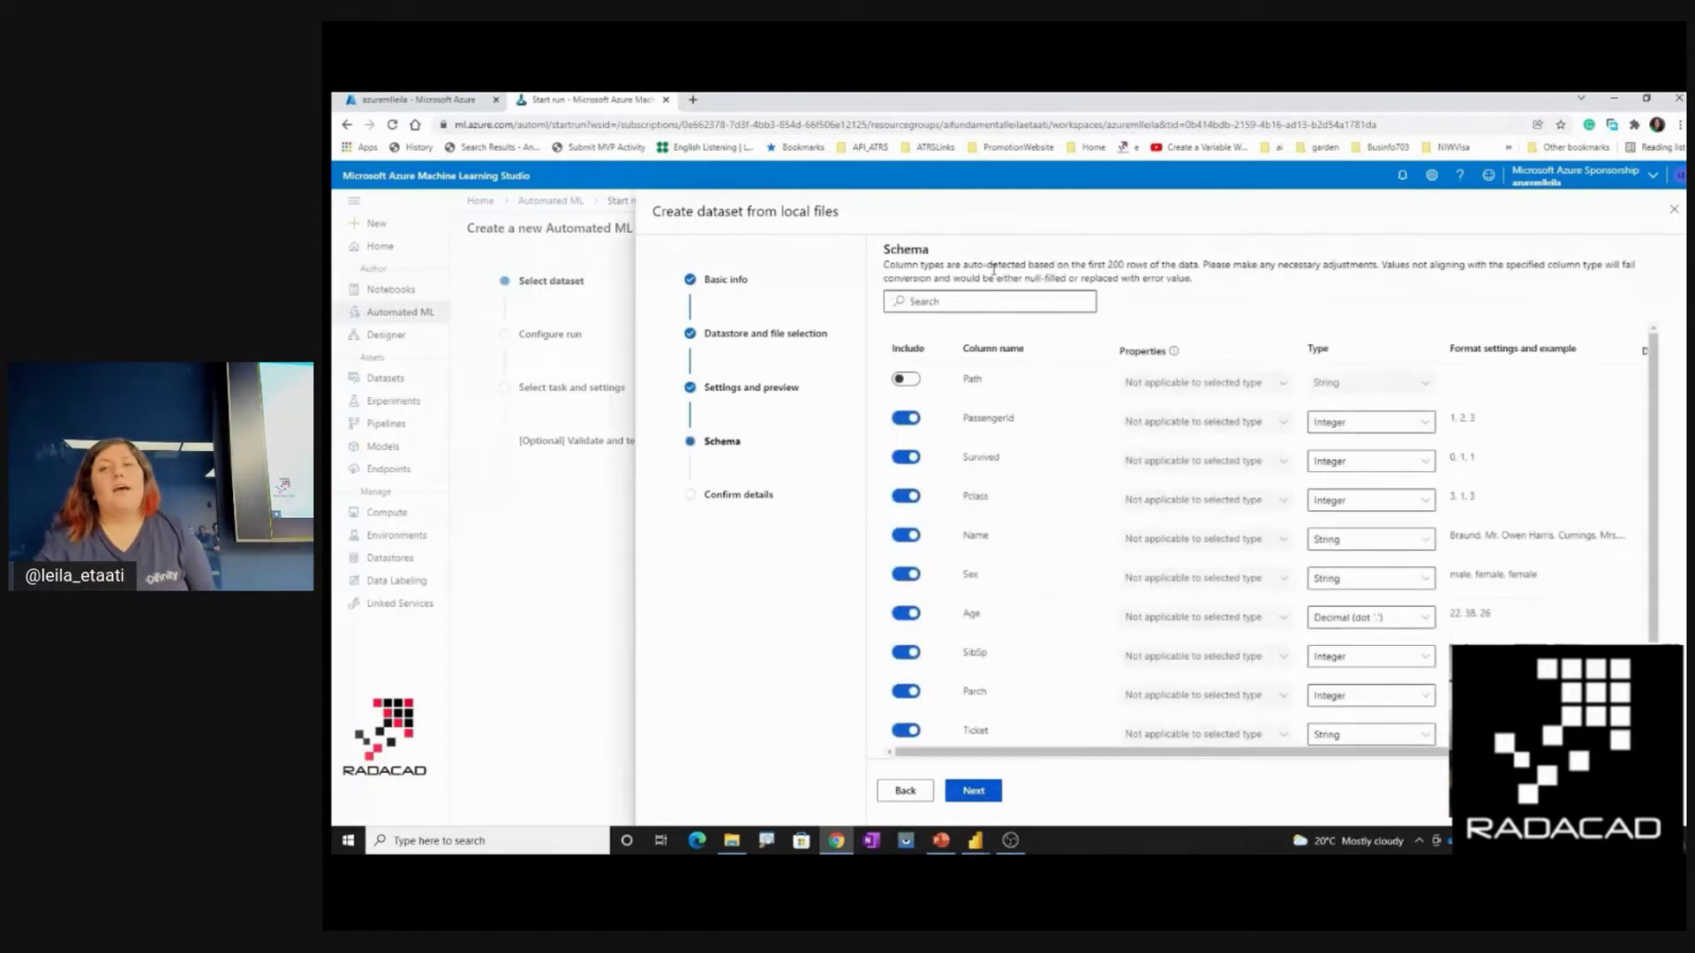
Exclude the PassengerId, Name, SibSp, Parch, Ticket, Fare and Cabin columns from the dataset schema
left_click(904, 417)
left_click(905, 535)
left_click(905, 652)
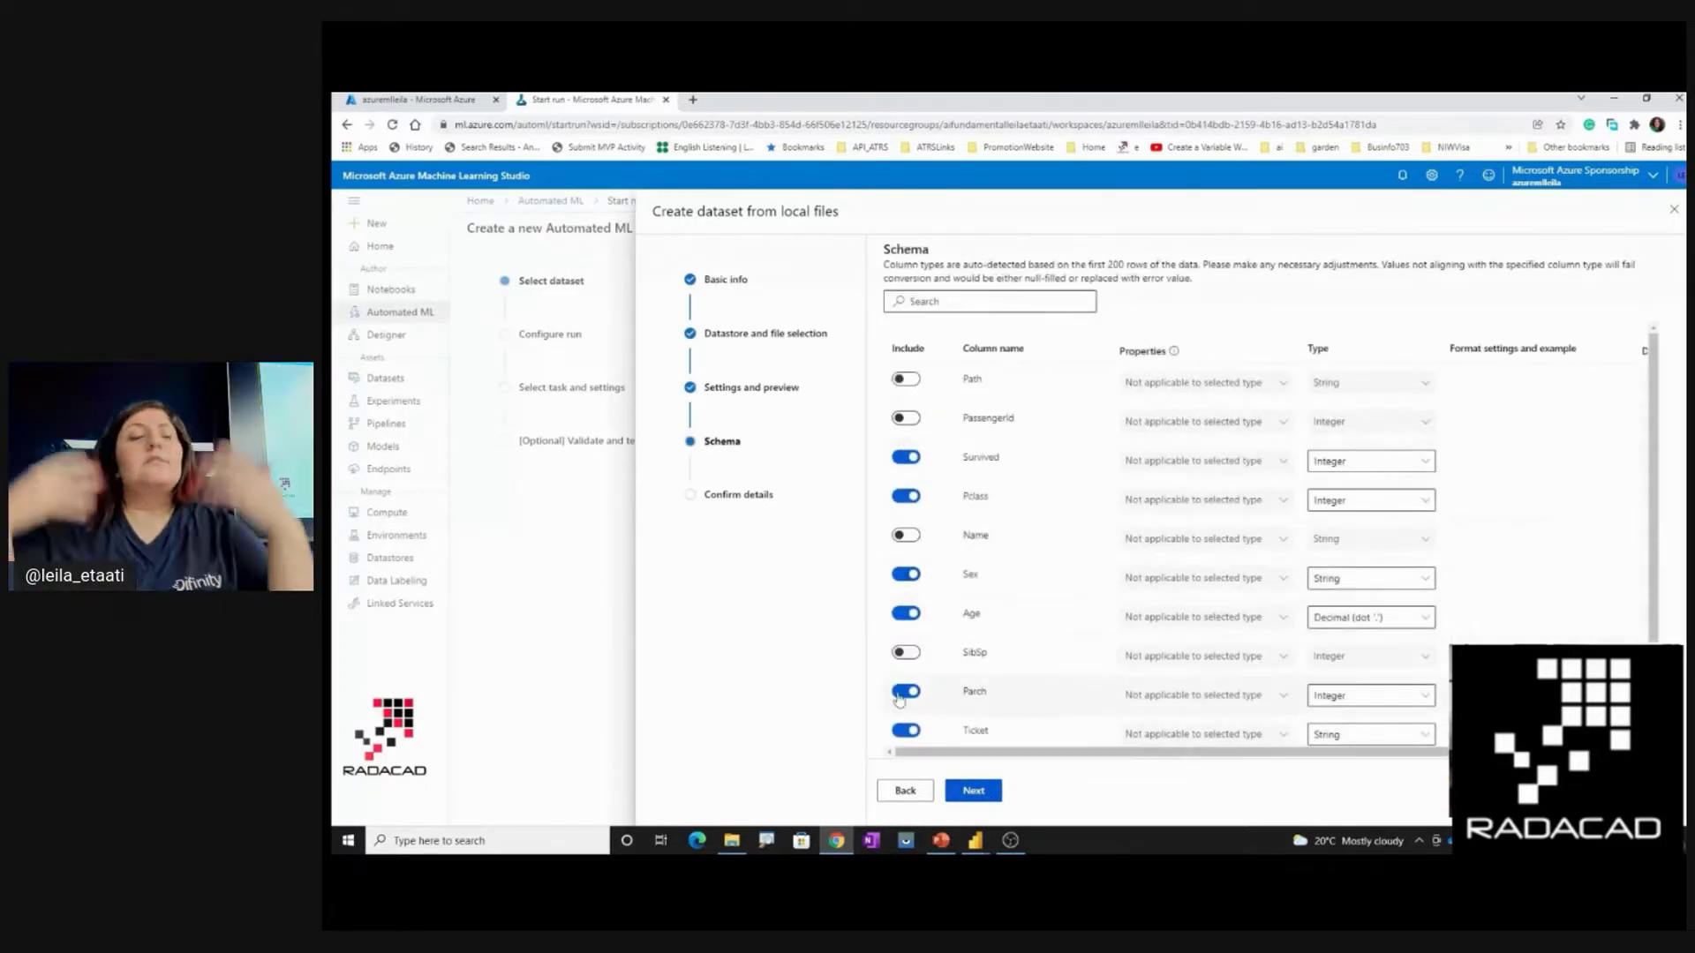
left_click(905, 691)
scroll(905, 691, "down", 1)
left_click(905, 649)
left_click(905, 689)
left_click(905, 727)
scroll(910, 689, "down", 1)
scroll(918, 636, "up", 1)
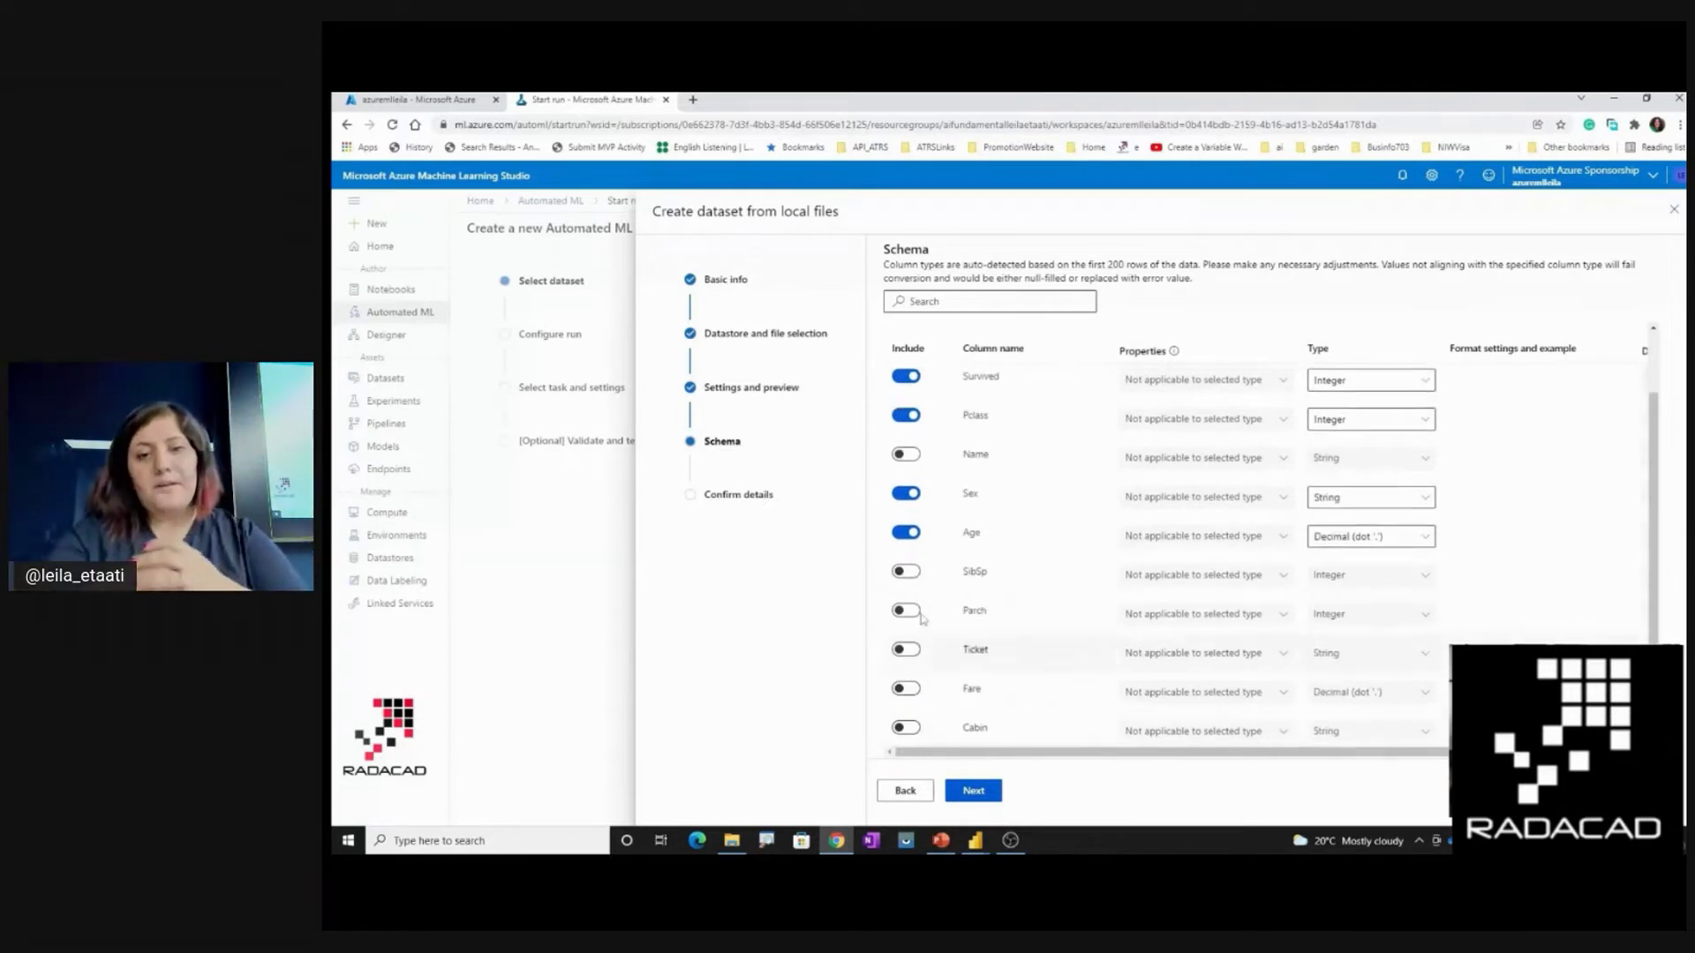
scroll(922, 618, "up", 1)
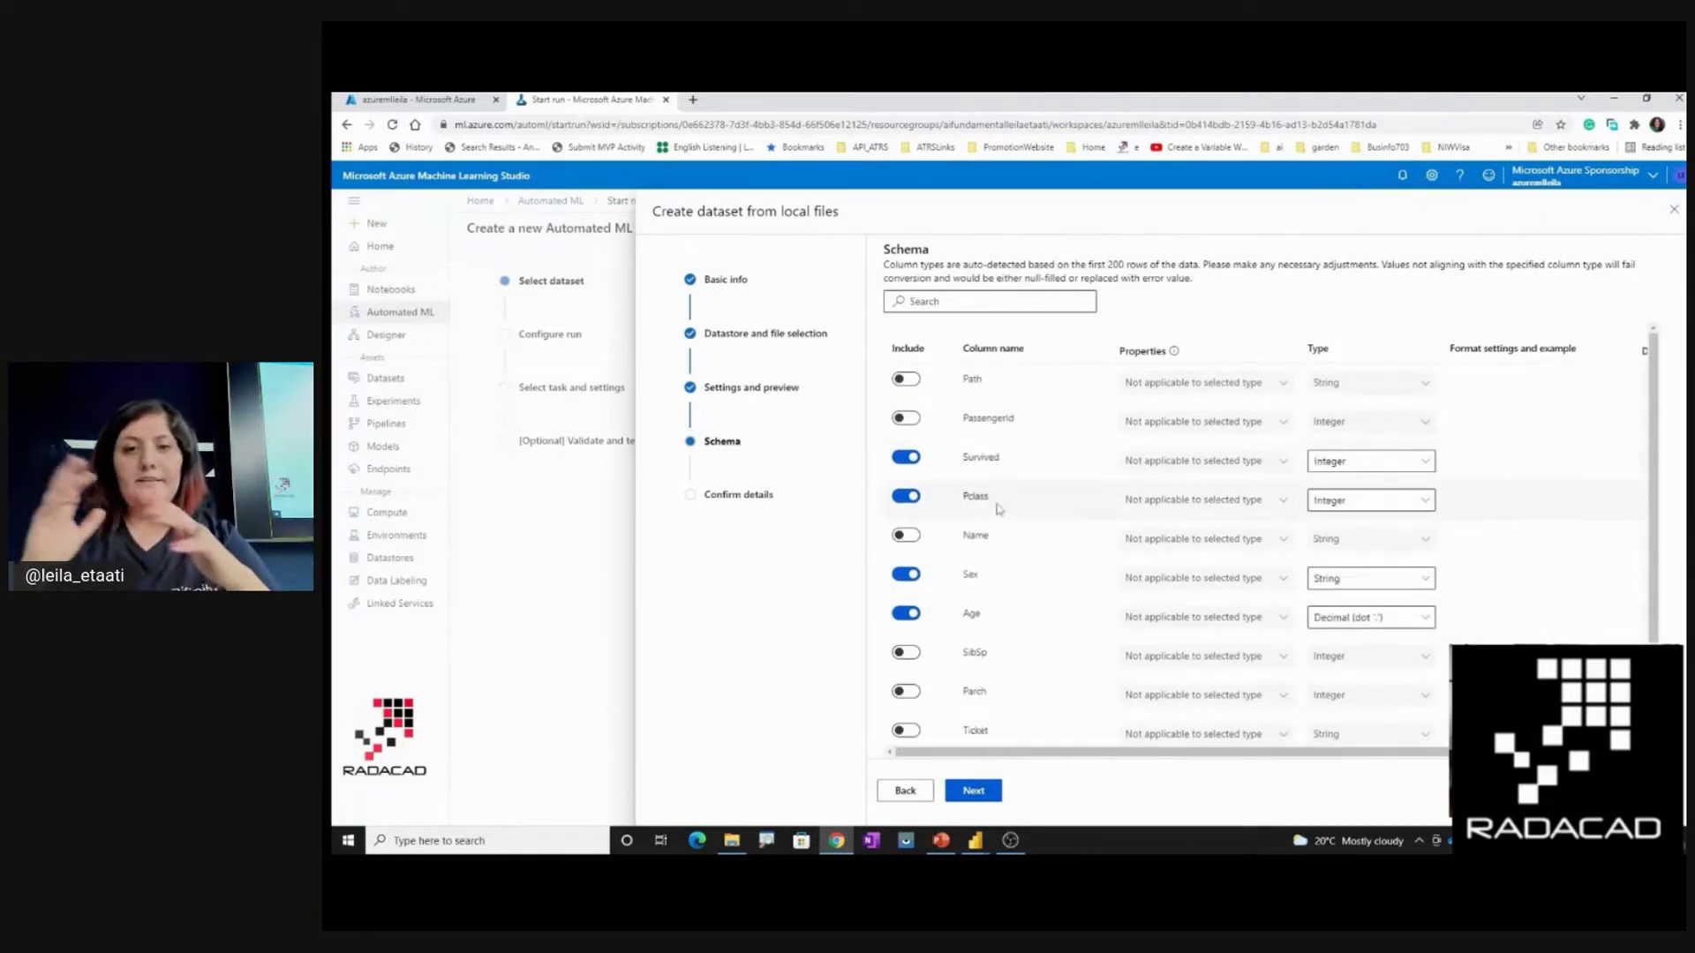
Accept the schema, create the dataset from the confirmed details, and dismiss the feedback survey
left_click(972, 790)
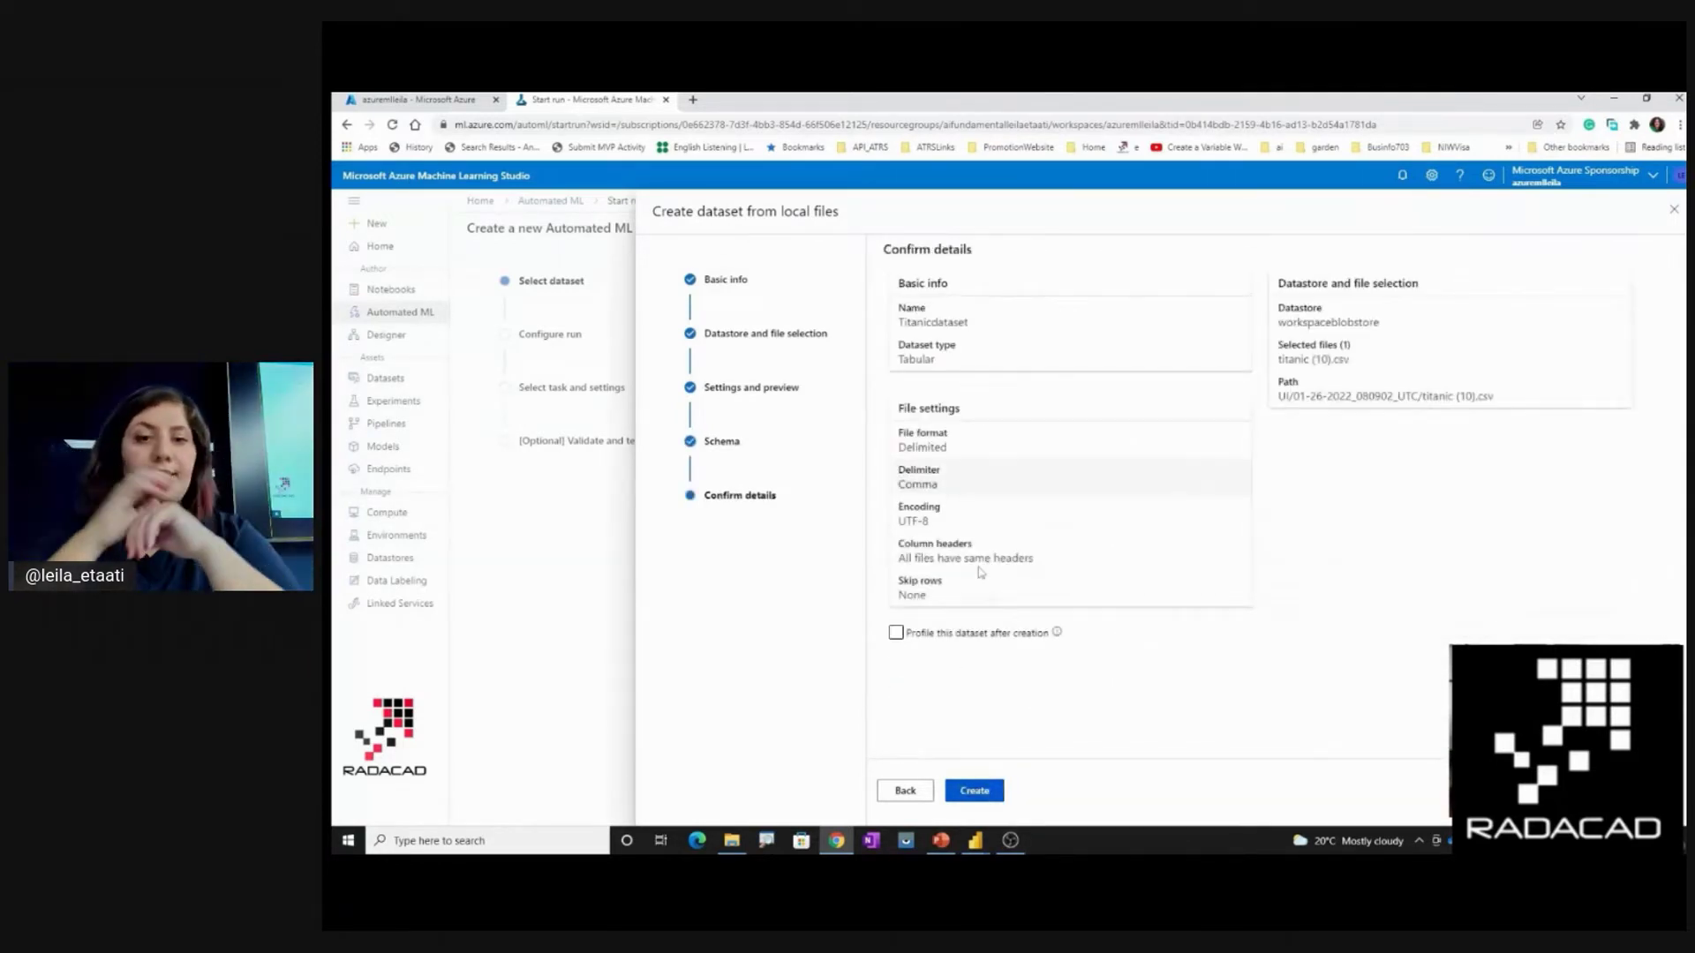
left_click(986, 791)
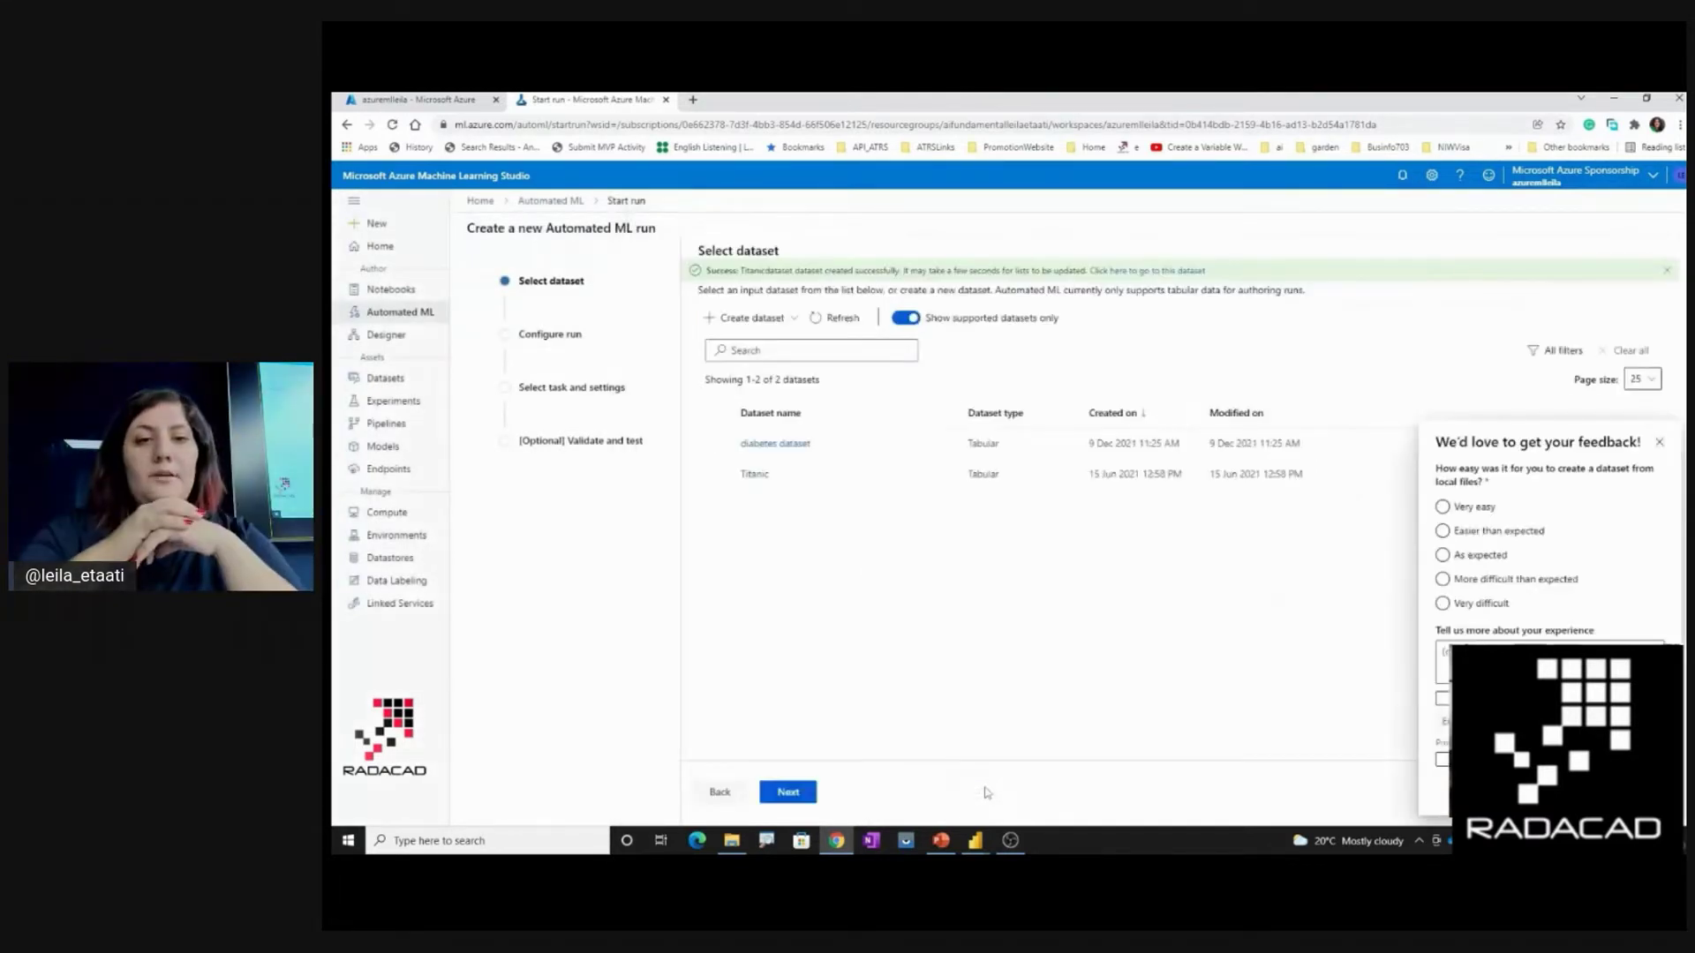
left_click(1659, 442)
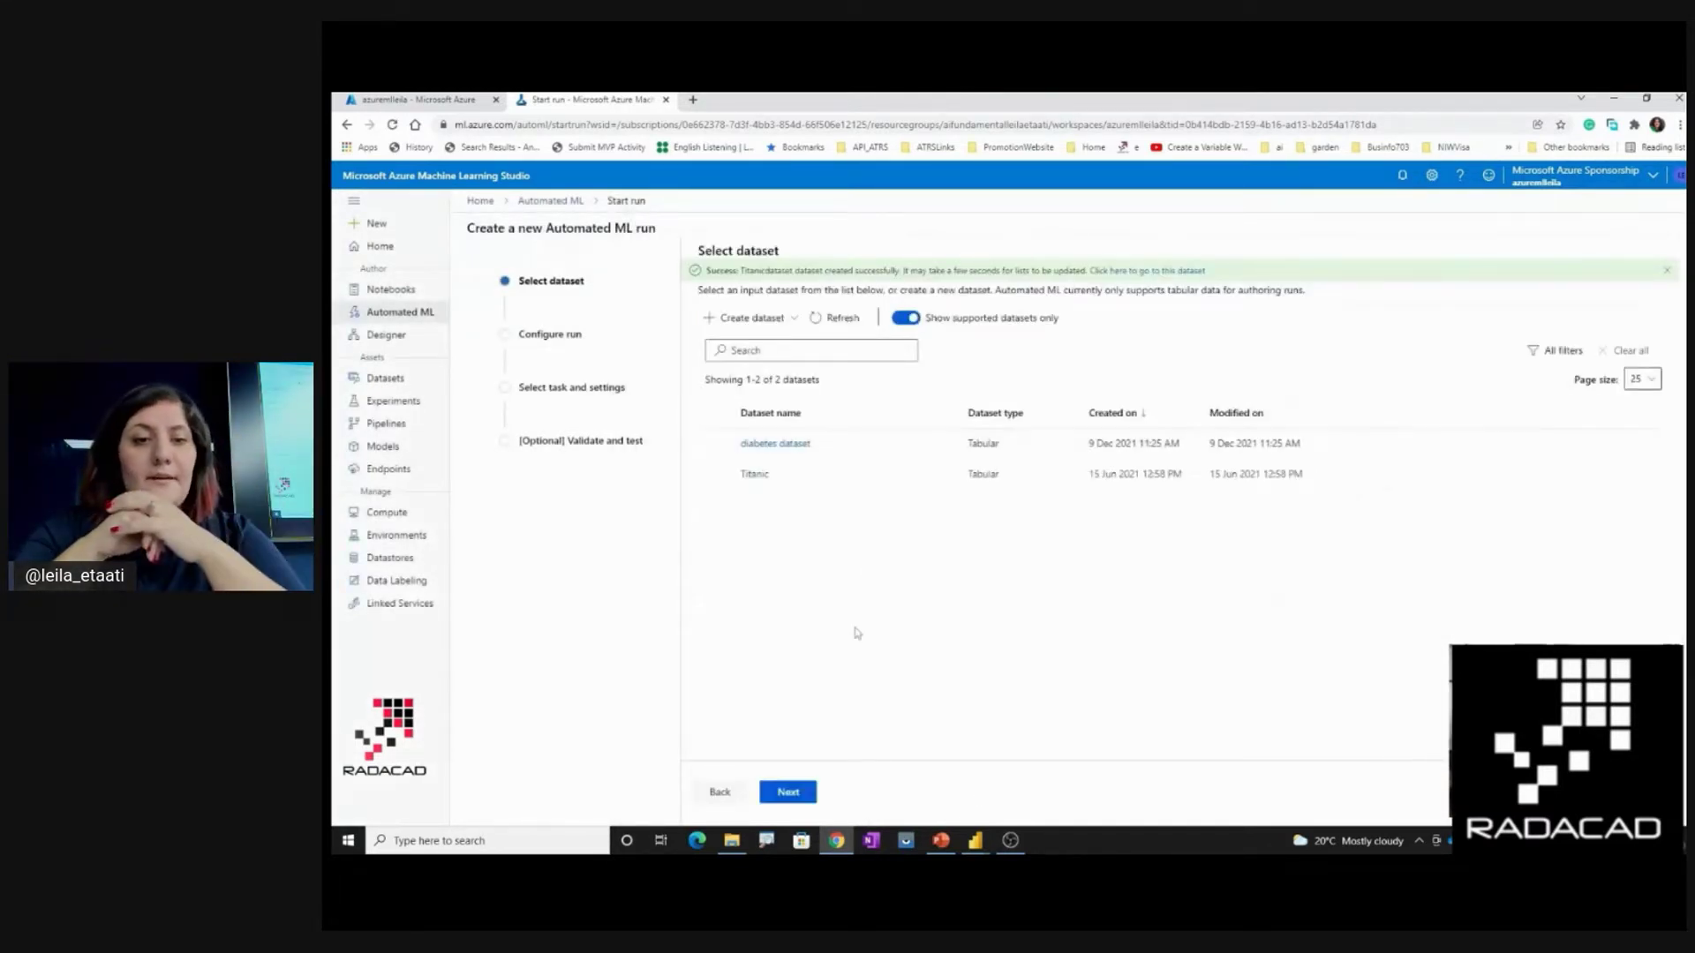
Select the existing Titanic dataset for the Automated ML run and continue to the run configuration
left_click(782, 788)
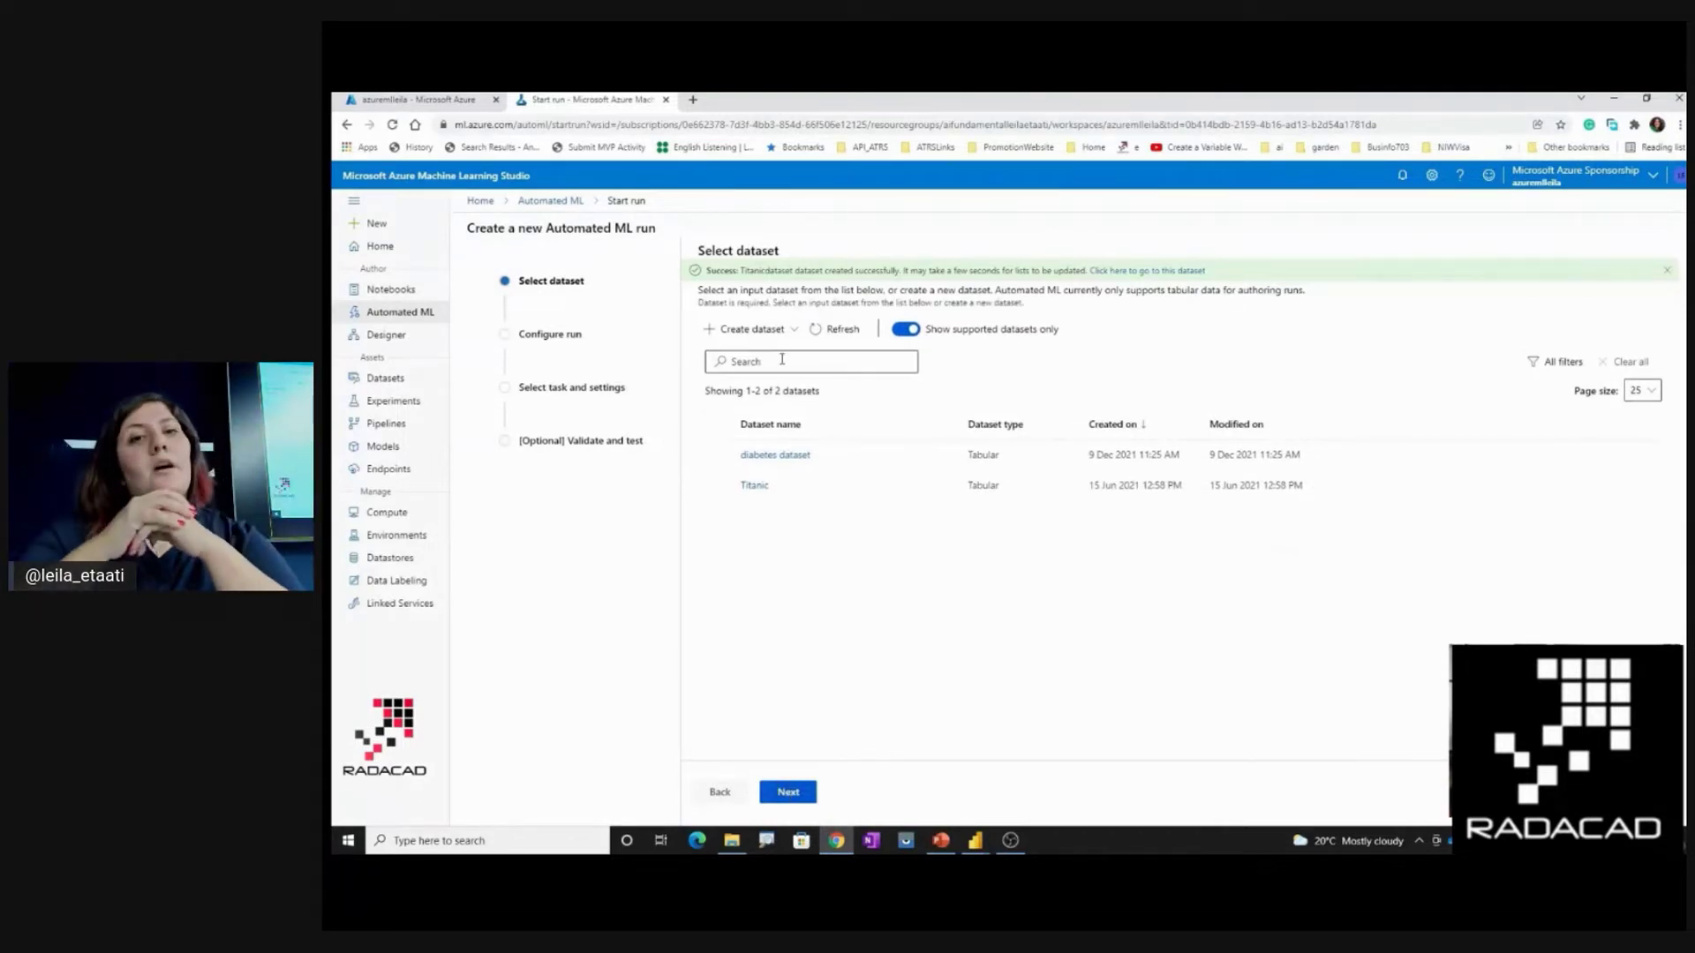
left_click(717, 485)
left_click(798, 793)
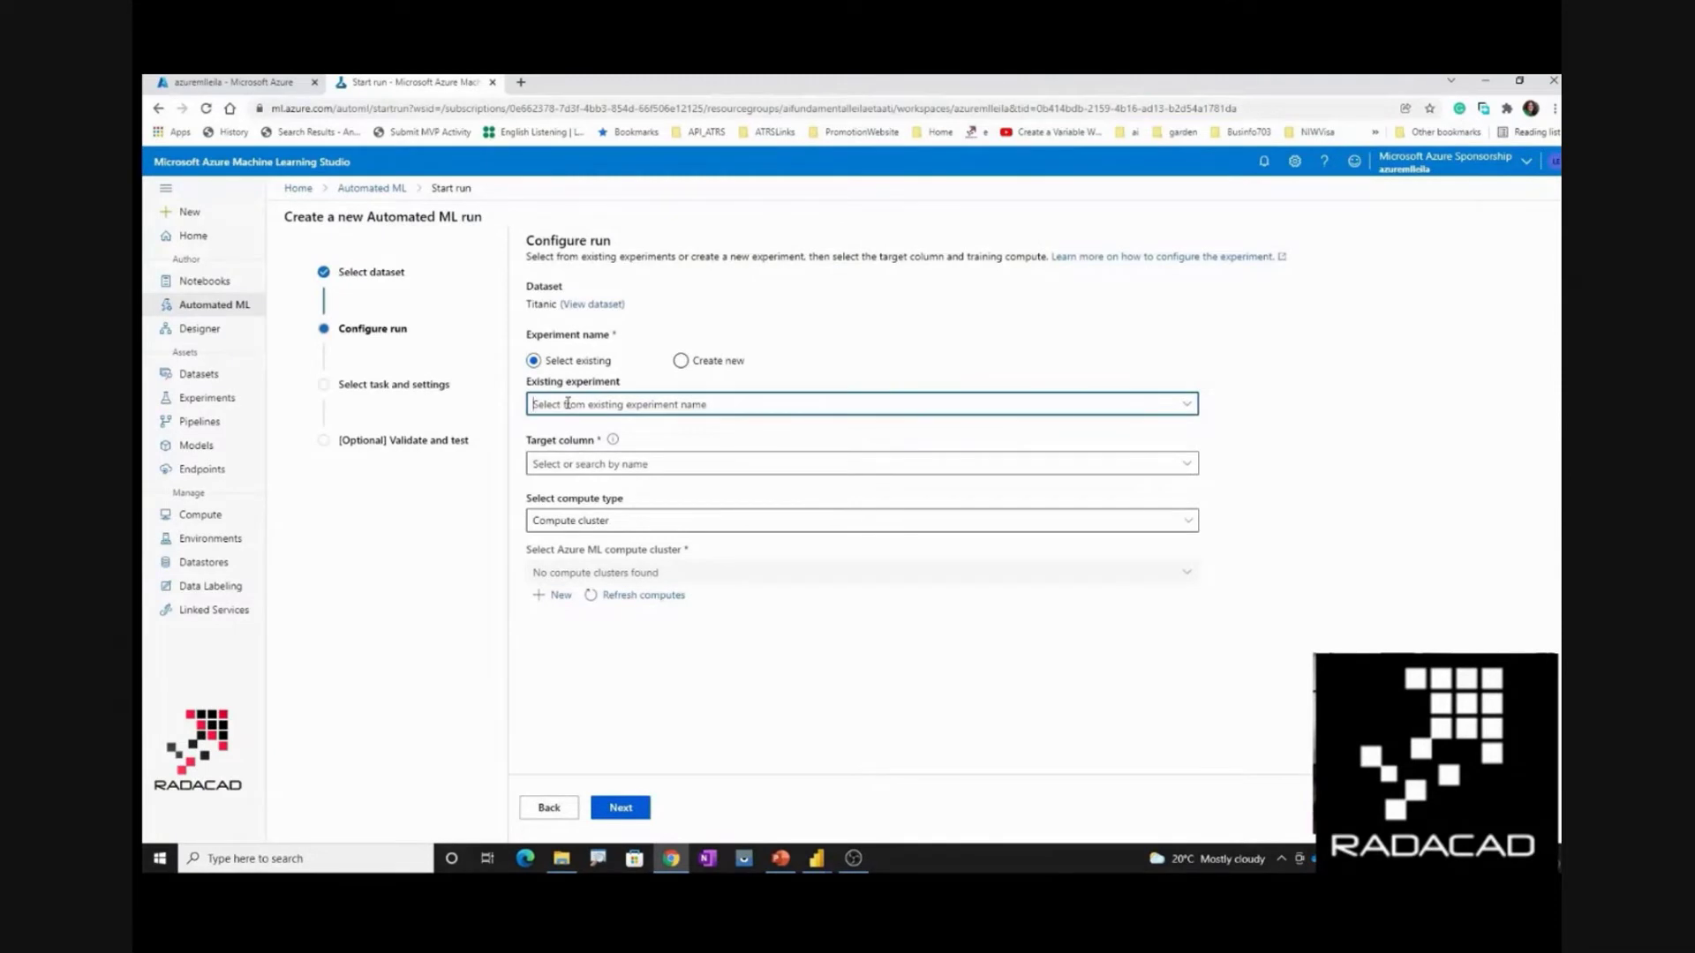
Set the run's target column to Survived (Integer) and keep Compute cluster as the compute type
type("new titanicmodel")
left_click(565, 465)
left_click(567, 489)
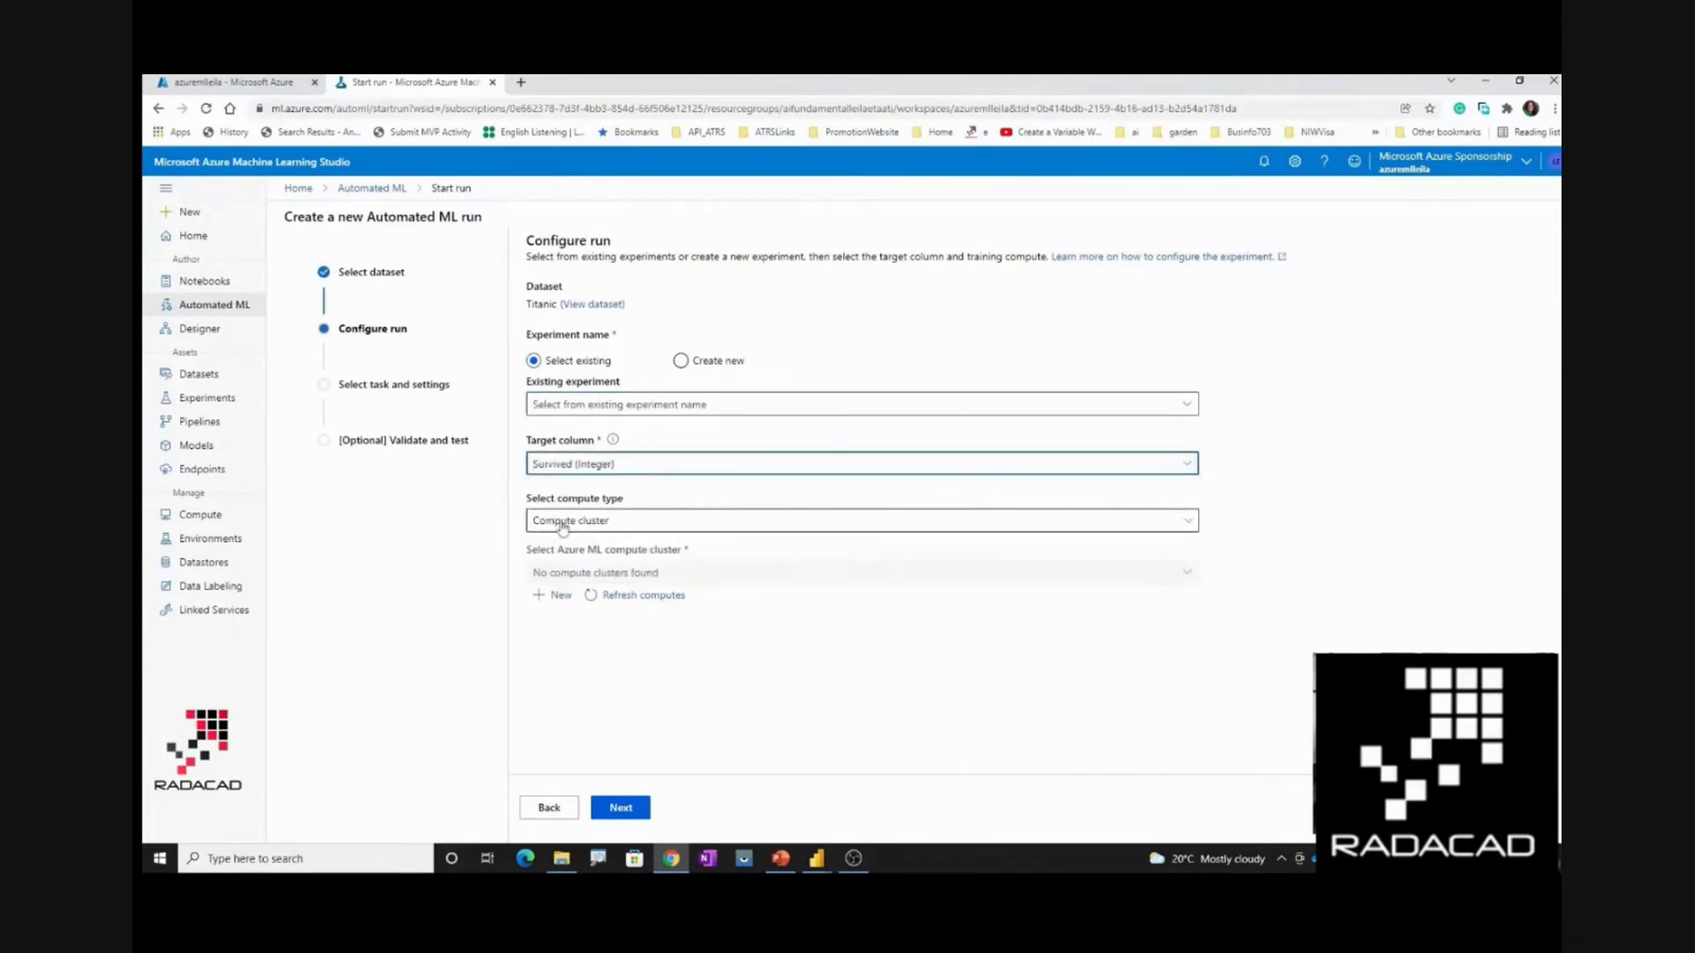
left_click(563, 527)
left_click(571, 551)
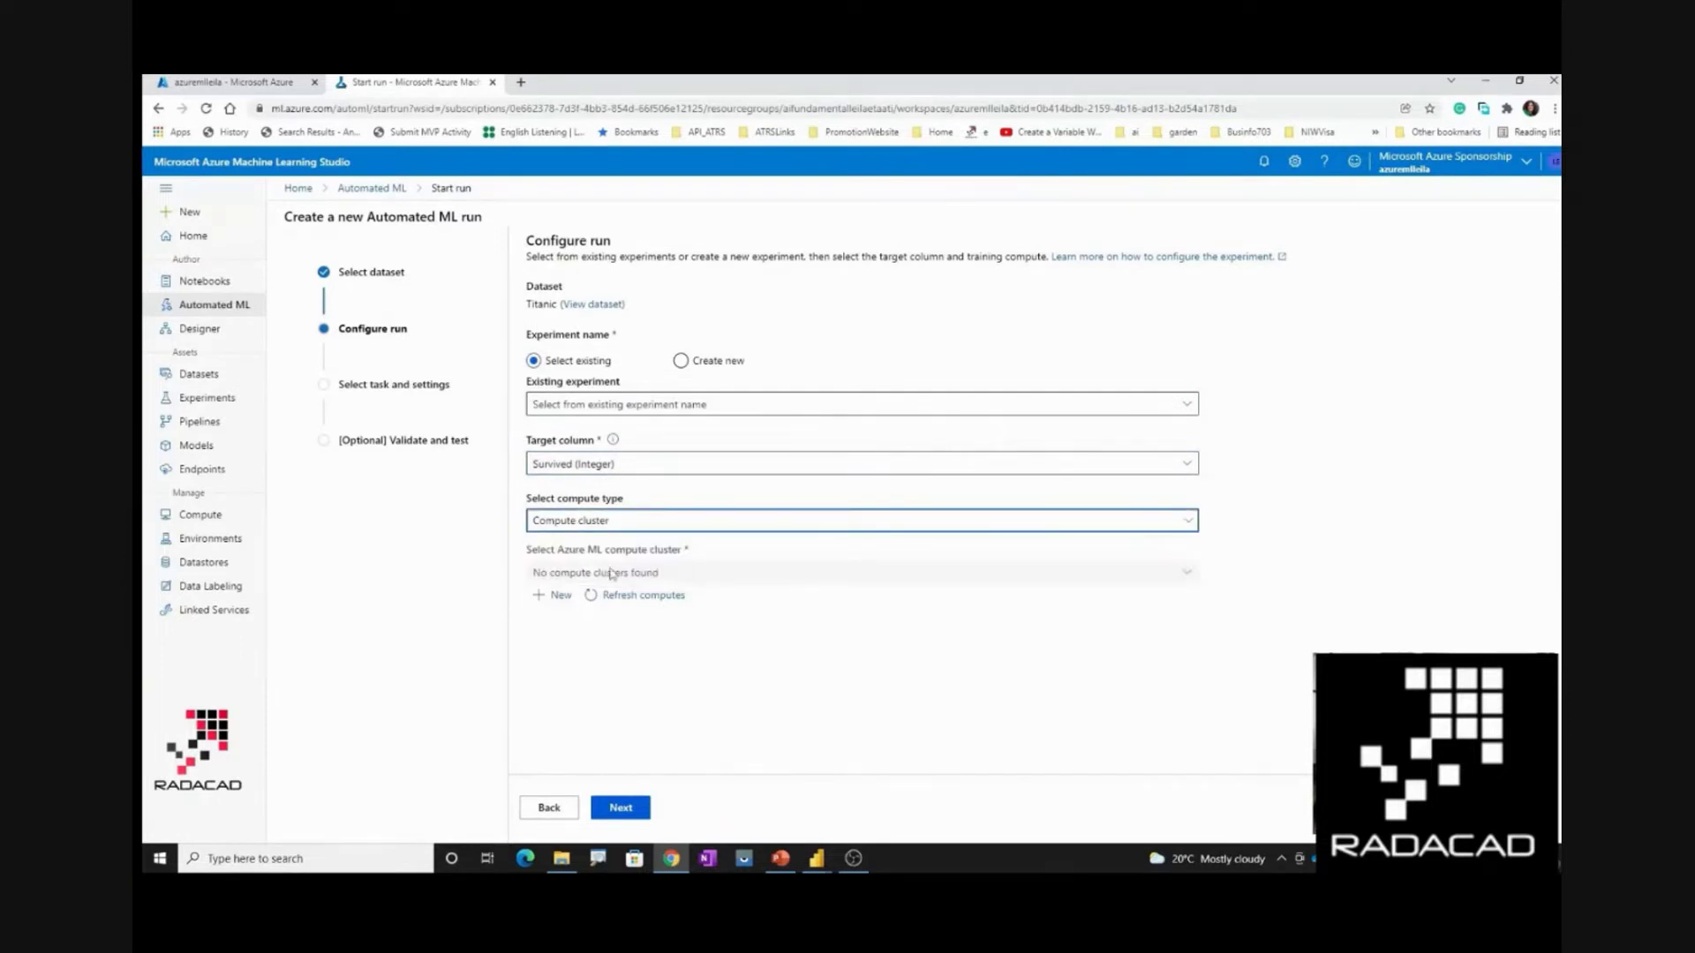
left_click(629, 807)
Create a new experiment named titanicmodeldata for the run instead of using an existing one
left_click(568, 403)
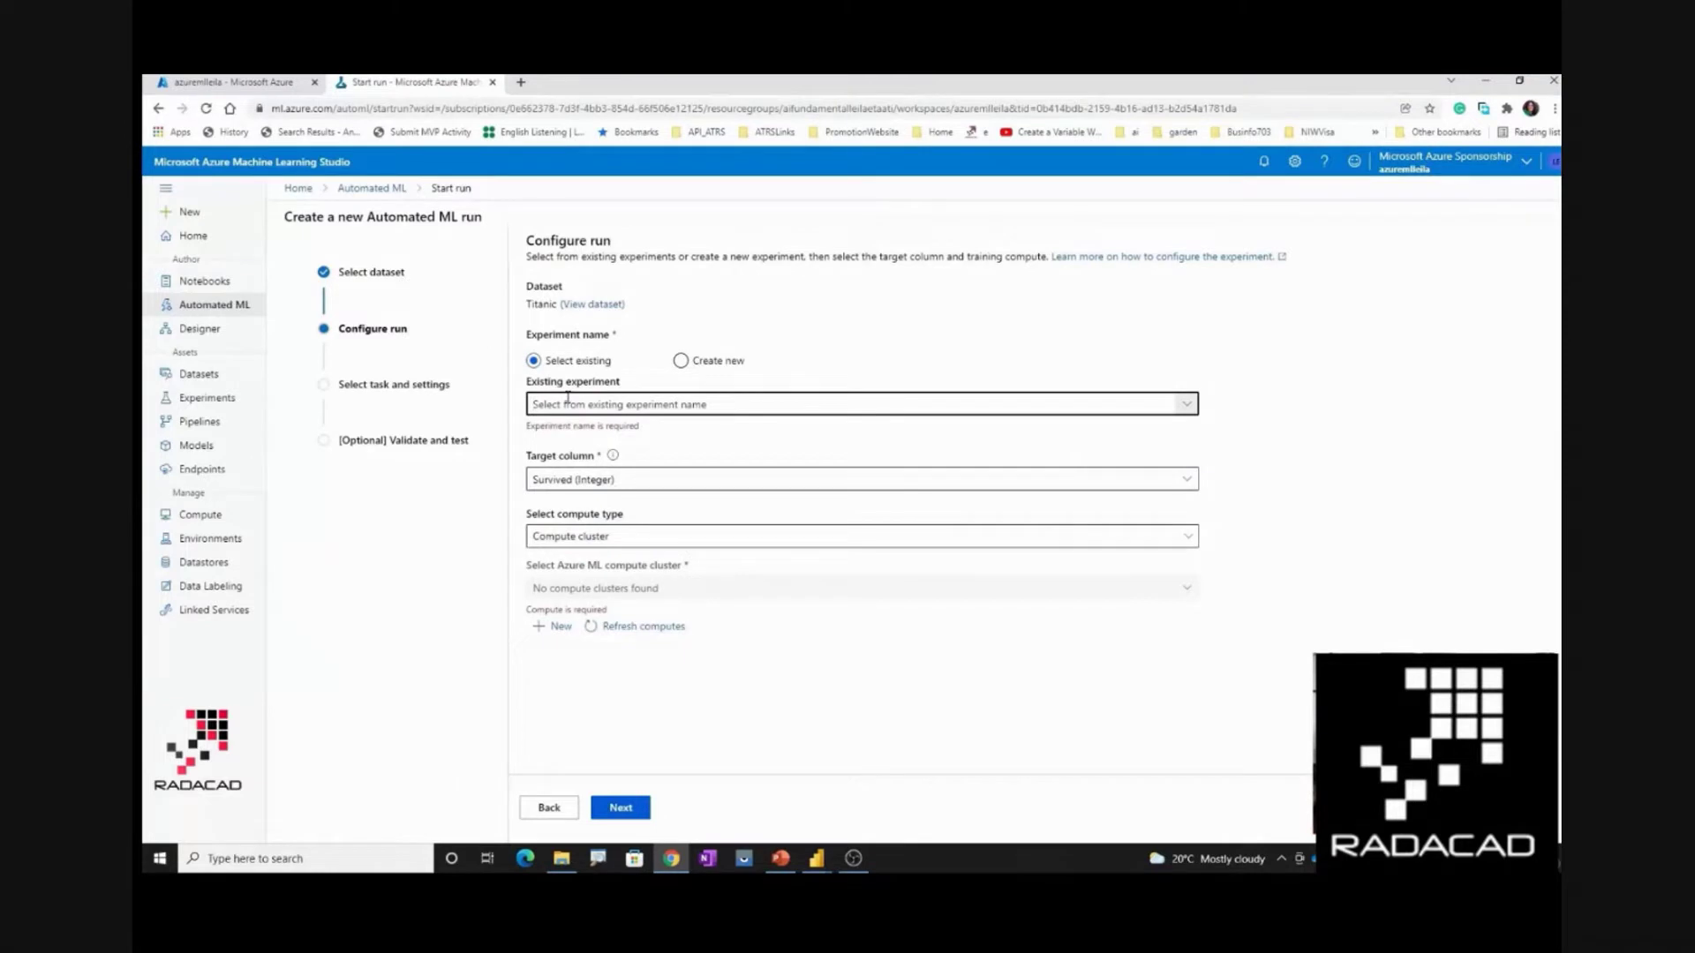
type("titanicmodeldatas")
left_click(681, 361)
left_click(605, 403)
type("titanicmodelda")
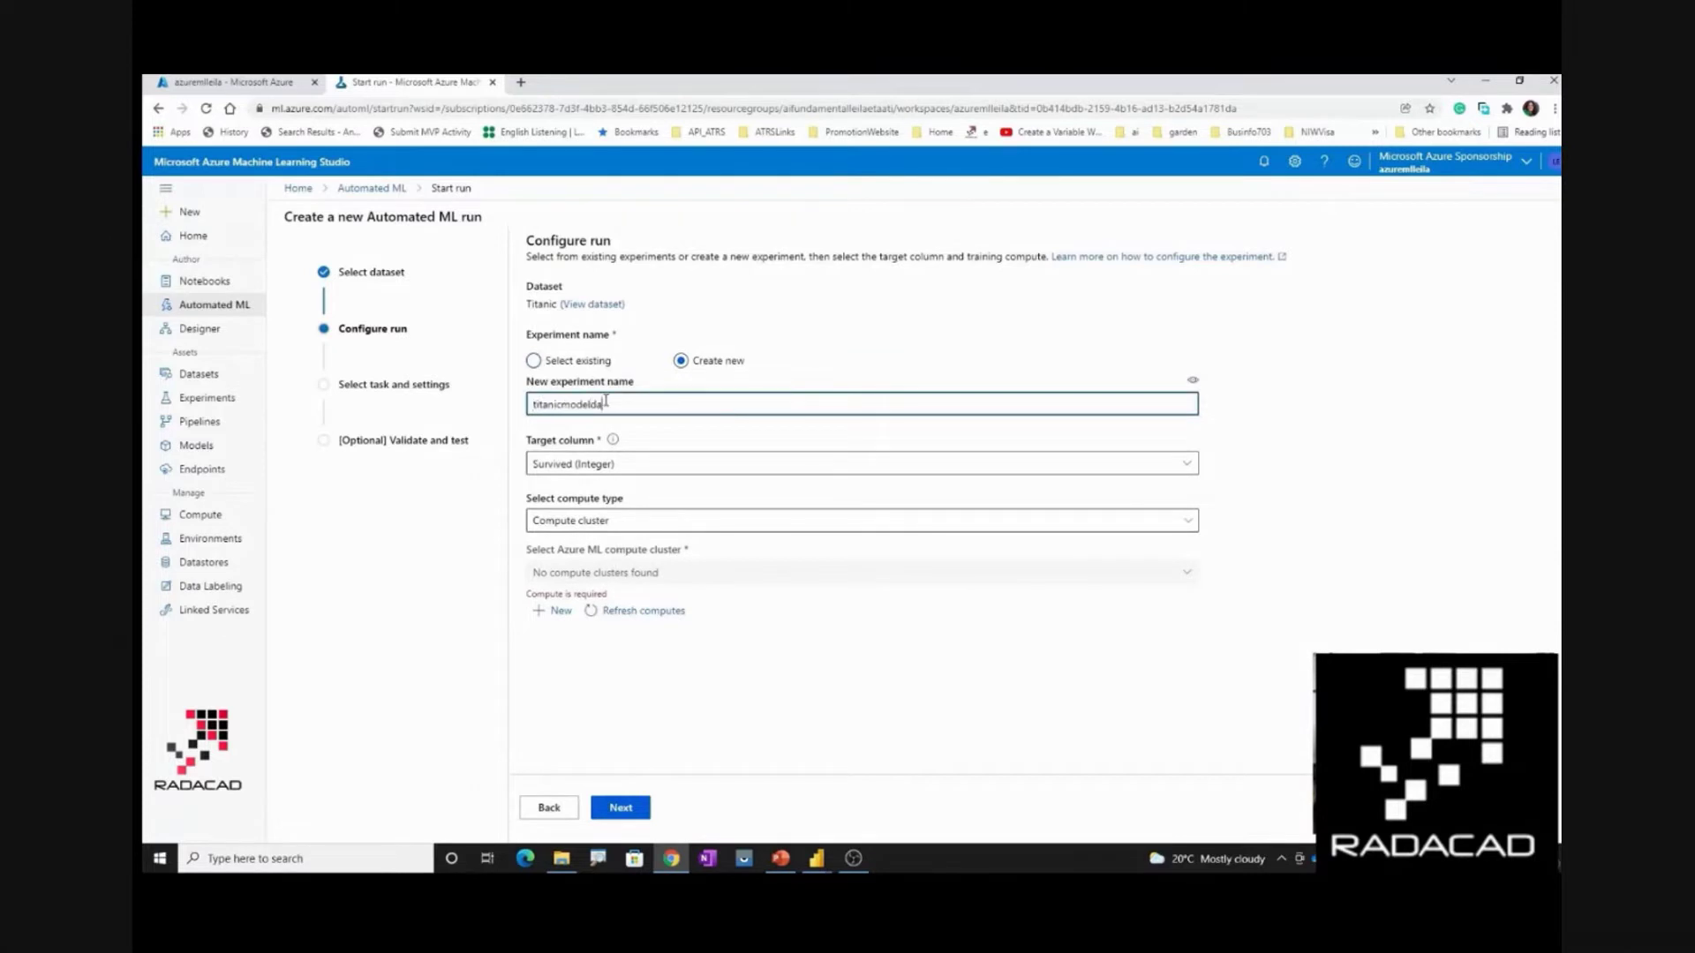
type("ta")
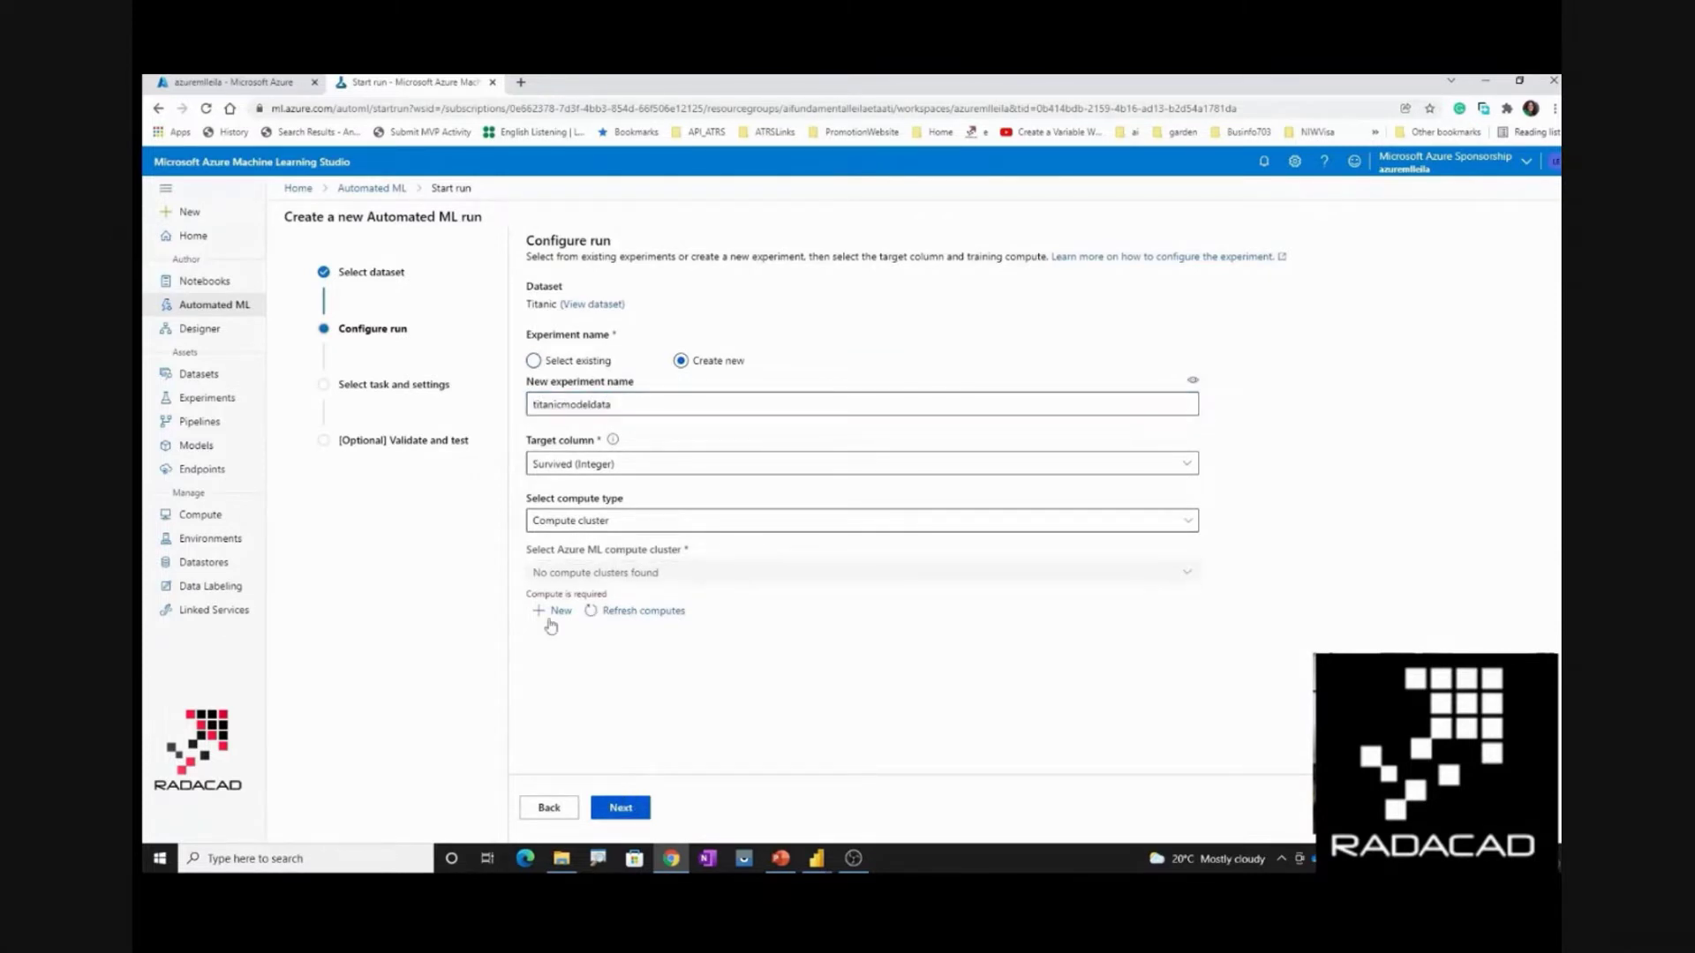
Keep Compute cluster as the compute type and start creating a new compute cluster for the run
left_click(596, 521)
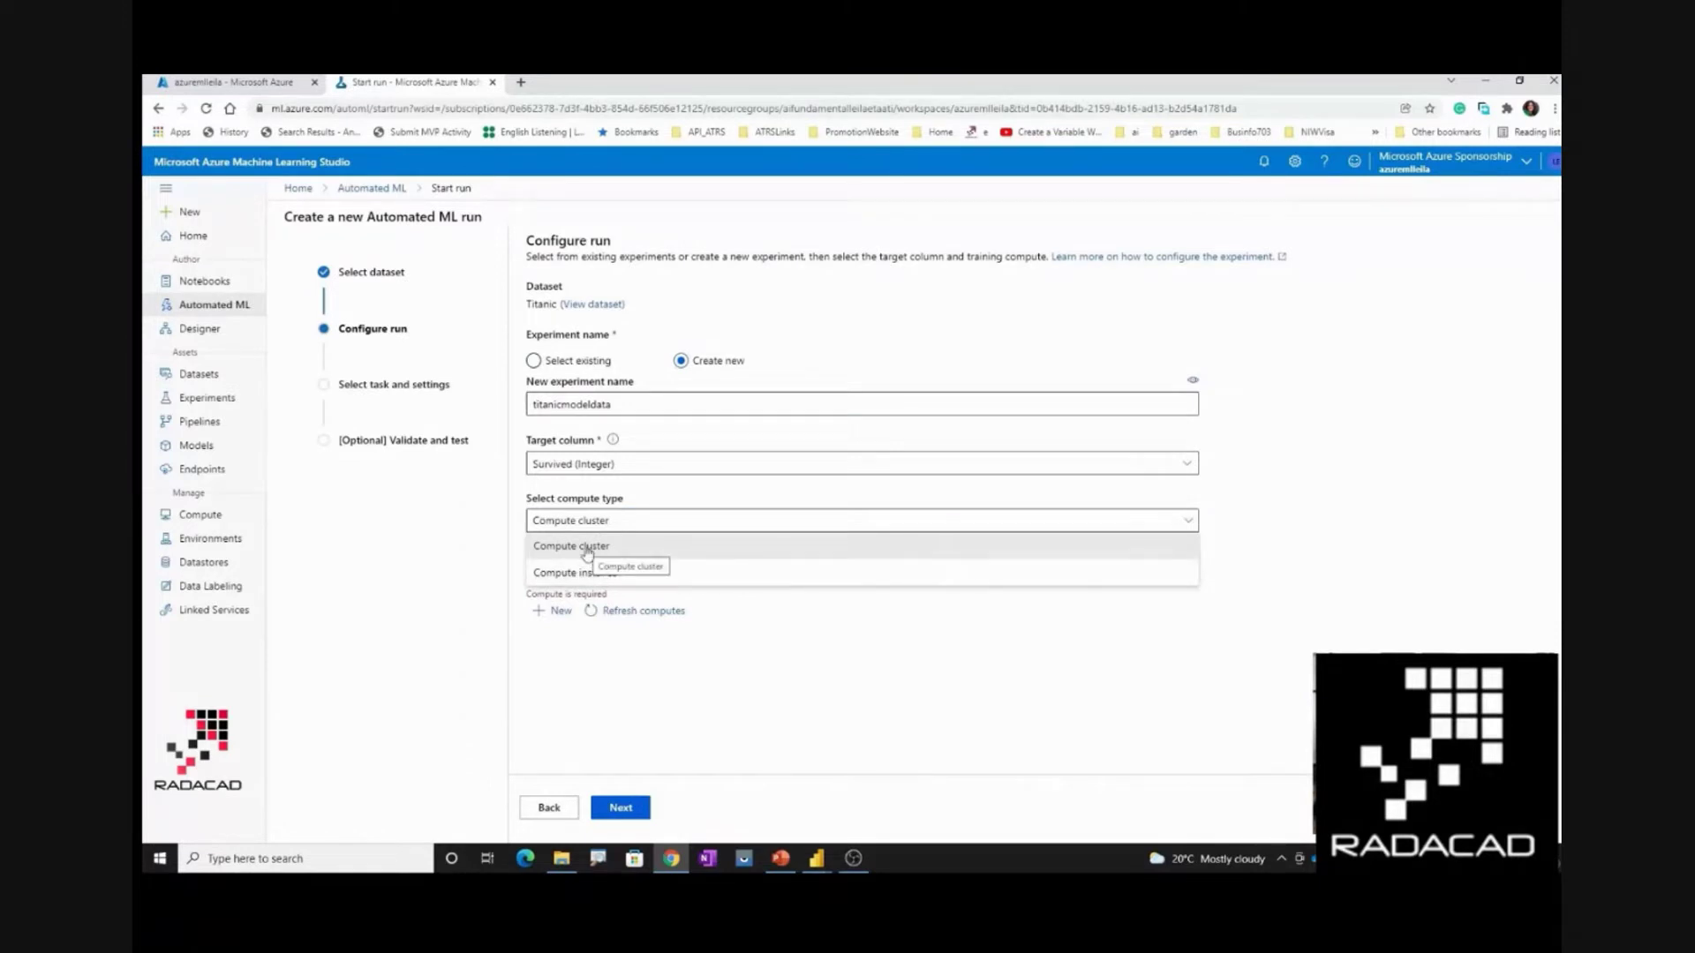
left_click(587, 547)
left_click(561, 617)
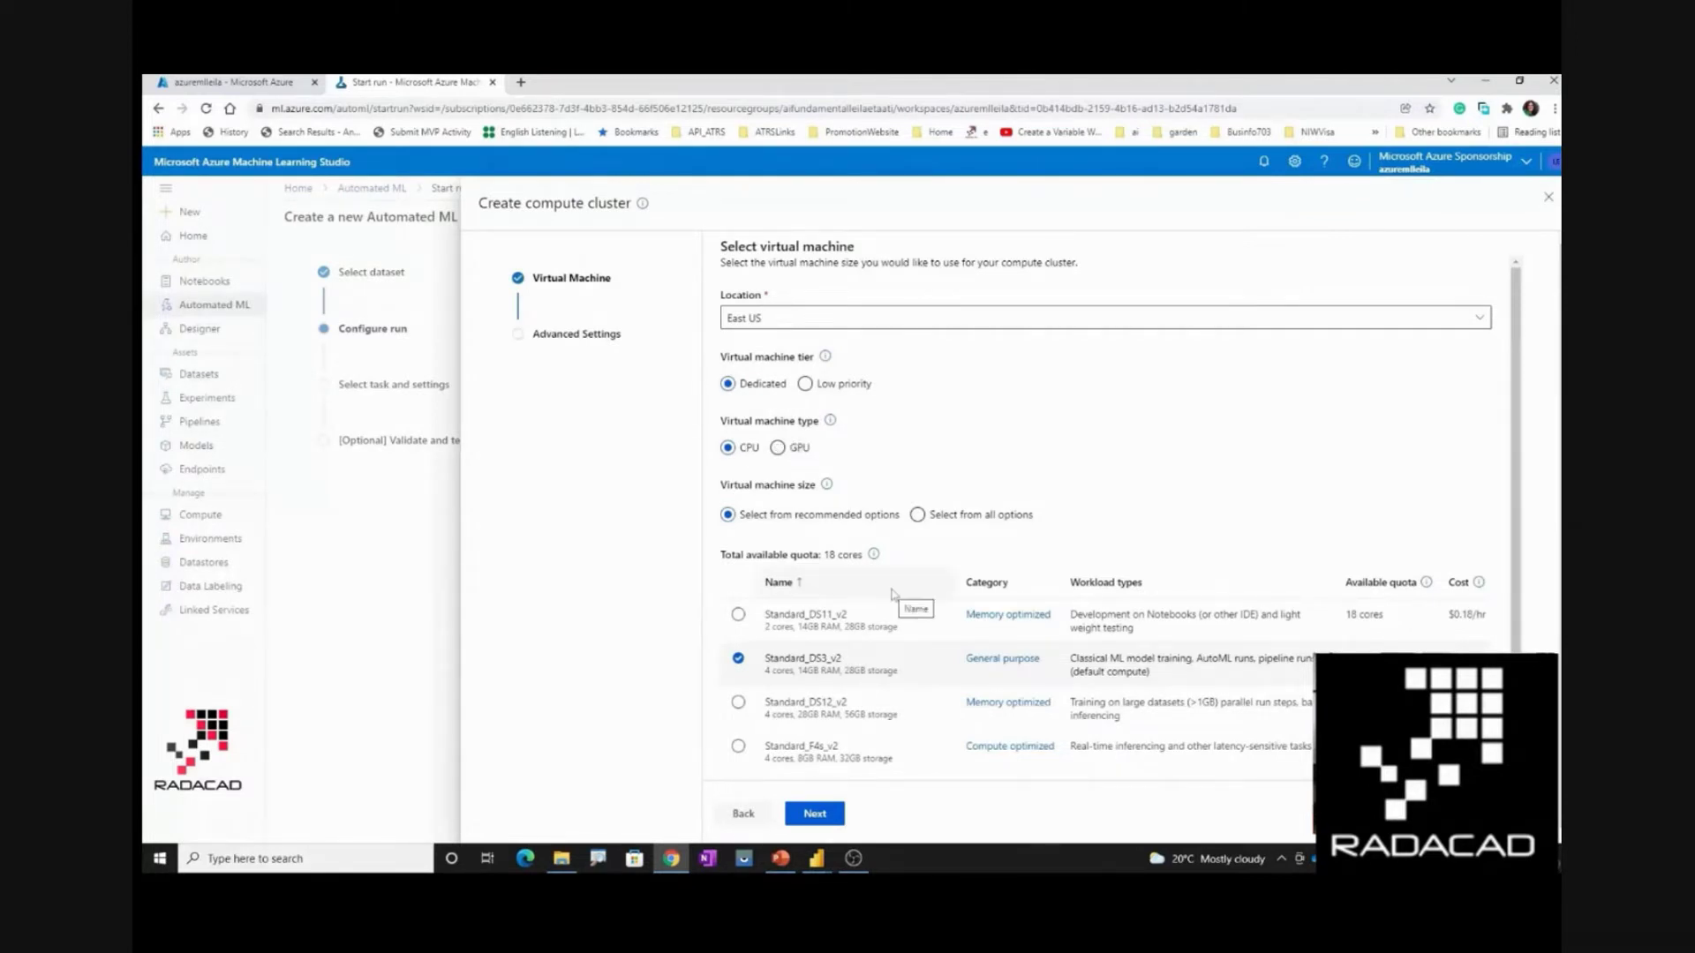
List all virtual machine sizes for the compute cluster and compare their cores, RAM, storage and hourly cost
scroll(909, 609, "down", 1)
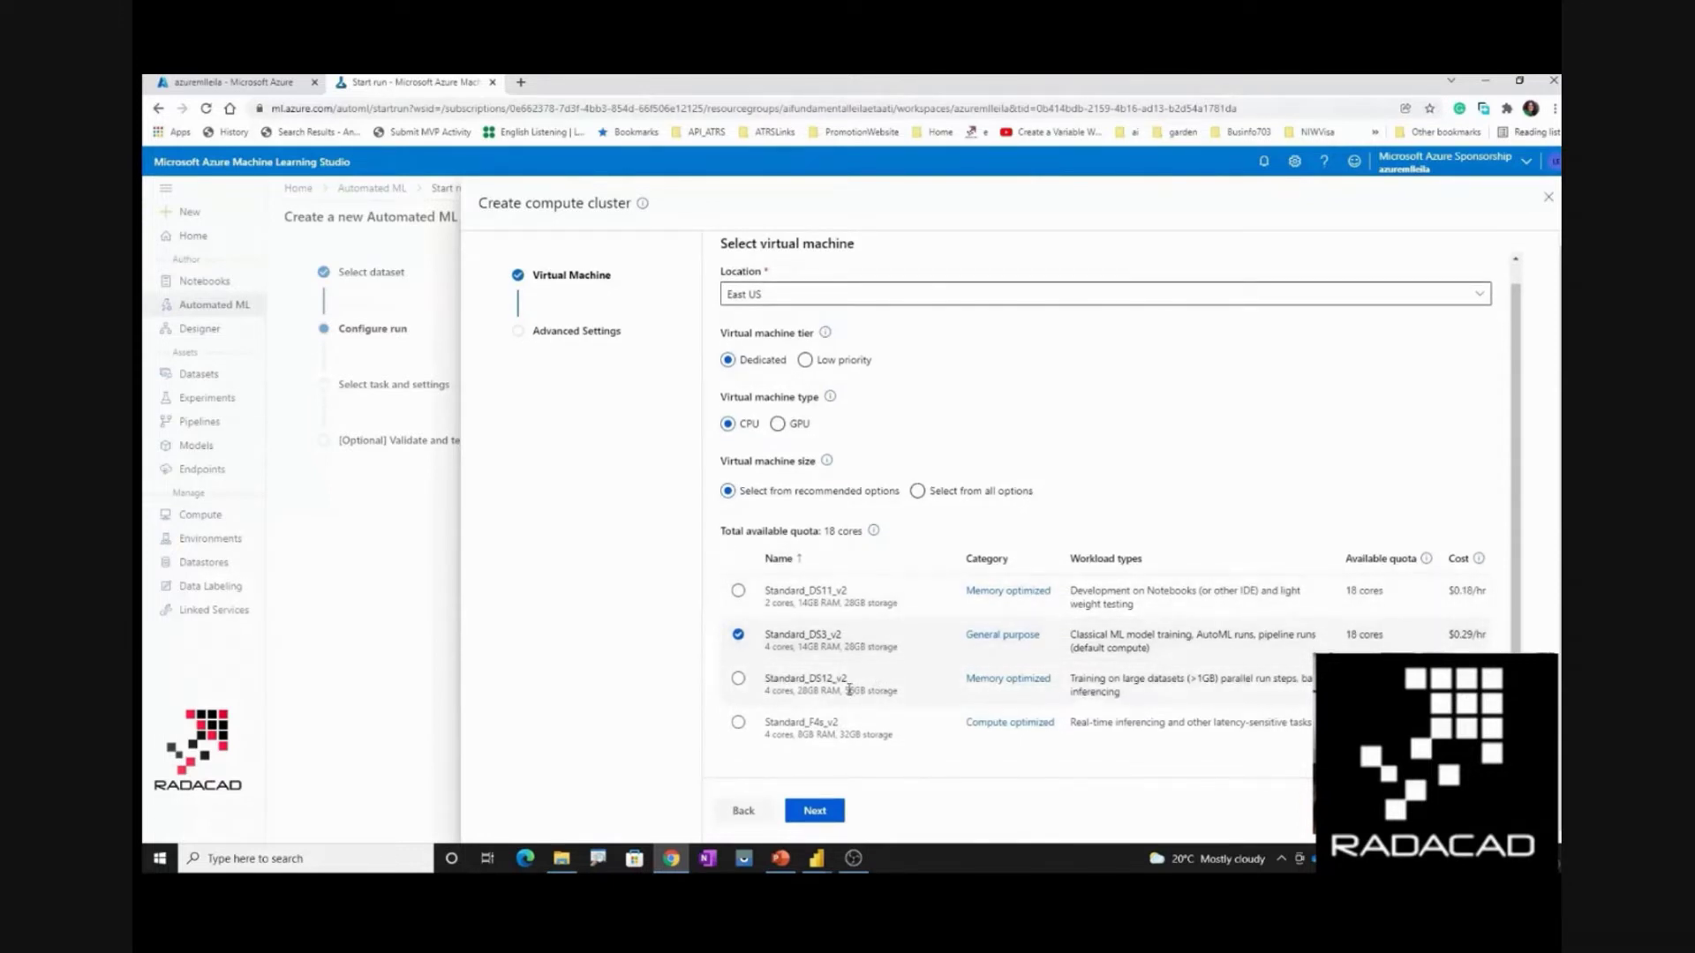
left_click(918, 492)
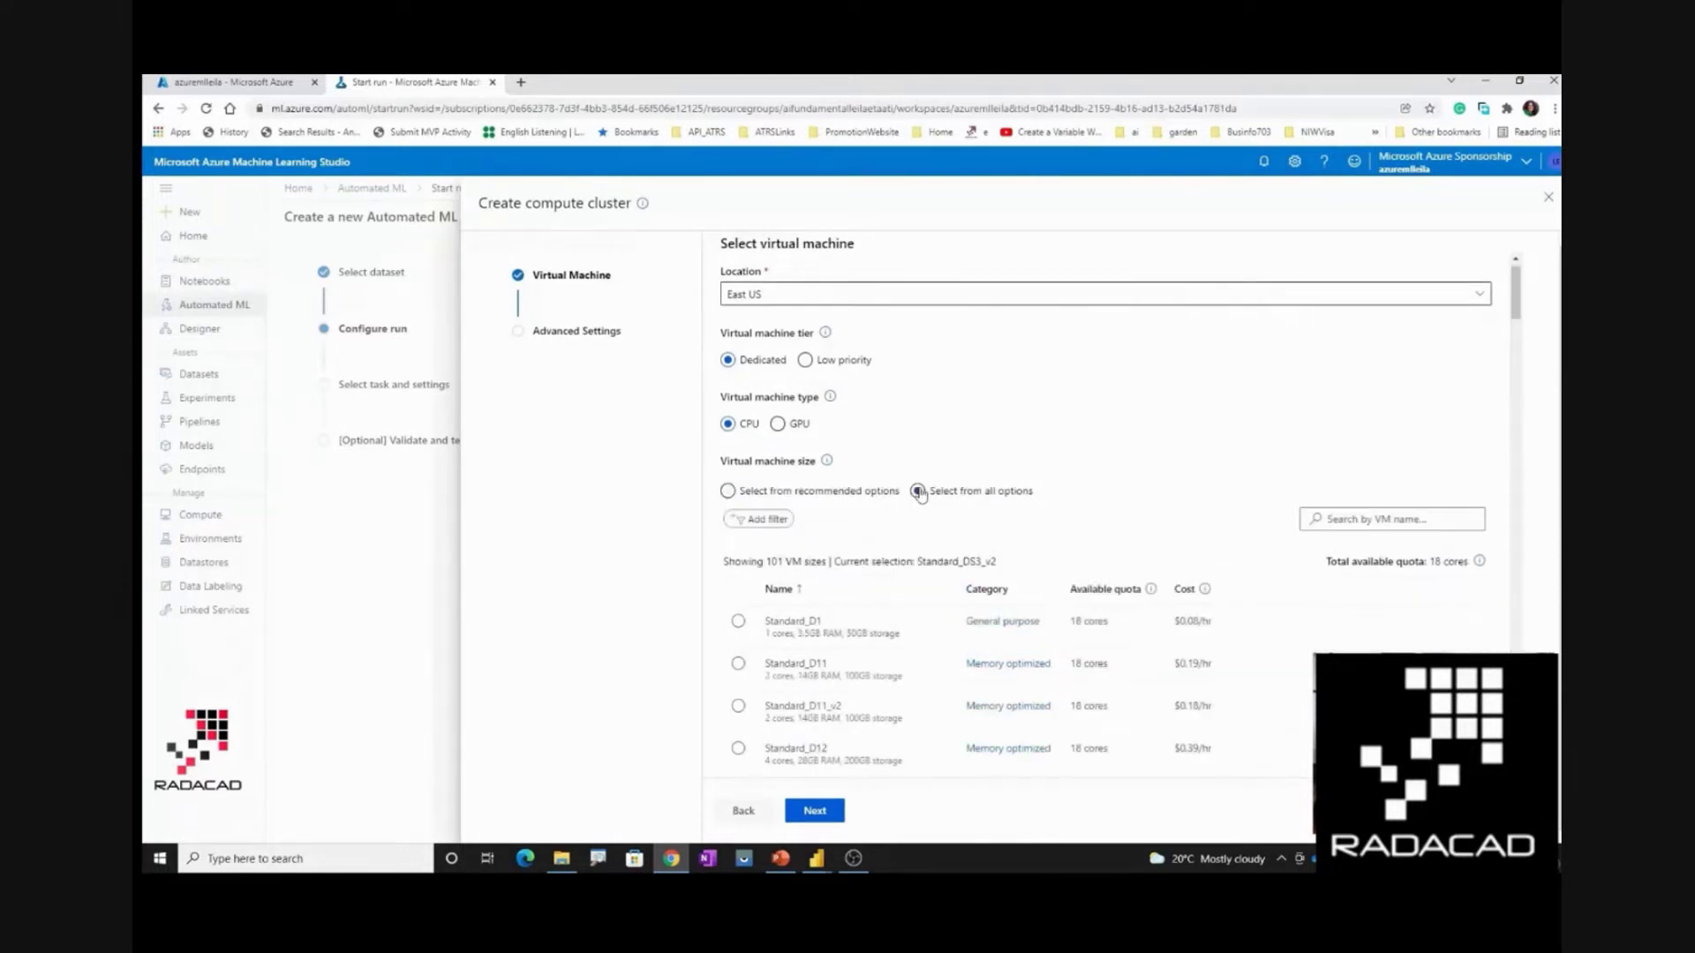
scroll(877, 662, "down", 3)
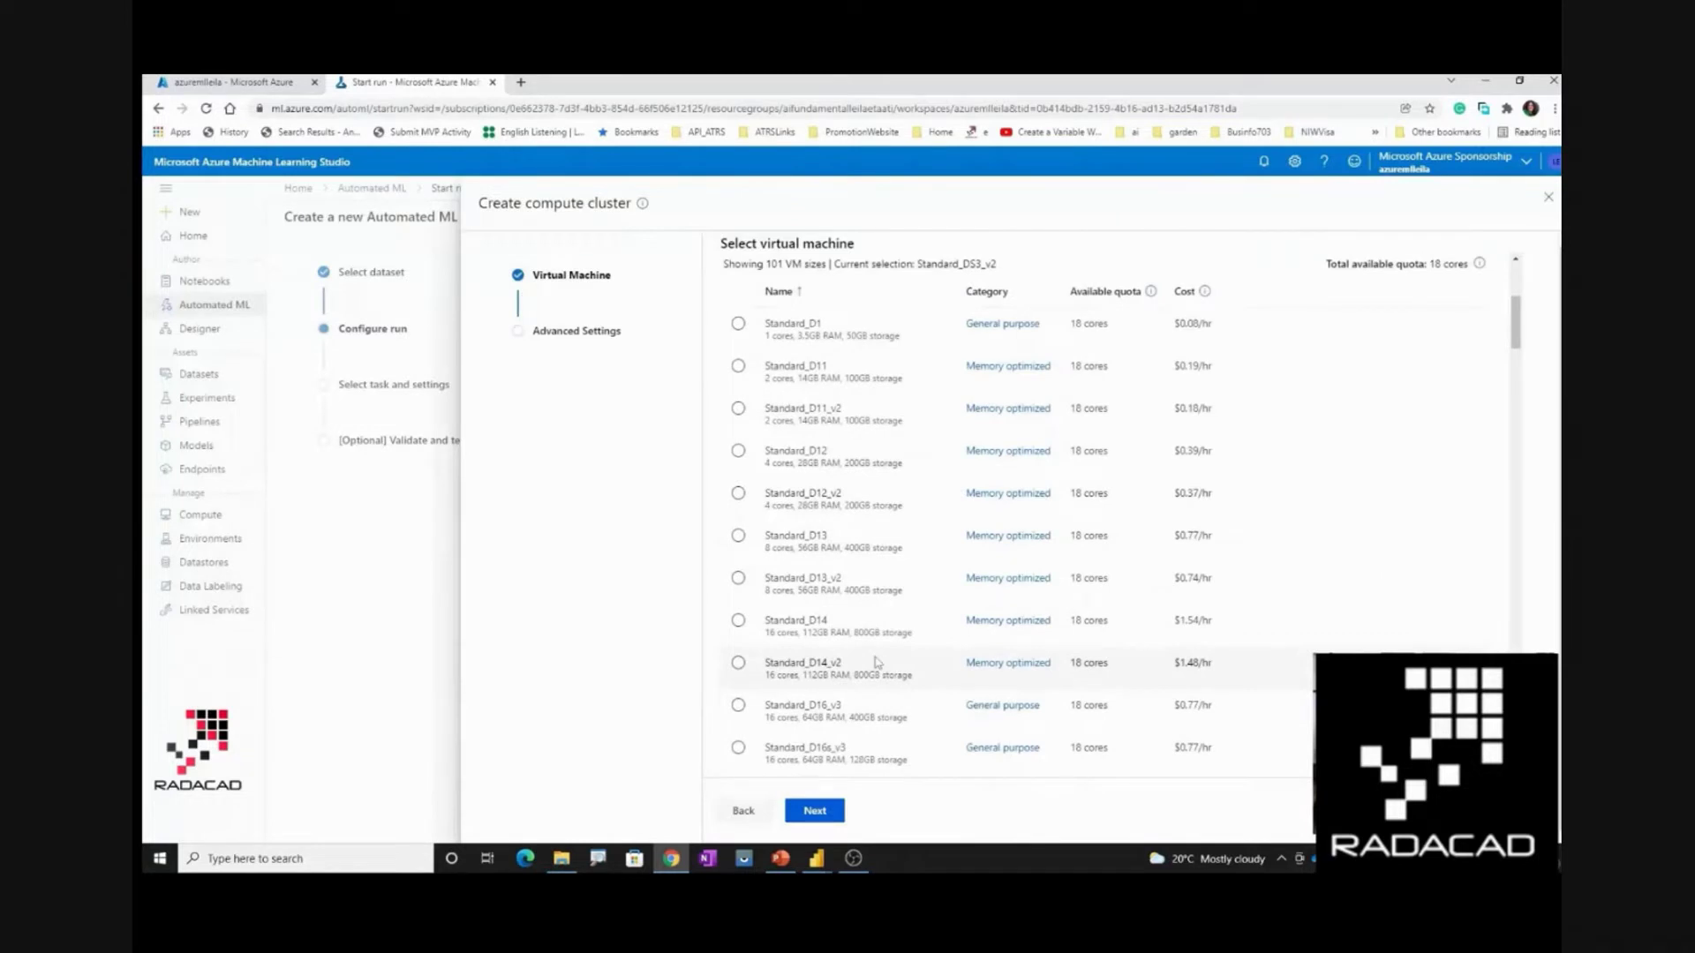
scroll(877, 662, "down", 5)
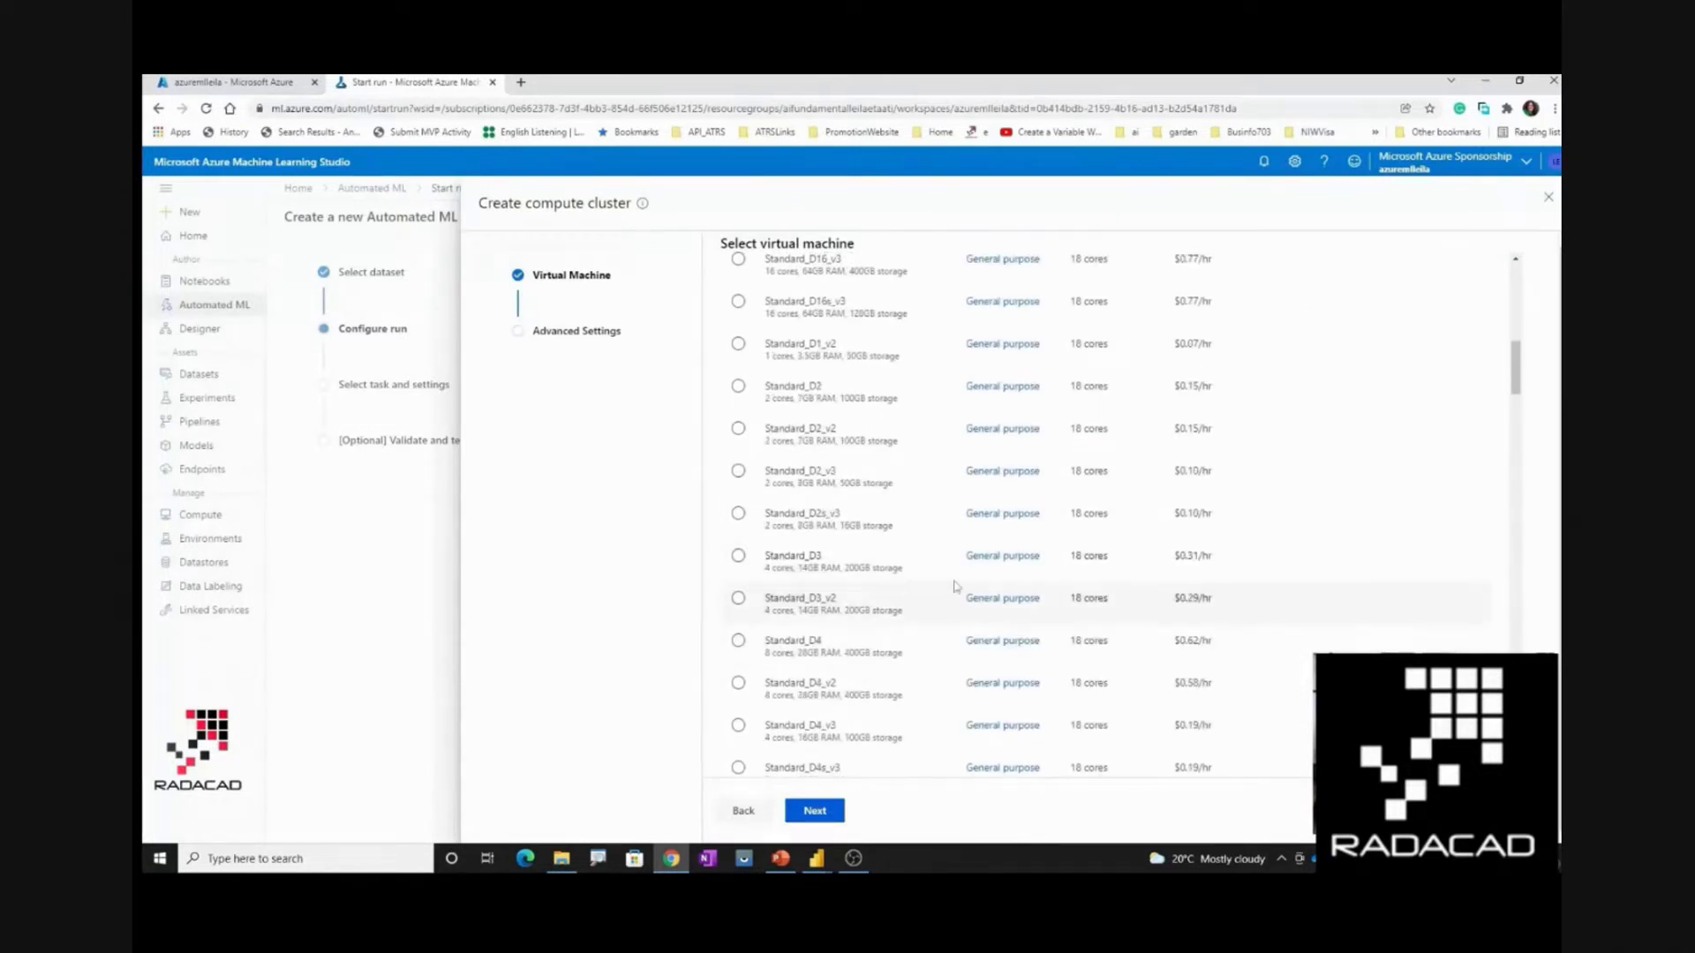
scroll(832, 708, "down", 3)
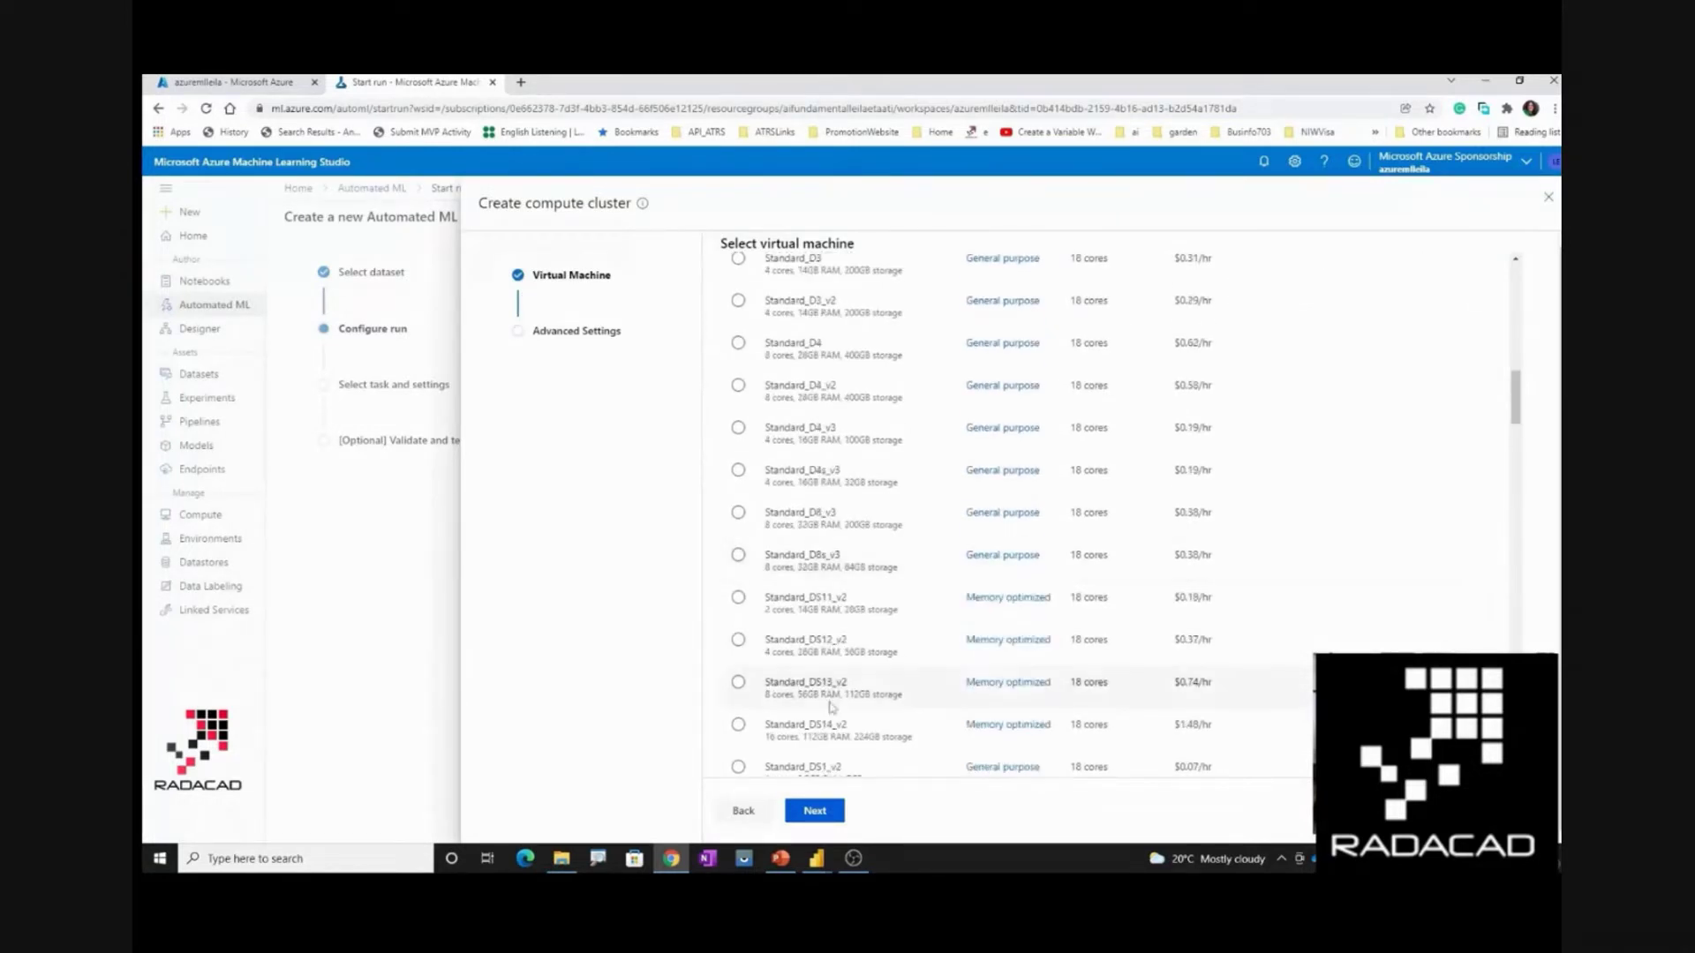
scroll(832, 708, "up", 2)
scroll(831, 707, "up", 8)
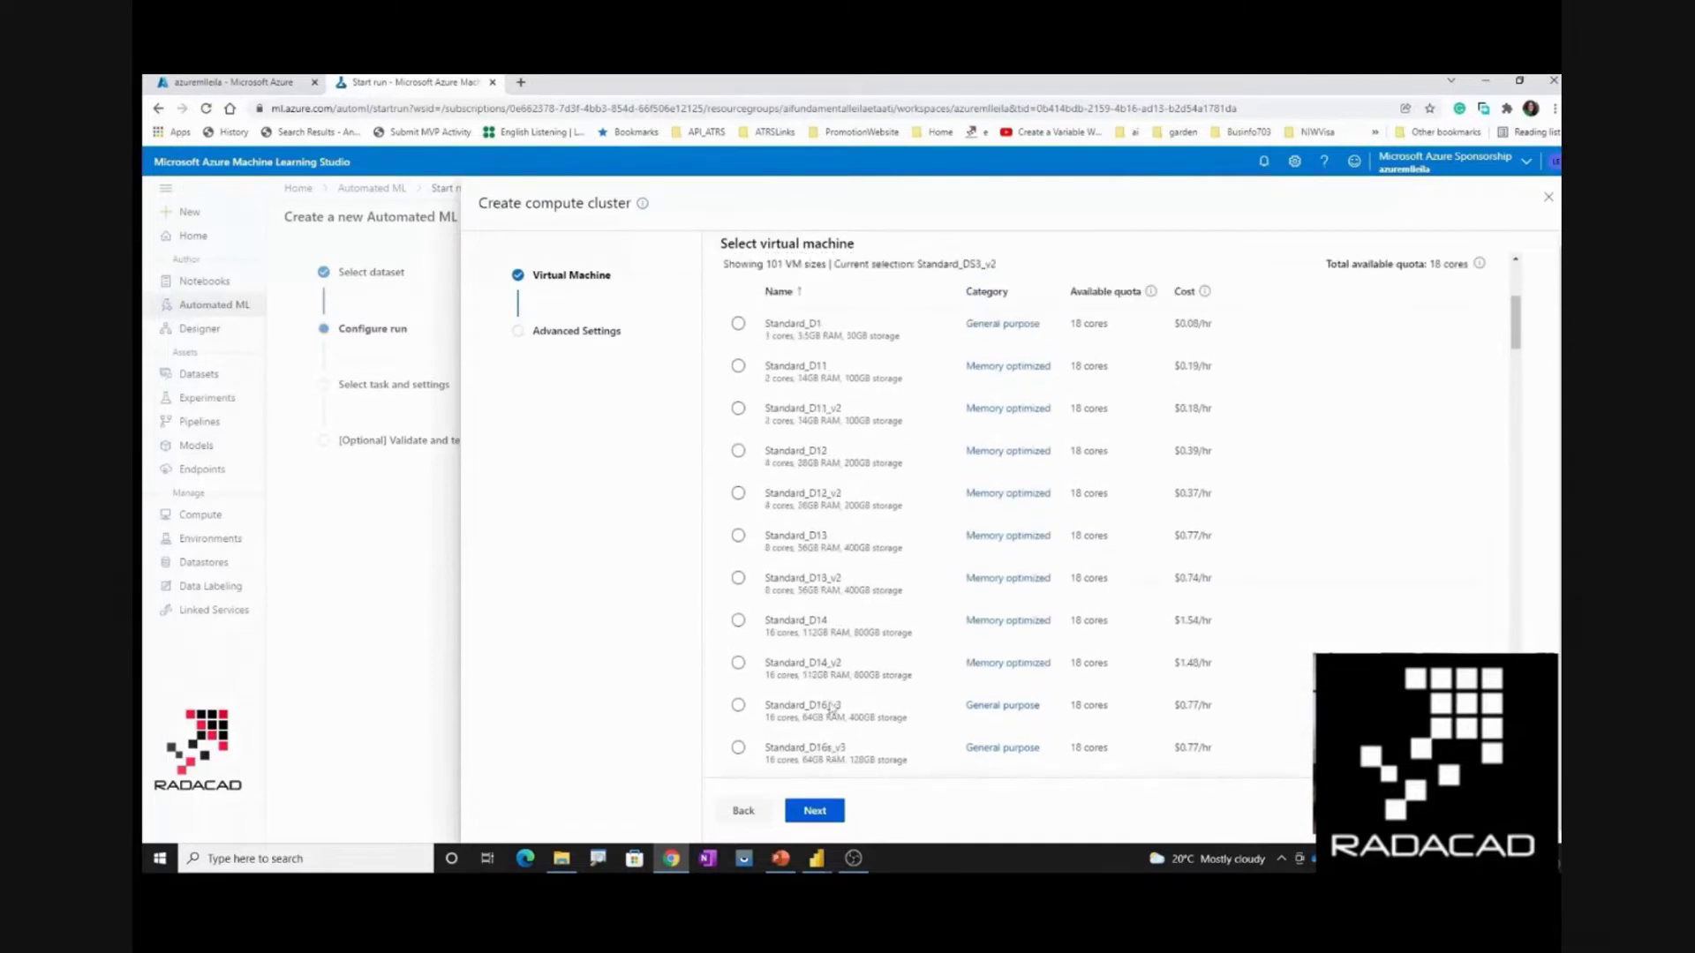
Return to the recommended virtual machine sizes and select Standard_DS12_v2 for the compute cluster
left_click(826, 269)
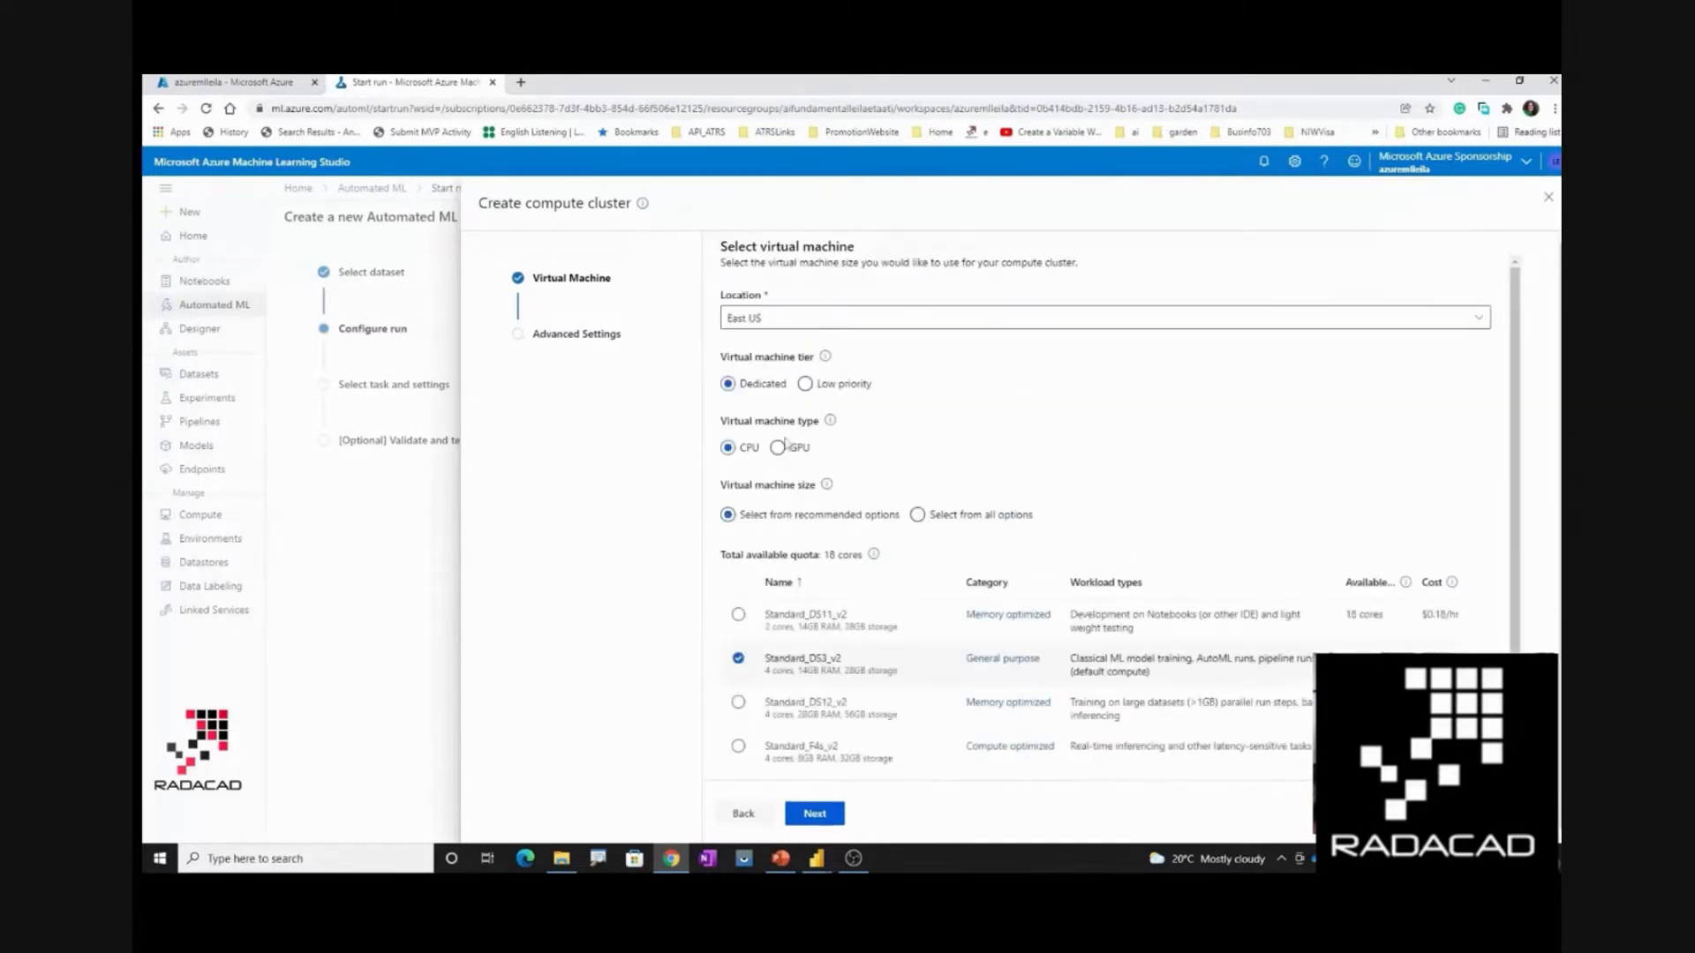
left_click(739, 704)
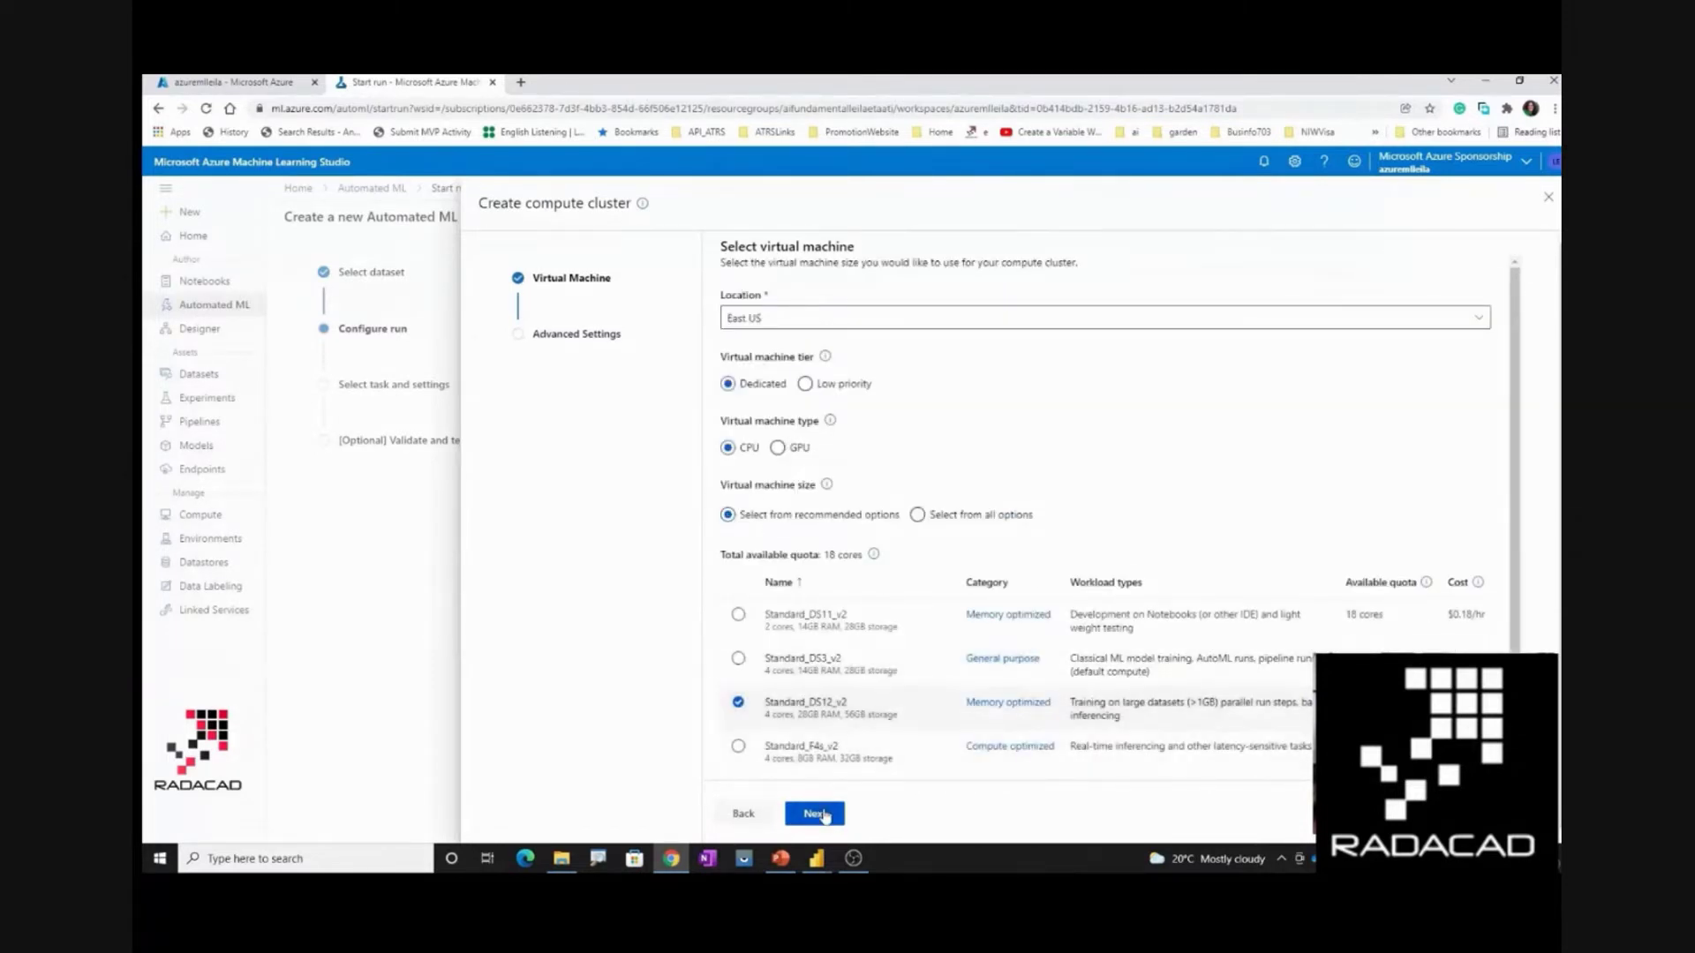
Check the location options for the compute cluster and look at the workspace page in the Azure portal
left_click(747, 314)
left_click(788, 292)
left_click(234, 81)
left_click(460, 81)
Name the compute cluster coputecluster, set its maximum number of nodes to 2, and create it
left_click(817, 813)
type("coputecluster")
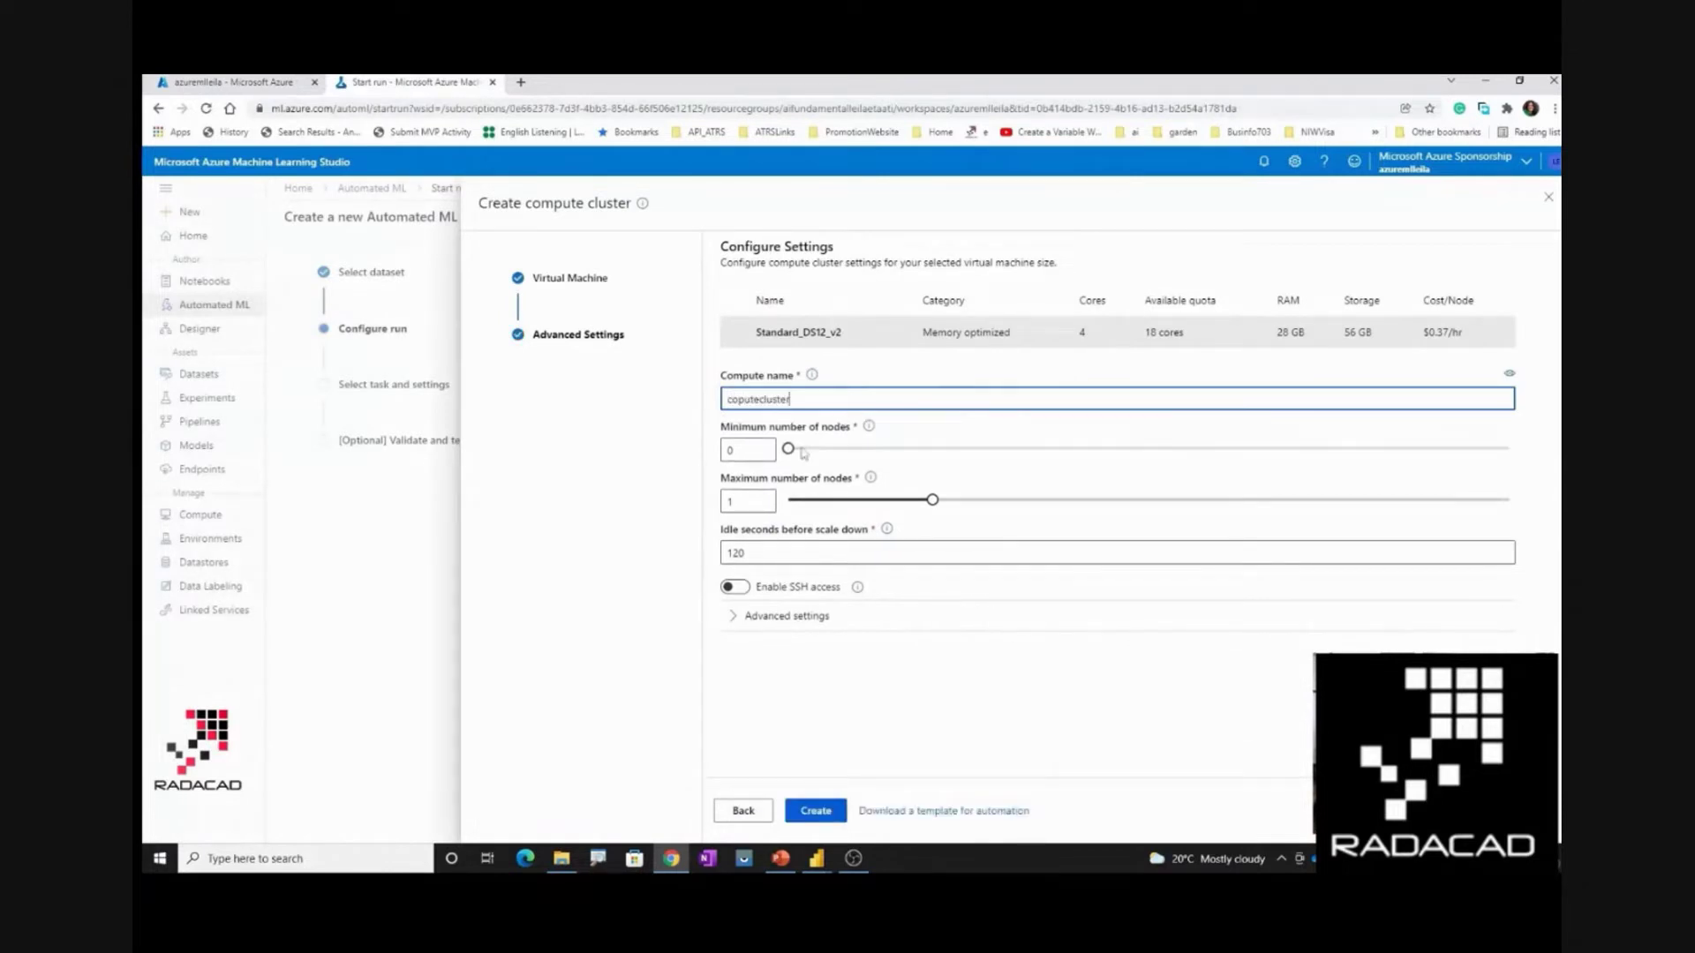
left_click_drag(790, 449, 814, 450)
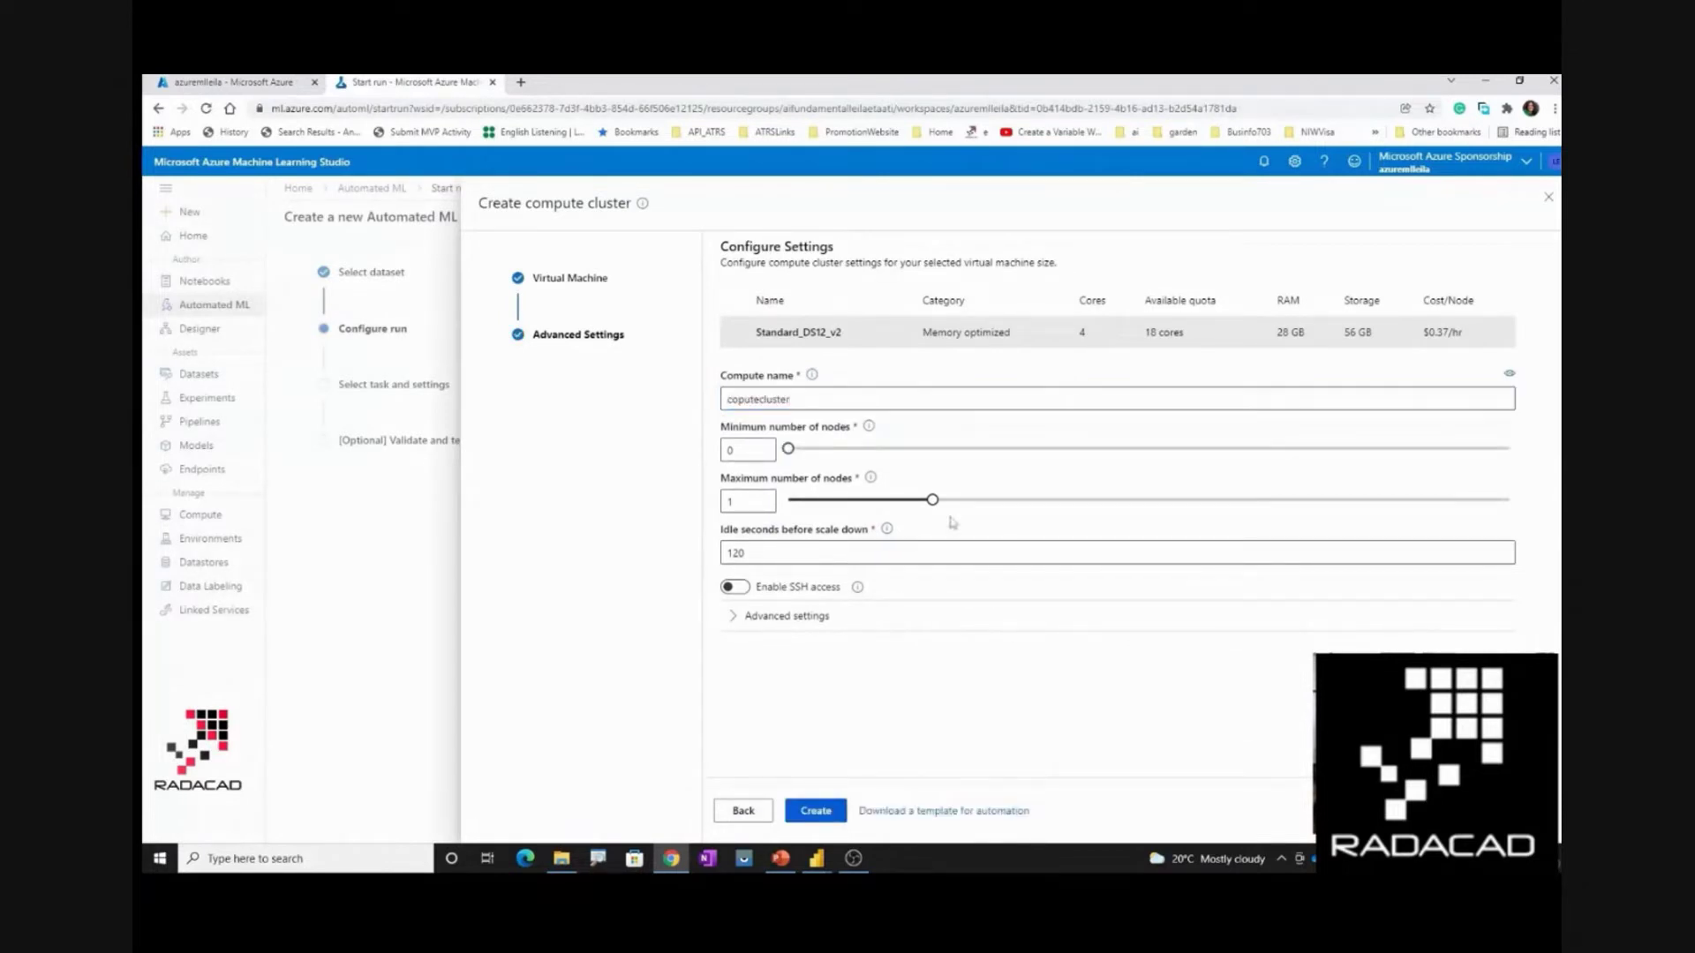
left_click_drag(932, 500, 1026, 495)
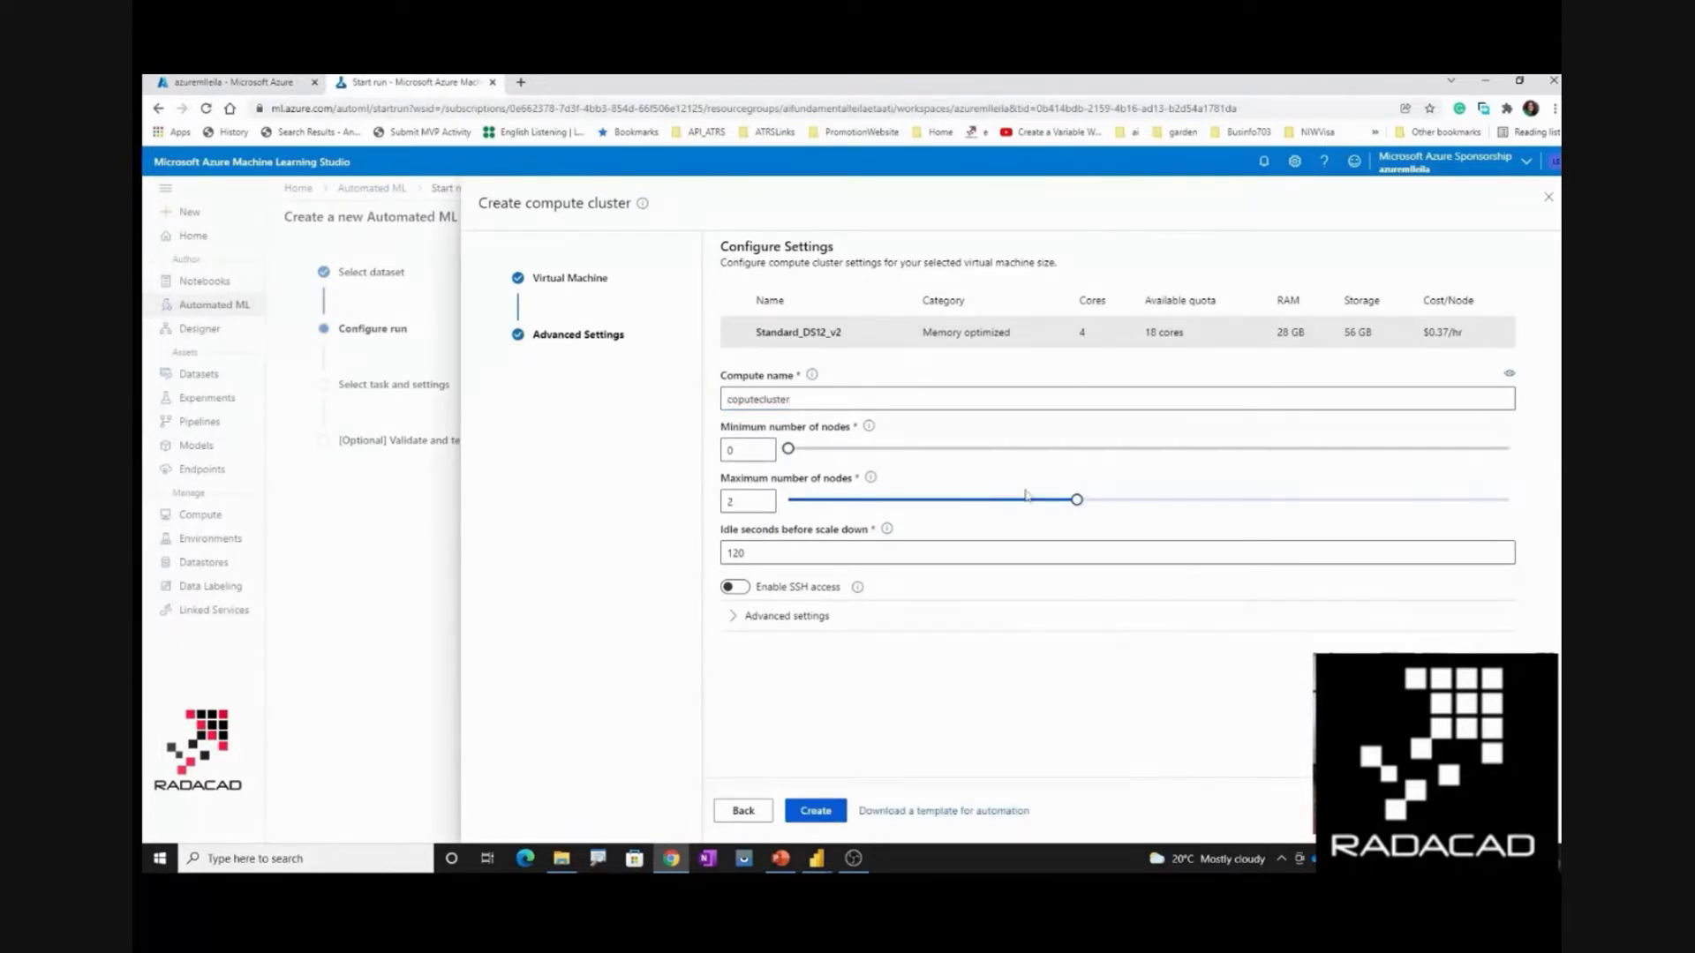
left_click(823, 814)
Select coputecluster as the run's compute cluster and continue to the task and settings page
left_click(738, 616)
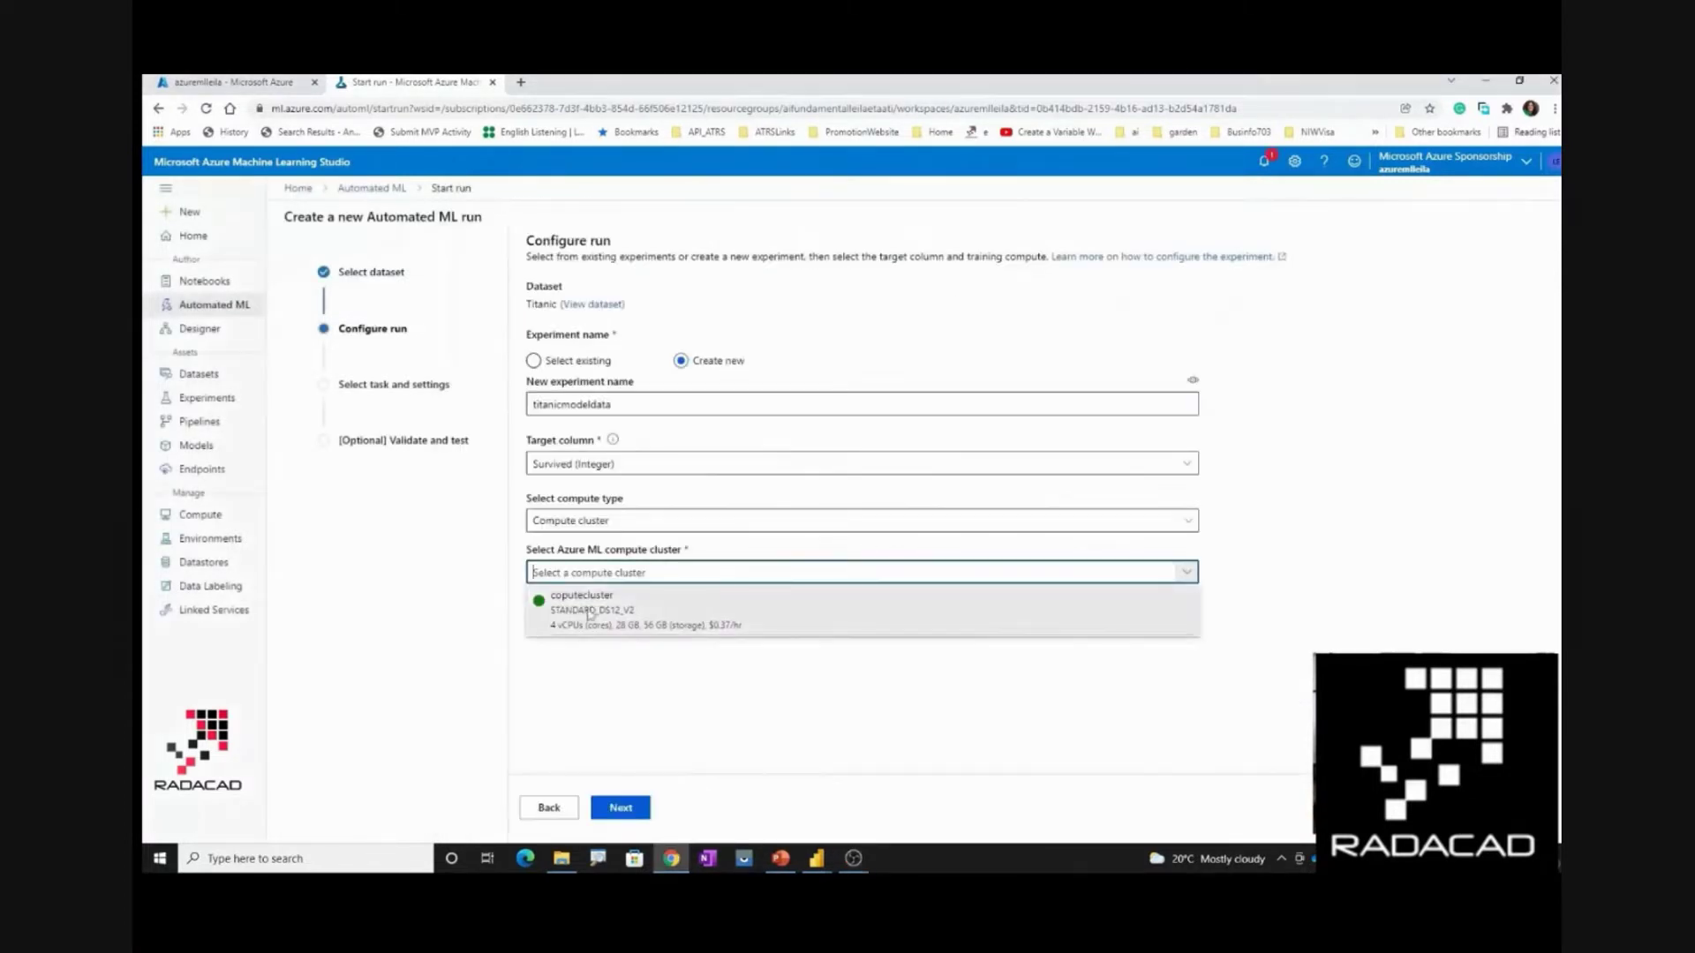
left_click(622, 810)
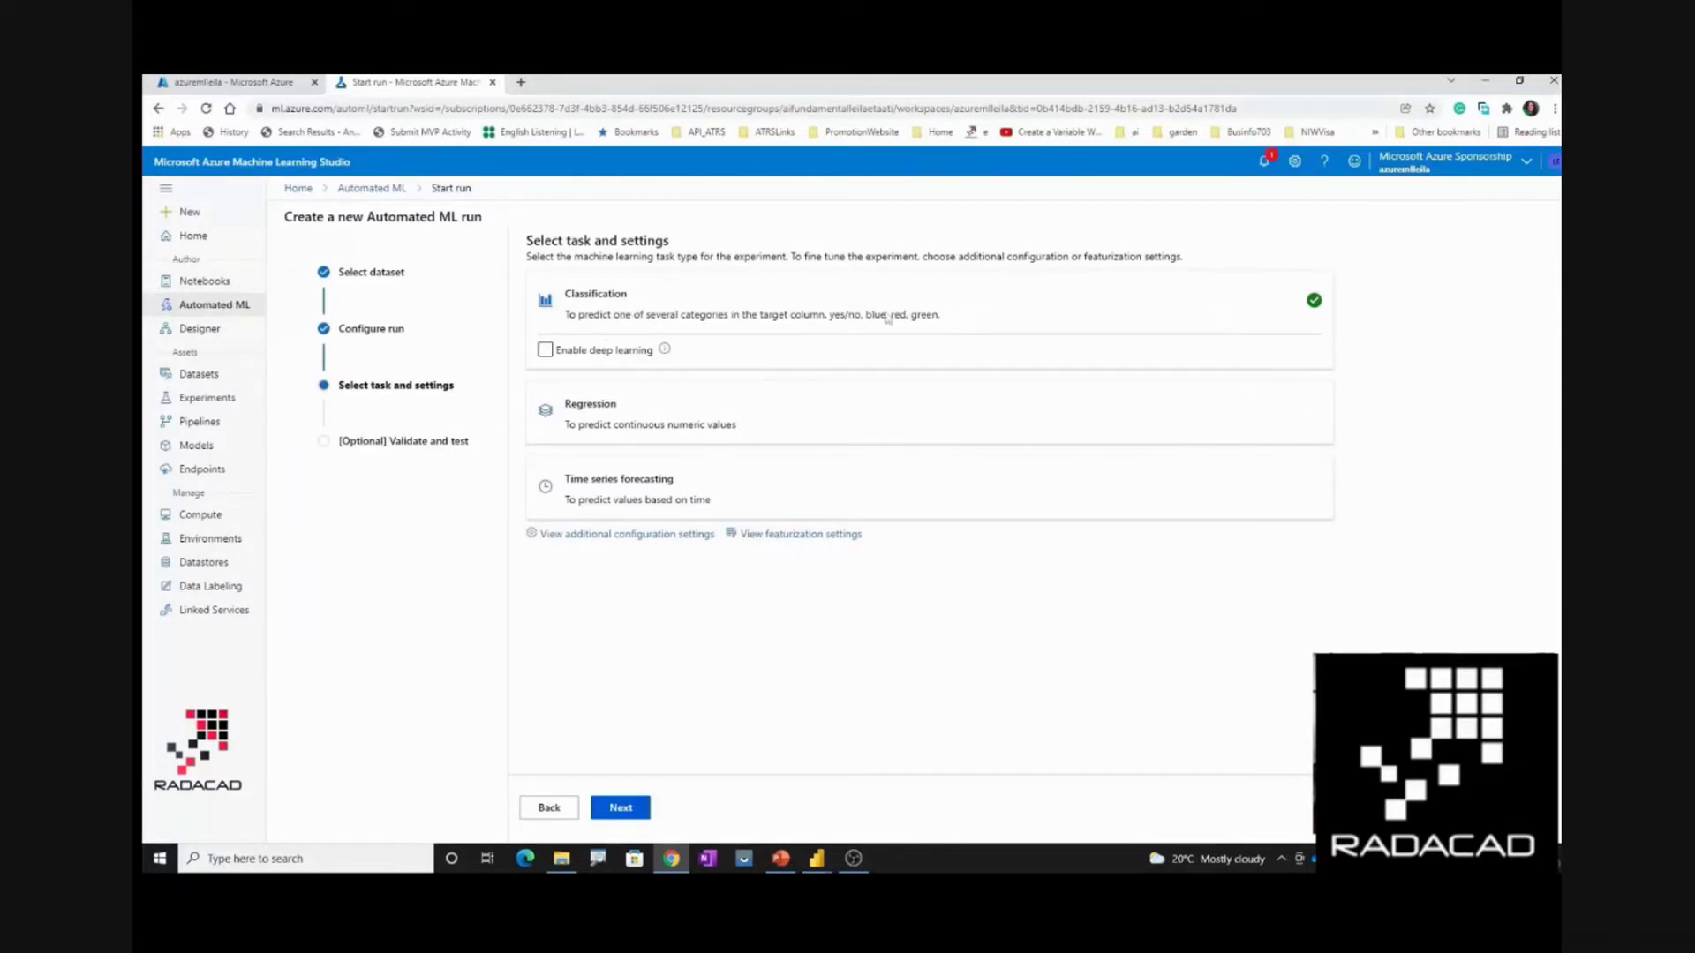
Try enabling deep learning for the Classification task and read the option's explanation
left_click(545, 350)
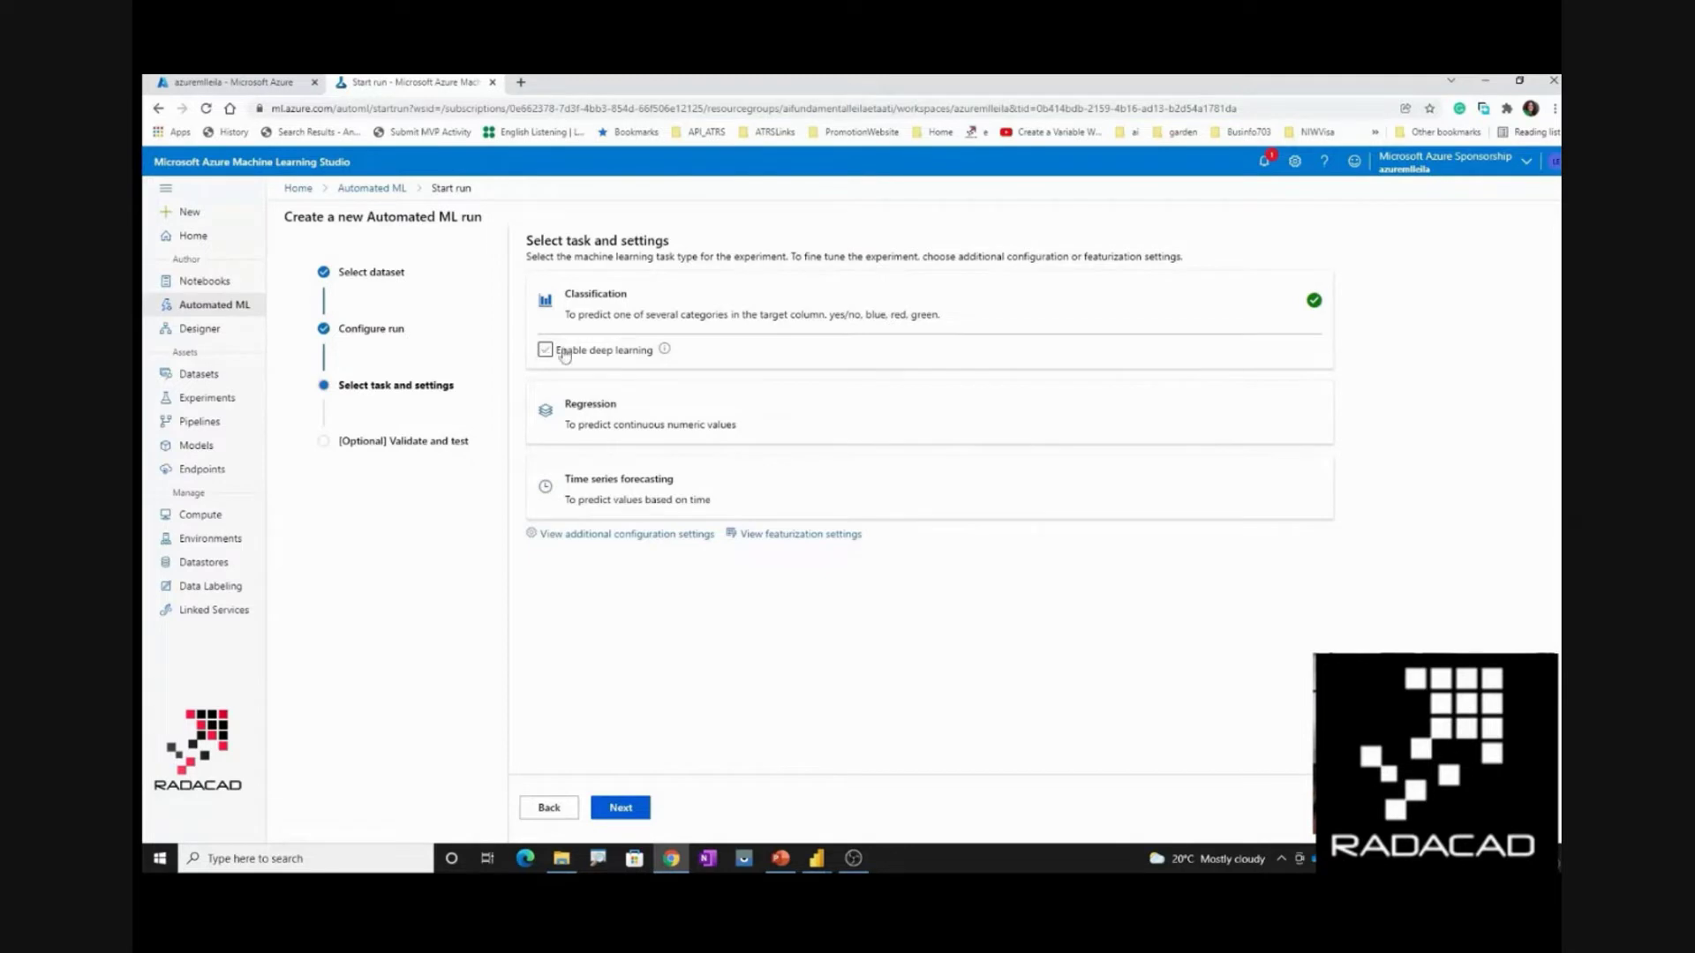
left_click(664, 353)
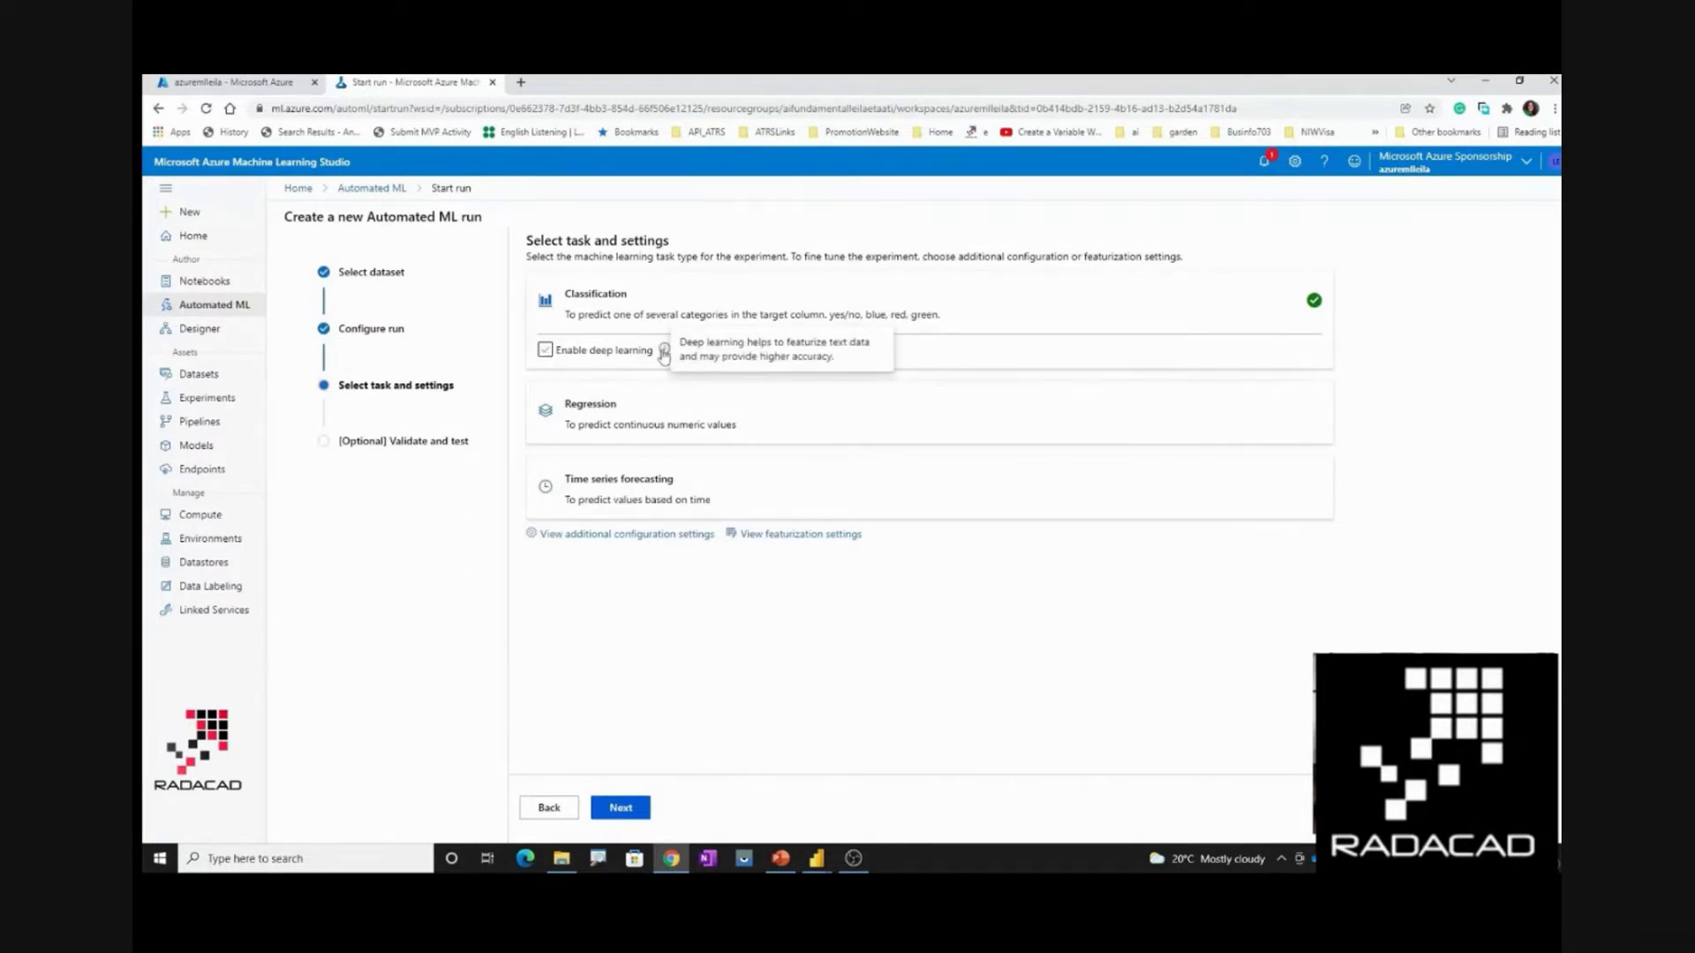
left_click(631, 310)
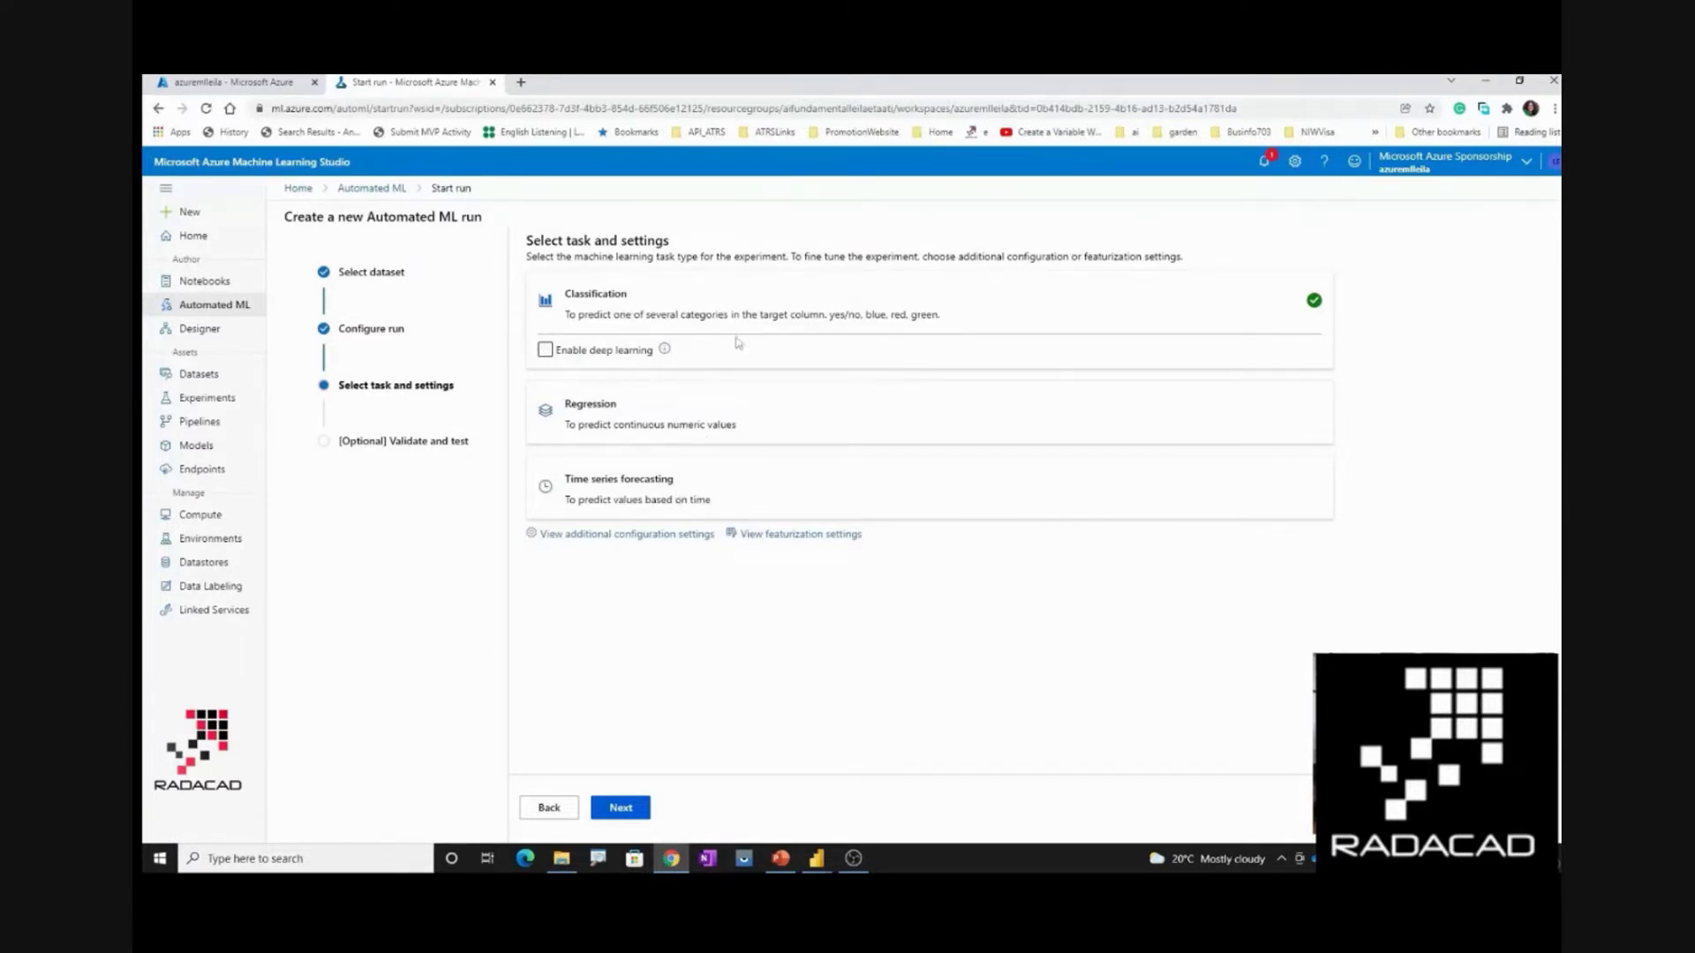
Open the additional configuration settings, review the primary metric choices and keep AUC weighted
left_click(659, 540)
left_click(1276, 258)
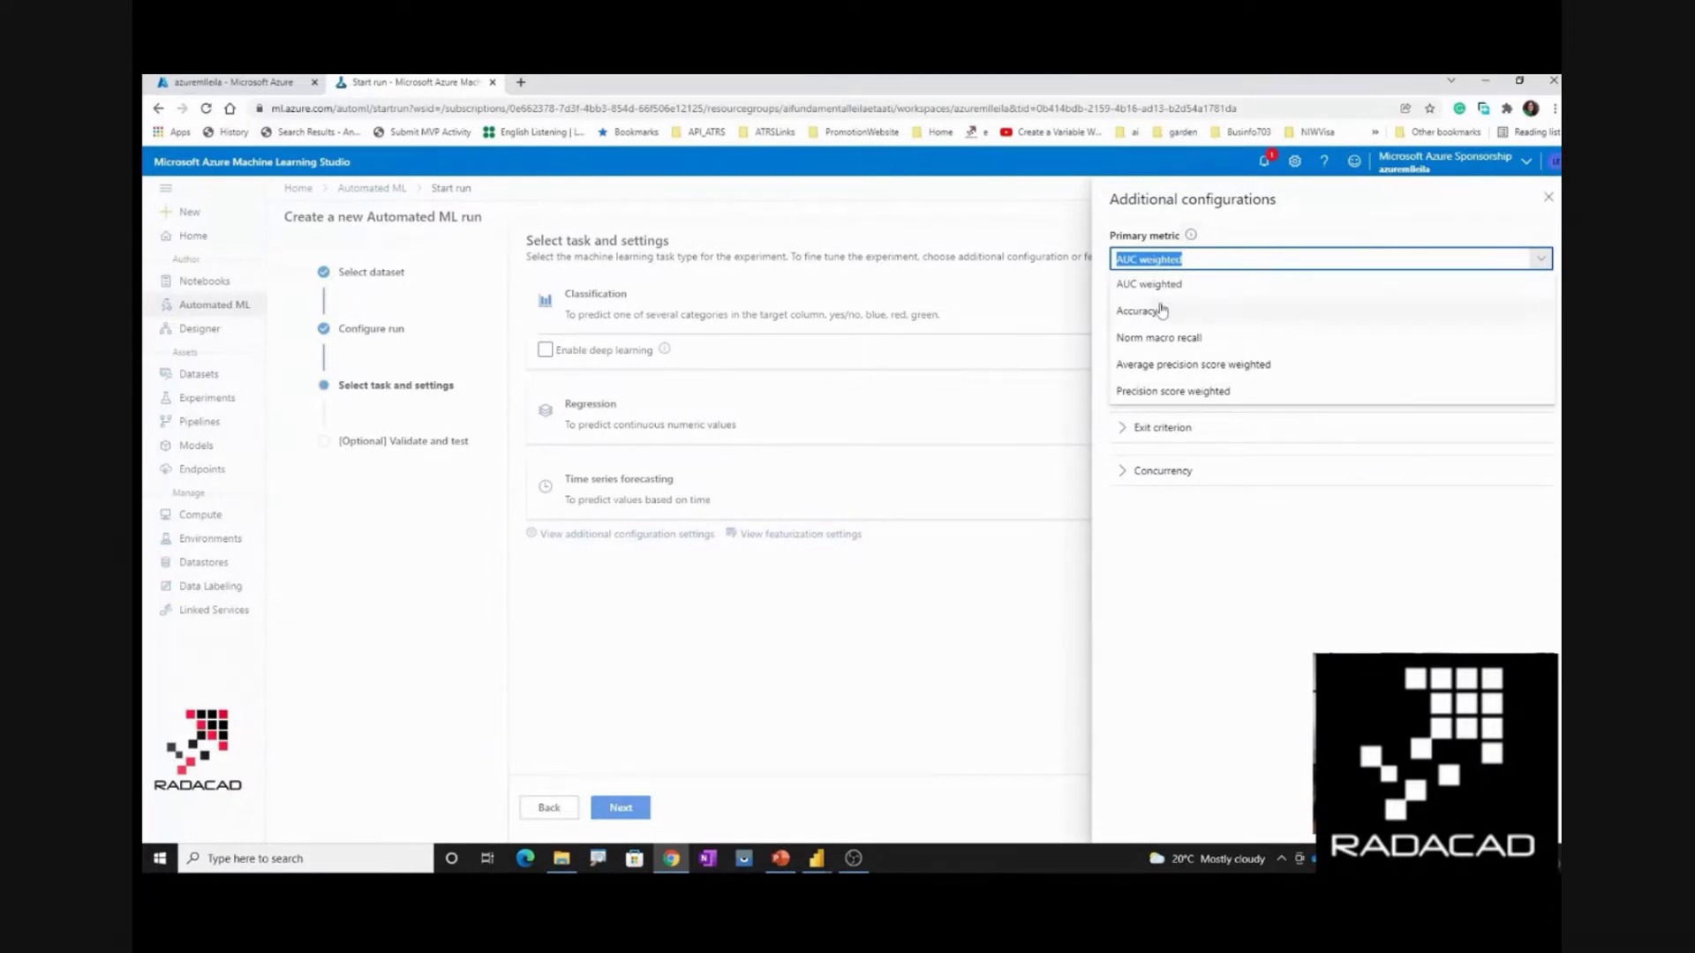
left_click(1204, 279)
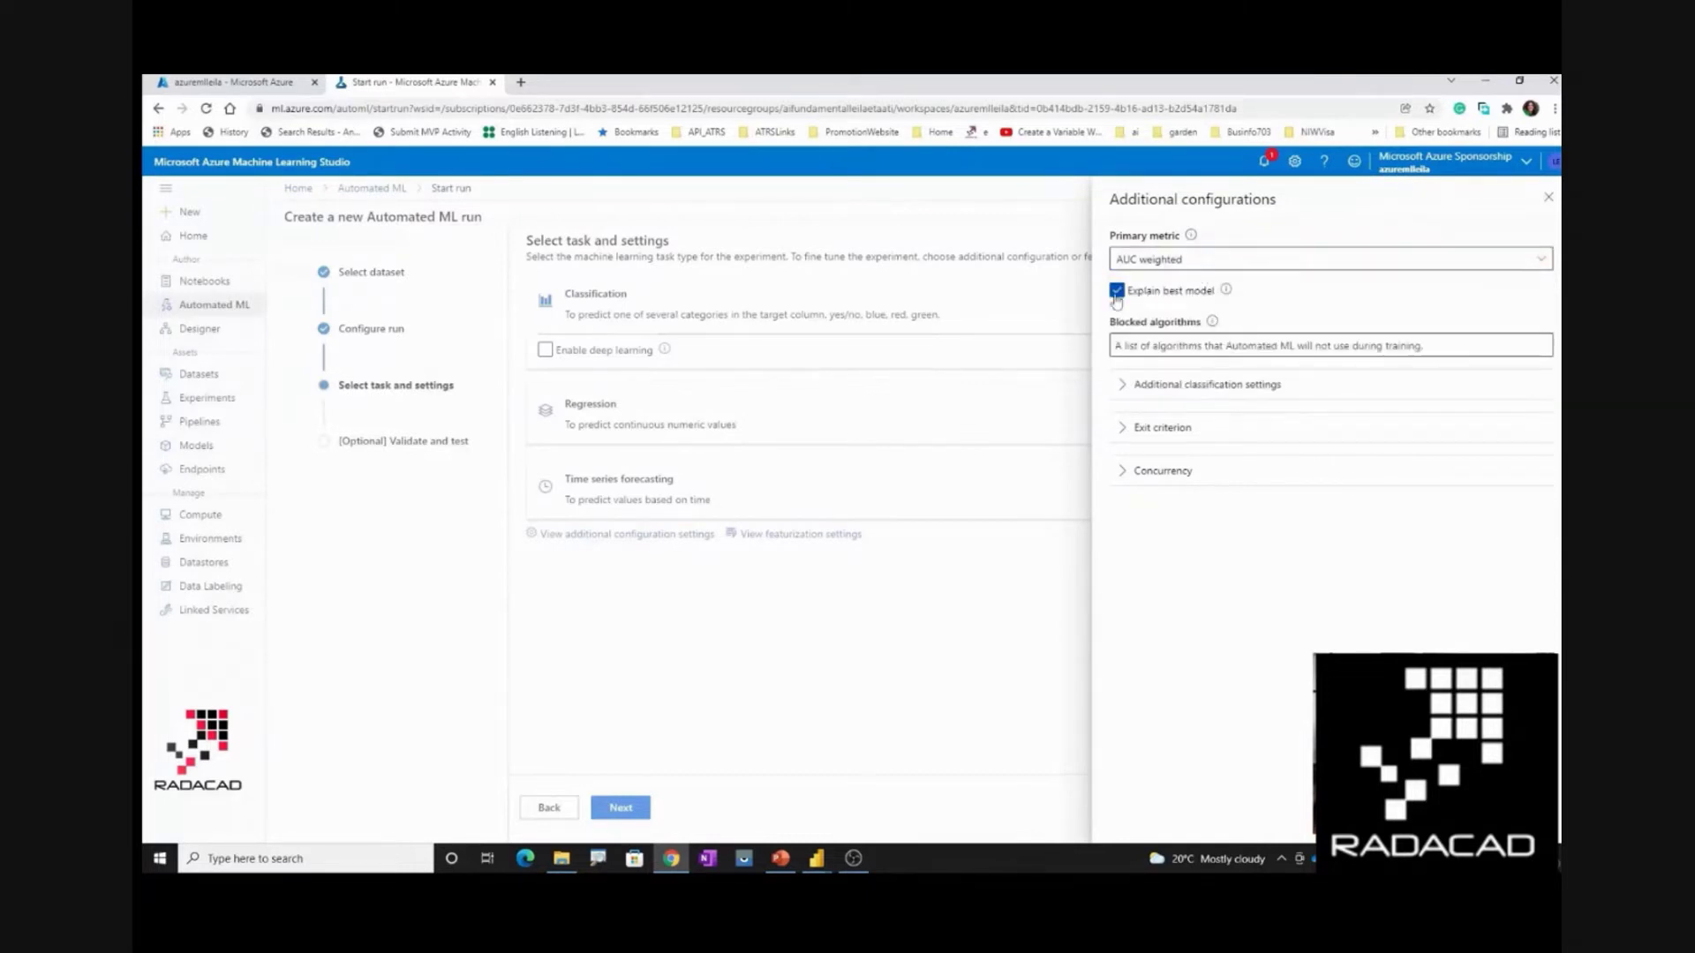
Block every algorithm except LogisticRegression and KNN from being used during training
left_click(1138, 345)
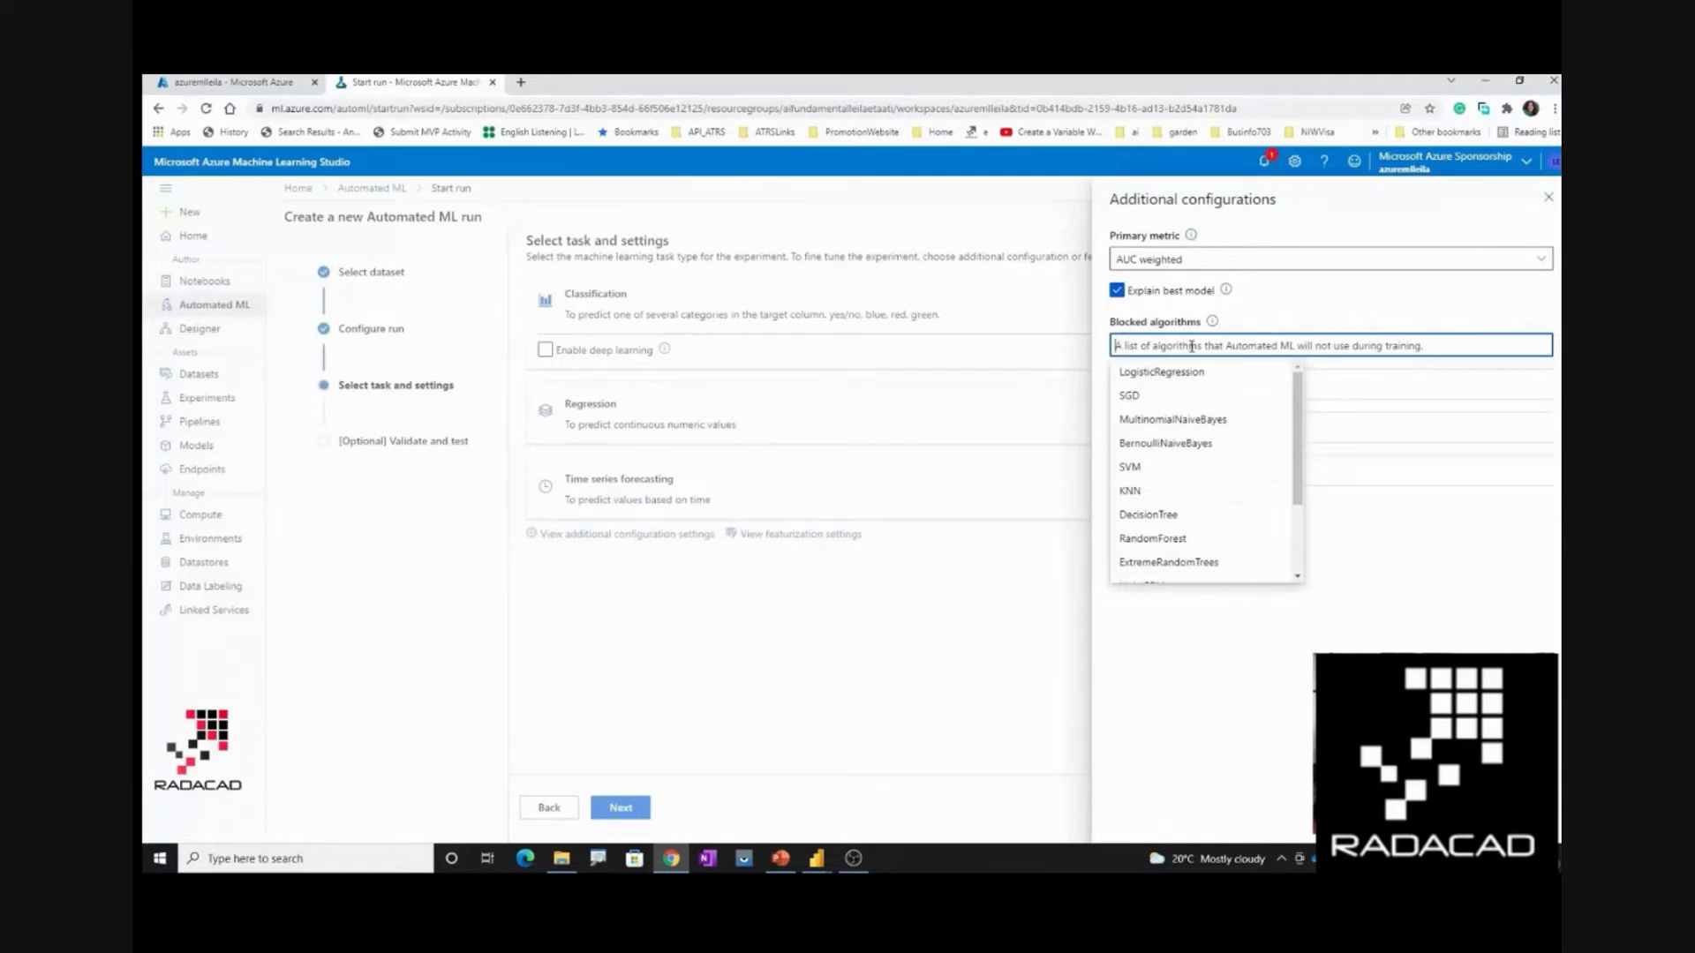
scroll(1183, 447, "down", 3)
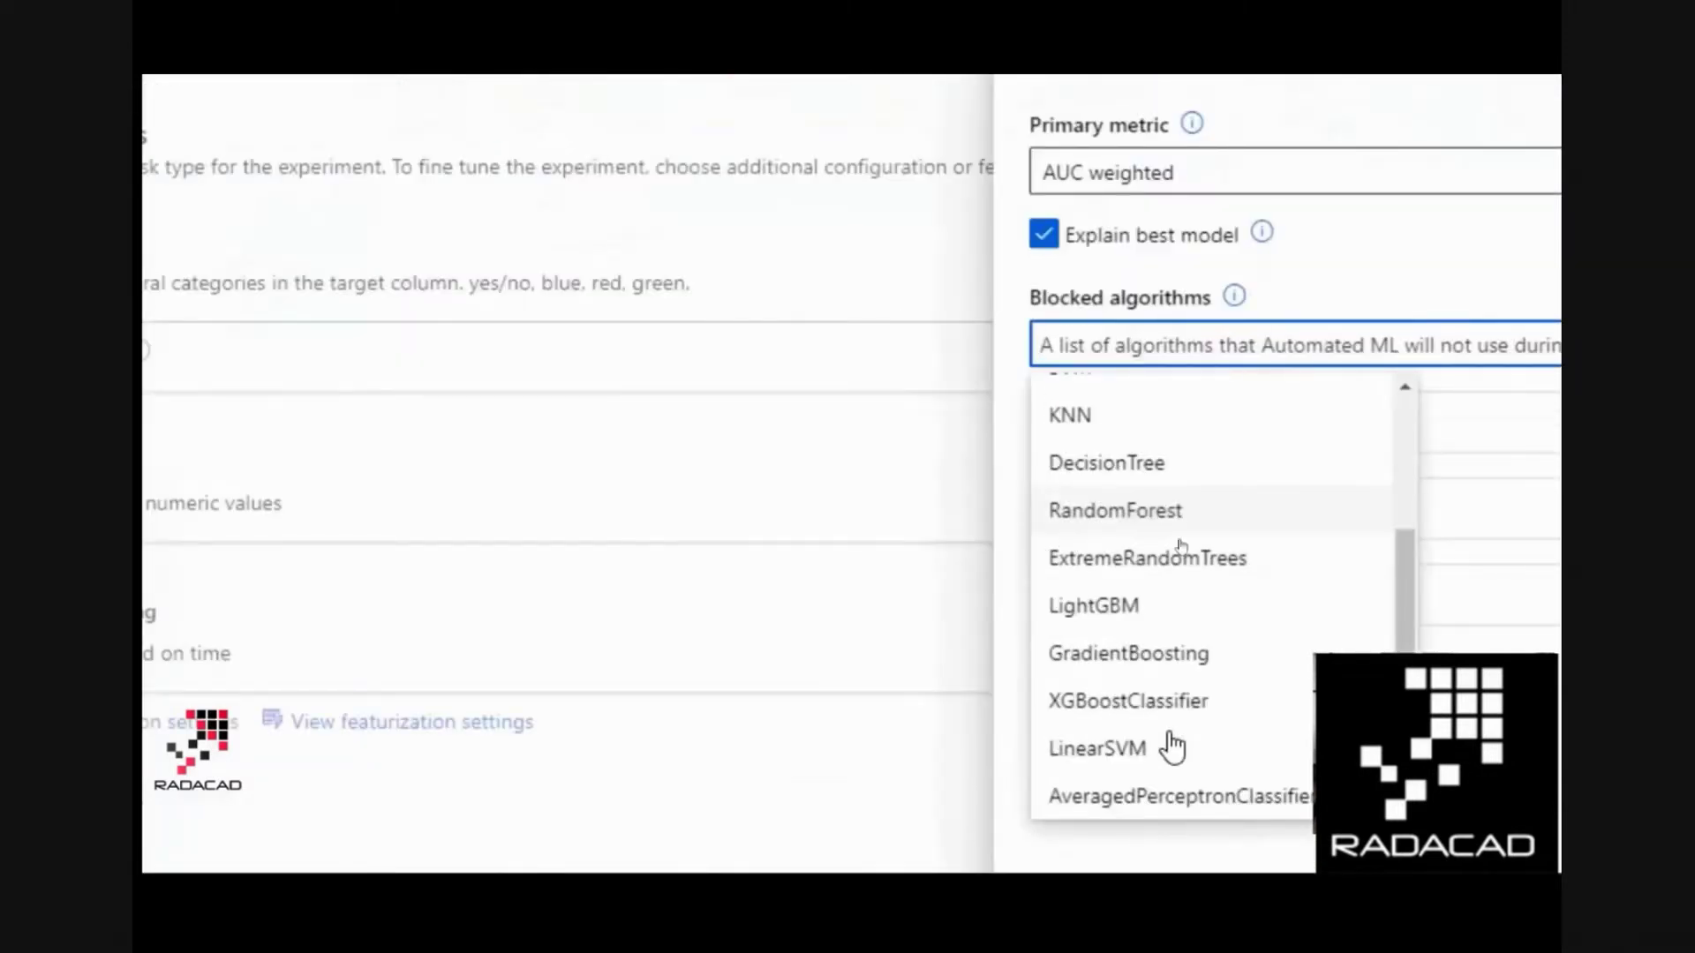
scroll(1175, 389, "up", 3)
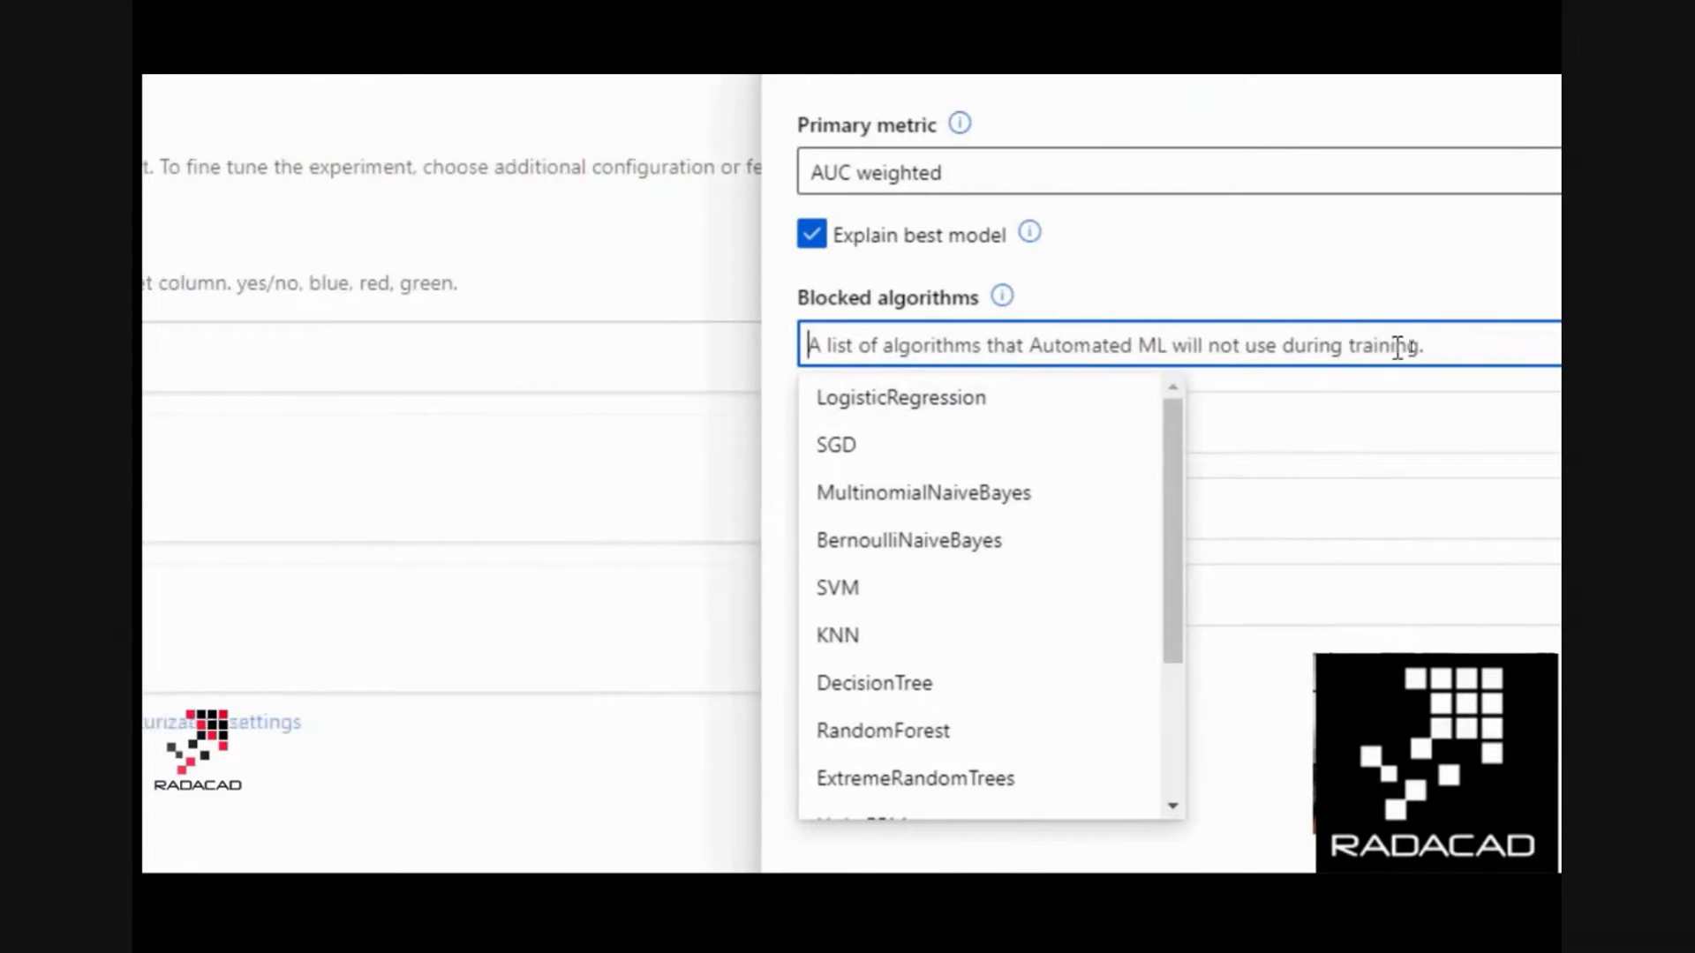
left_click(883, 444)
left_click(883, 444)
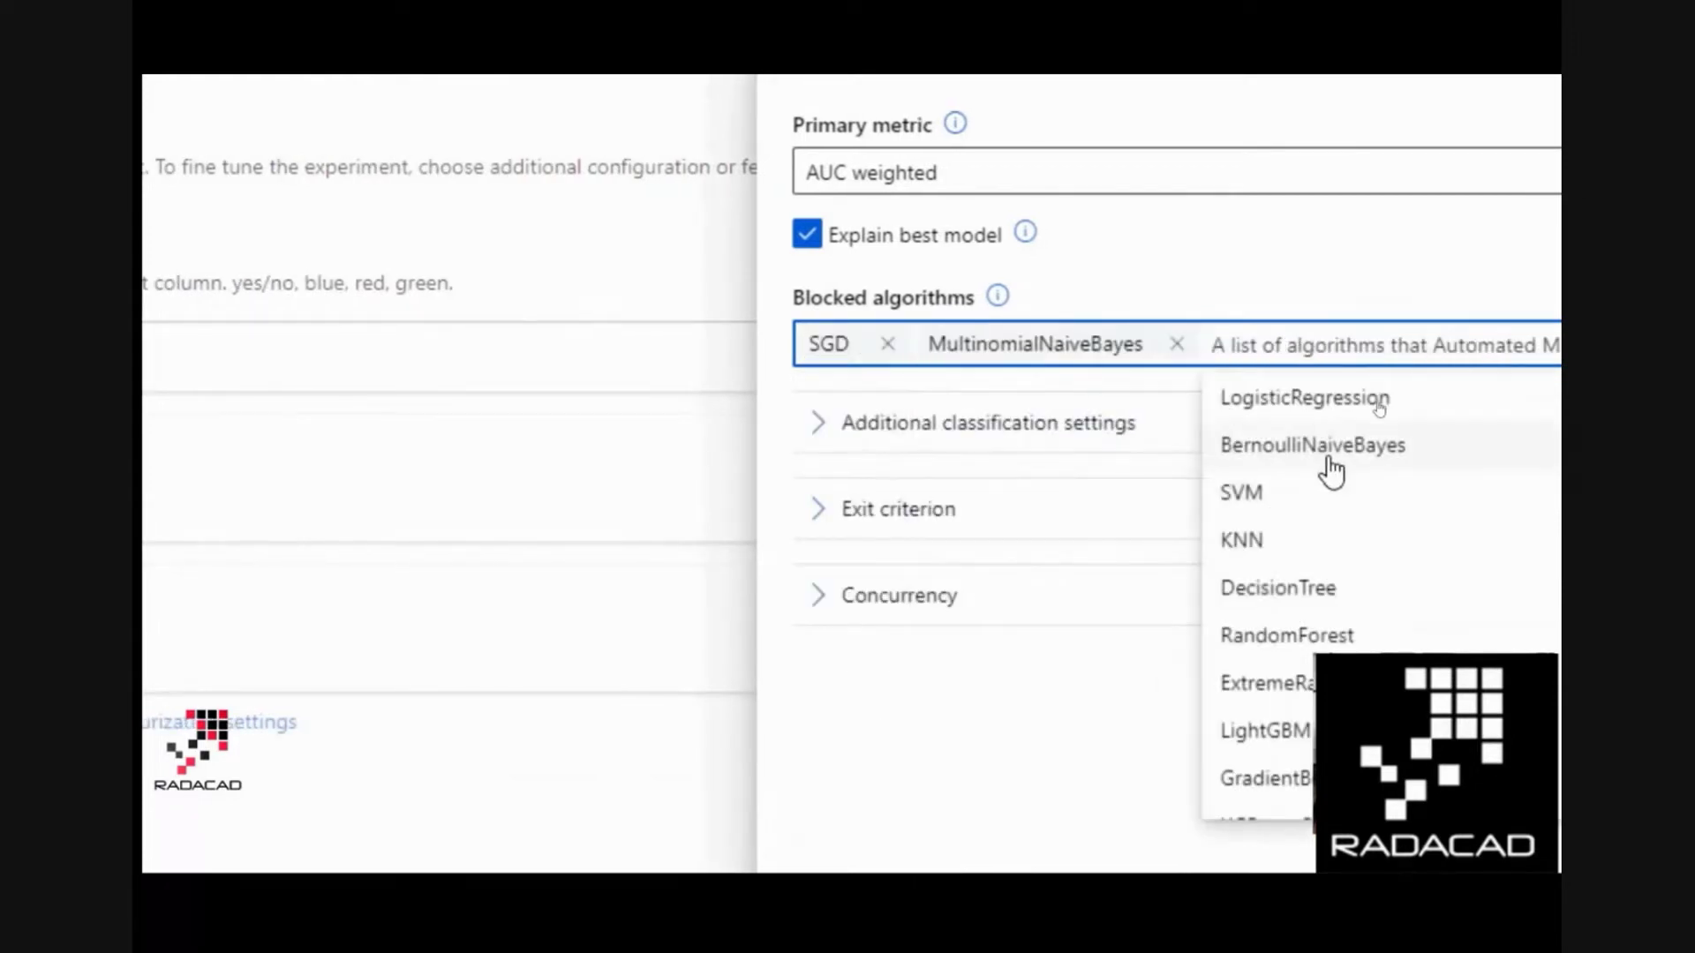
left_click(1325, 445)
left_click(838, 490)
left_click(869, 538)
left_click(870, 582)
left_click(860, 674)
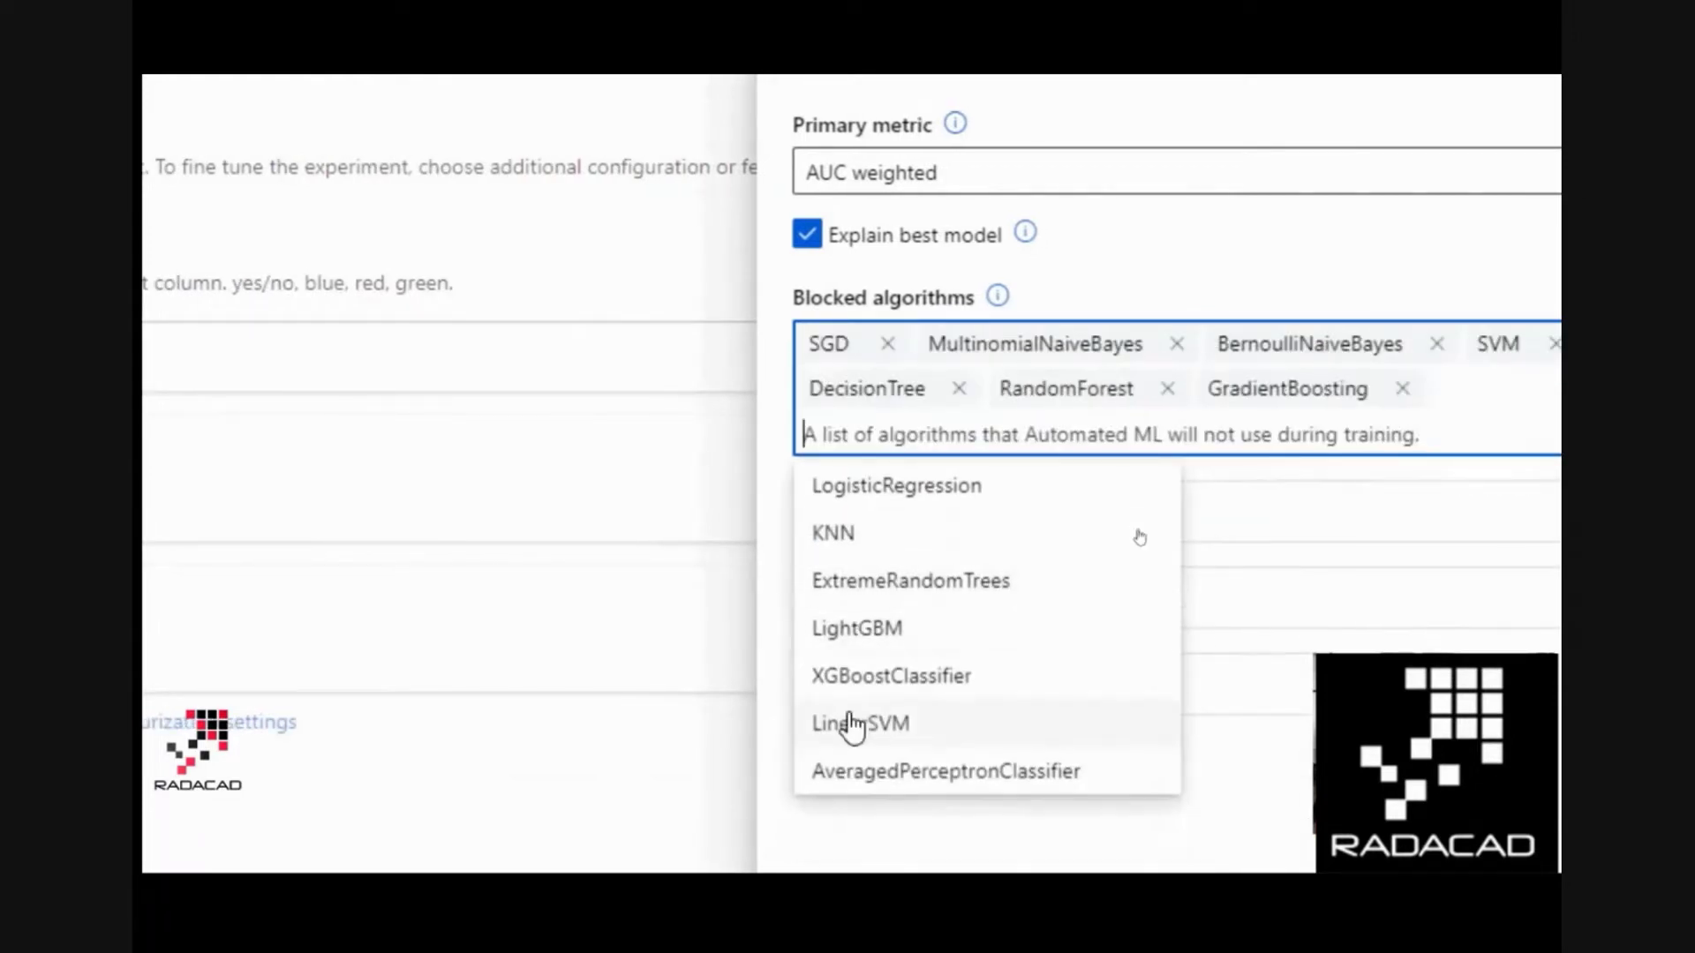
left_click(856, 724)
left_click(861, 675)
left_click(865, 719)
left_click(862, 672)
left_click(862, 625)
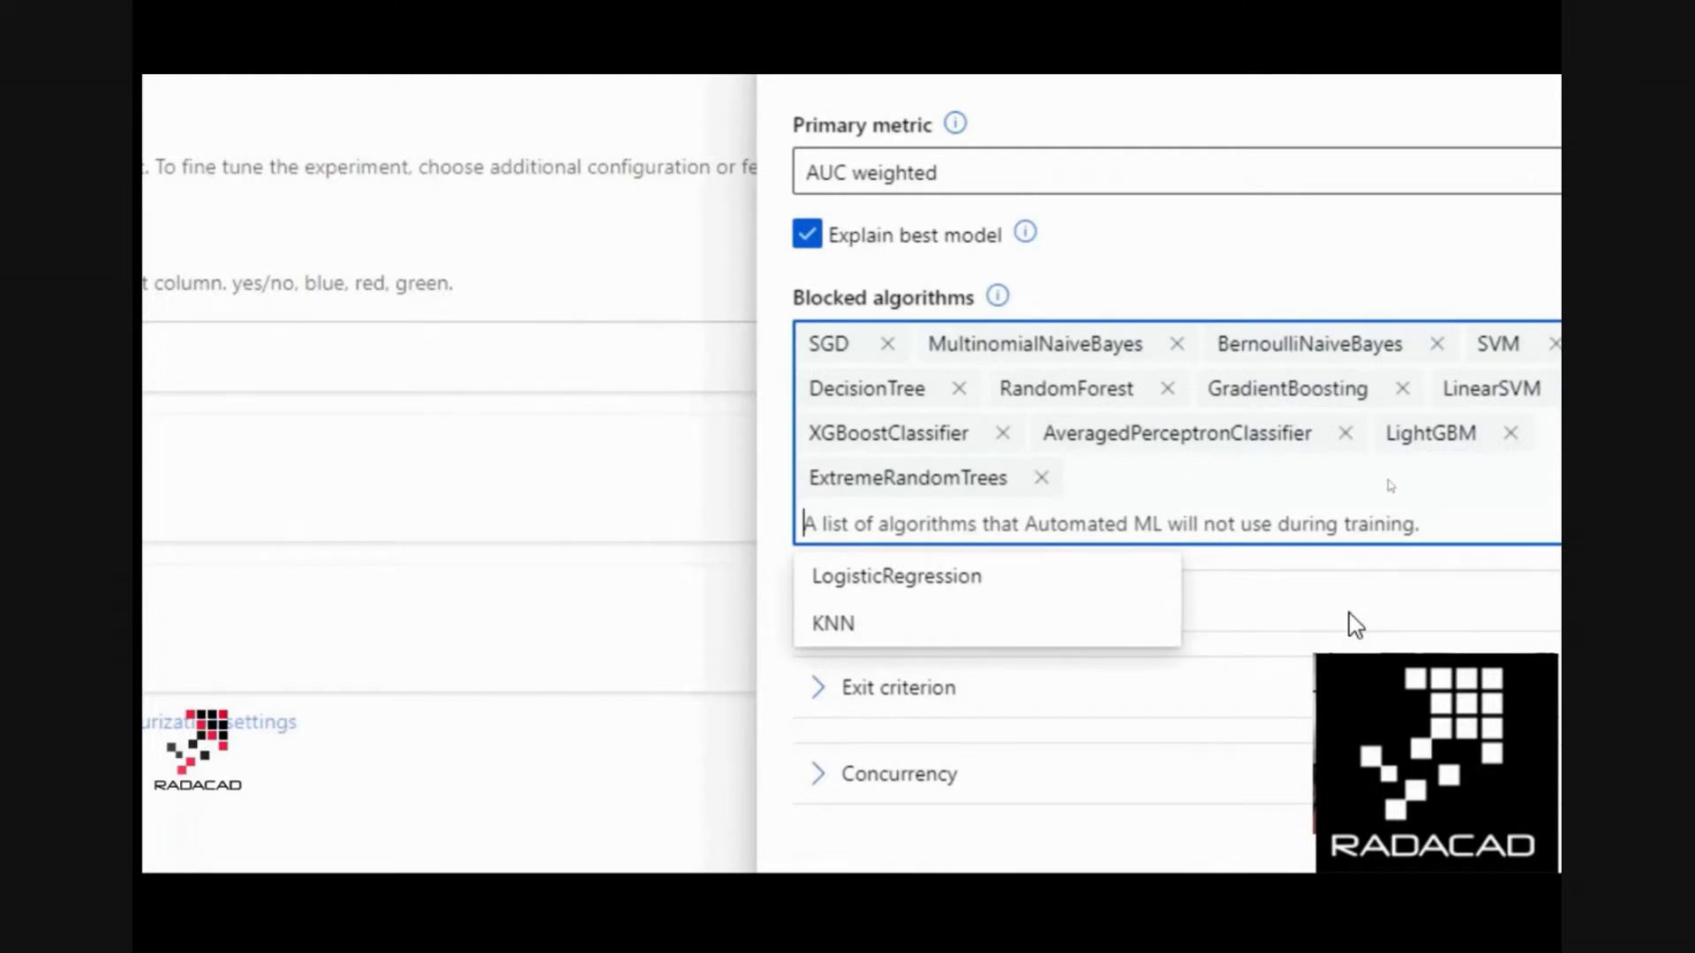
left_click(1322, 596)
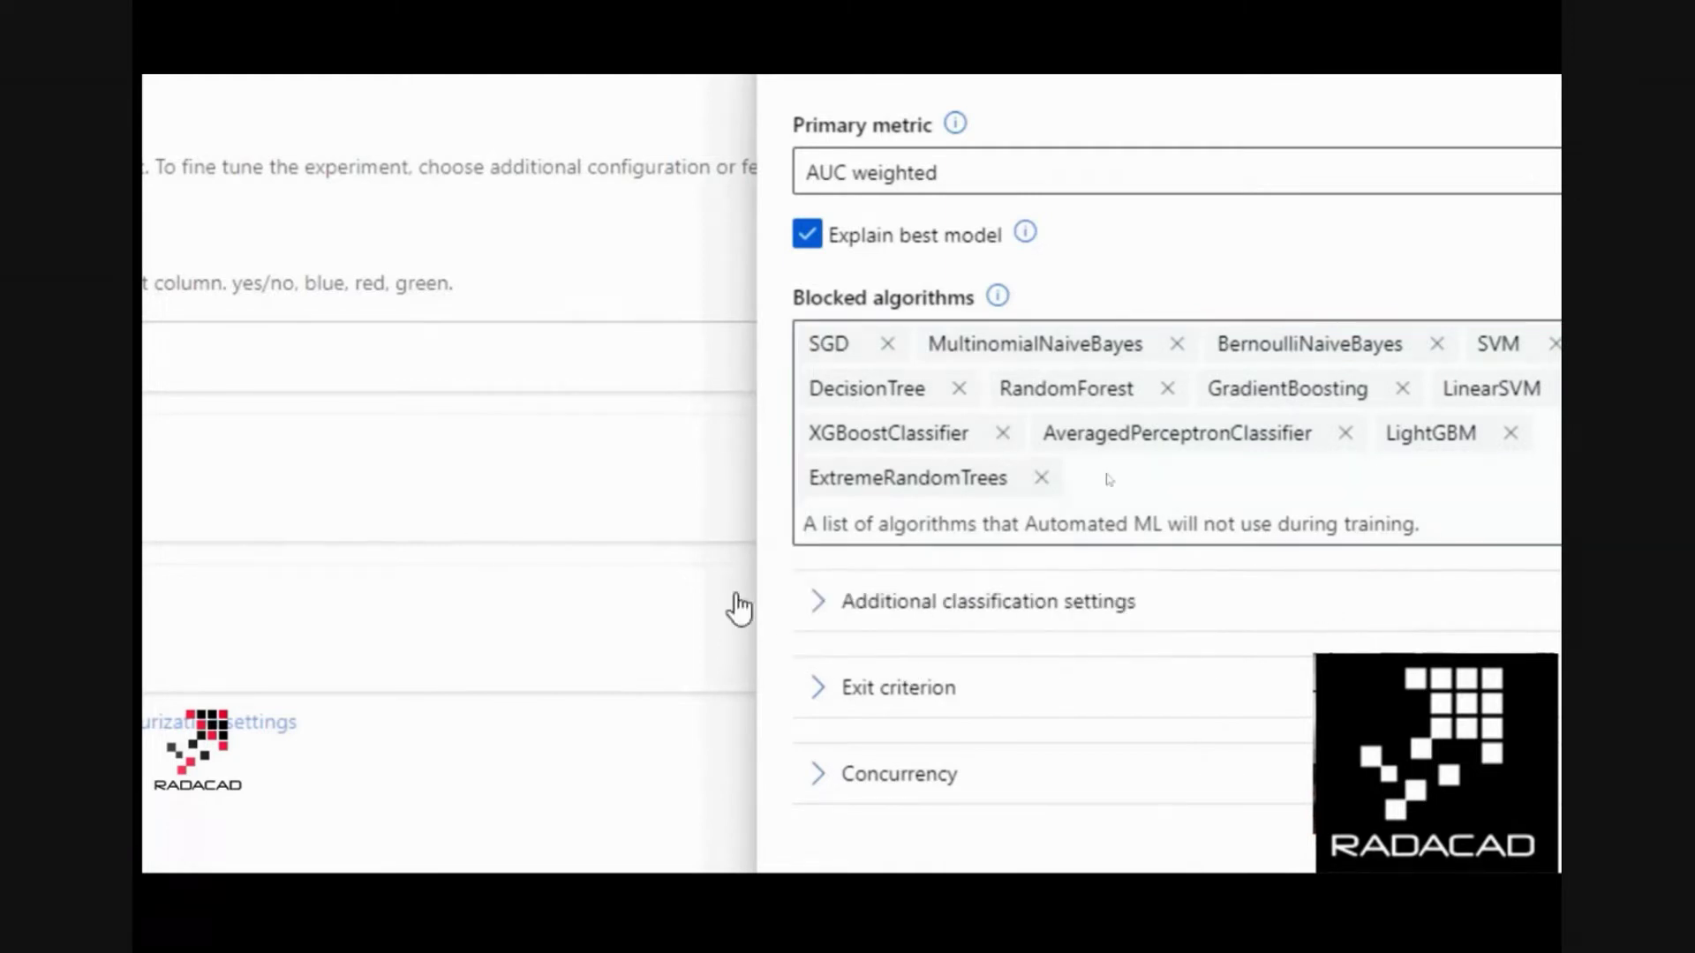
Review the positive class label and concurrency settings, and set the training job time to 1 hour
left_click(835, 605)
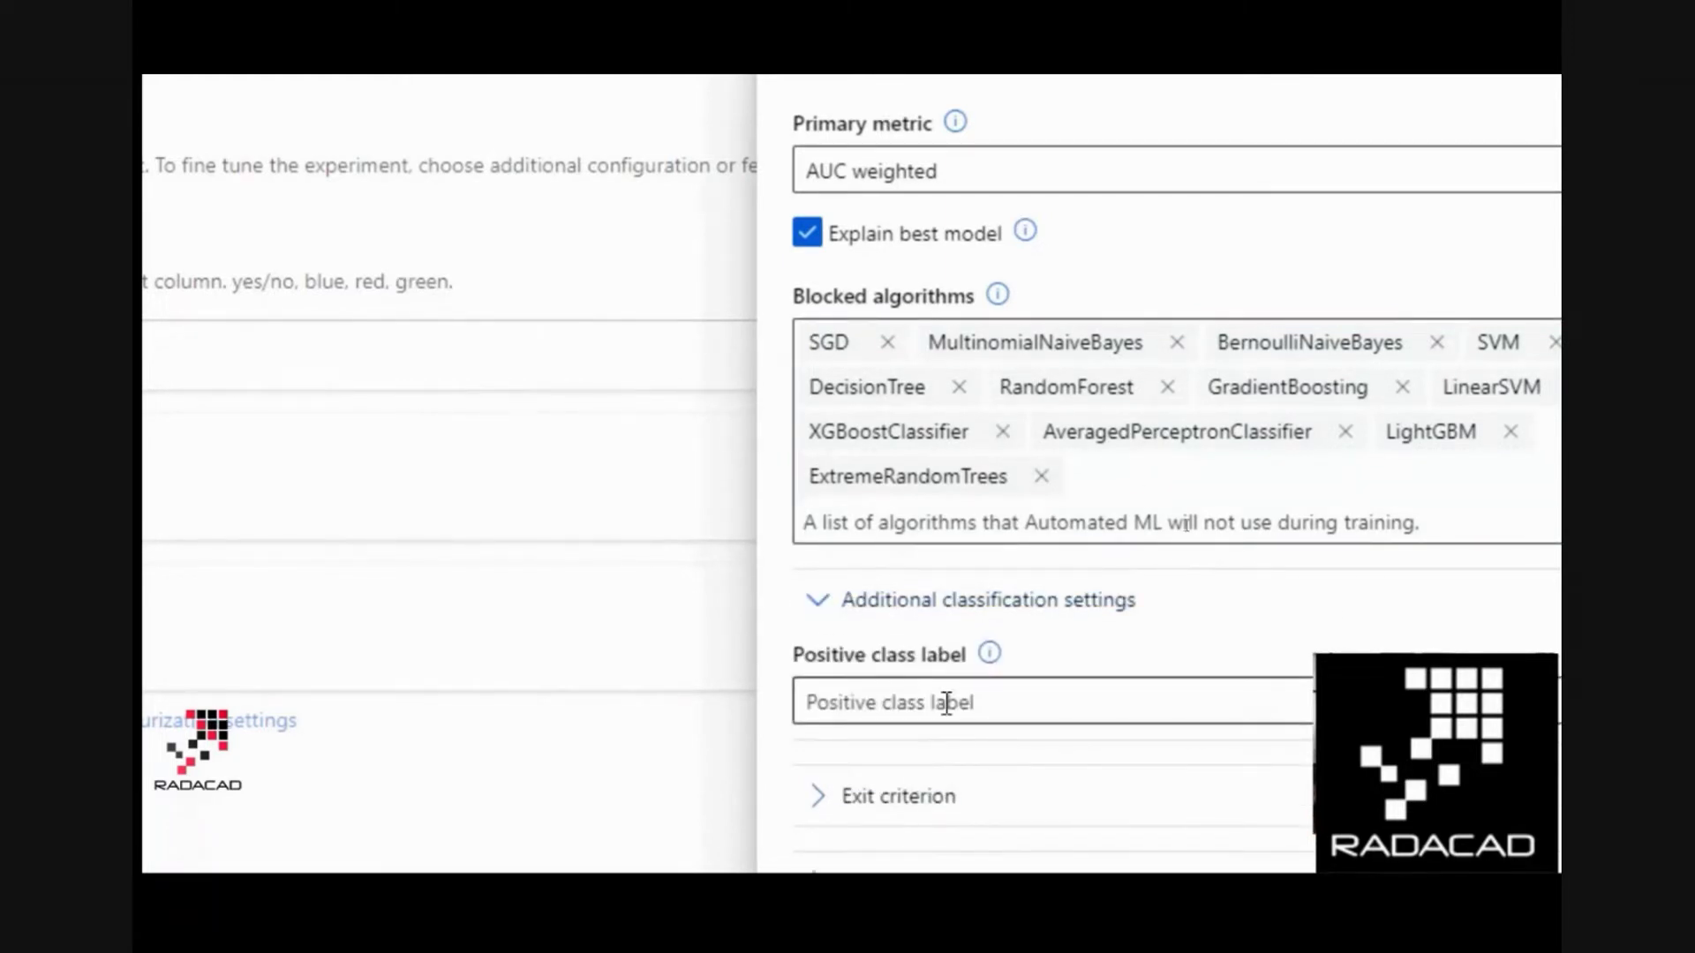
left_click(946, 704)
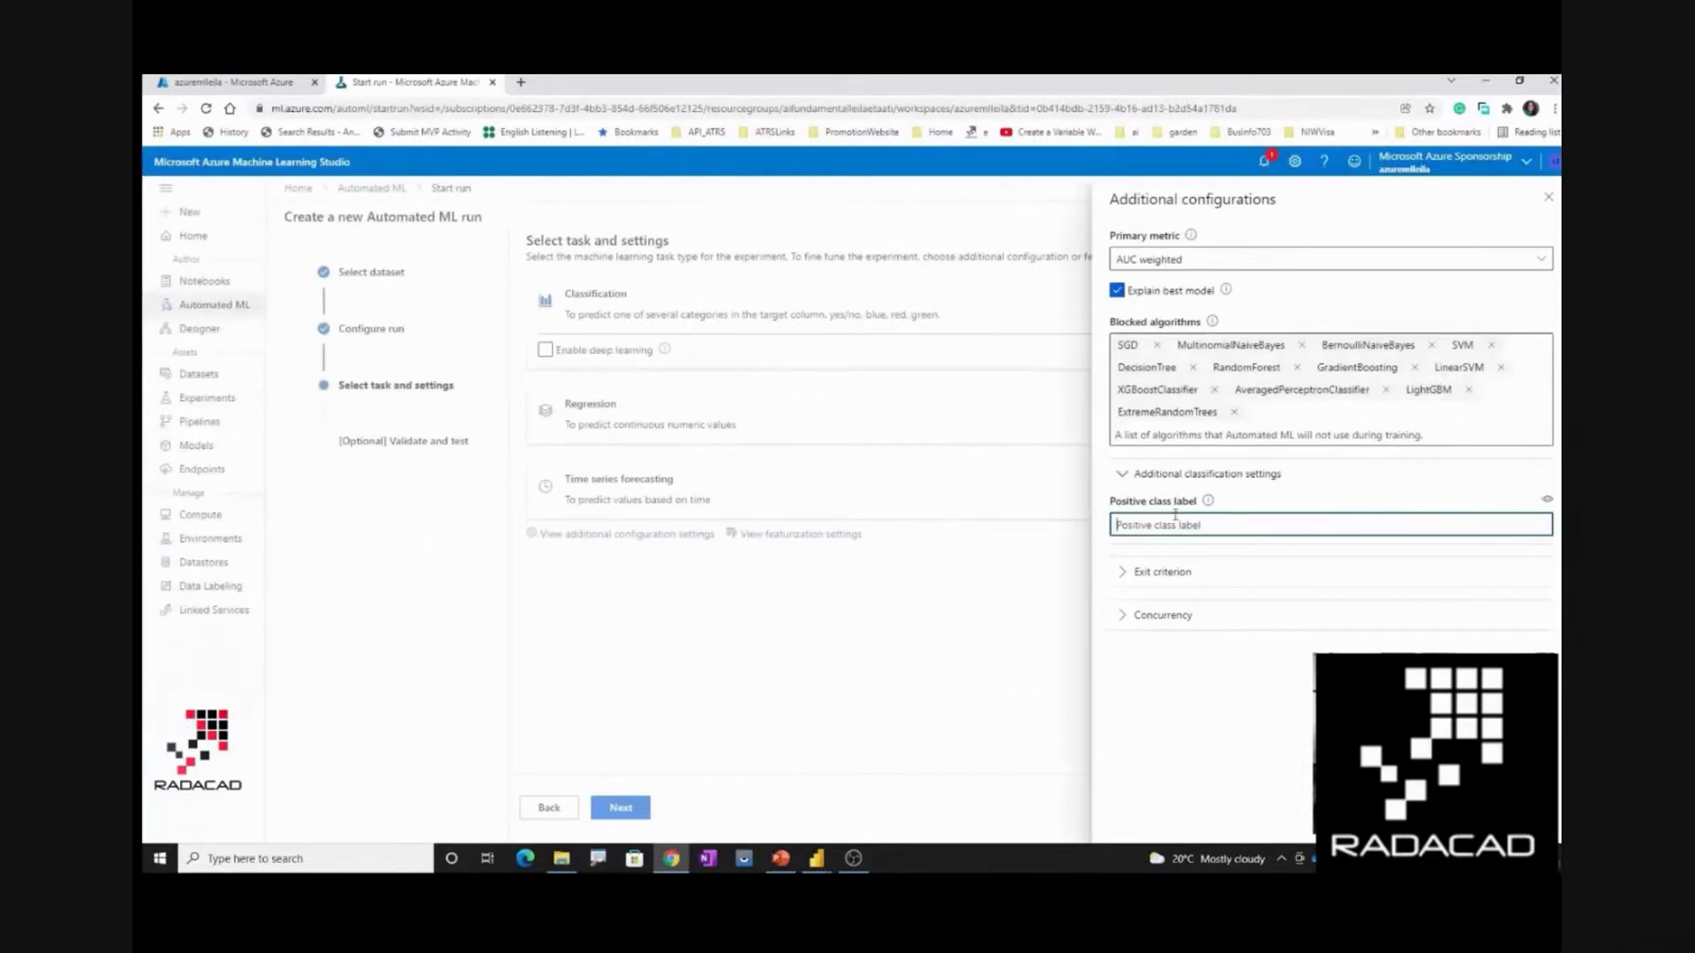
left_click(1163, 572)
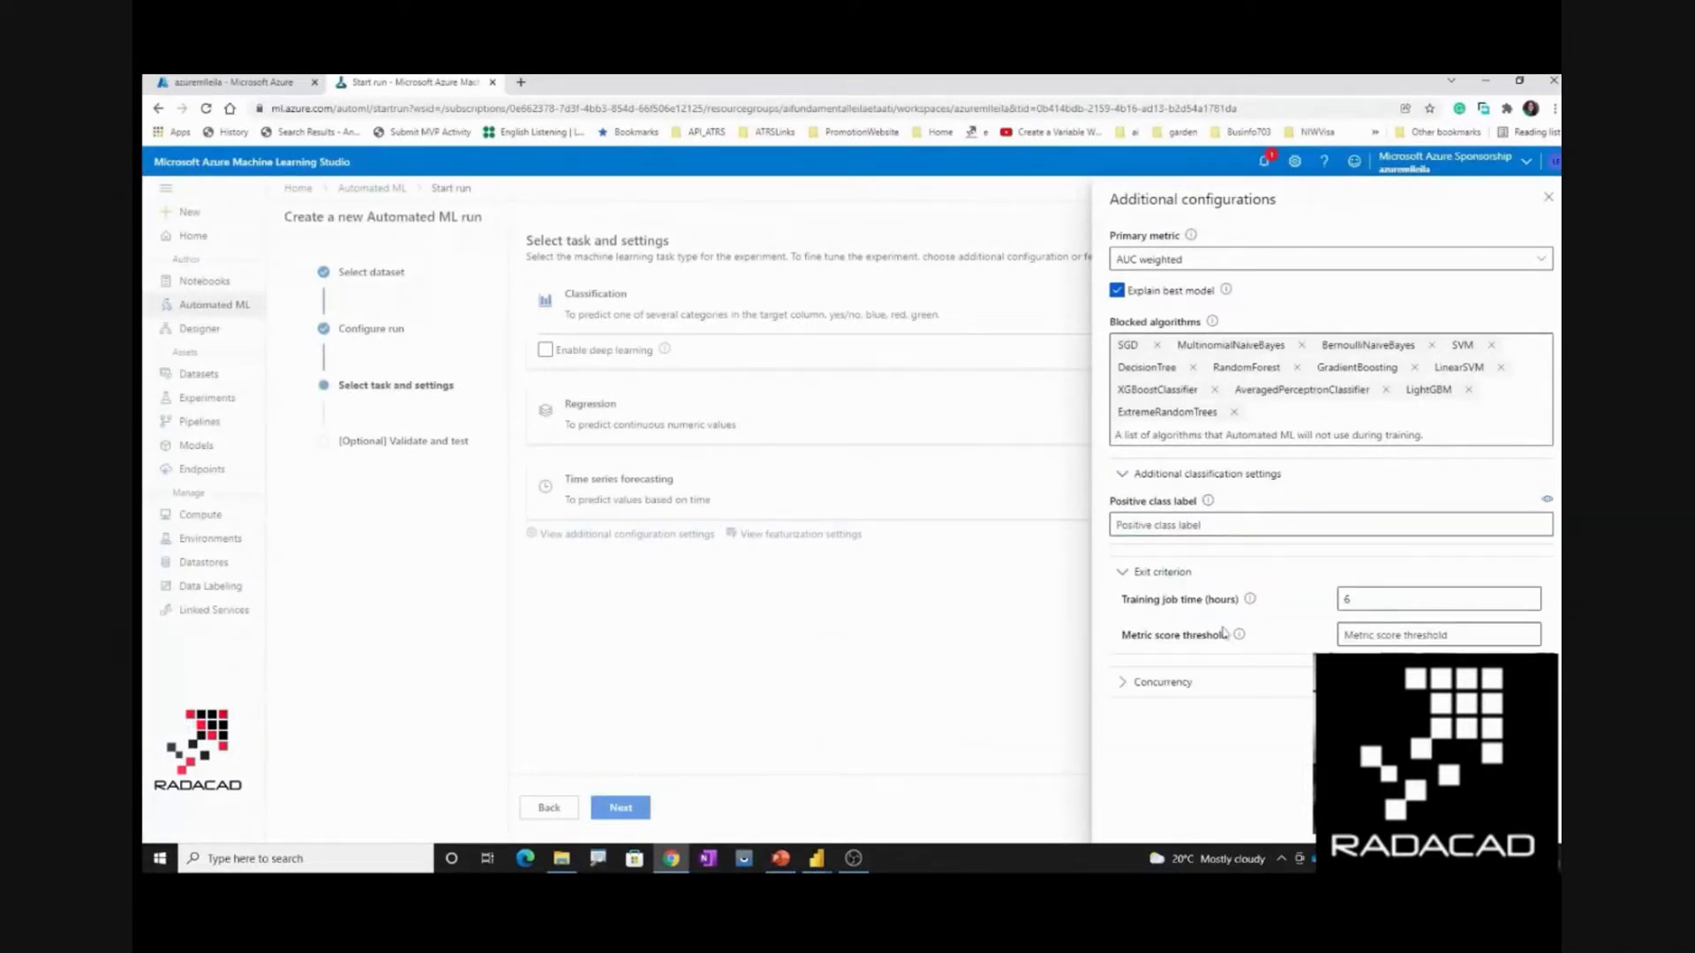
double_click(1359, 603)
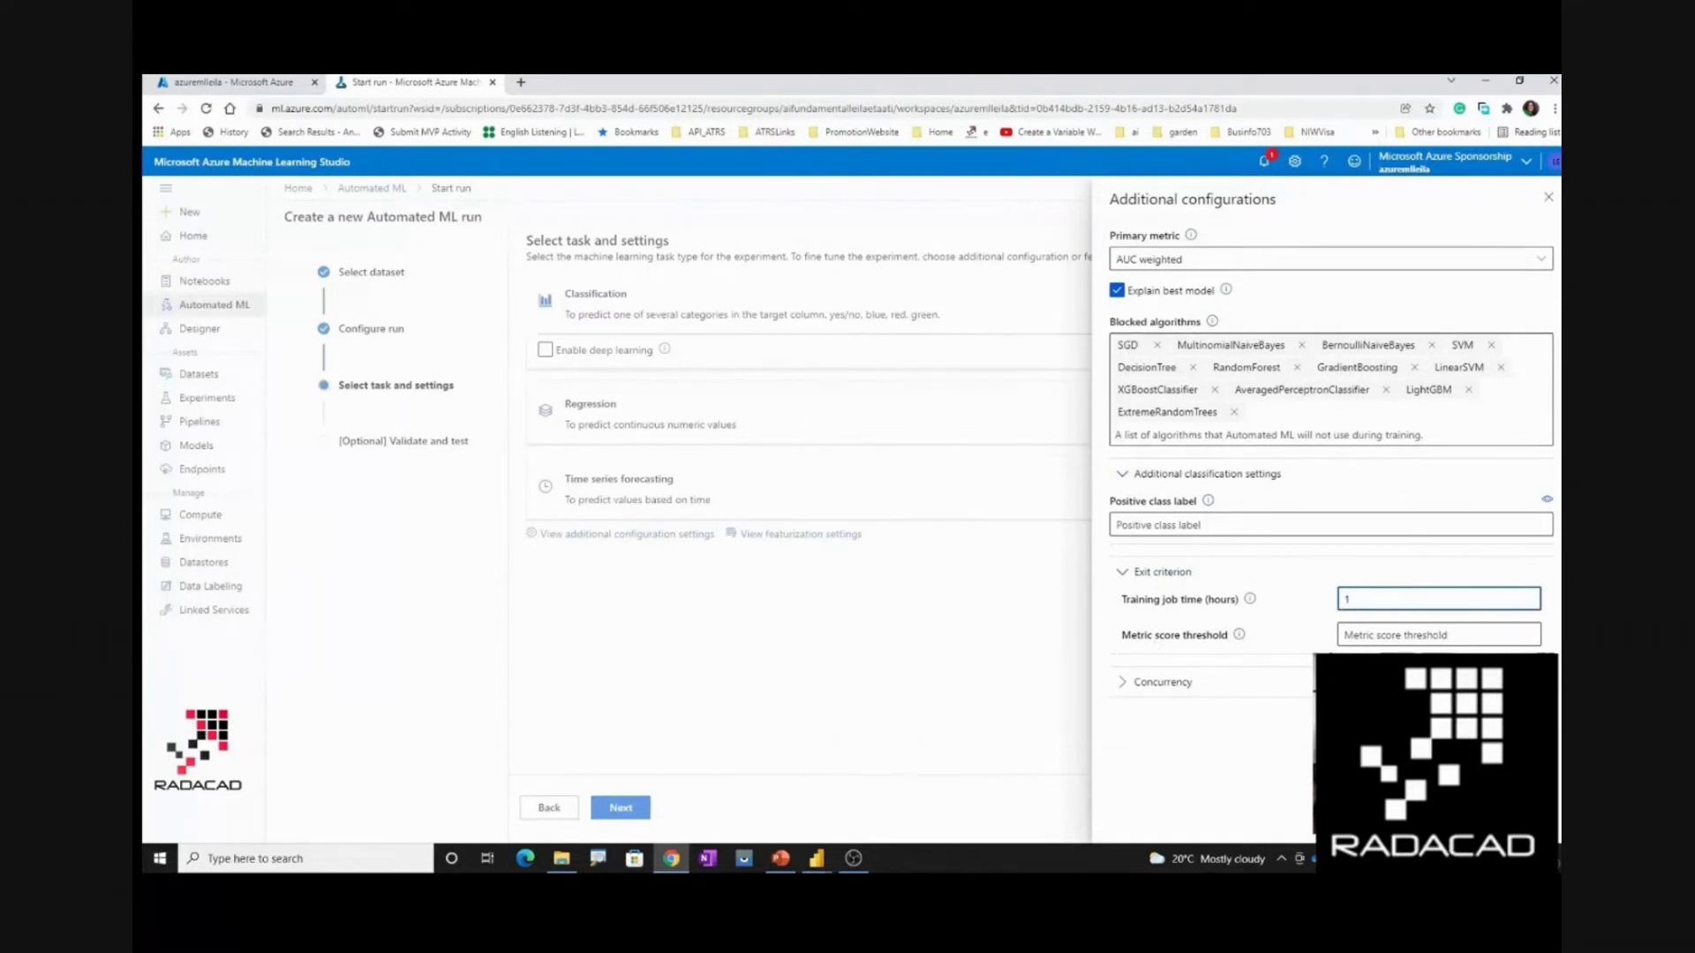
left_click(1123, 686)
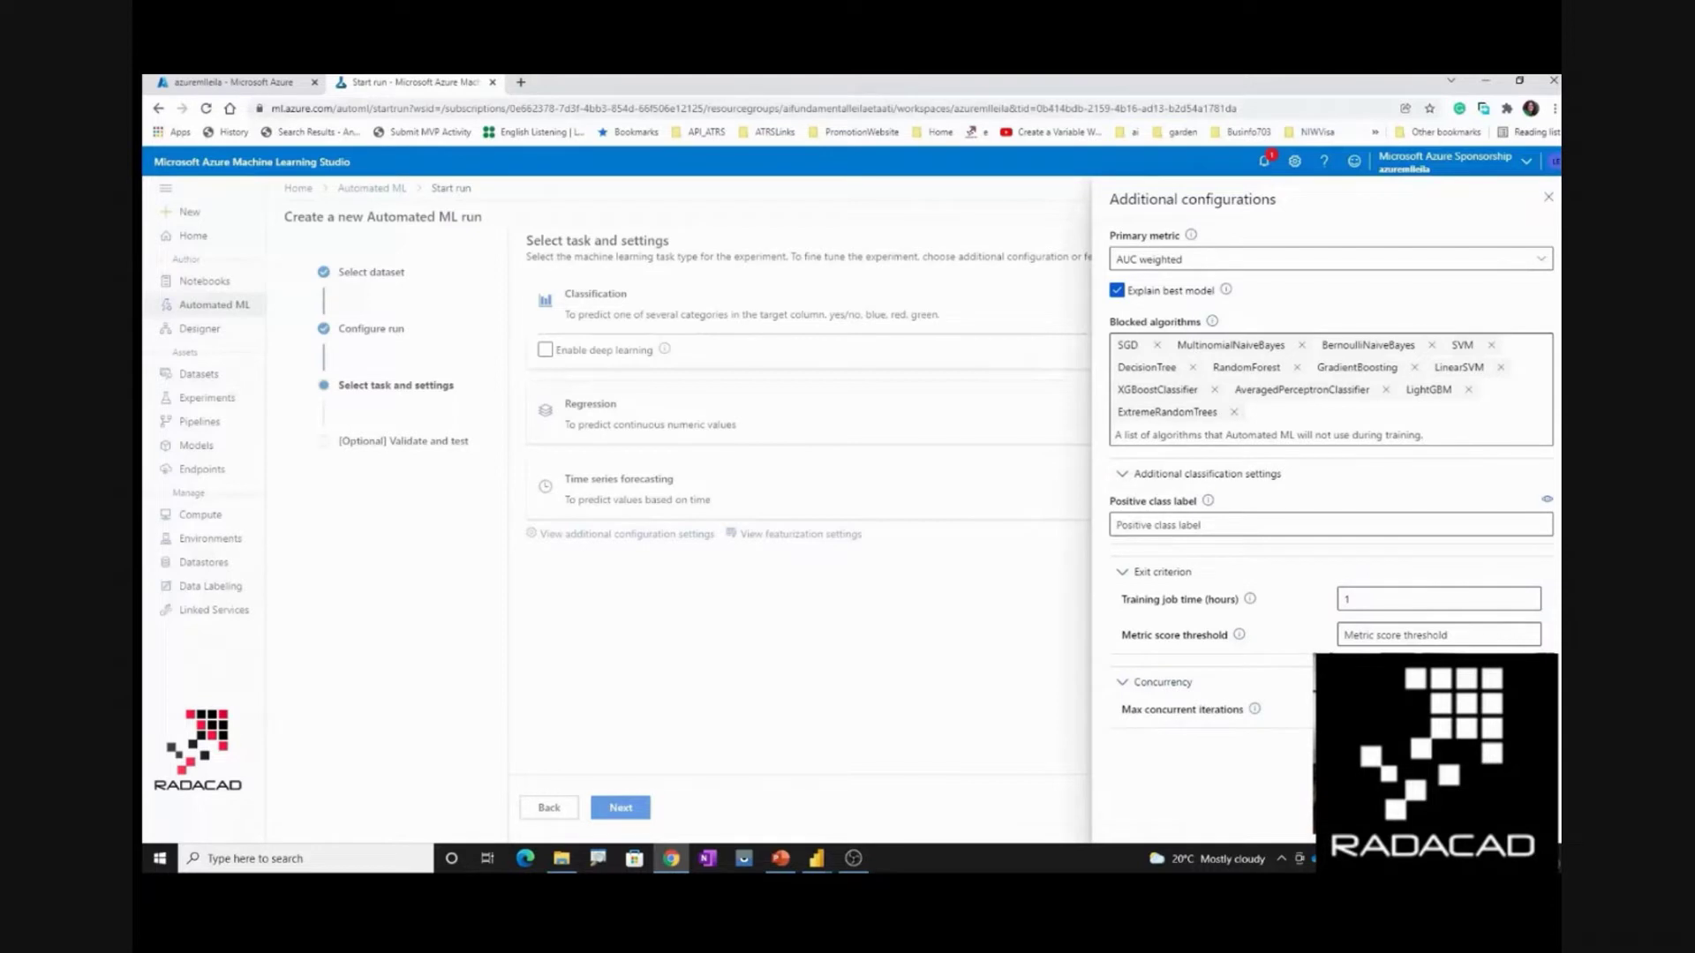
key("Escape")
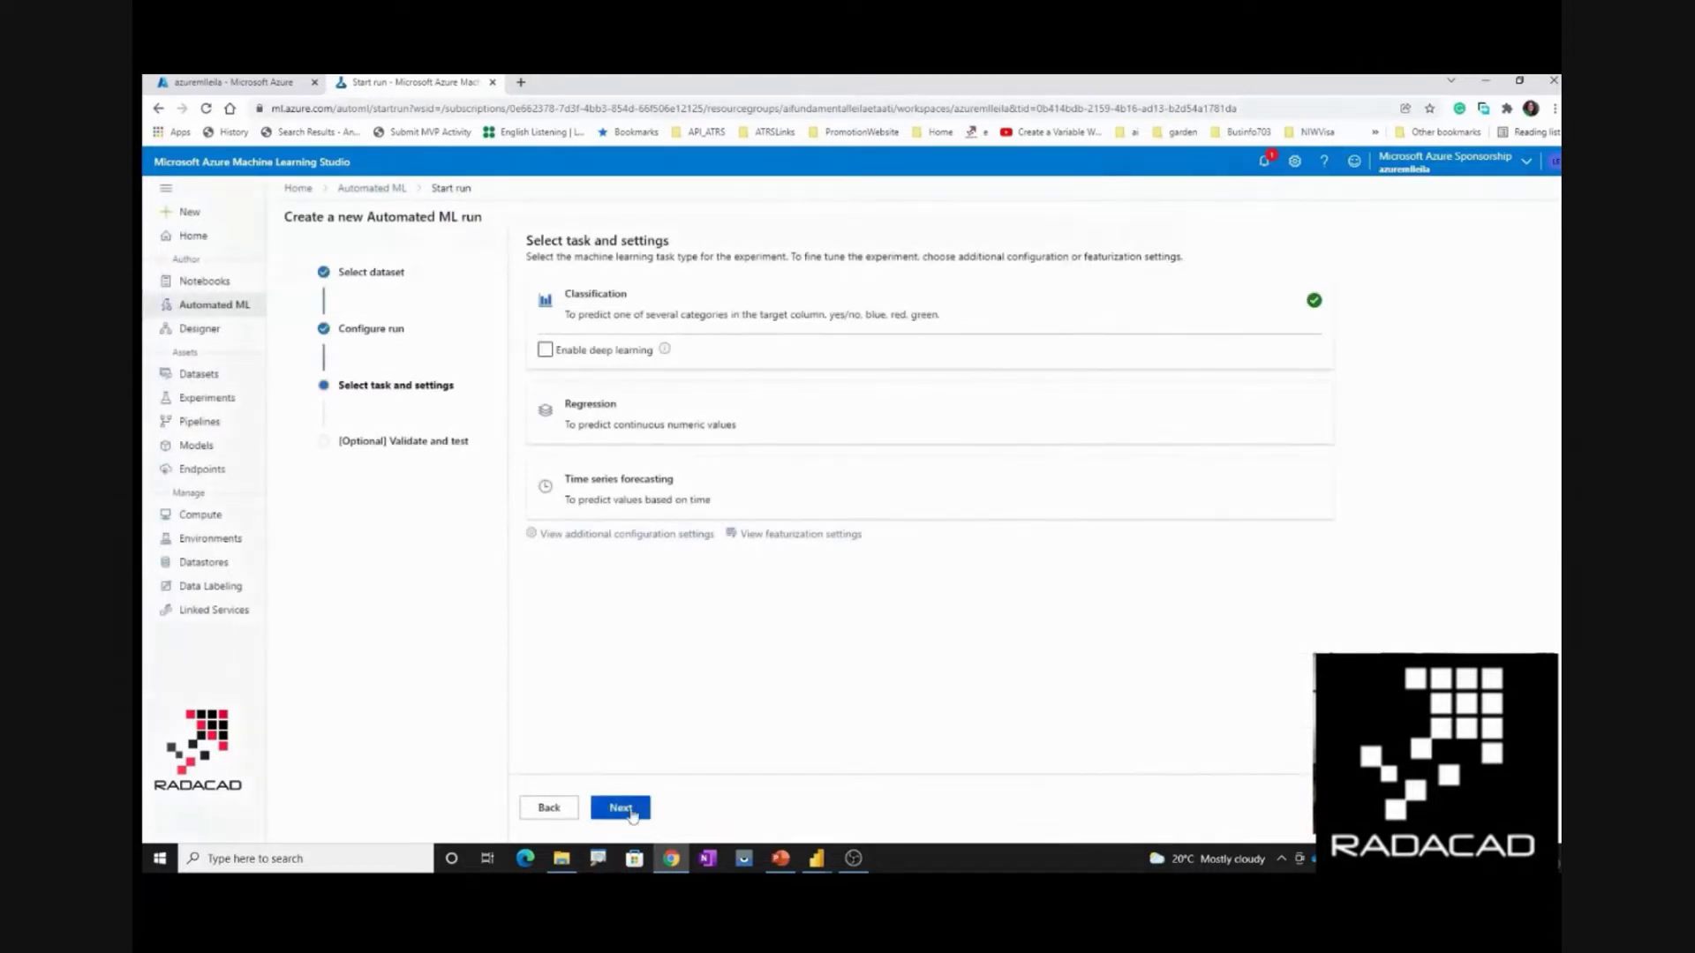
Review the featurization settings for the dataset columns and continue to the validation and test settings
left_click(827, 534)
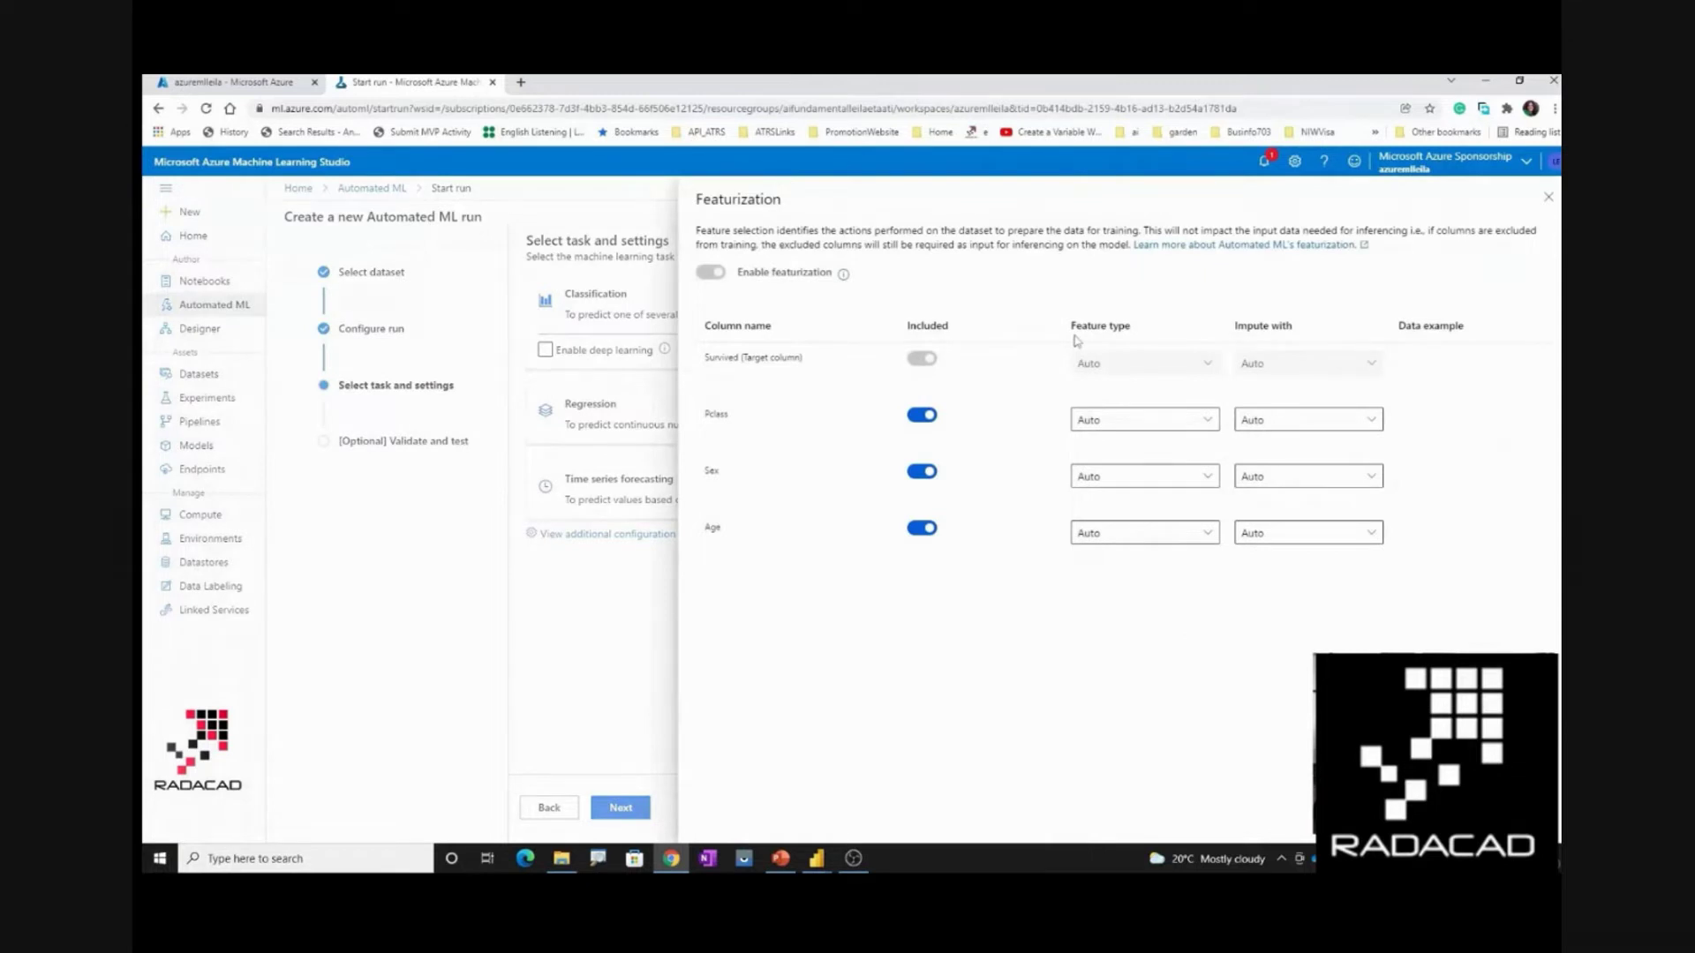
key("Escape")
left_click(620, 806)
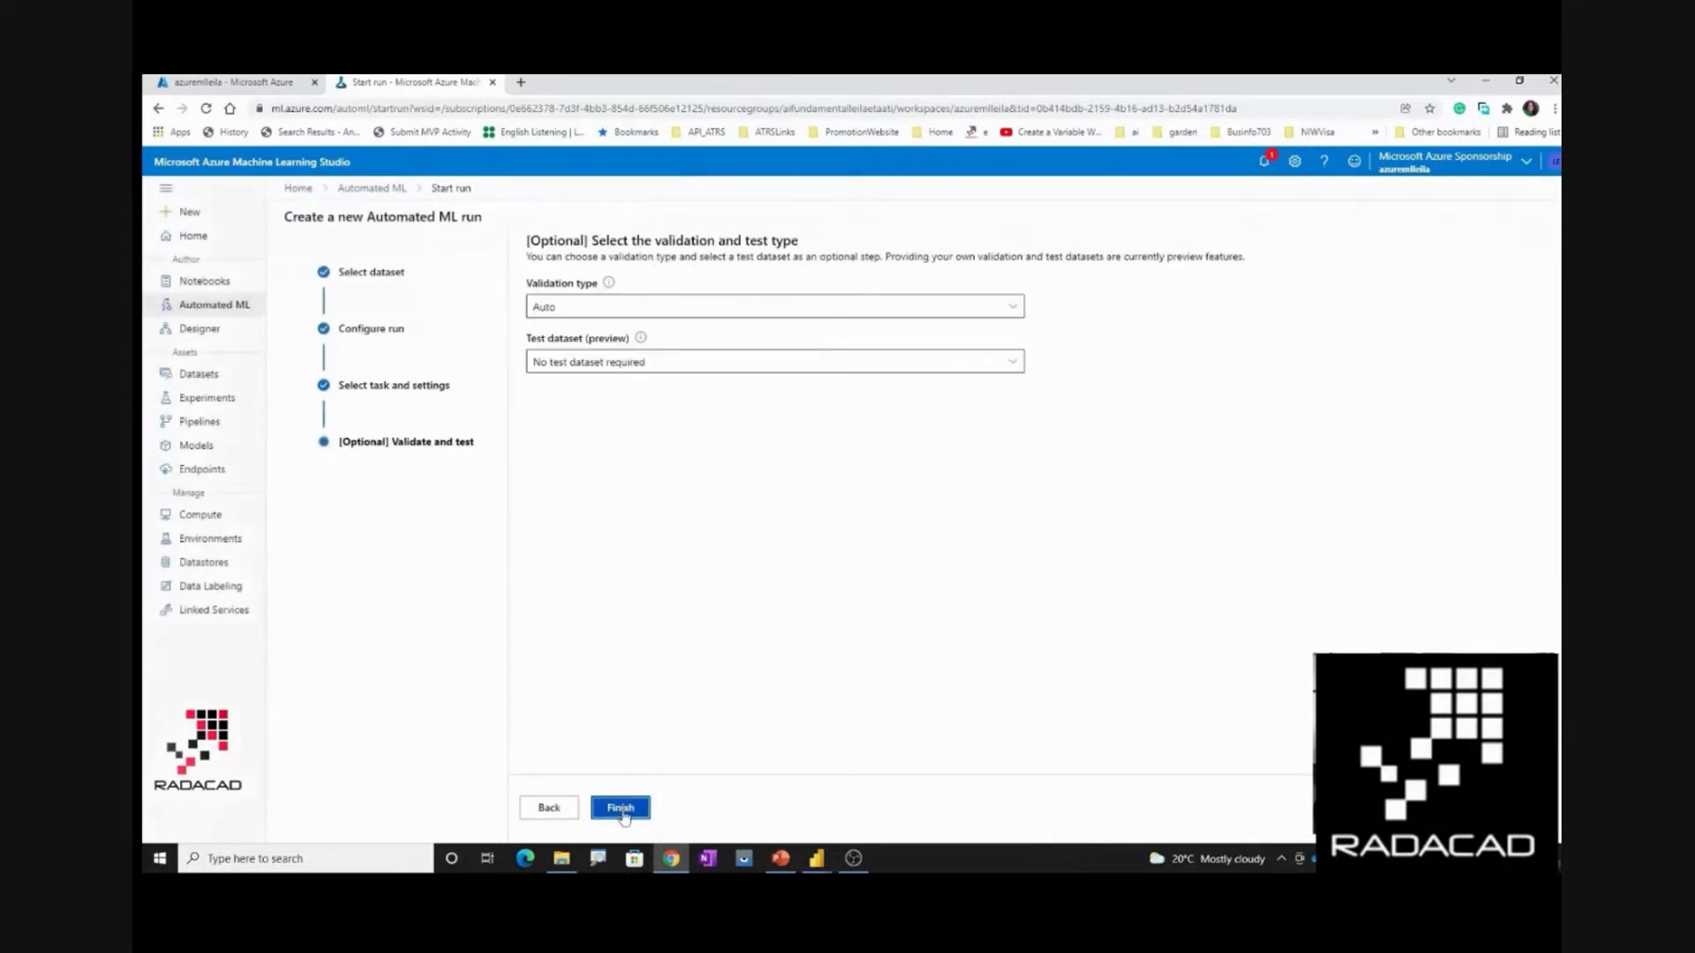
Keep the Auto validation type with no test dataset and submit the Automated ML run
left_click(569, 307)
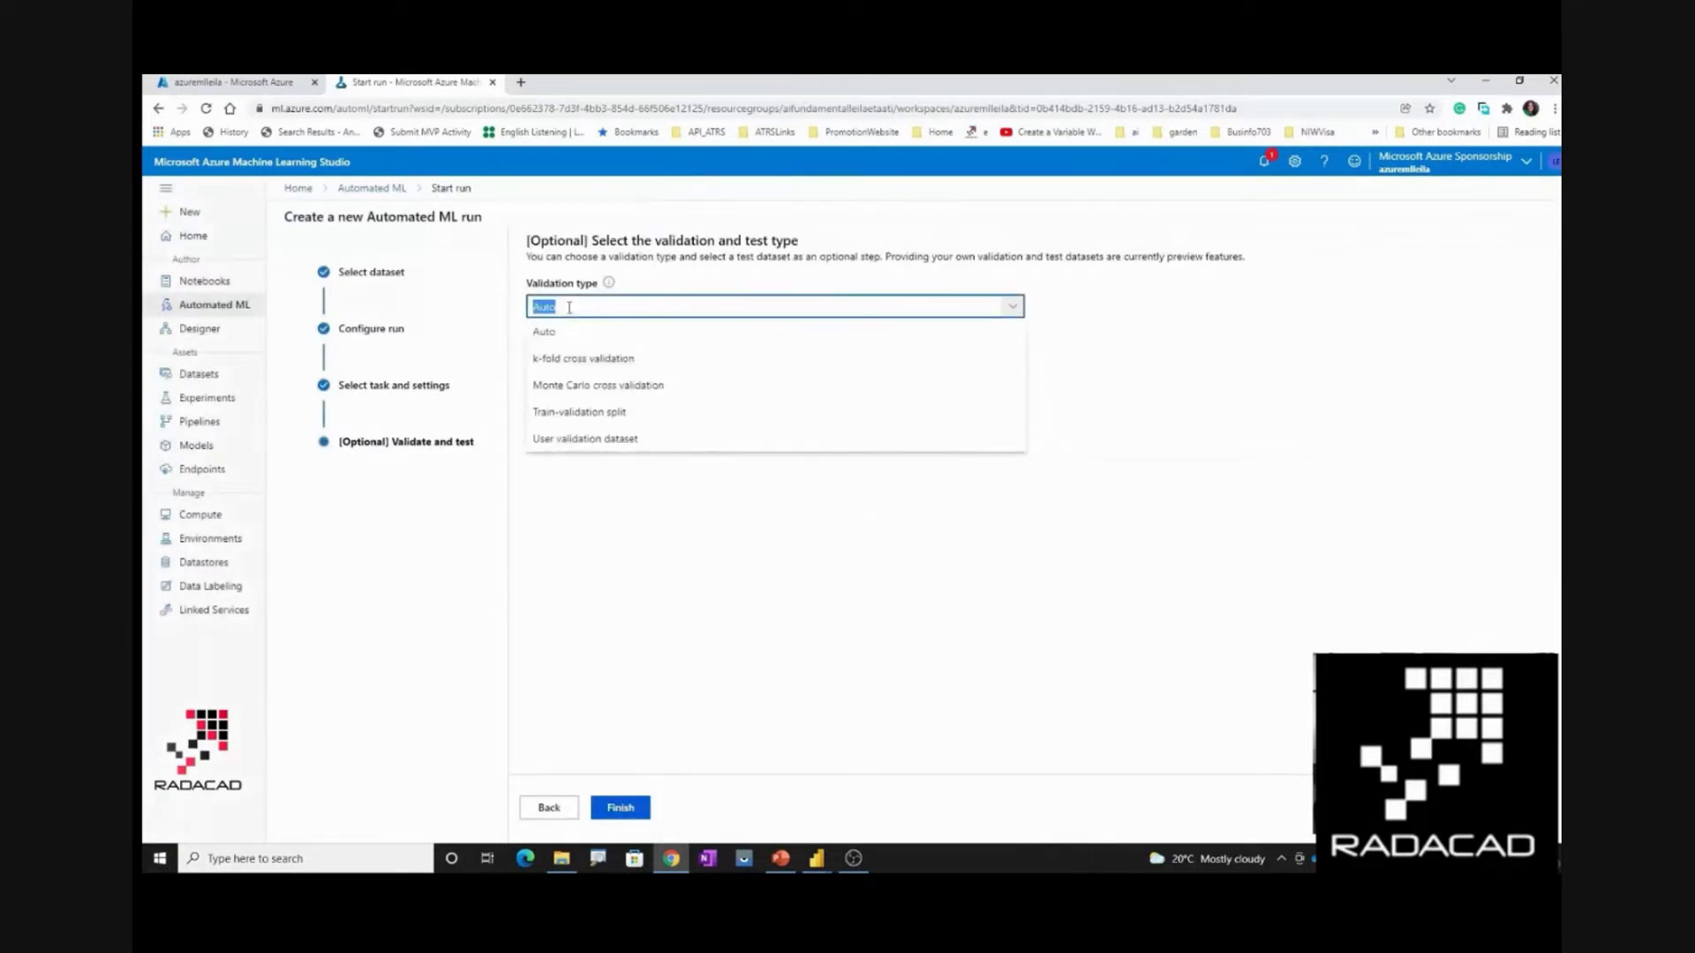
left_click(636, 332)
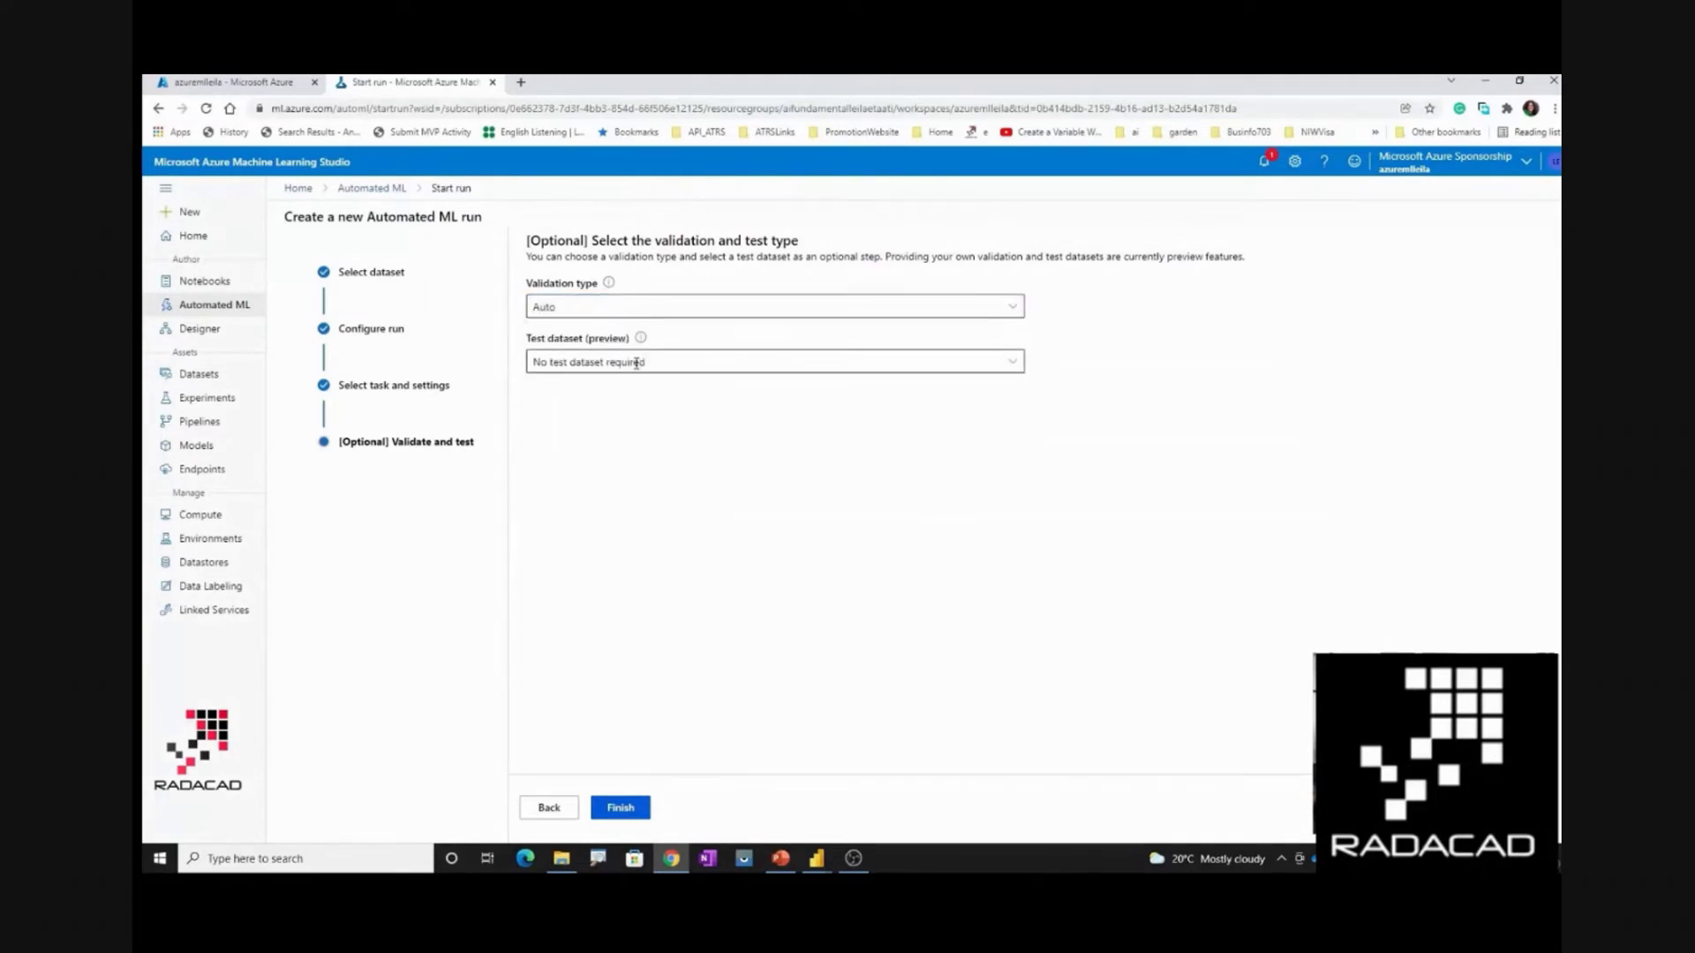
left_click(638, 808)
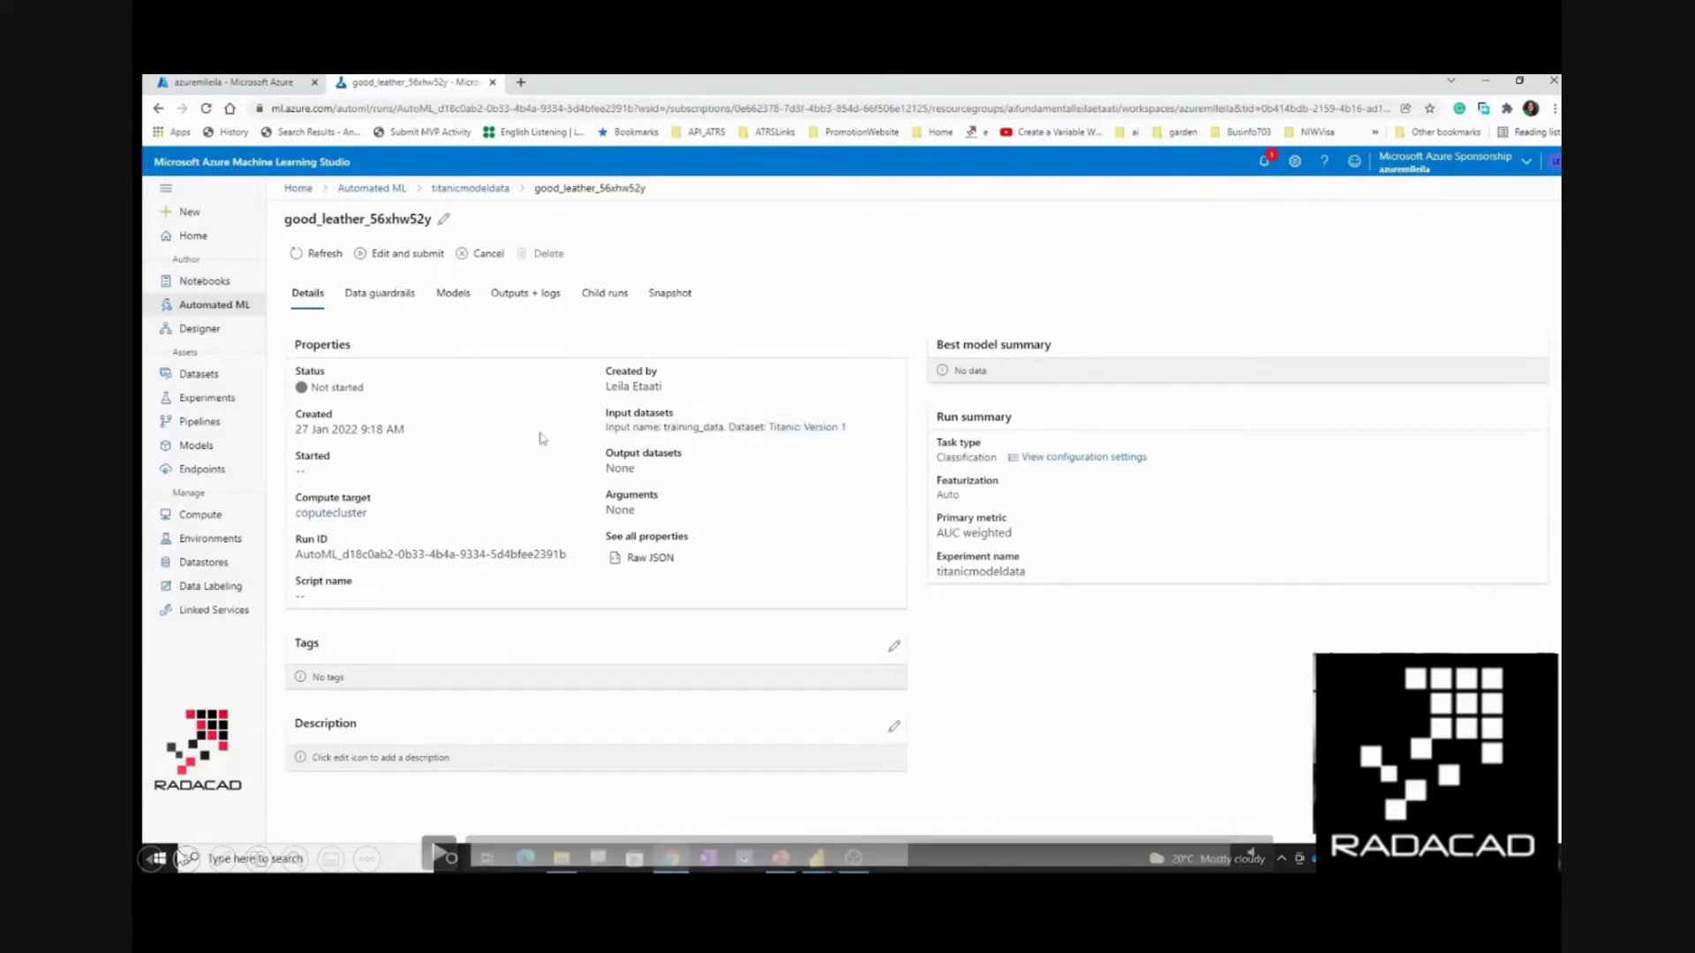
Leave the slide show, switch to Chrome and launch Azure Machine Learning Studio from the workspace's Azure portal page
key("Escape")
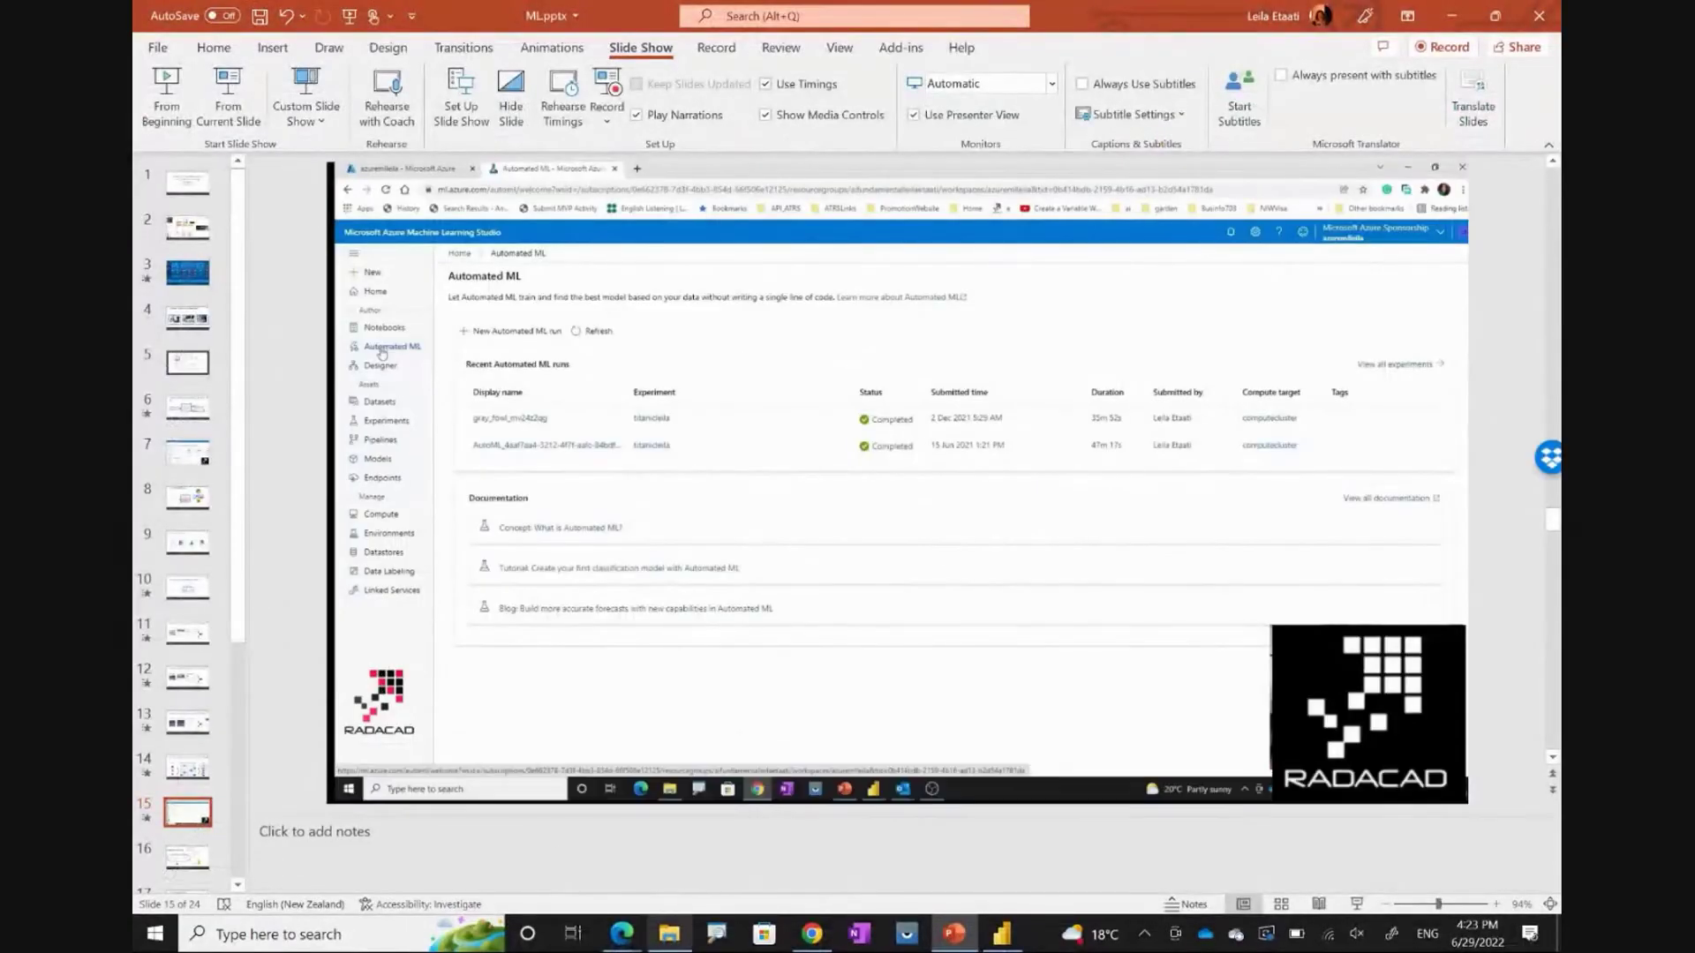
left_click(812, 934)
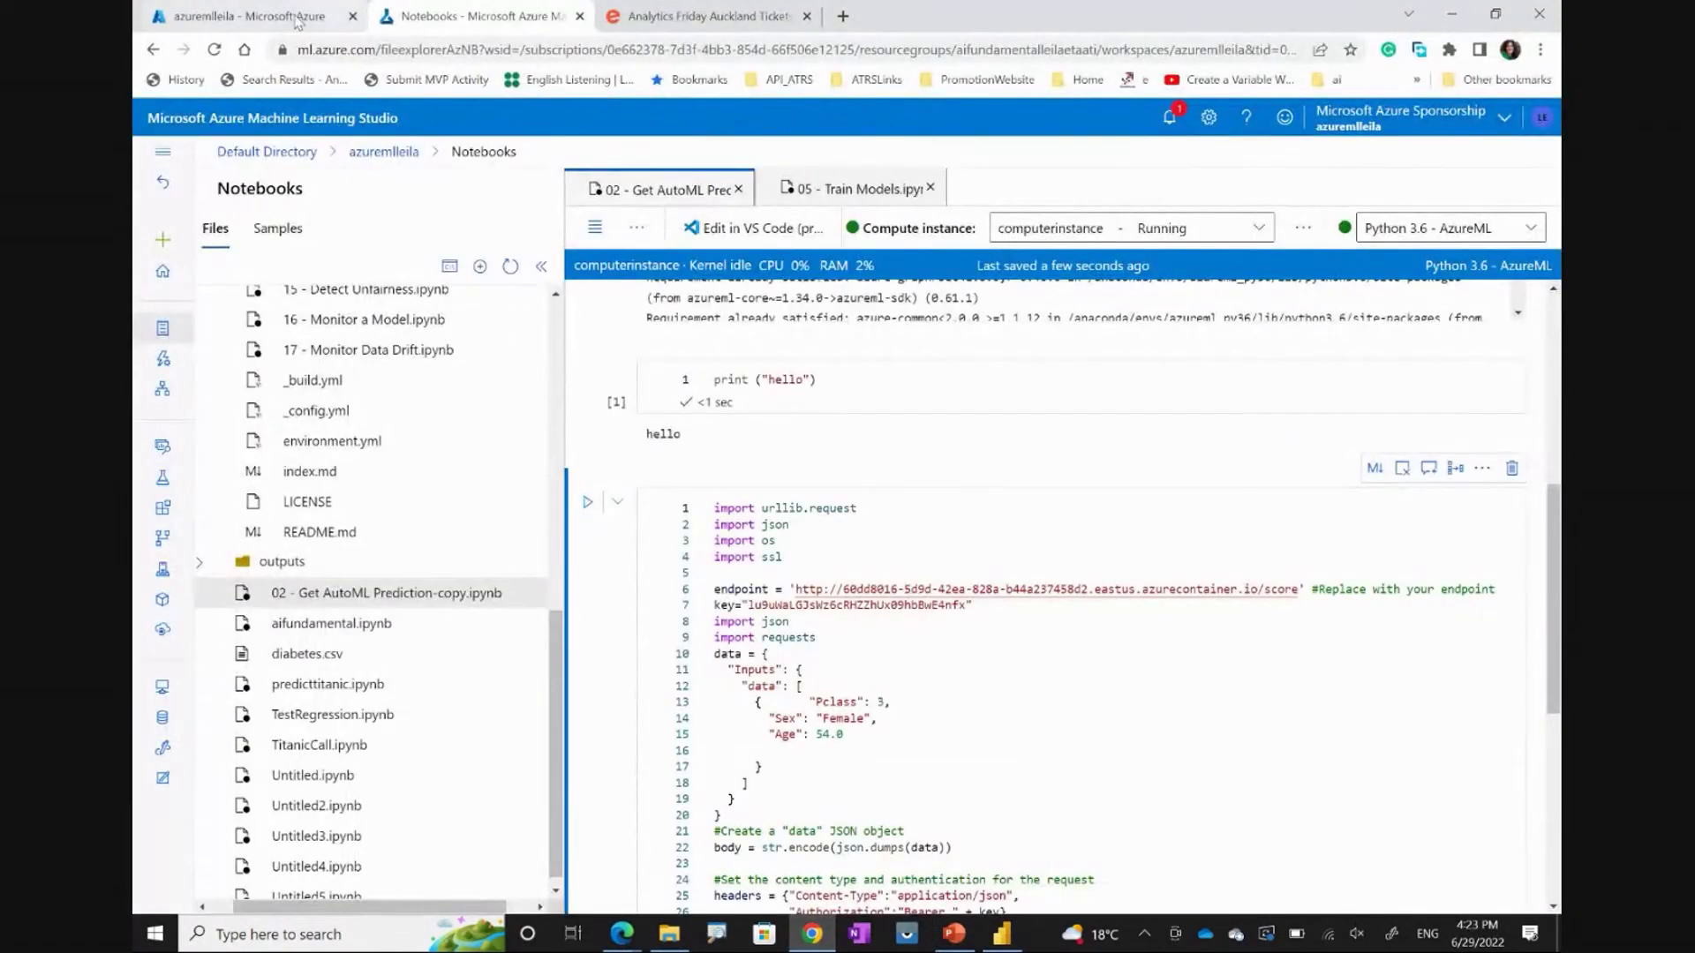
left_click(251, 19)
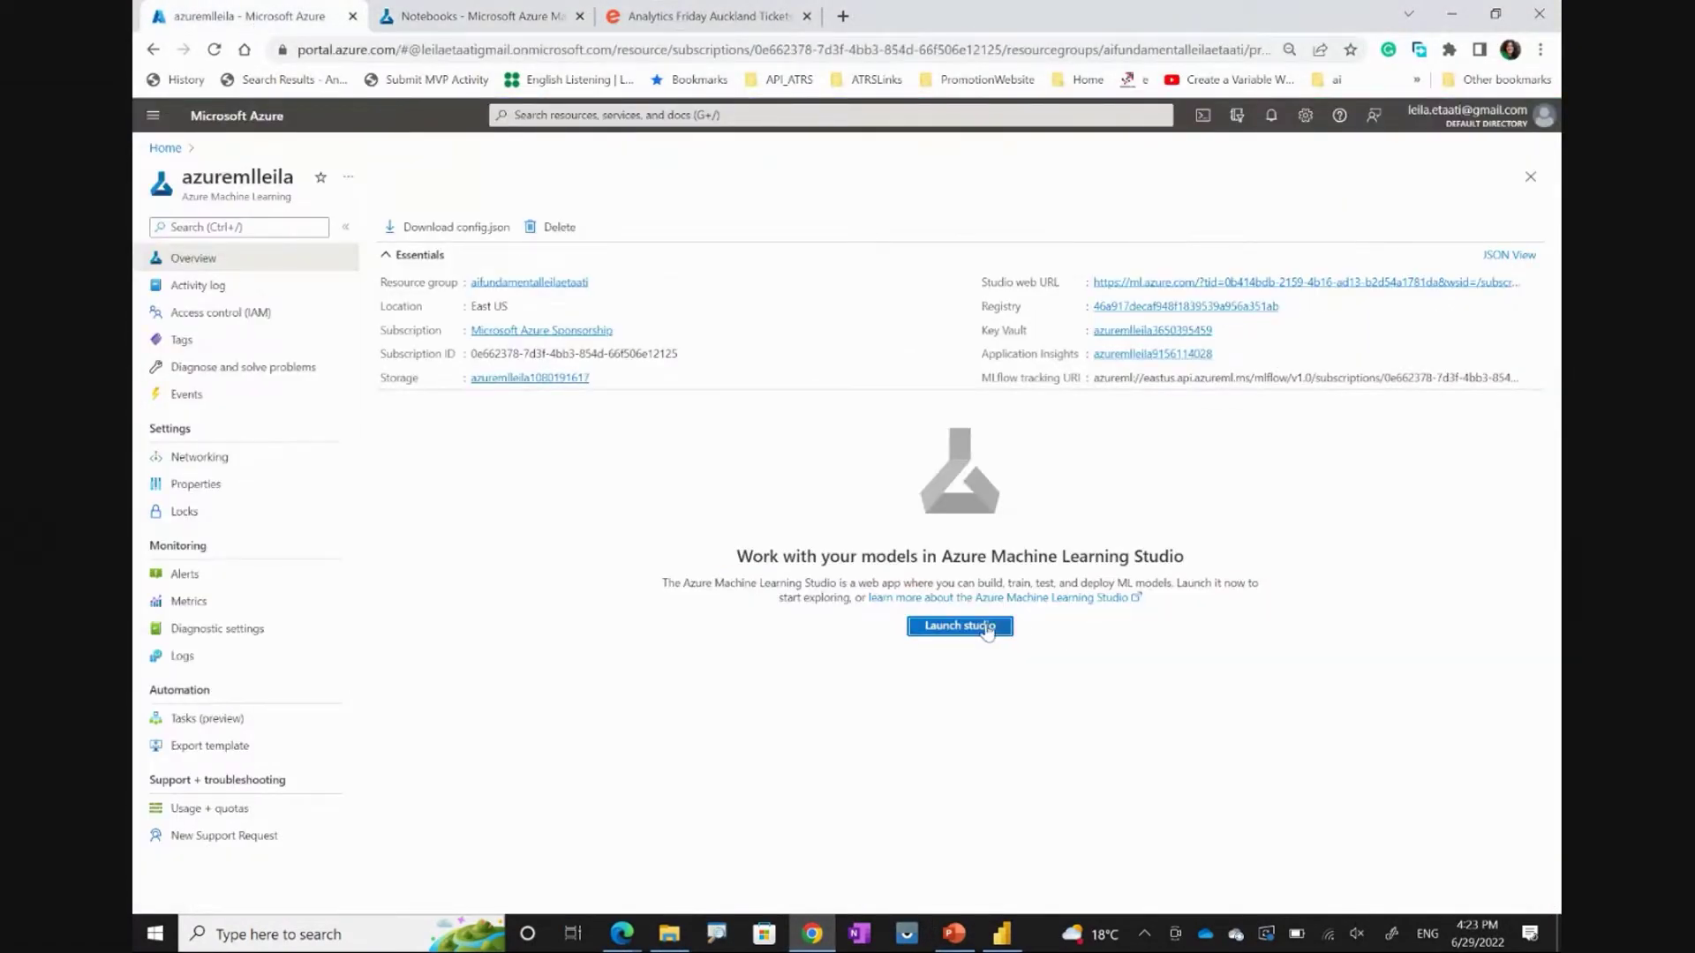
left_click(960, 626)
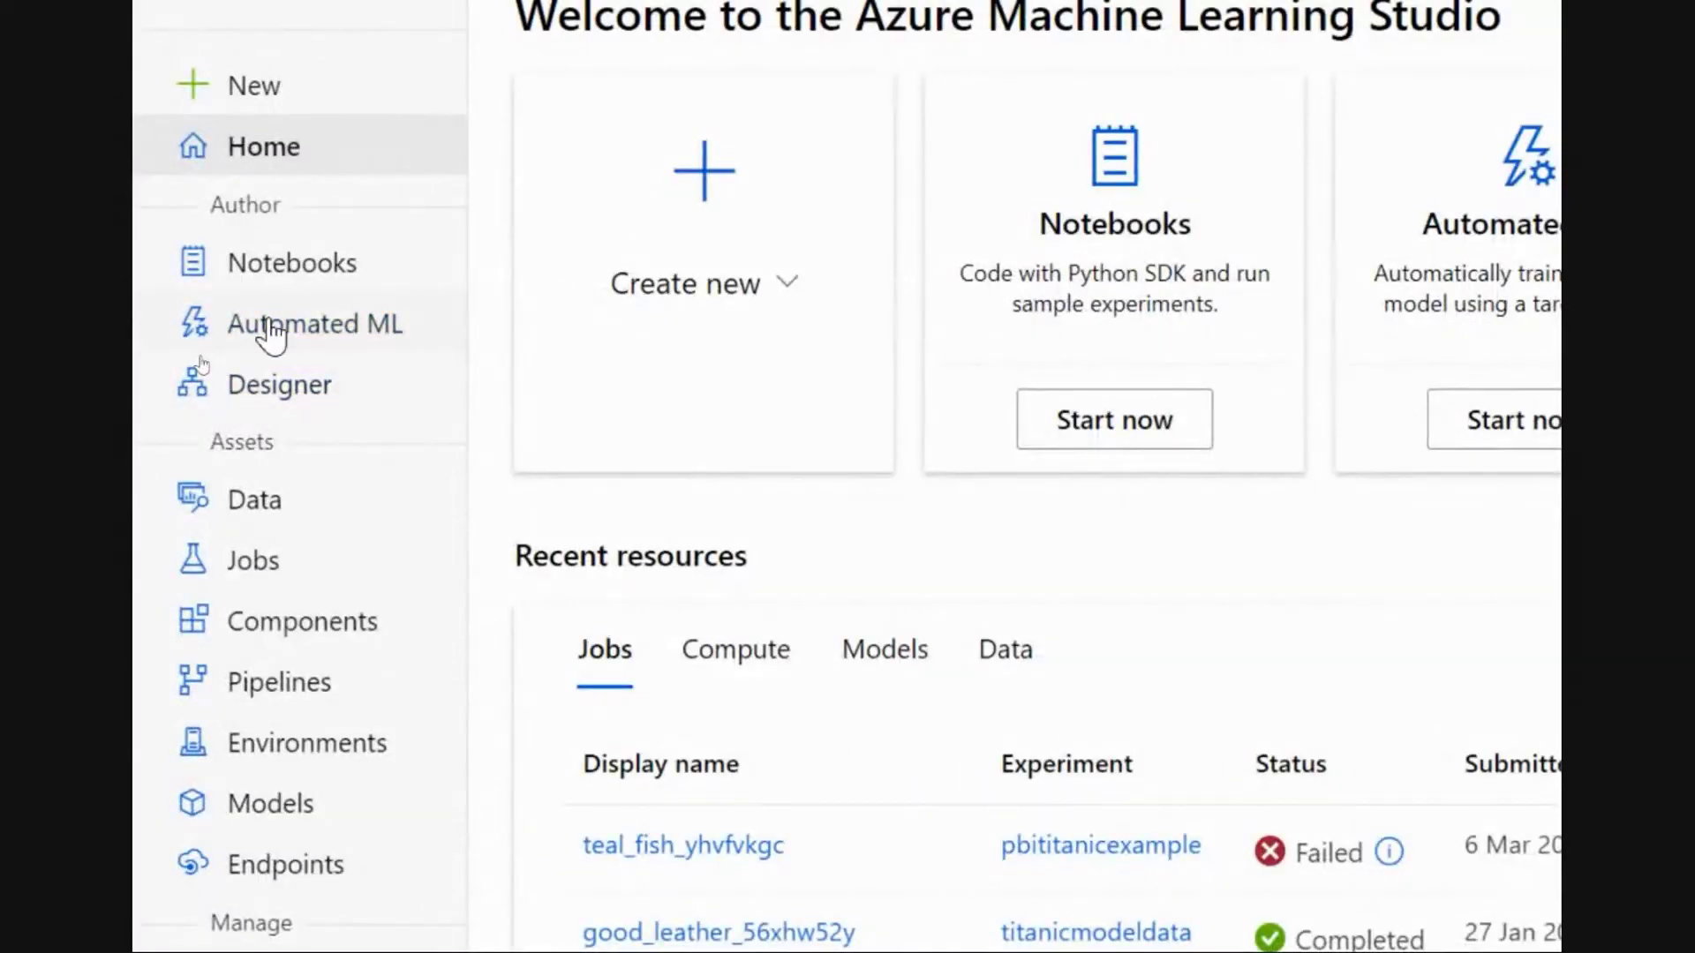
Open the Automated ML job good_leather_56xhw52y of the titanicmodeldata experiment and view its best model, VotingEnsemble
left_click(269, 323)
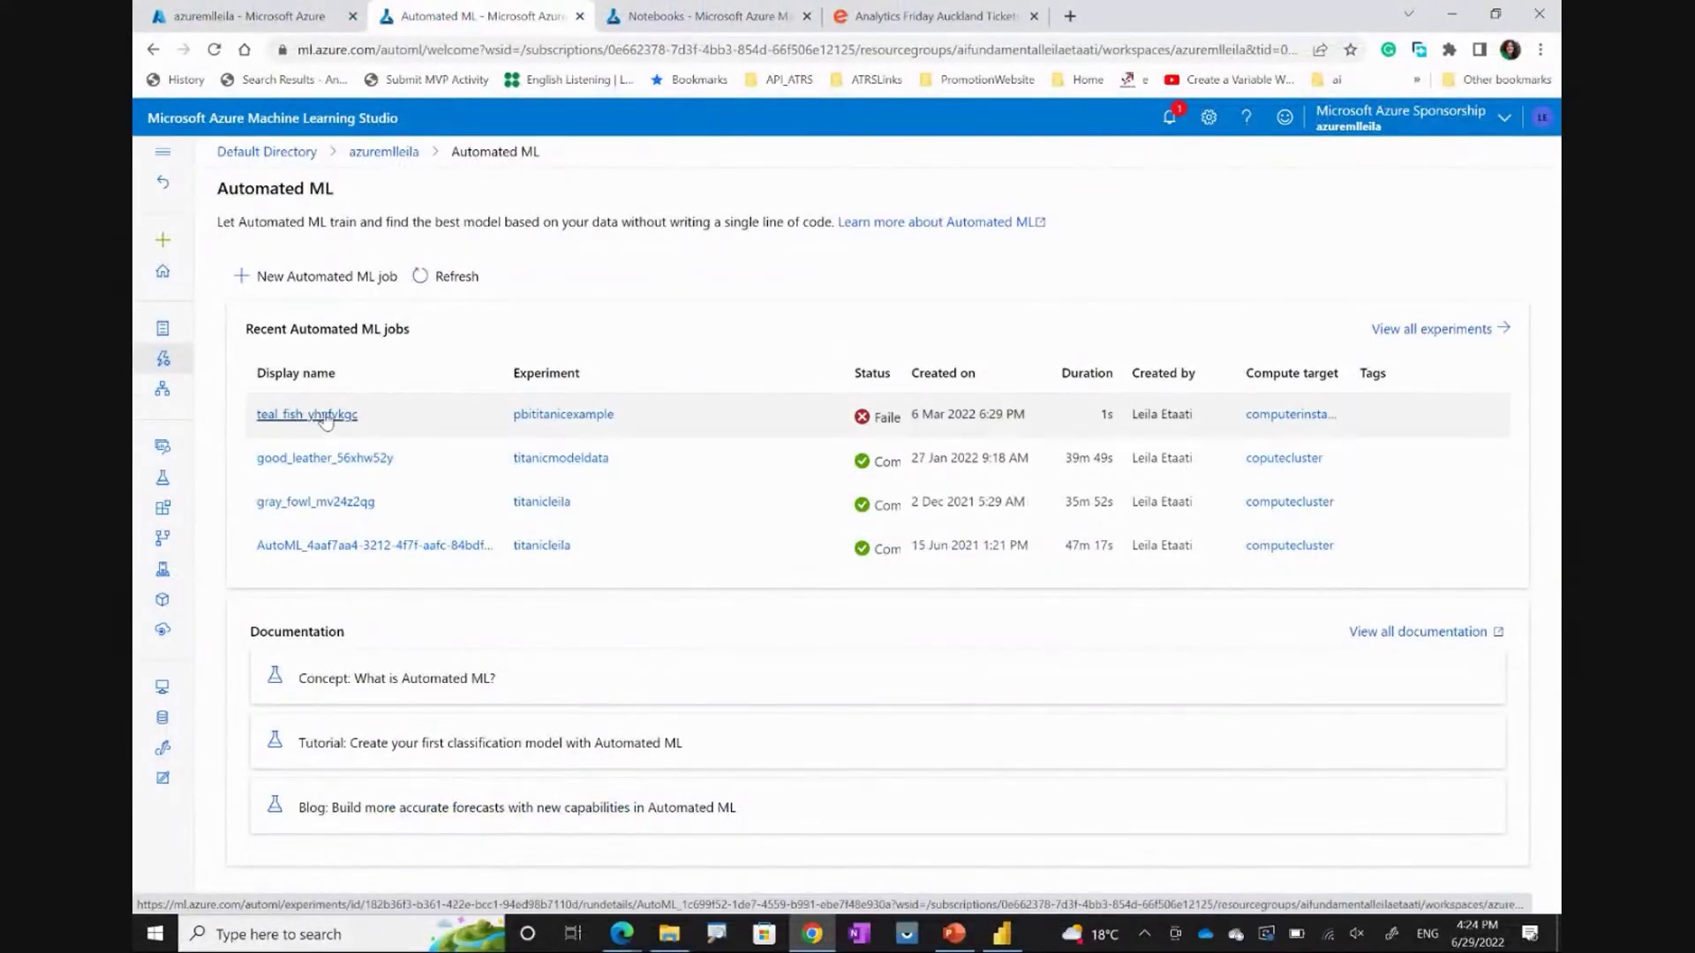
left_click(338, 458)
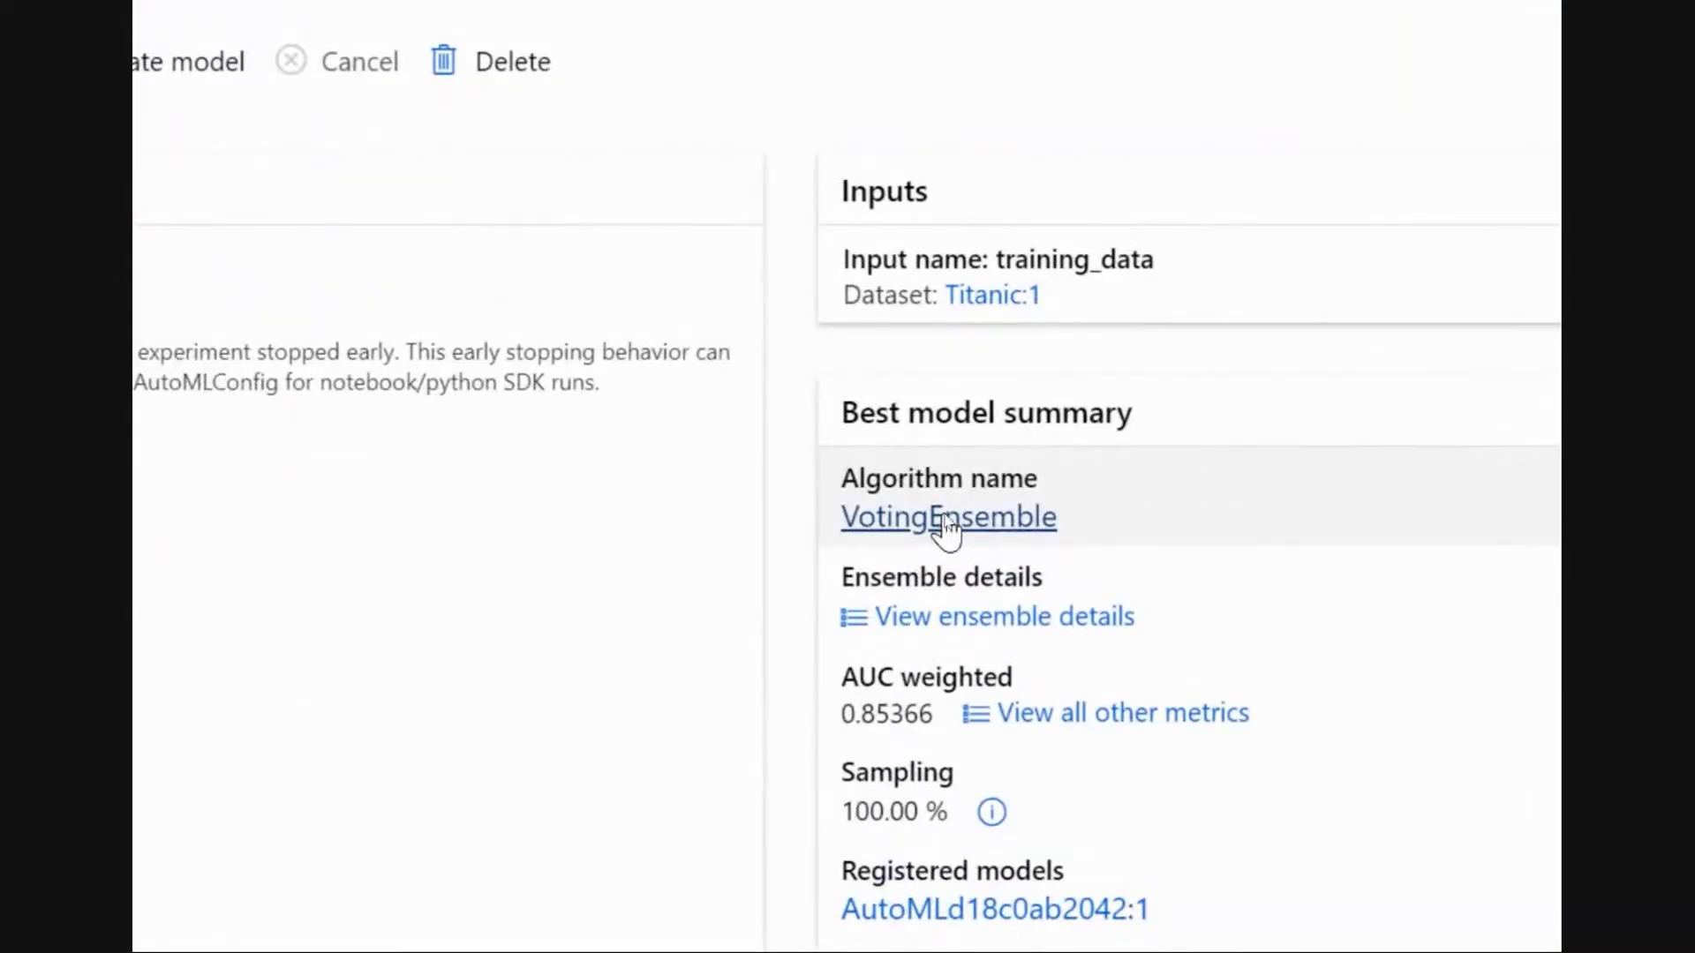
left_click(942, 521)
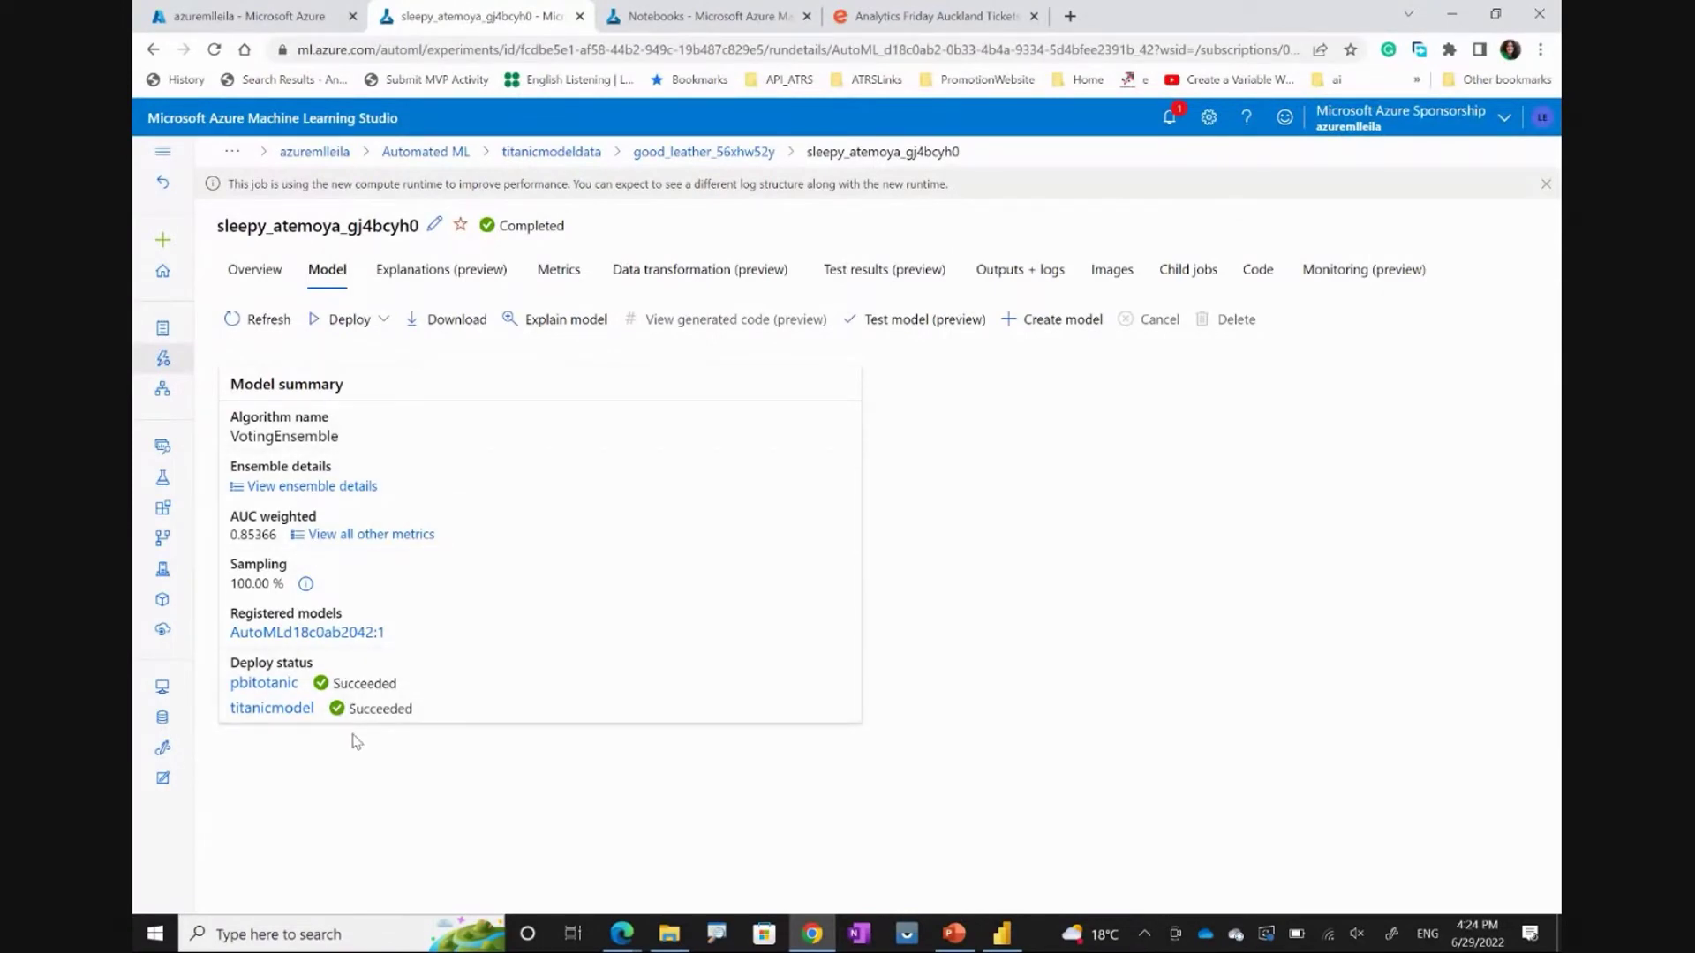
Check the options for explaining the model and examine the aggregate feature importance chart under explanations 179590db and a00e0c04
left_click(566, 320)
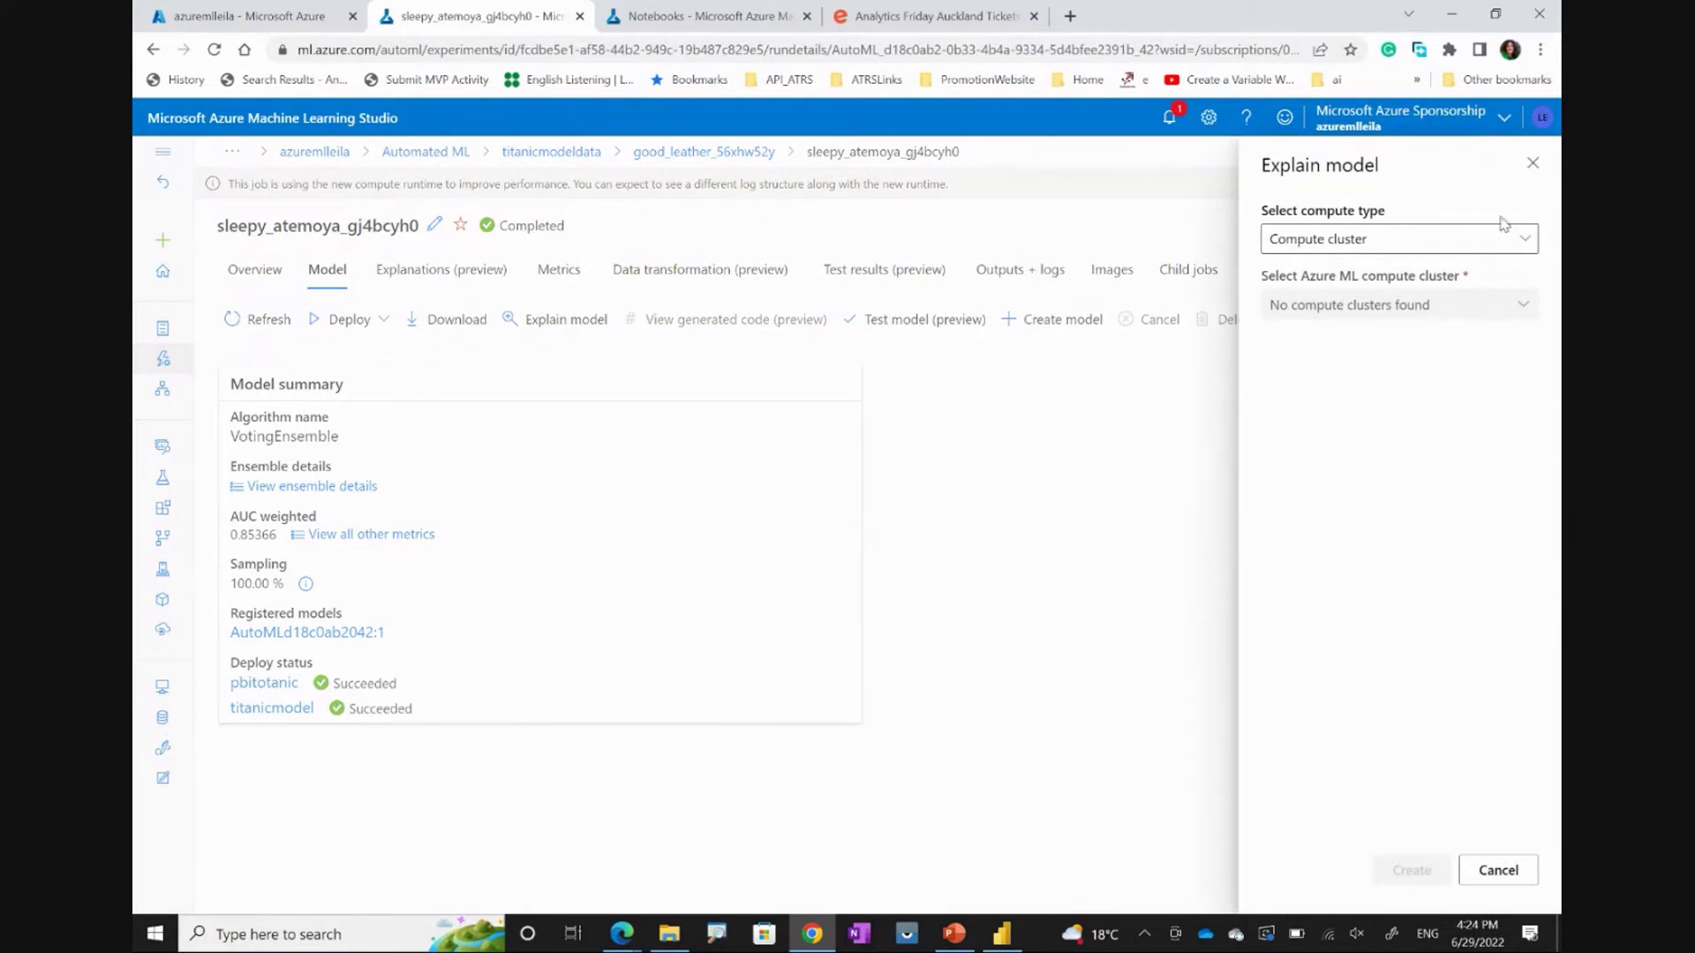
left_click(1533, 163)
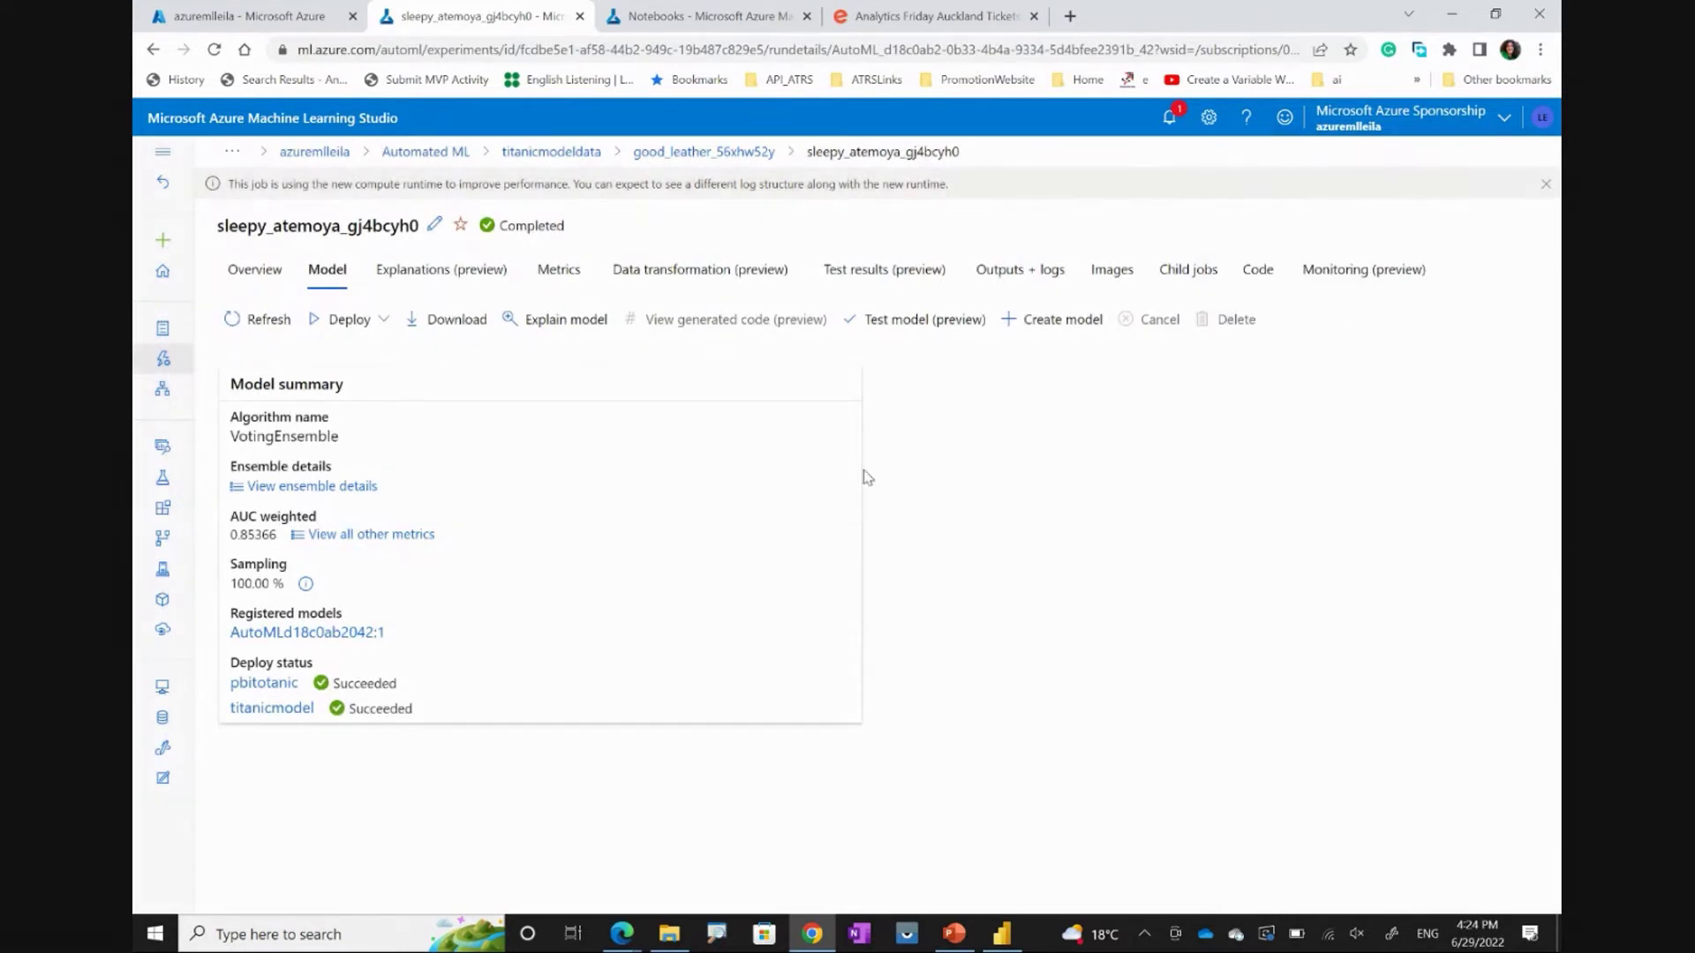
left_click(399, 281)
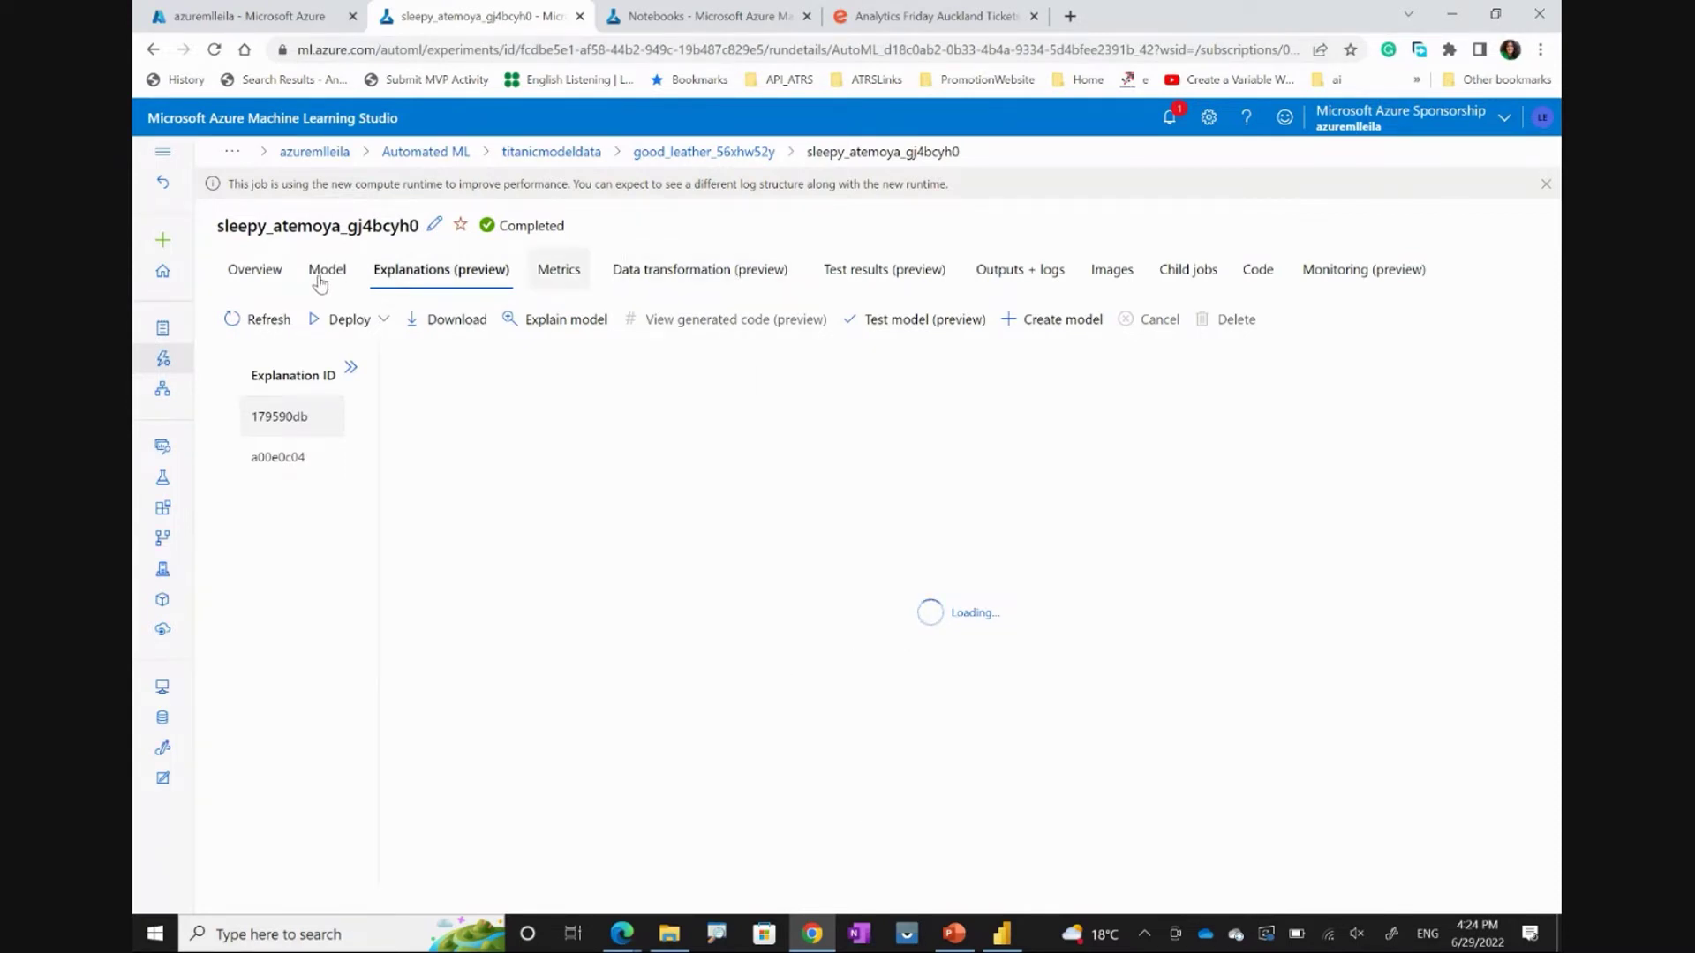
scroll(1193, 804, "down", 5)
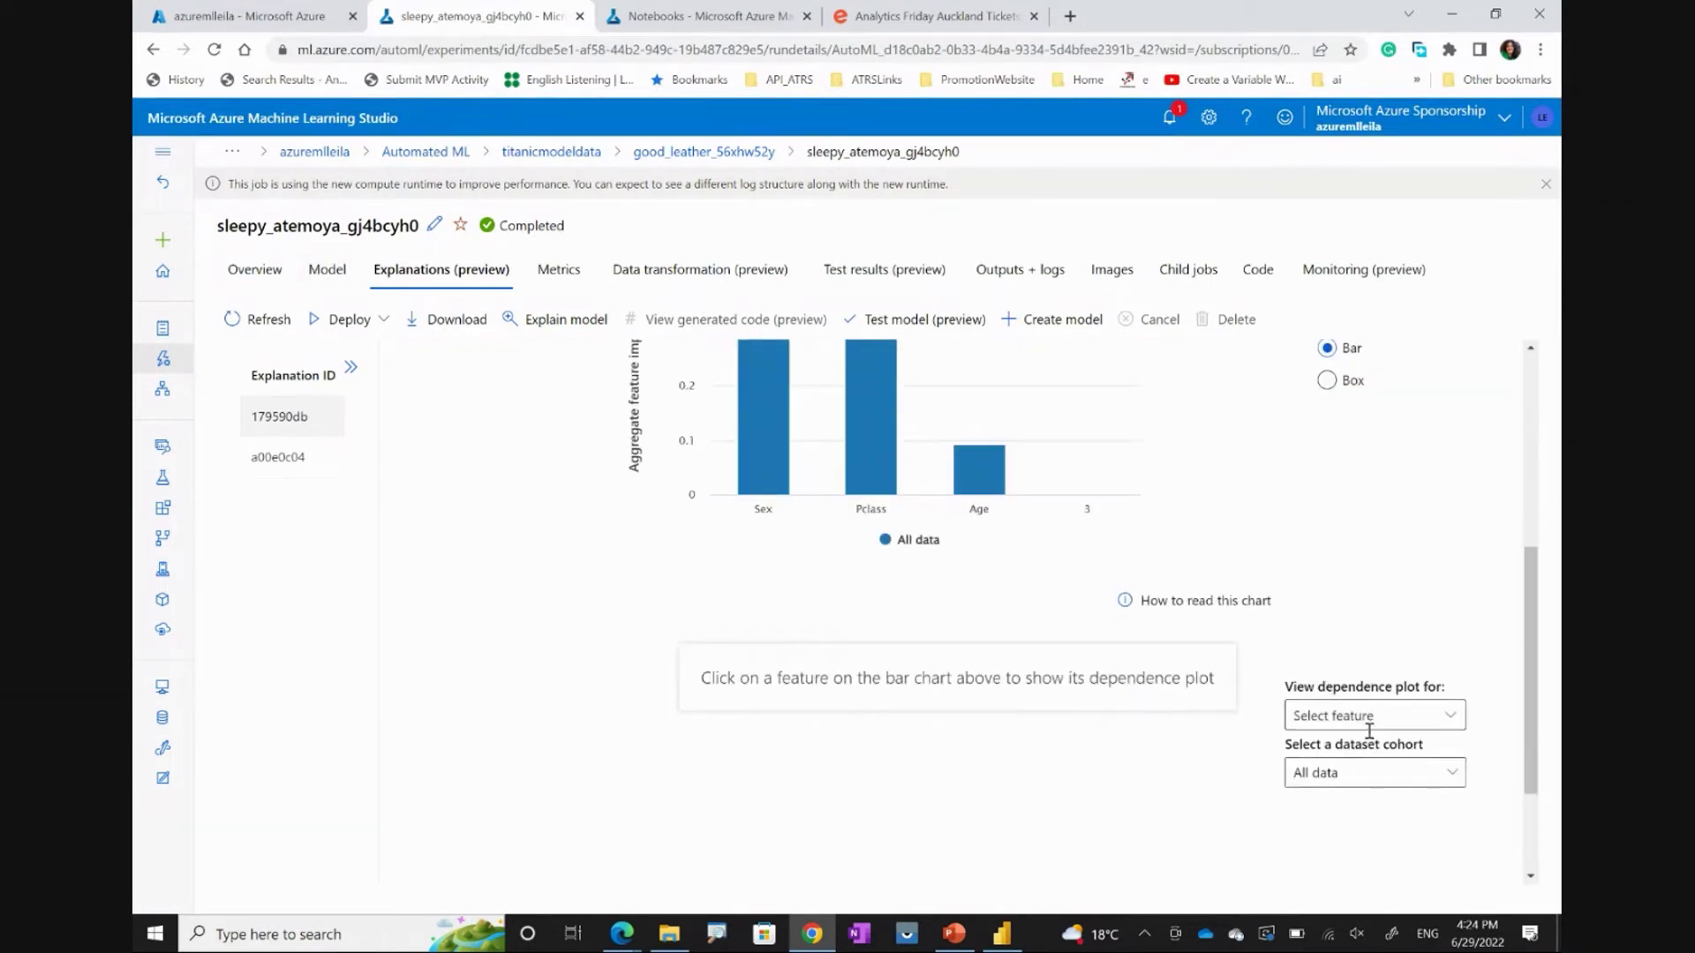
scroll(1371, 738, "up", 2)
scroll(1371, 737, "up", 2)
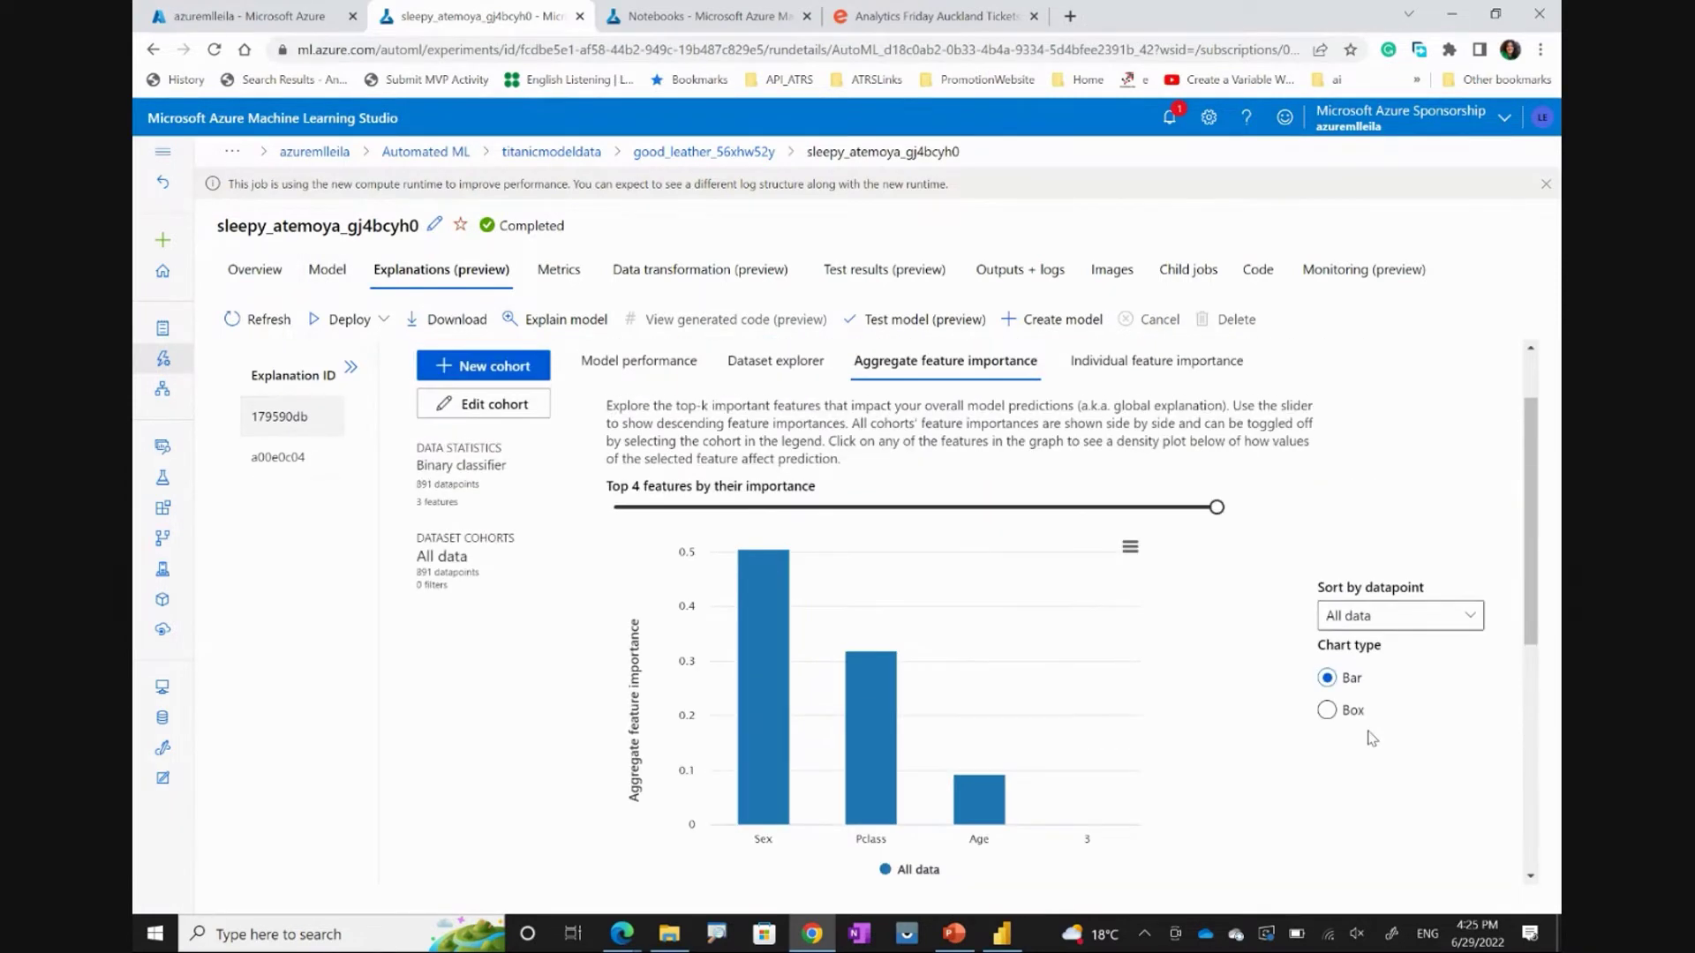
scroll(1371, 738, "down", 1)
scroll(1145, 748, "down", 3)
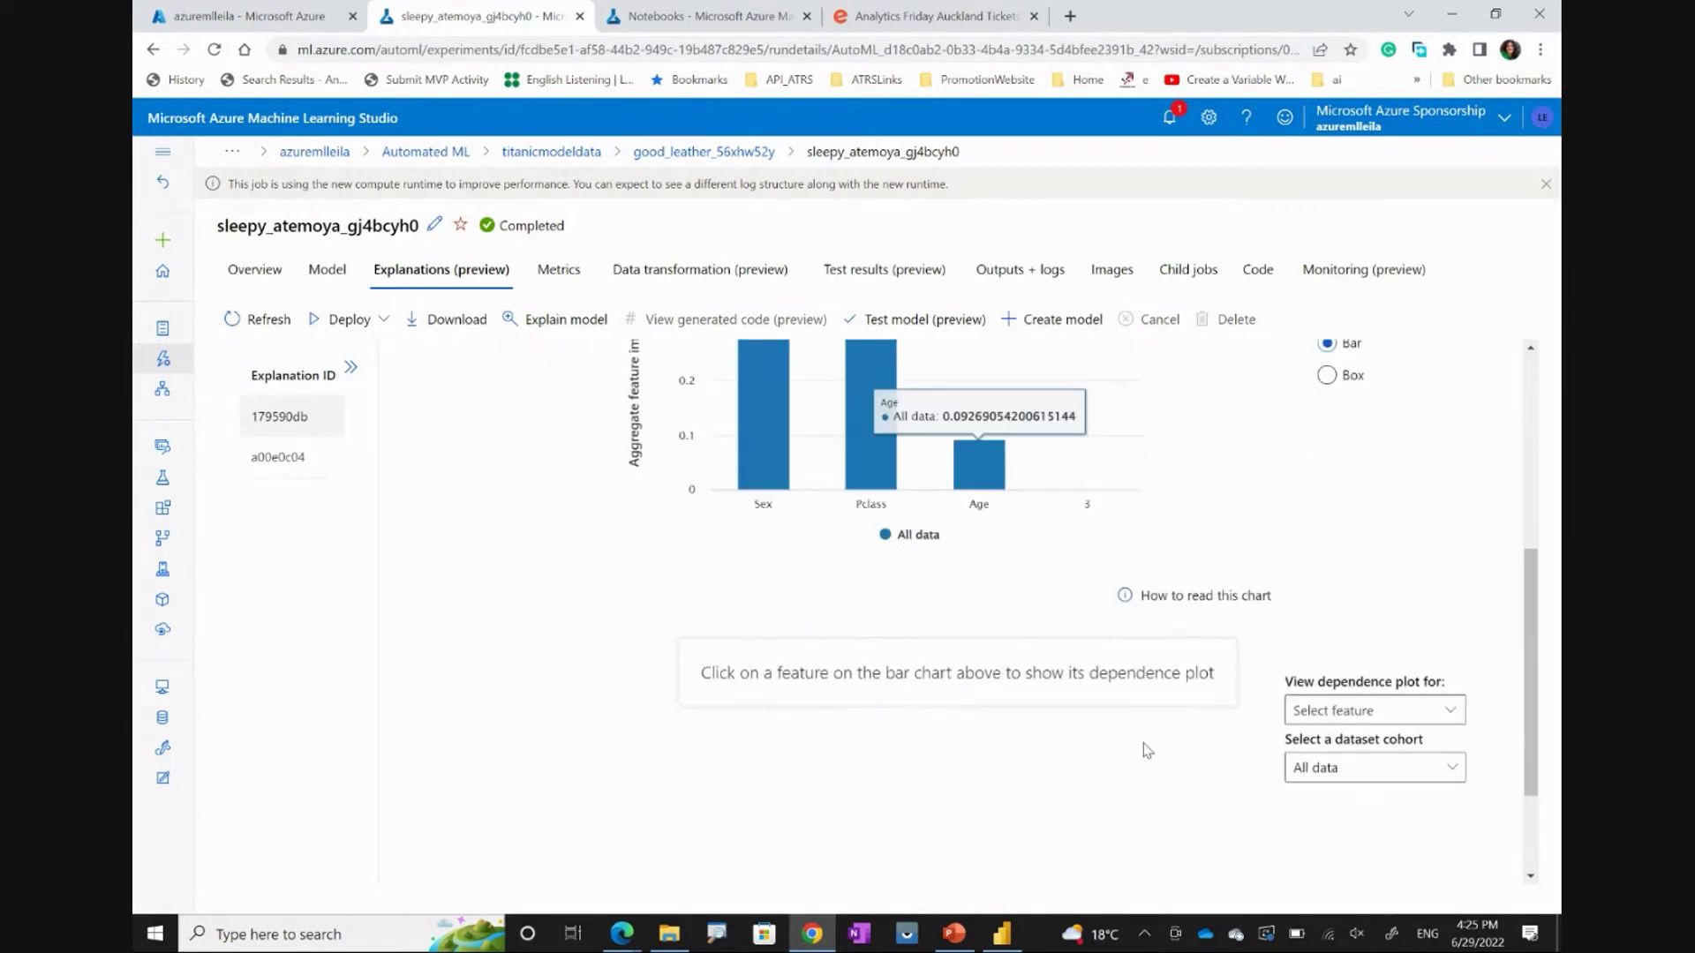
scroll(1146, 748, "down", 2)
scroll(1145, 749, "up", 5)
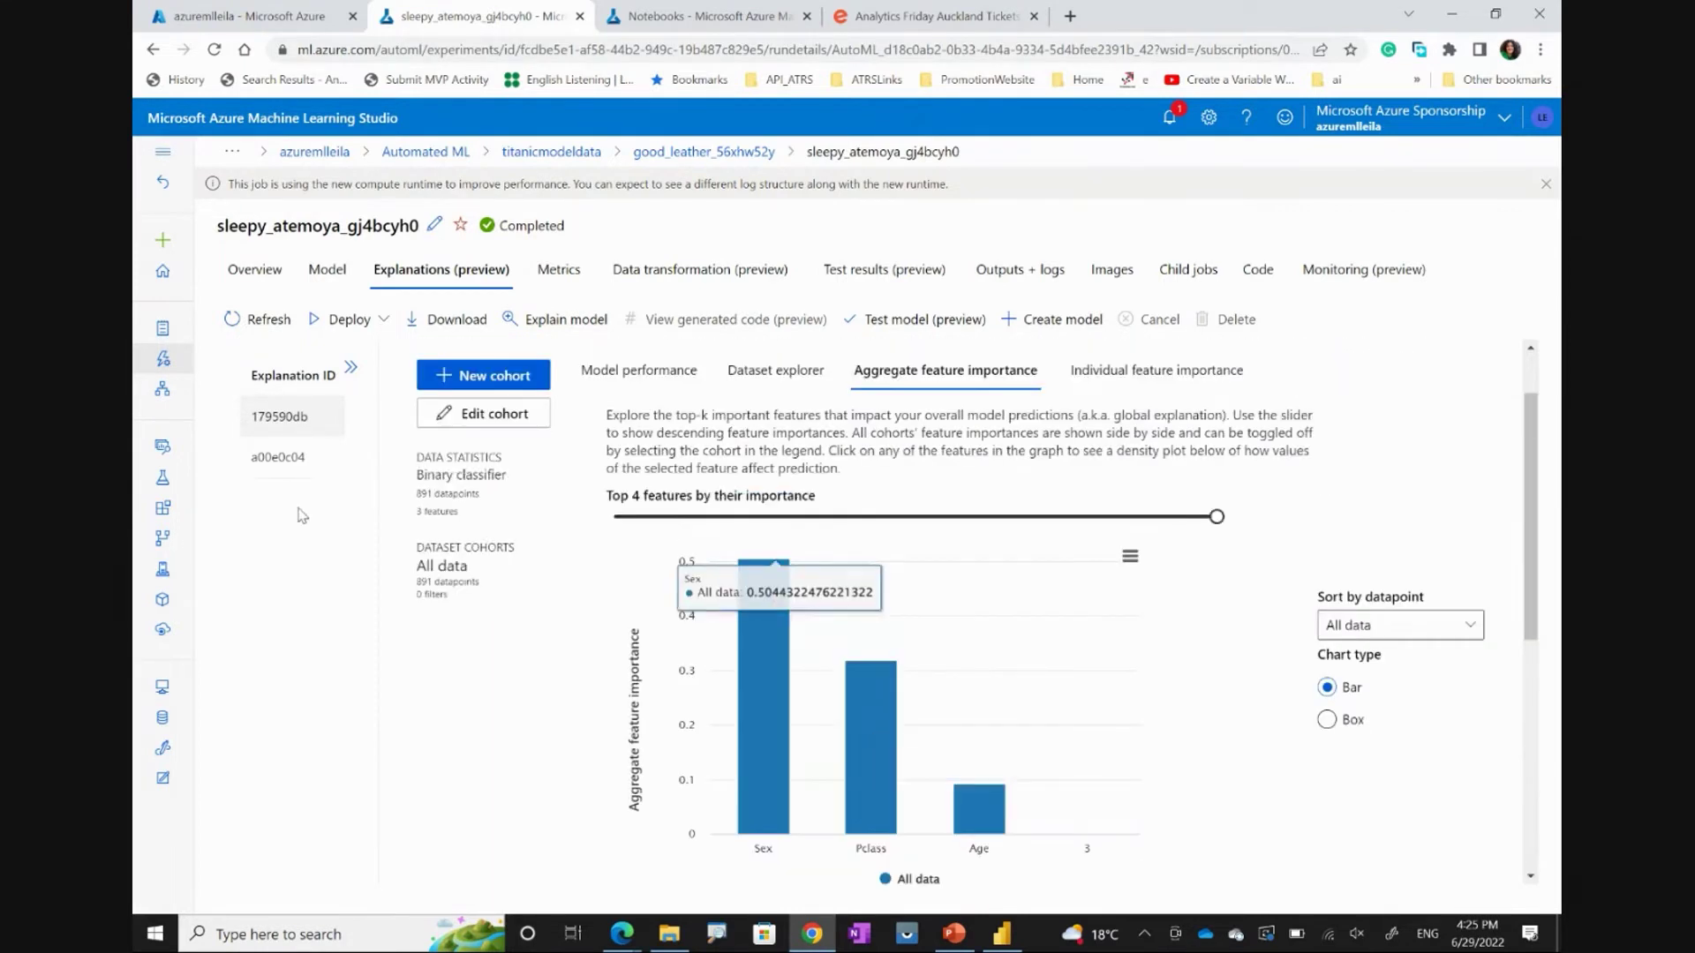
left_click(284, 457)
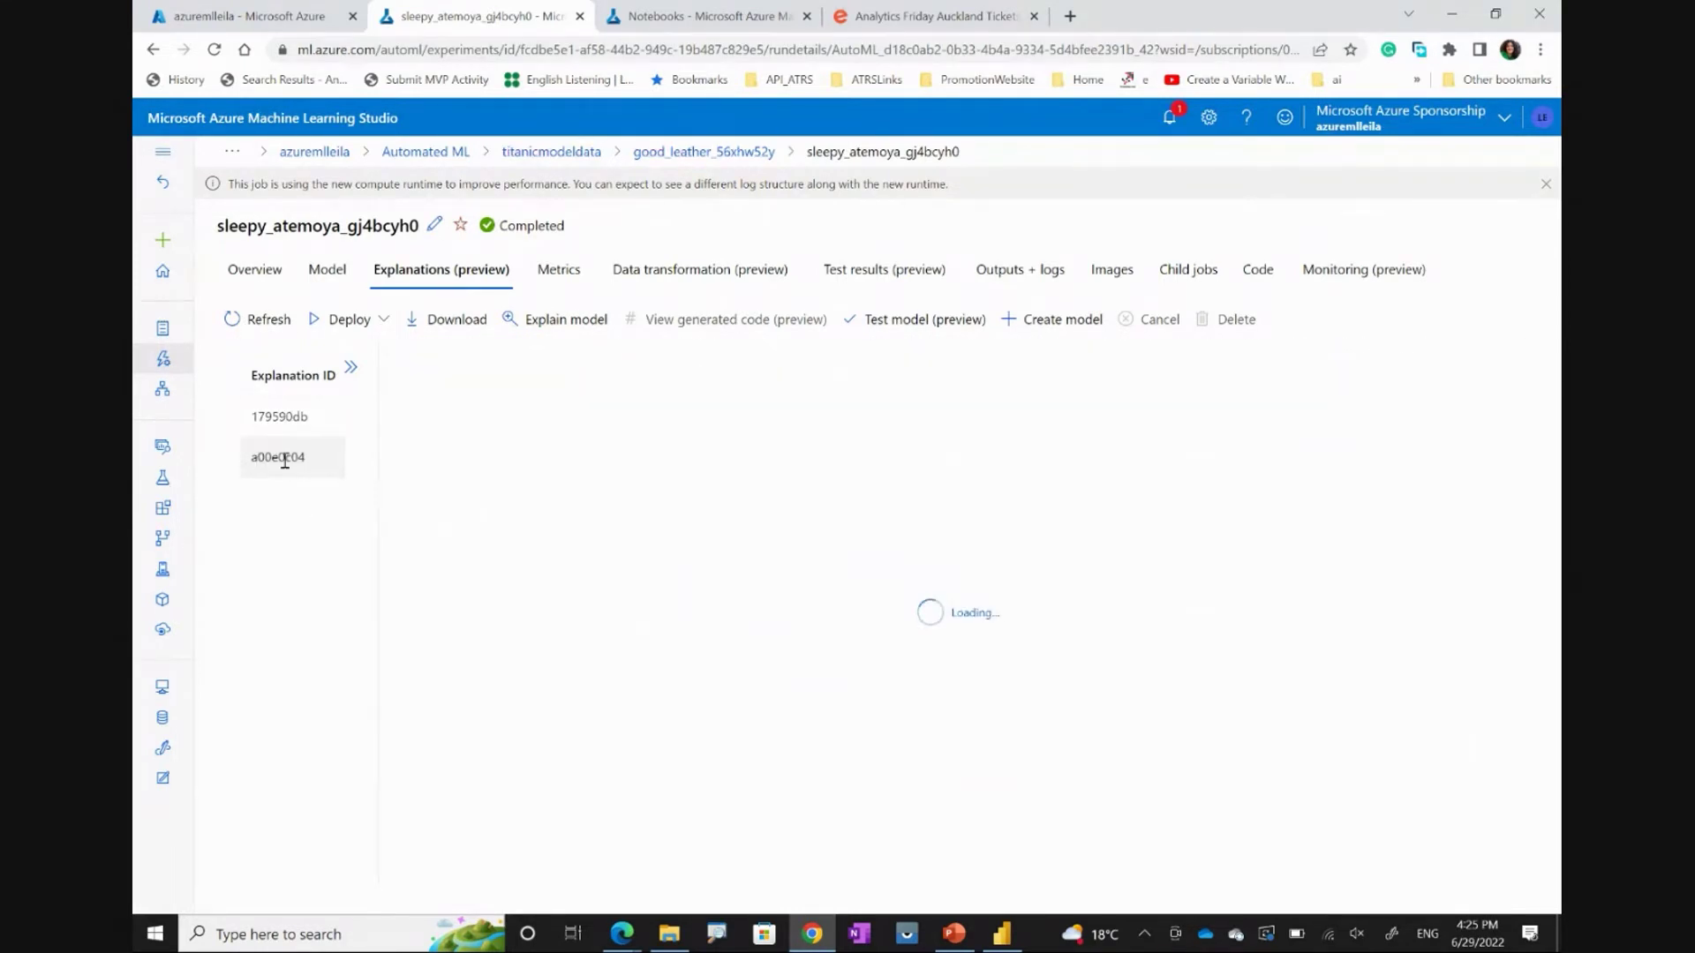
Review the VotingEnsemble run's overview properties and metrics together with its model summary
left_click(282, 274)
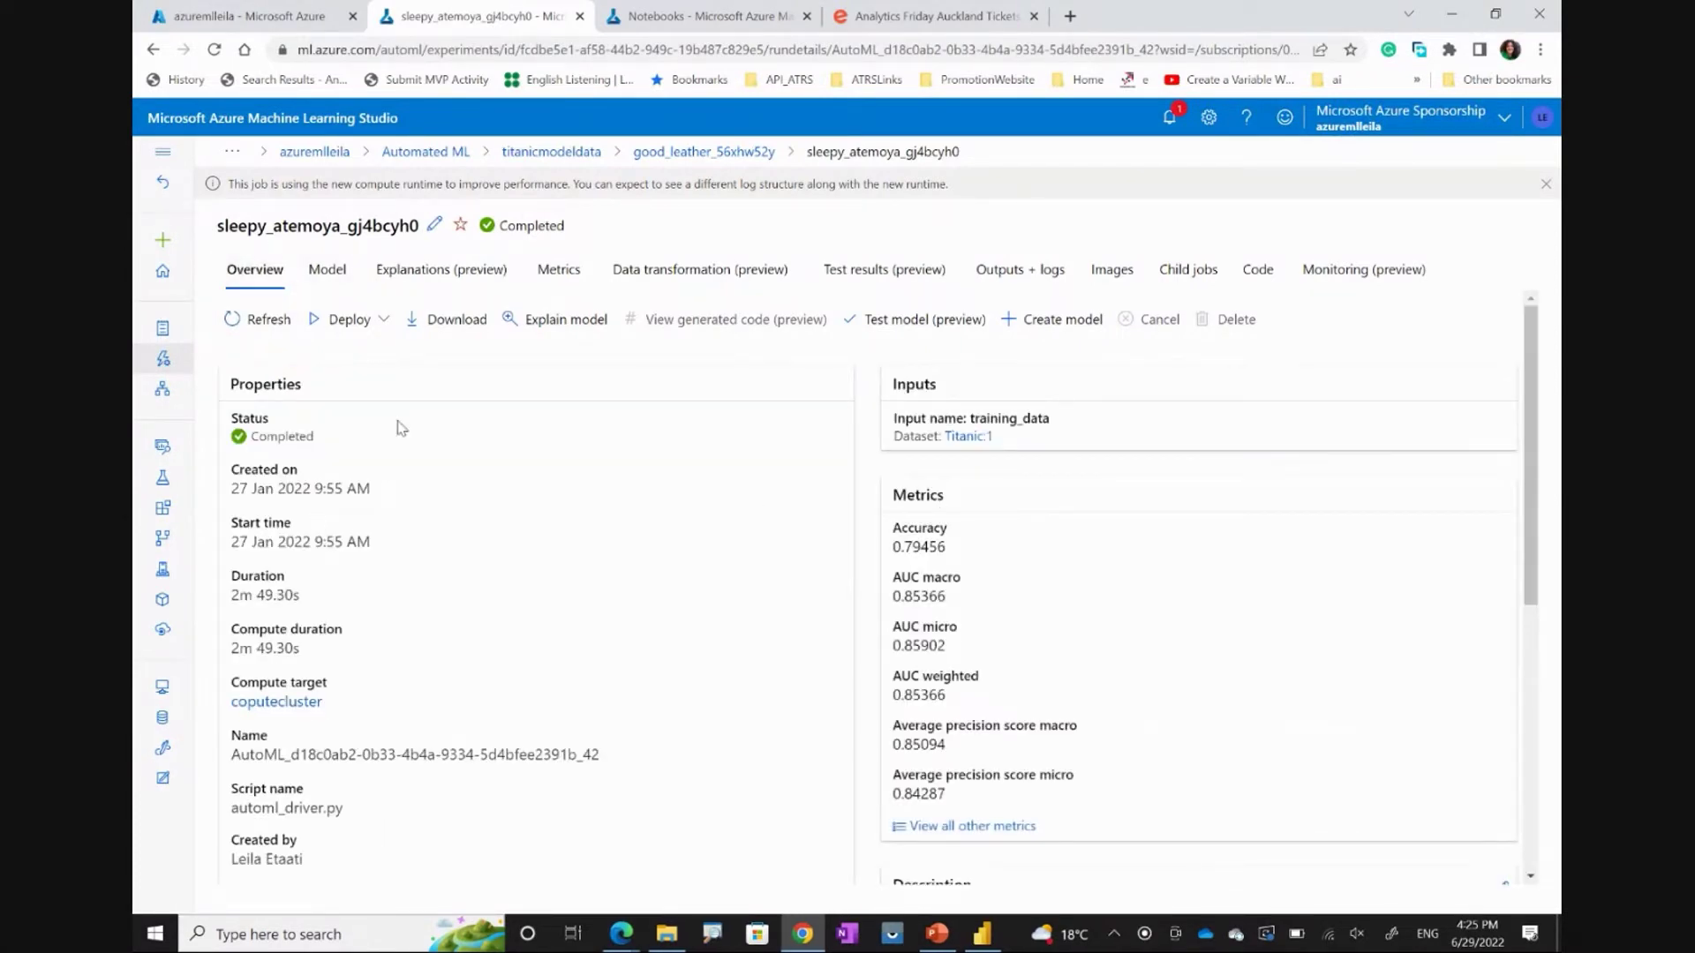
left_click(328, 270)
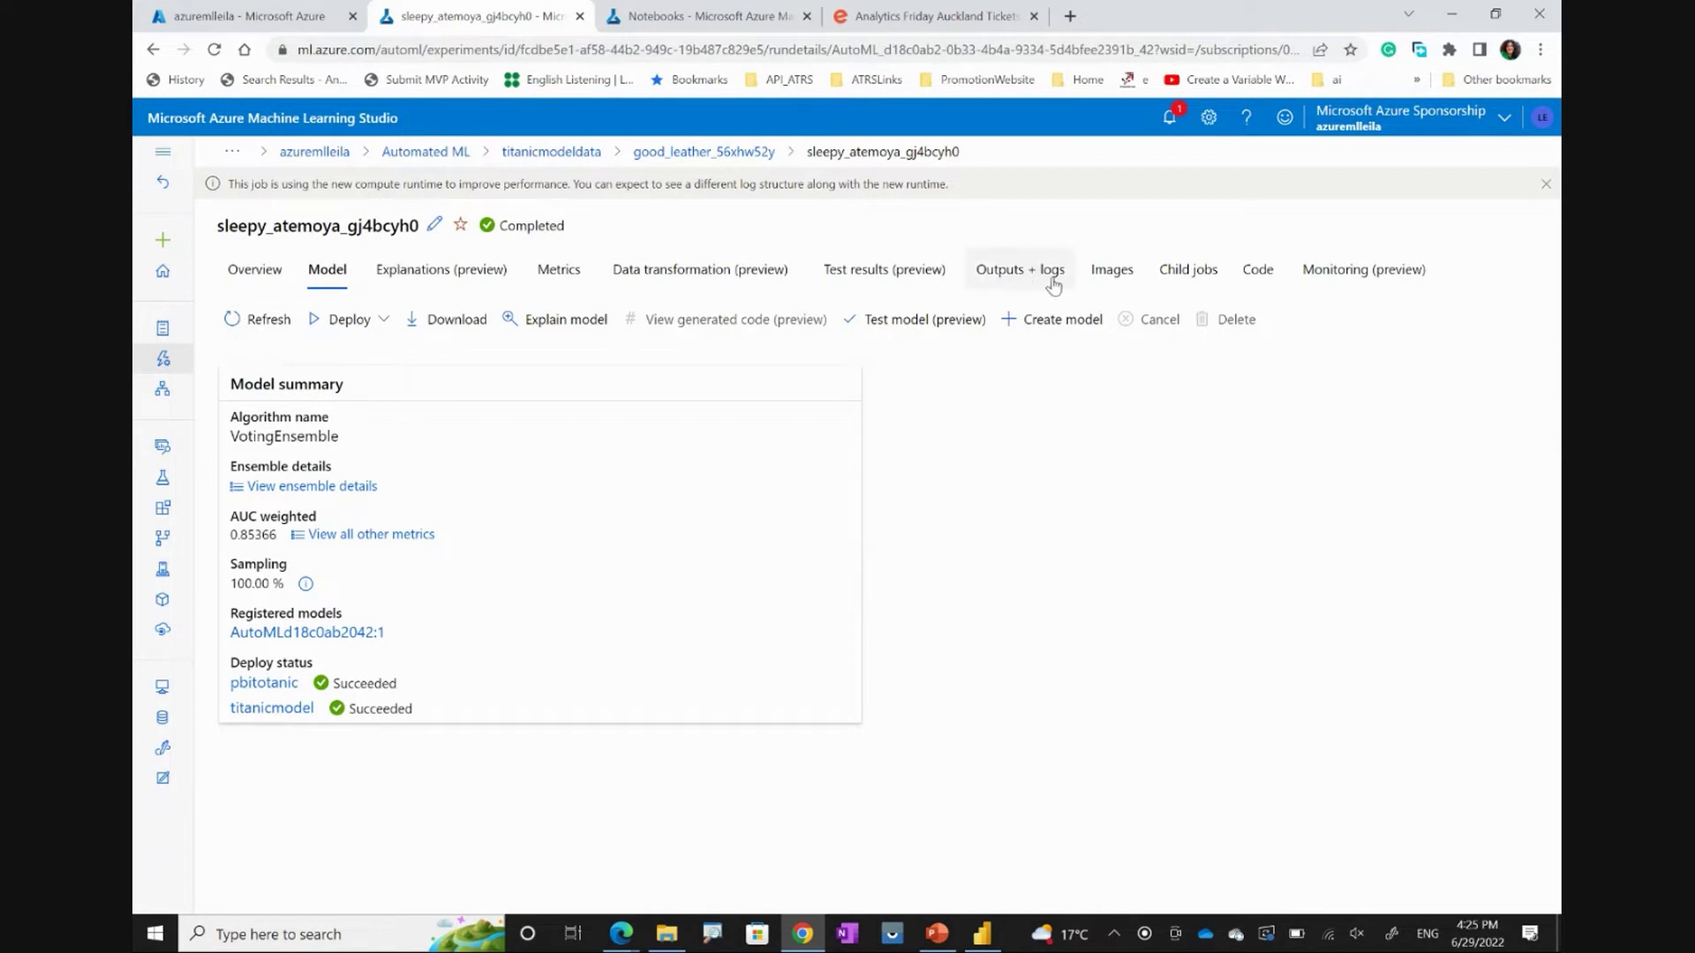
left_click(266, 274)
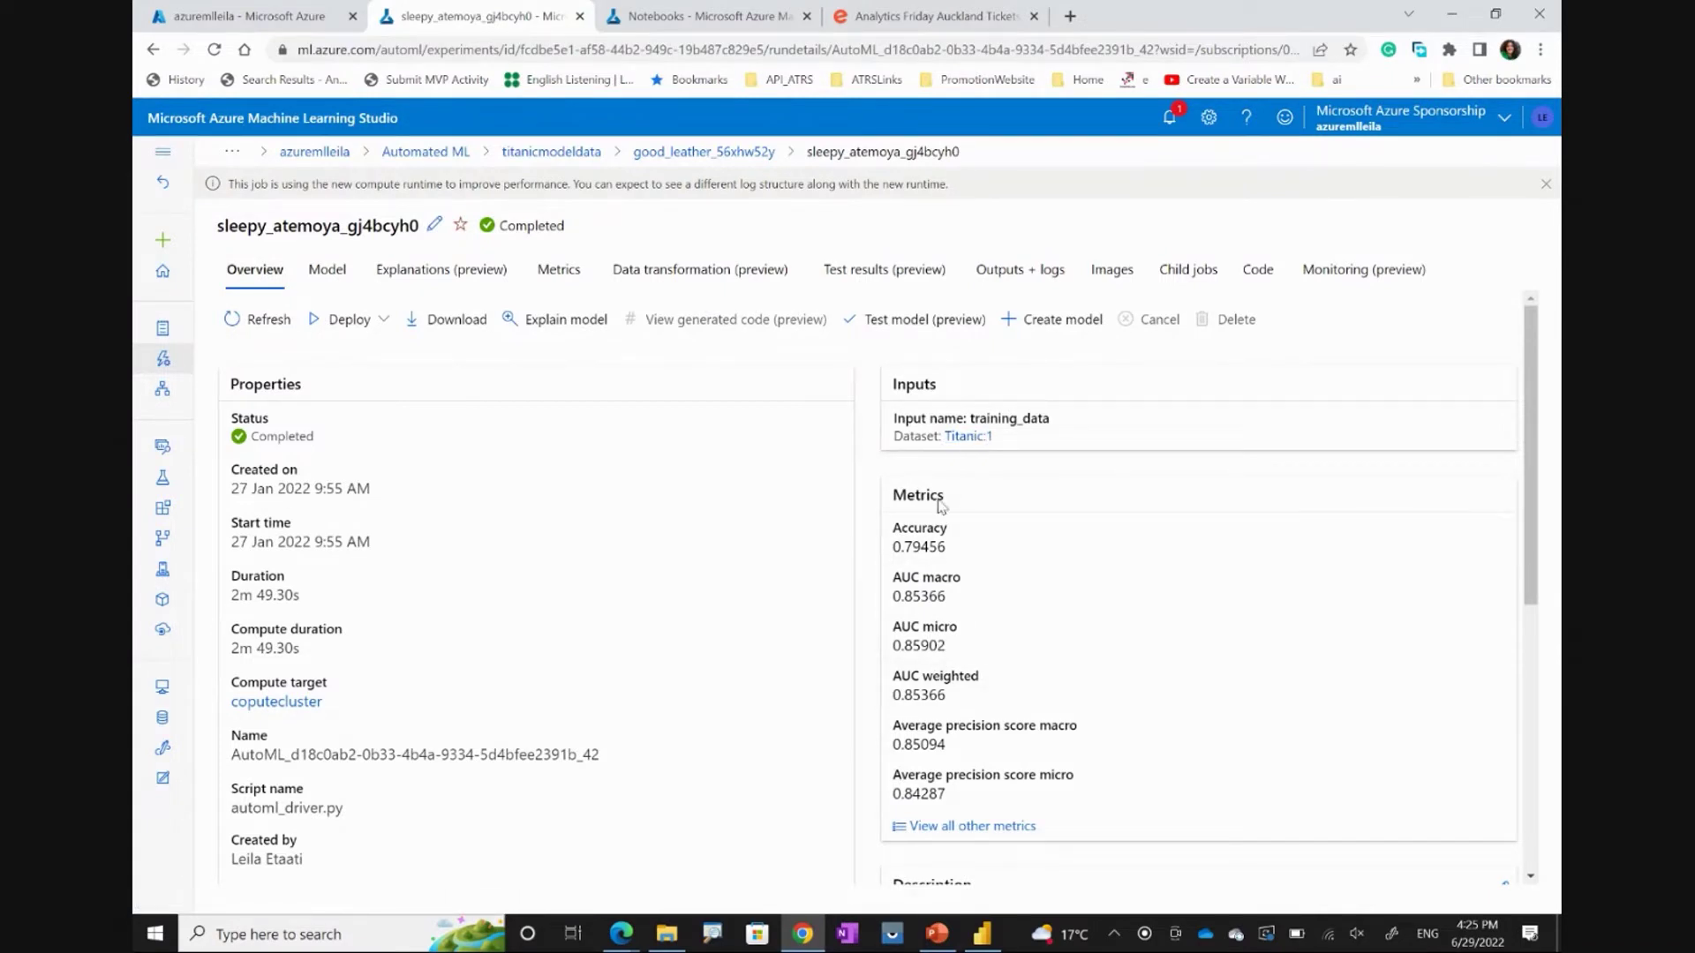
scroll(967, 812, "down", 2)
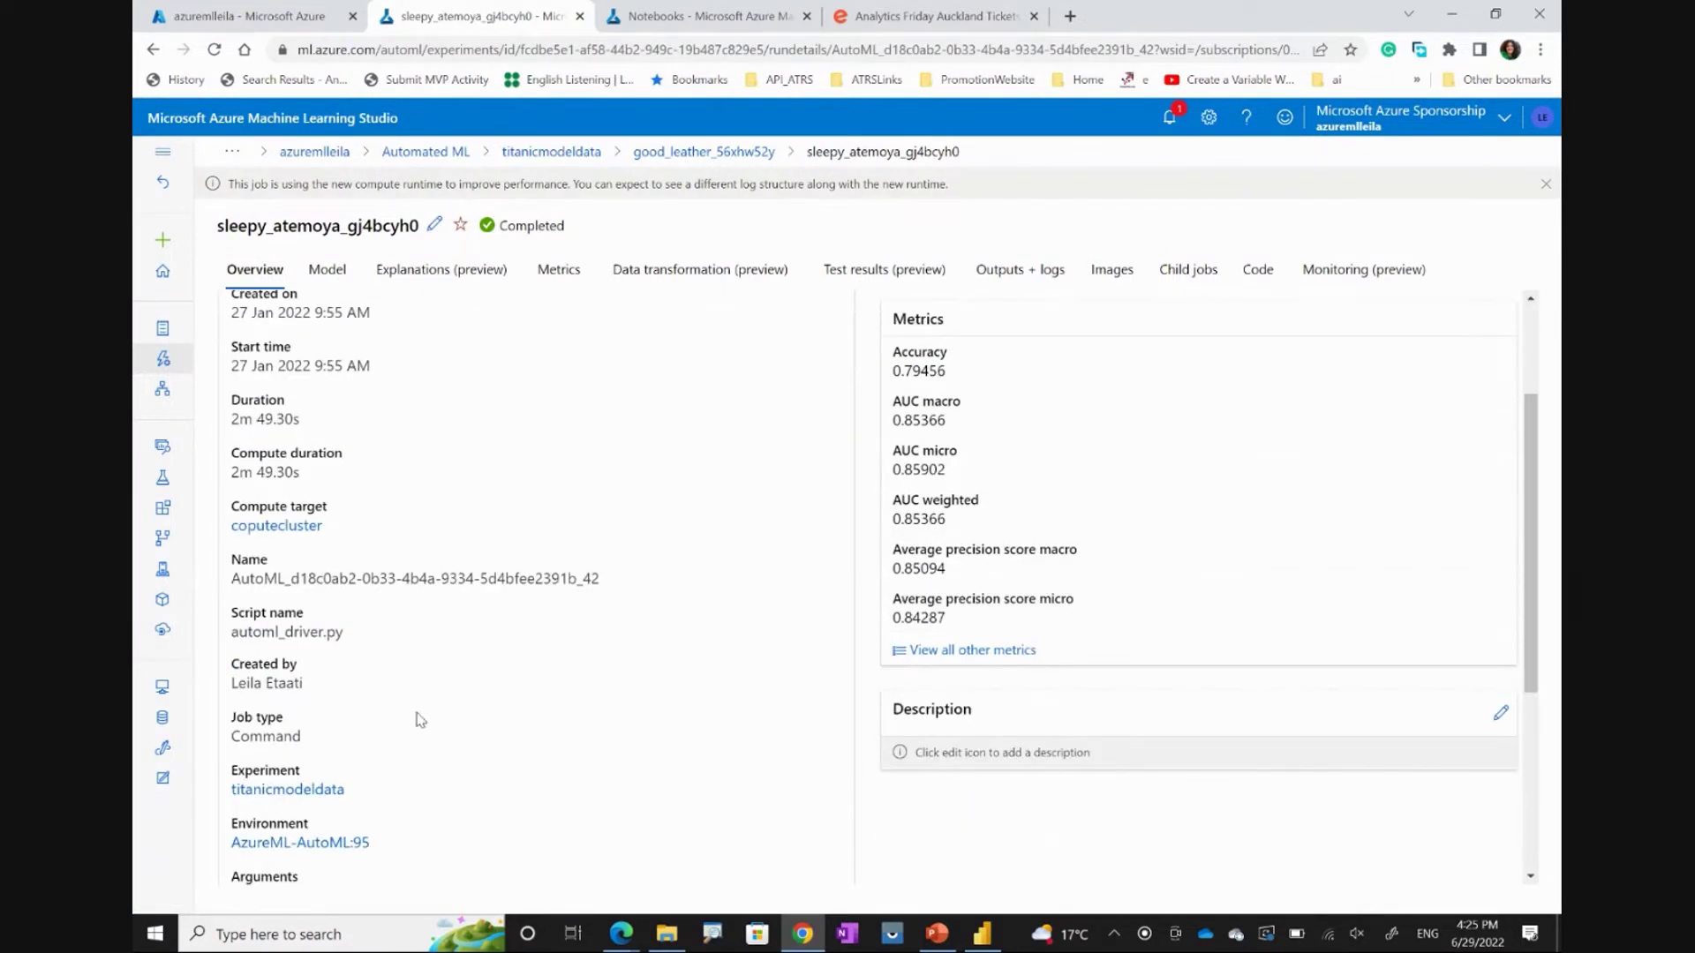
scroll(424, 716, "down", 1)
Open the good_leather_56xhw52y job through the titanicmodeldata experiment and review its overview and child jobs
left_click(332, 712)
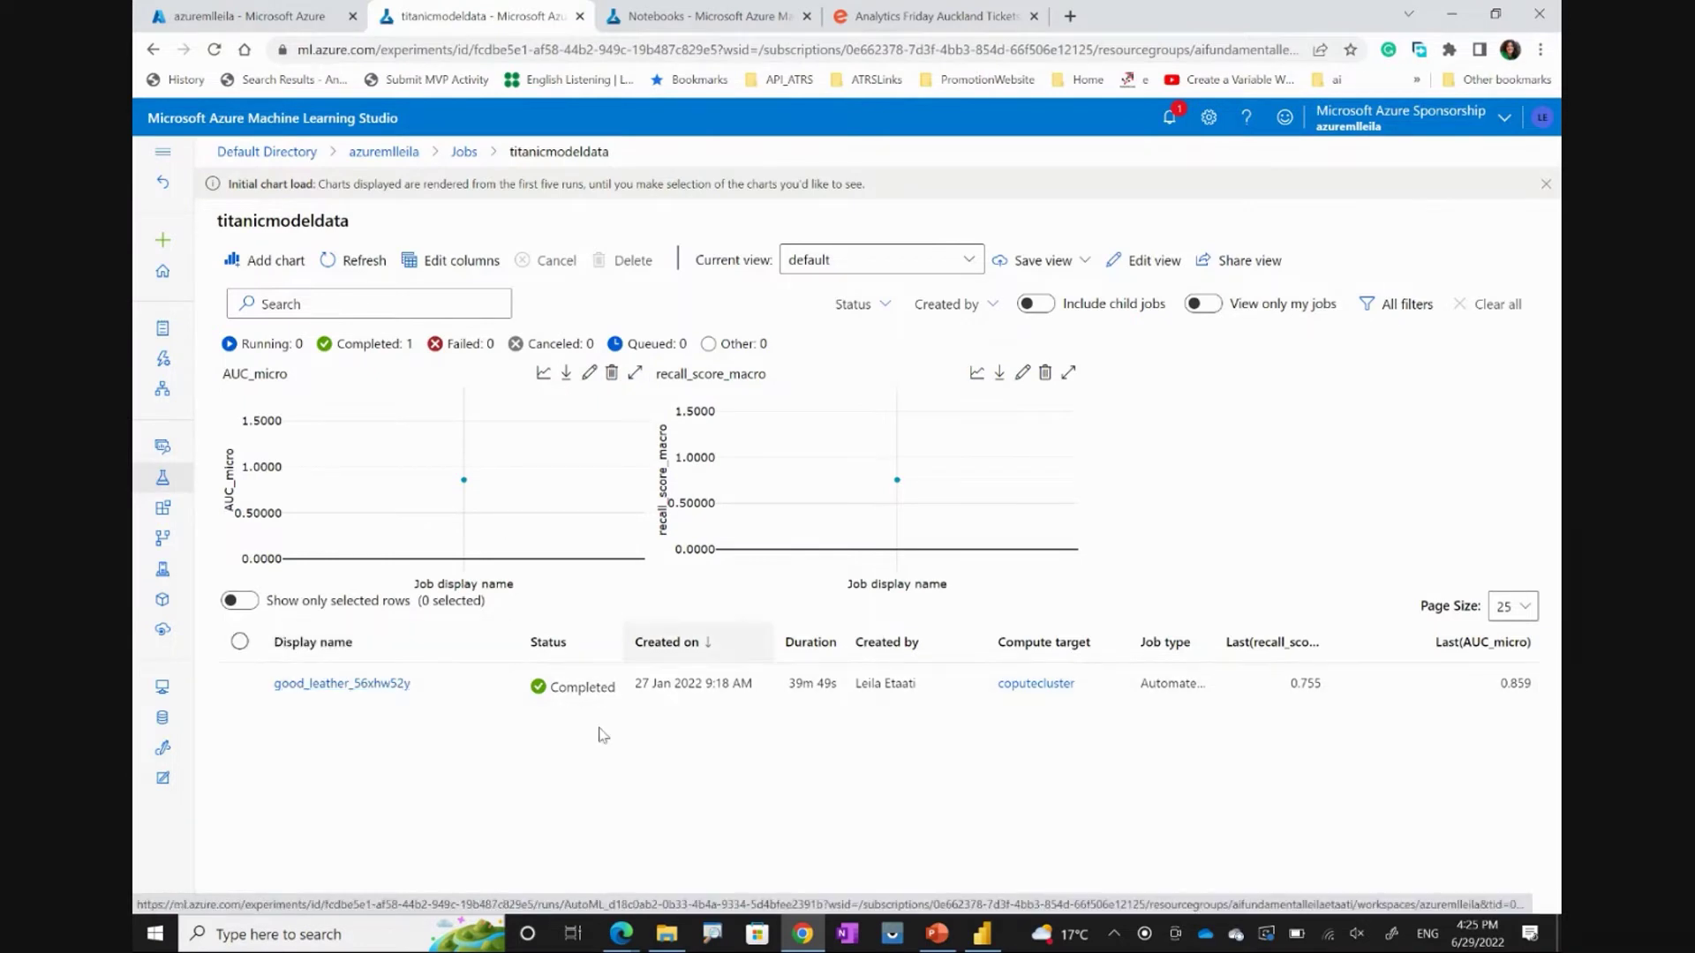
left_click(388, 687)
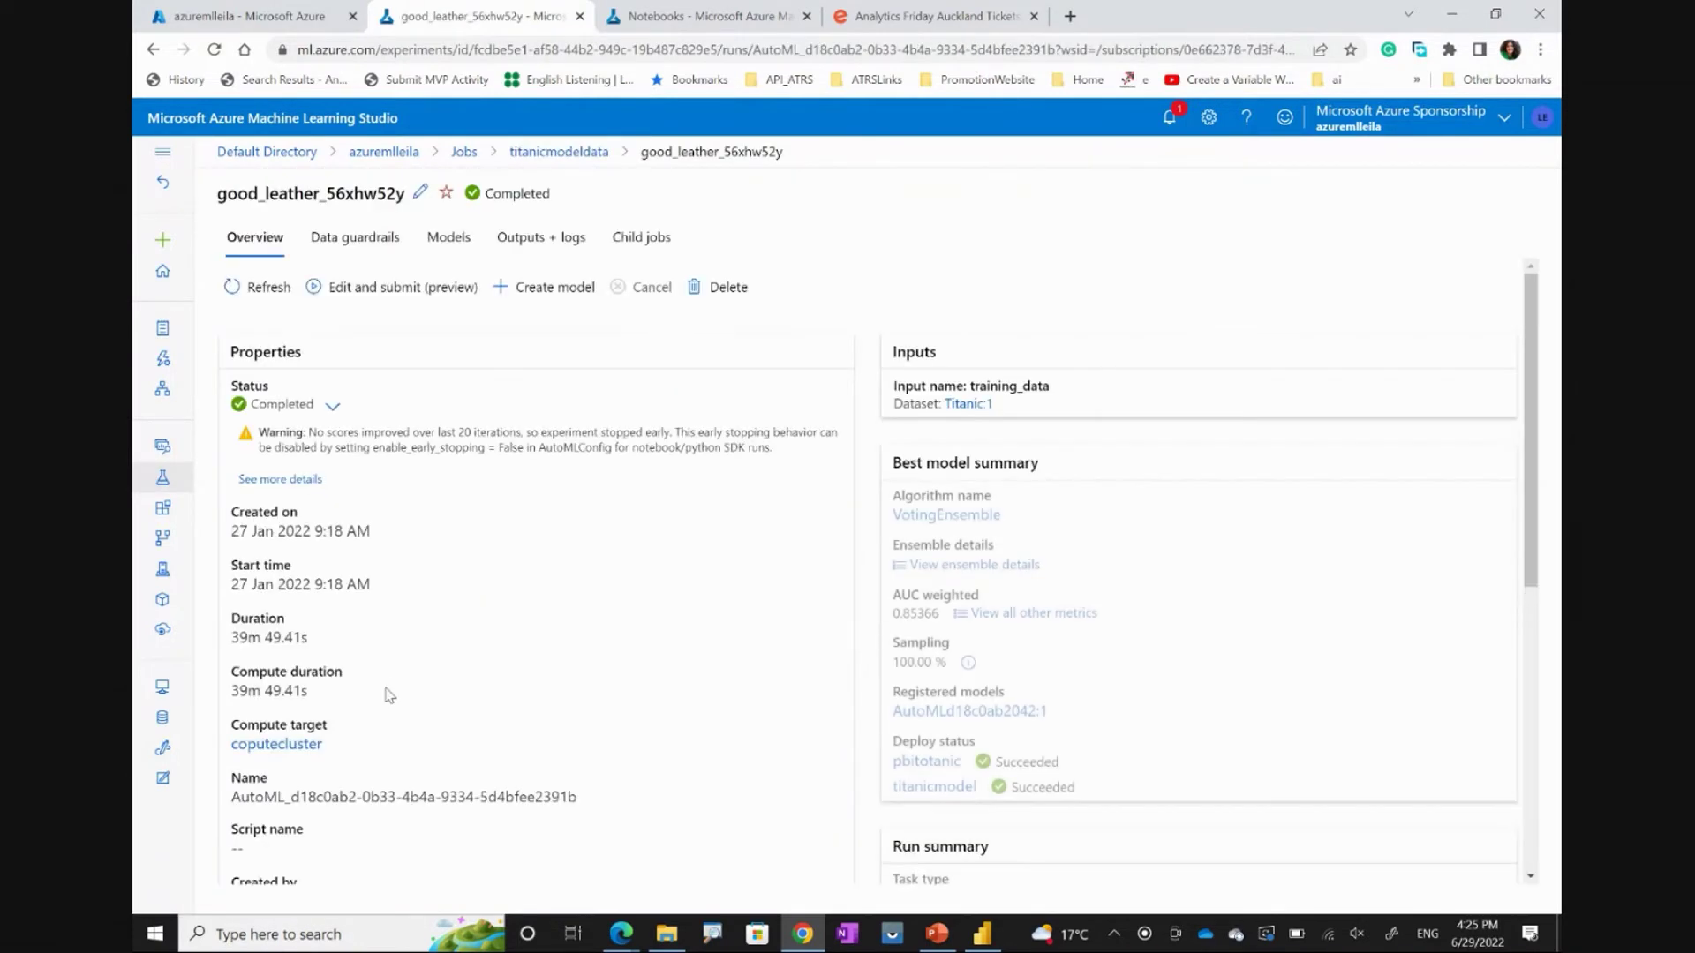
scroll(698, 672, "down", 8)
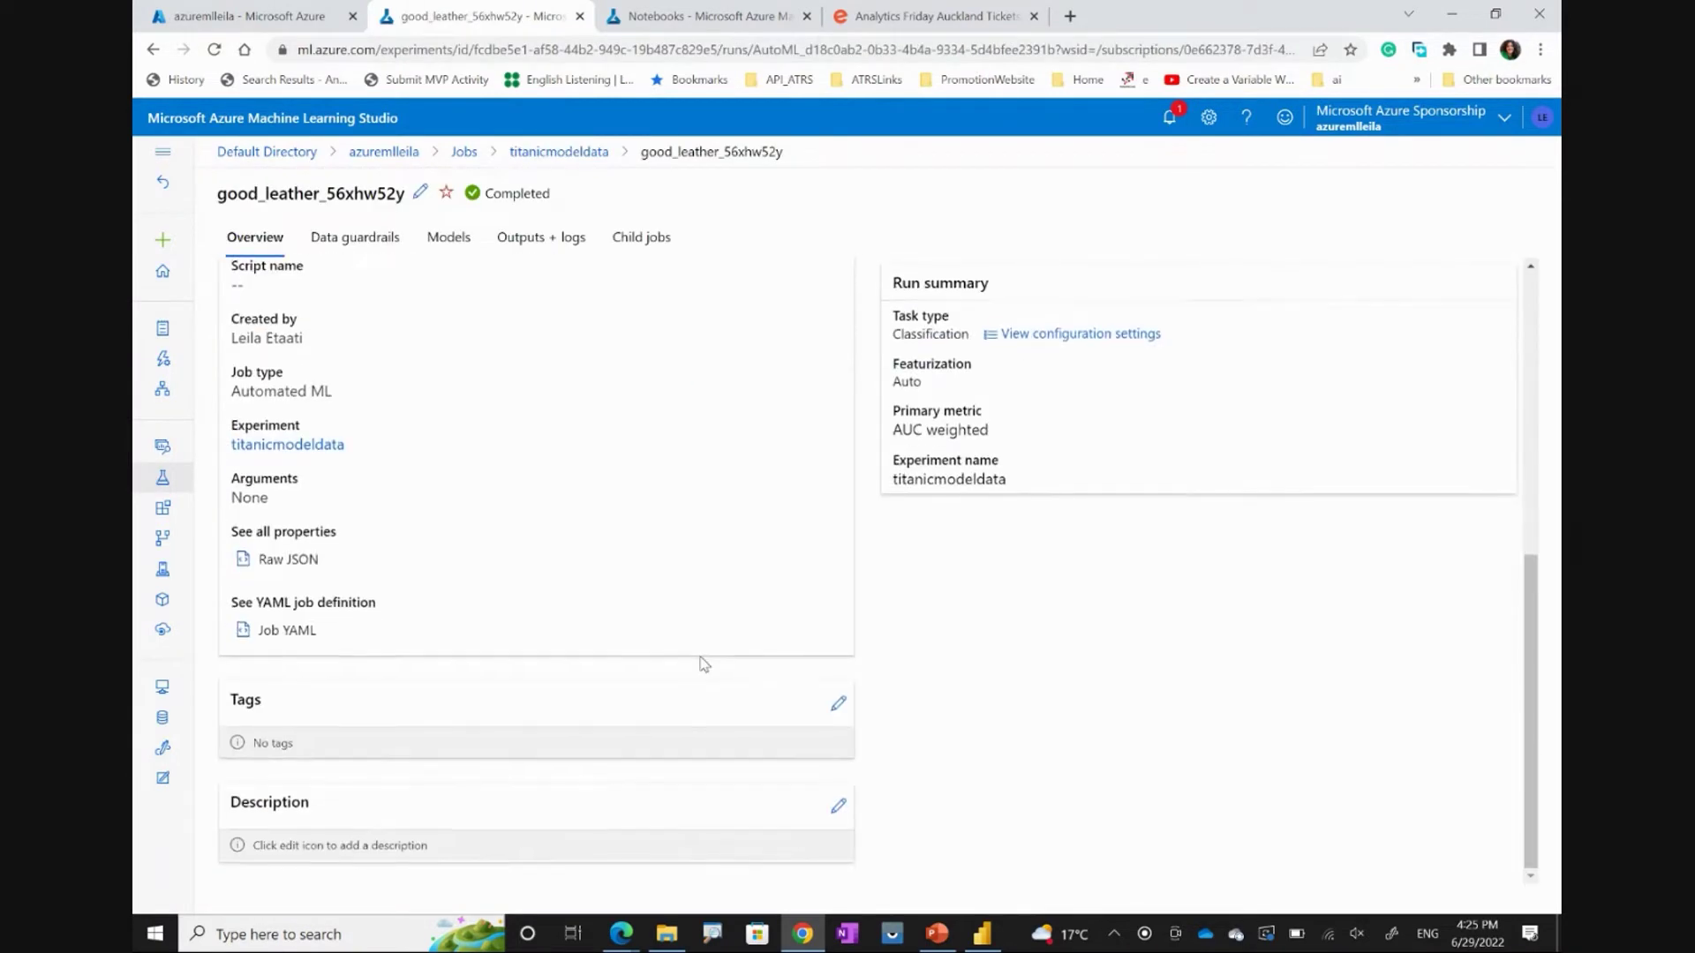
scroll(693, 658, "up", 8)
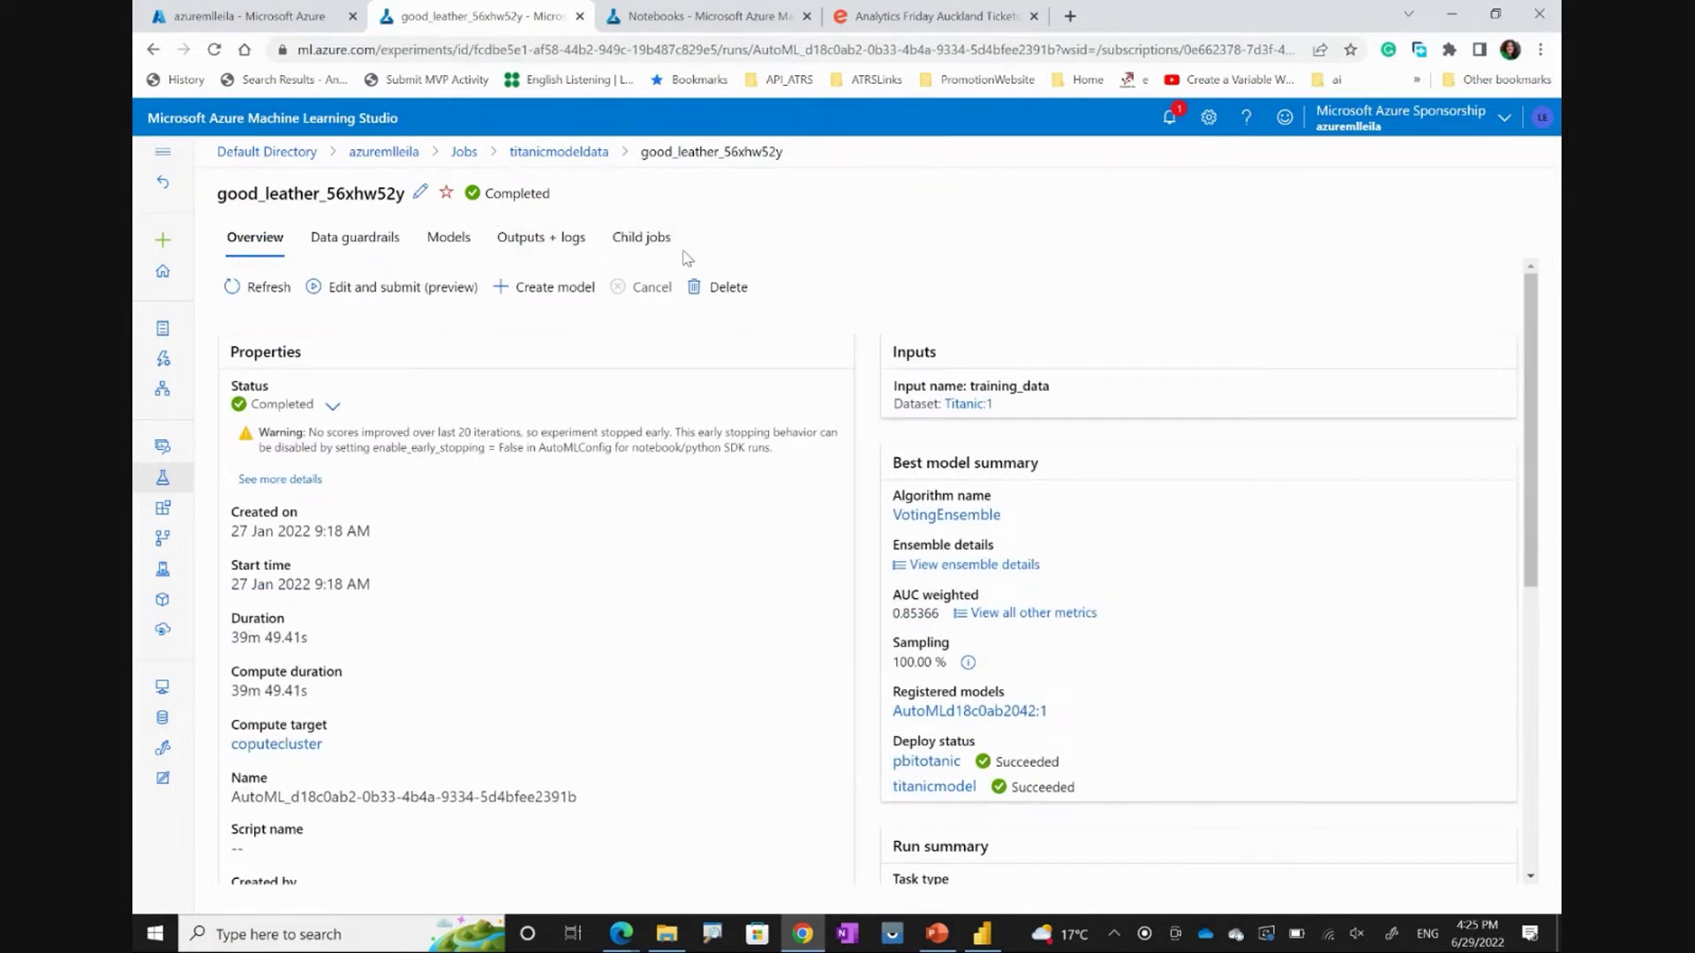
left_click(642, 253)
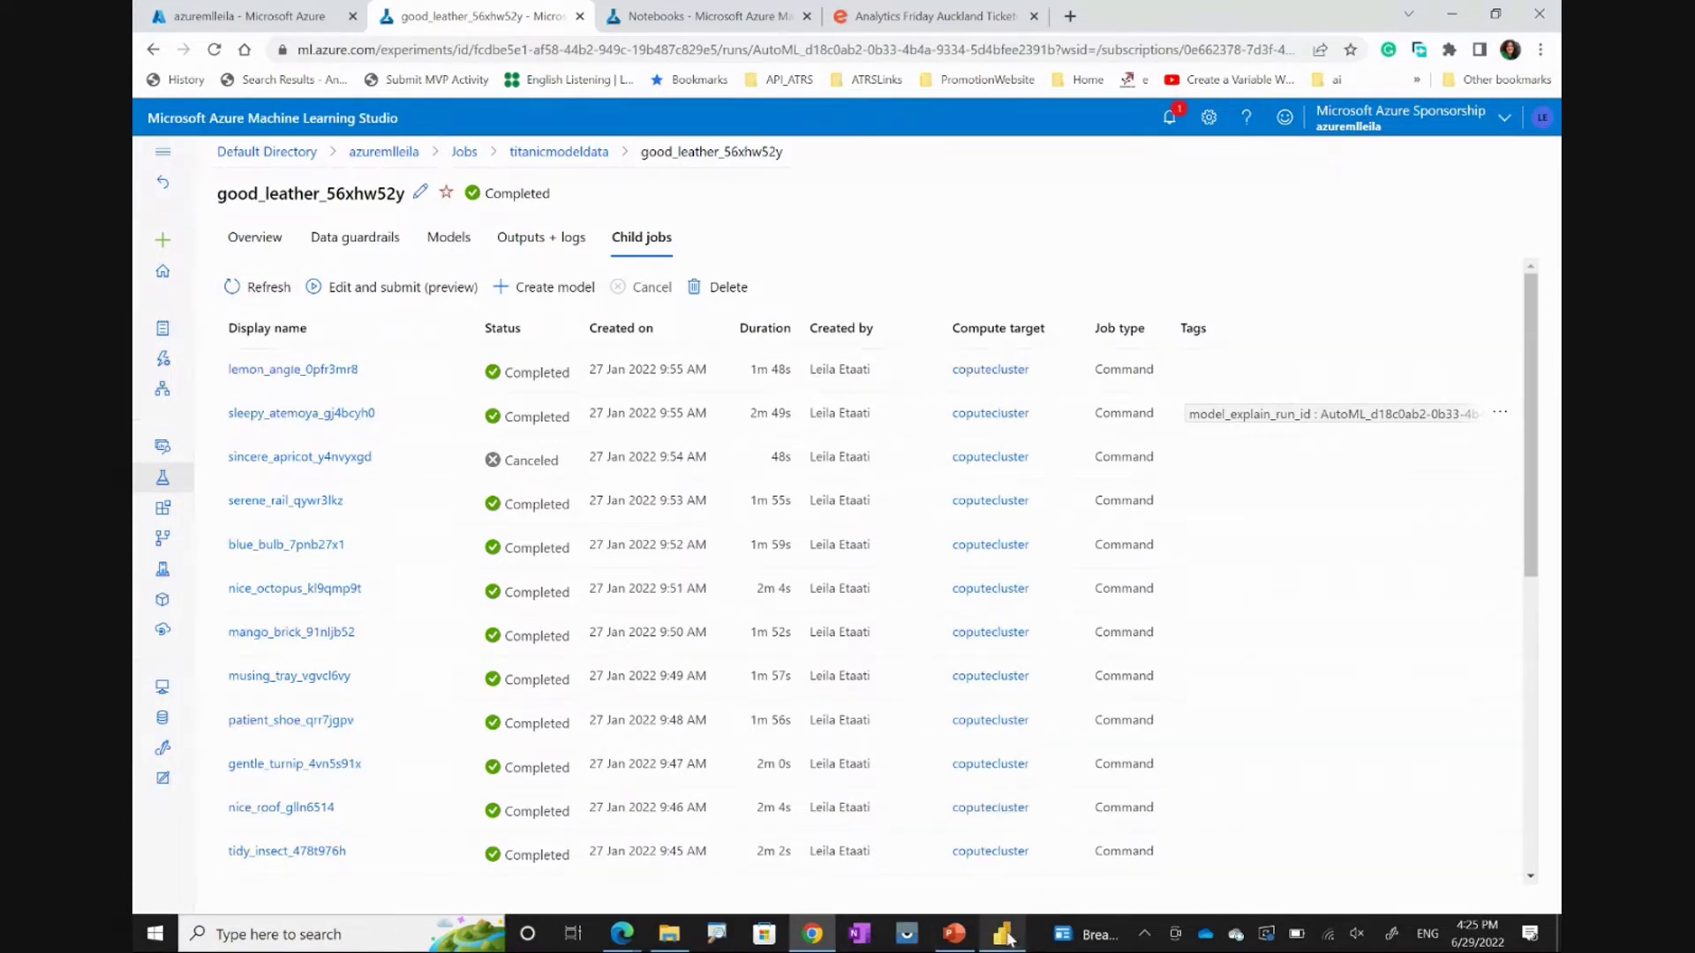
left_click(1006, 938)
left_click(1006, 937)
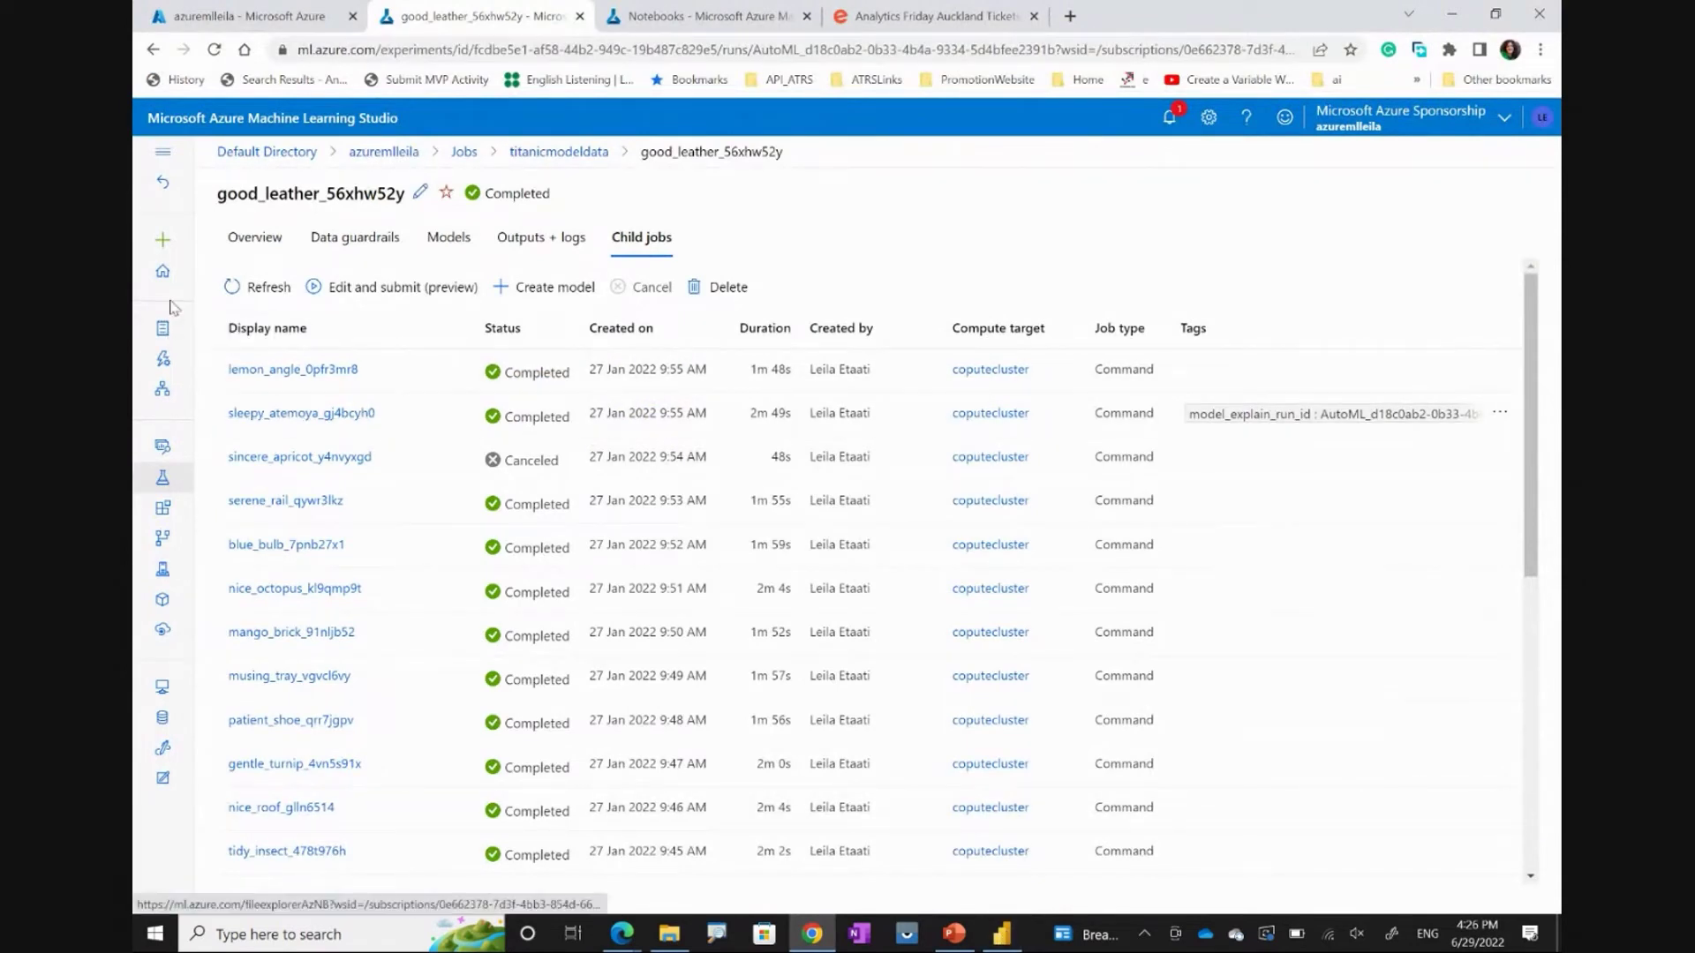
Open the pbitotanic real-time endpoint and examine its consumption info and C# sample code
left_click(163, 274)
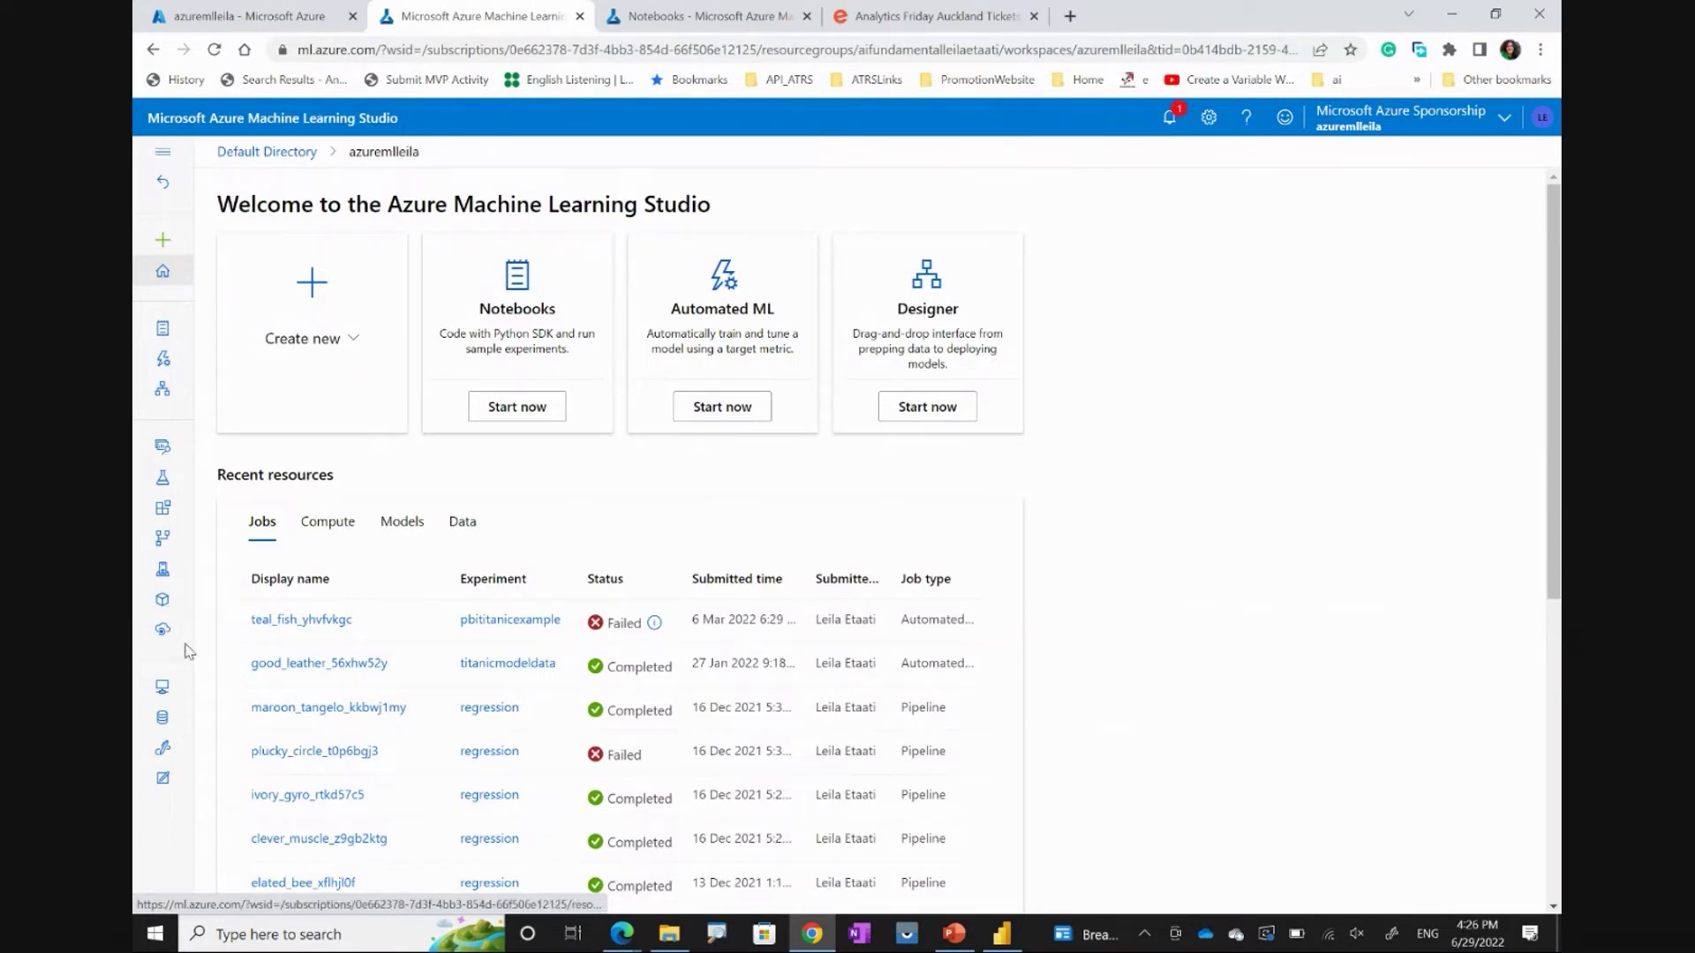
left_click(161, 631)
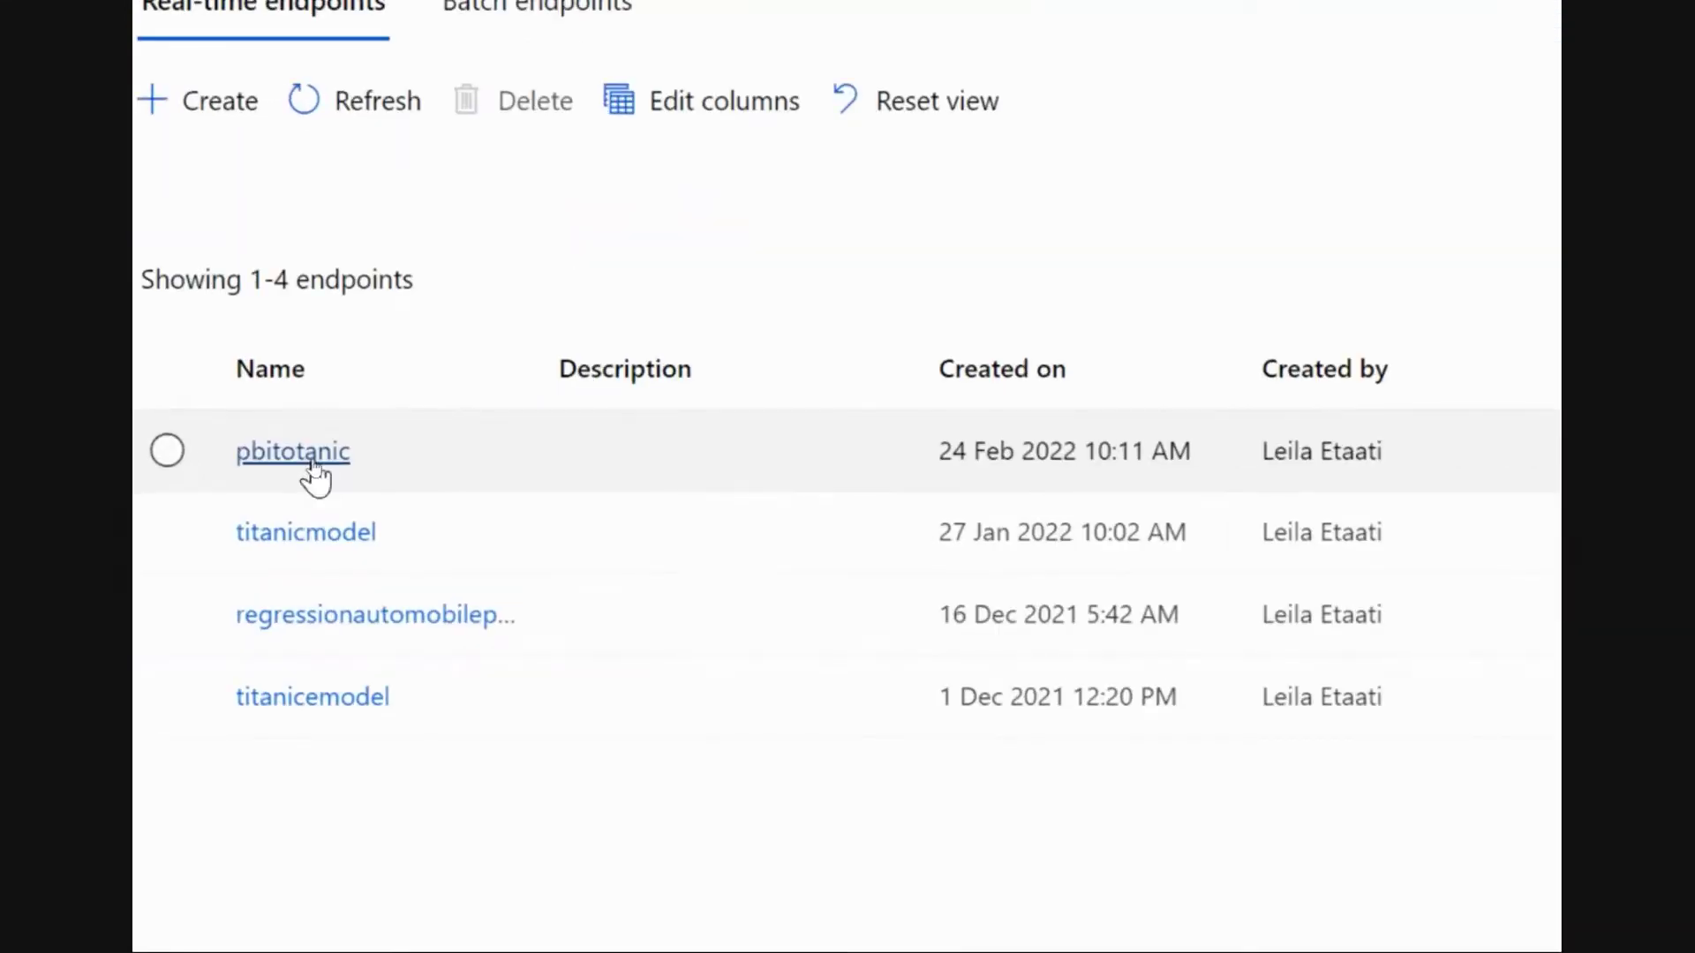
left_click(314, 461)
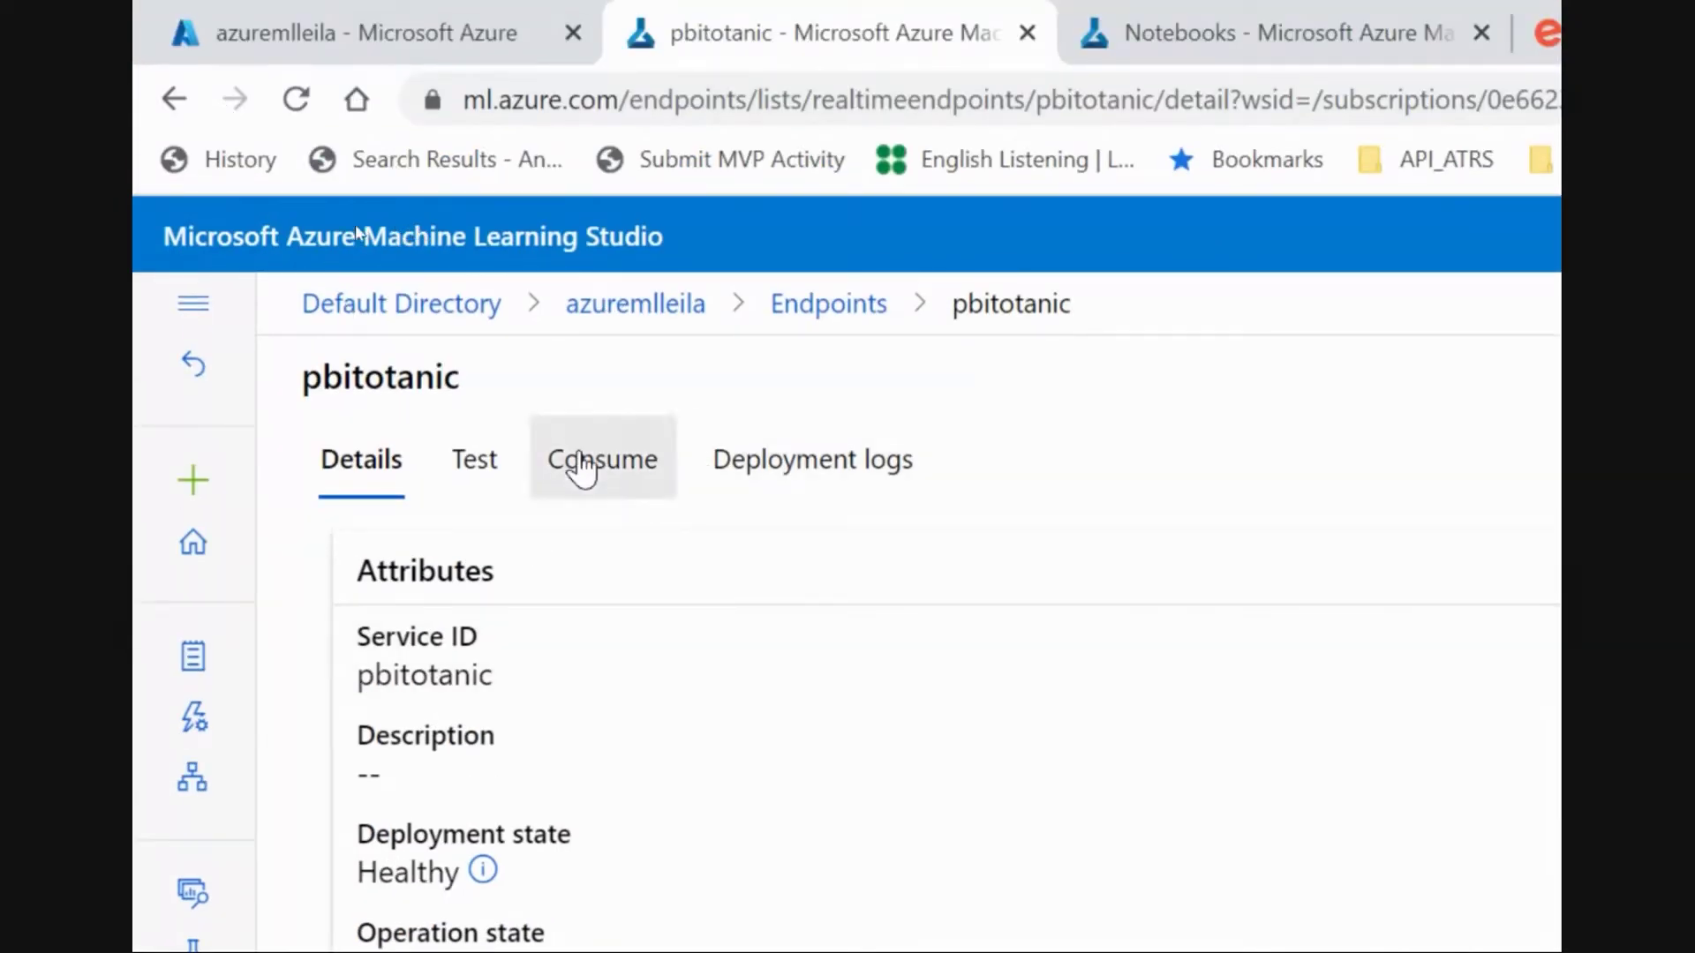
left_click(582, 466)
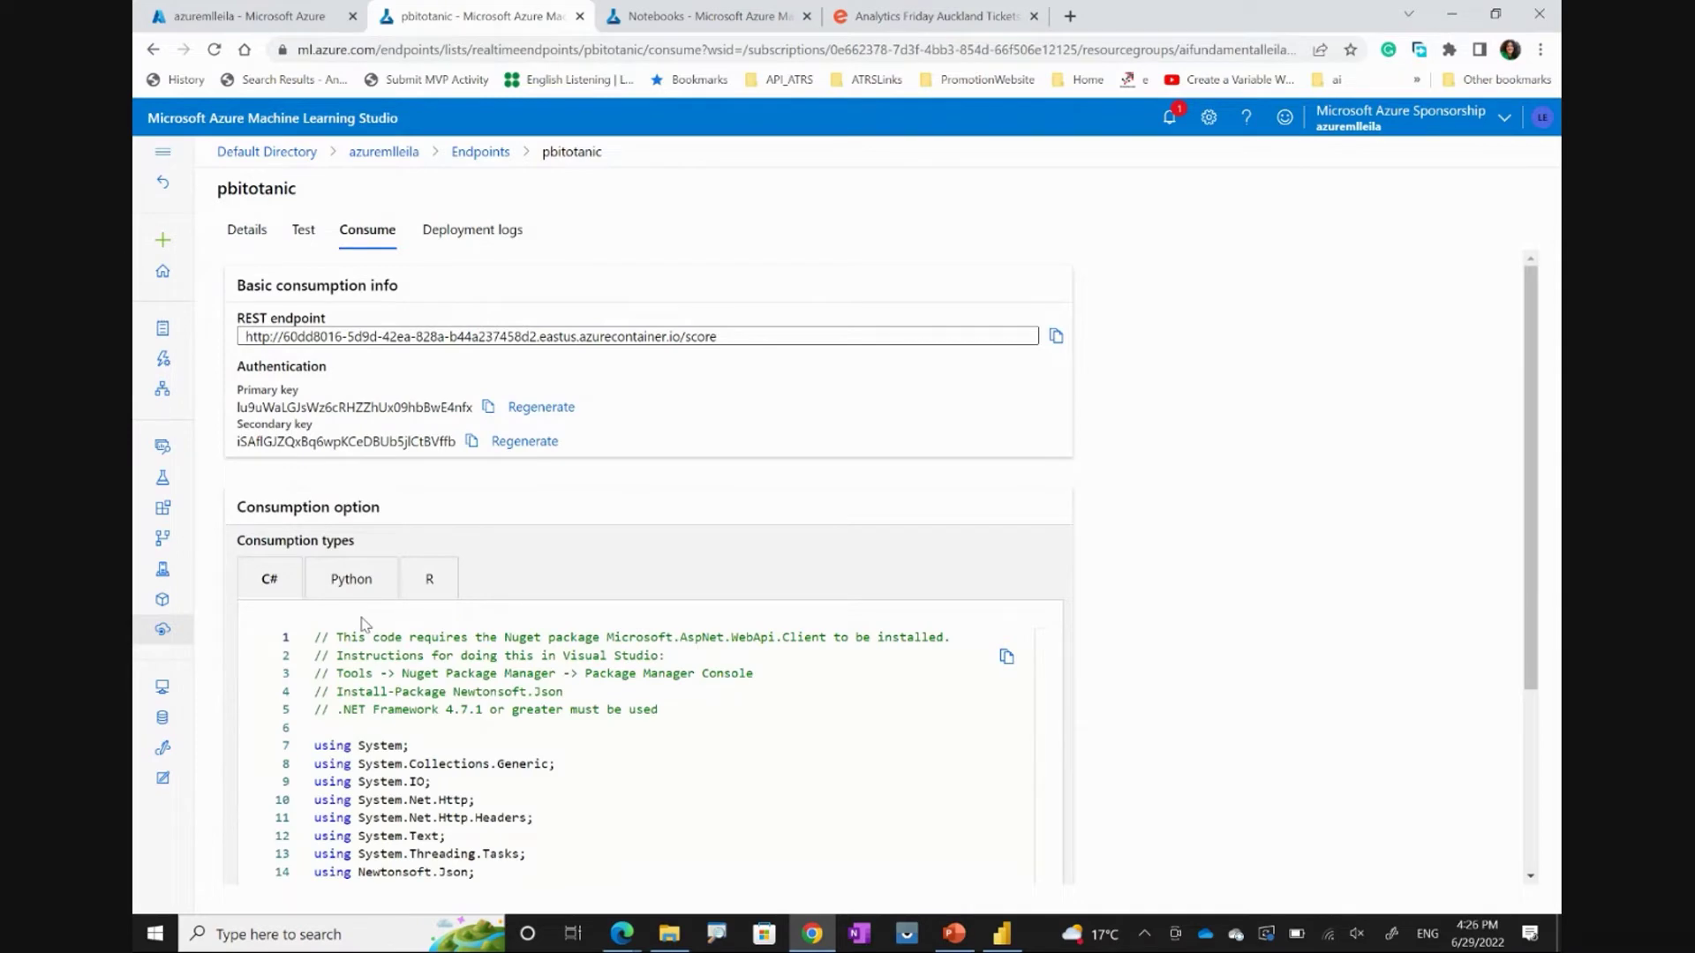
scroll(362, 680, "down", 4)
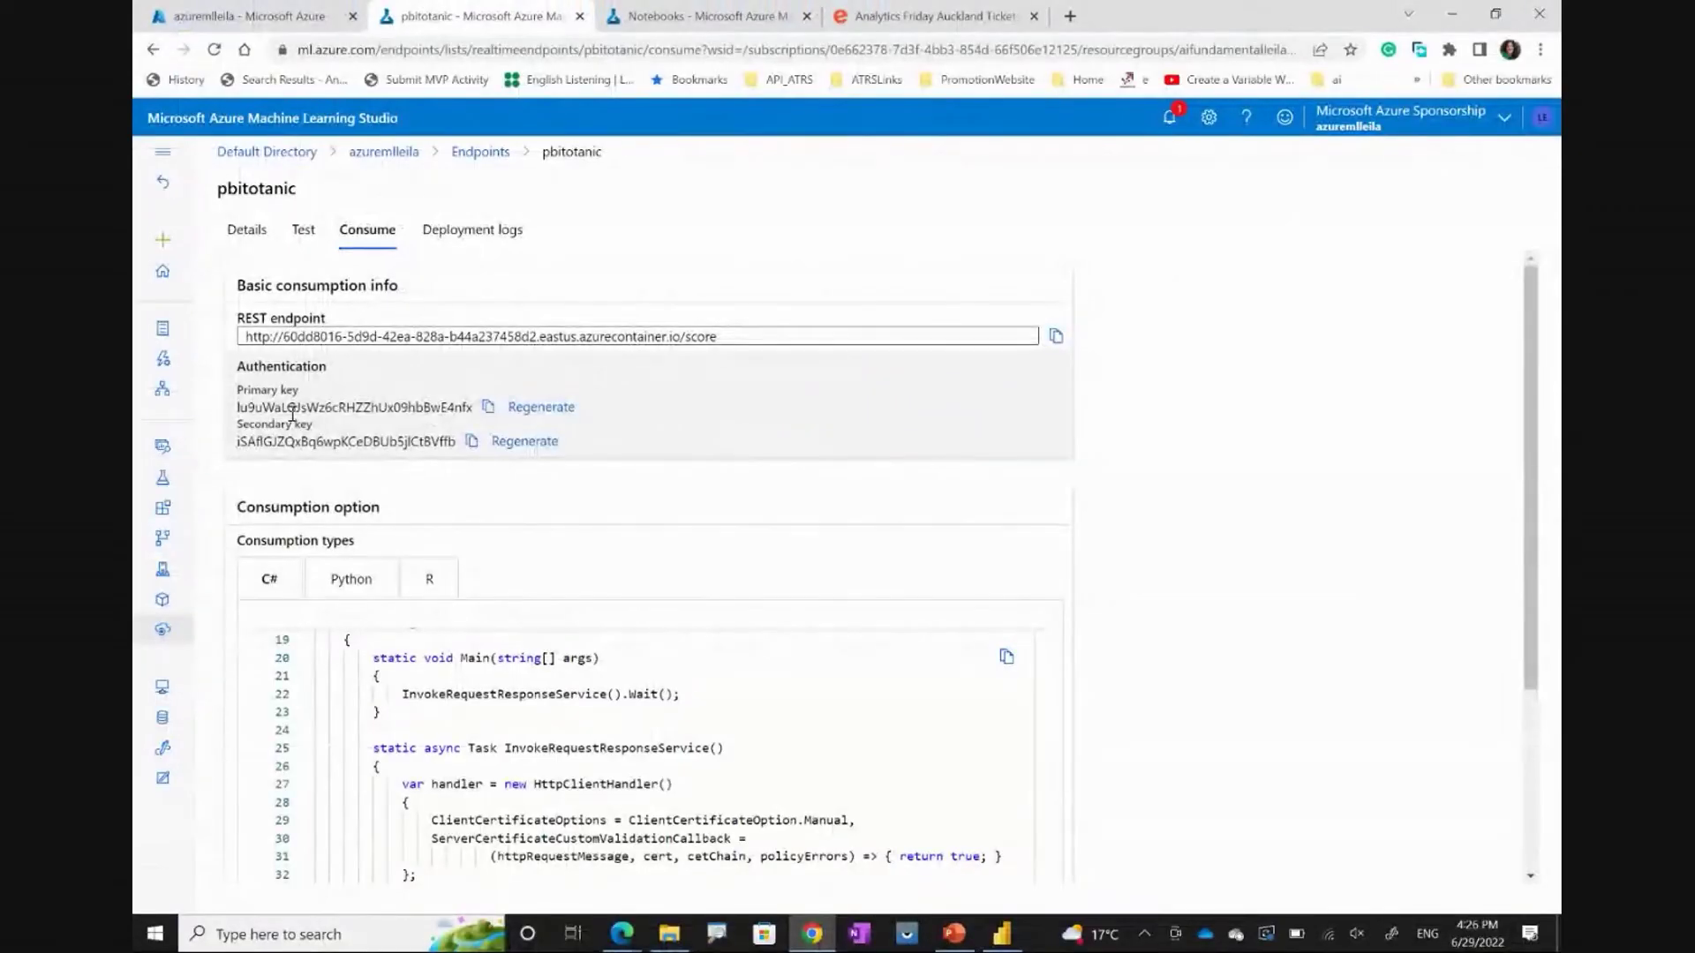
Switch to Power BI Desktop and open the Power Query Editor for the Titanic data
left_click(1003, 936)
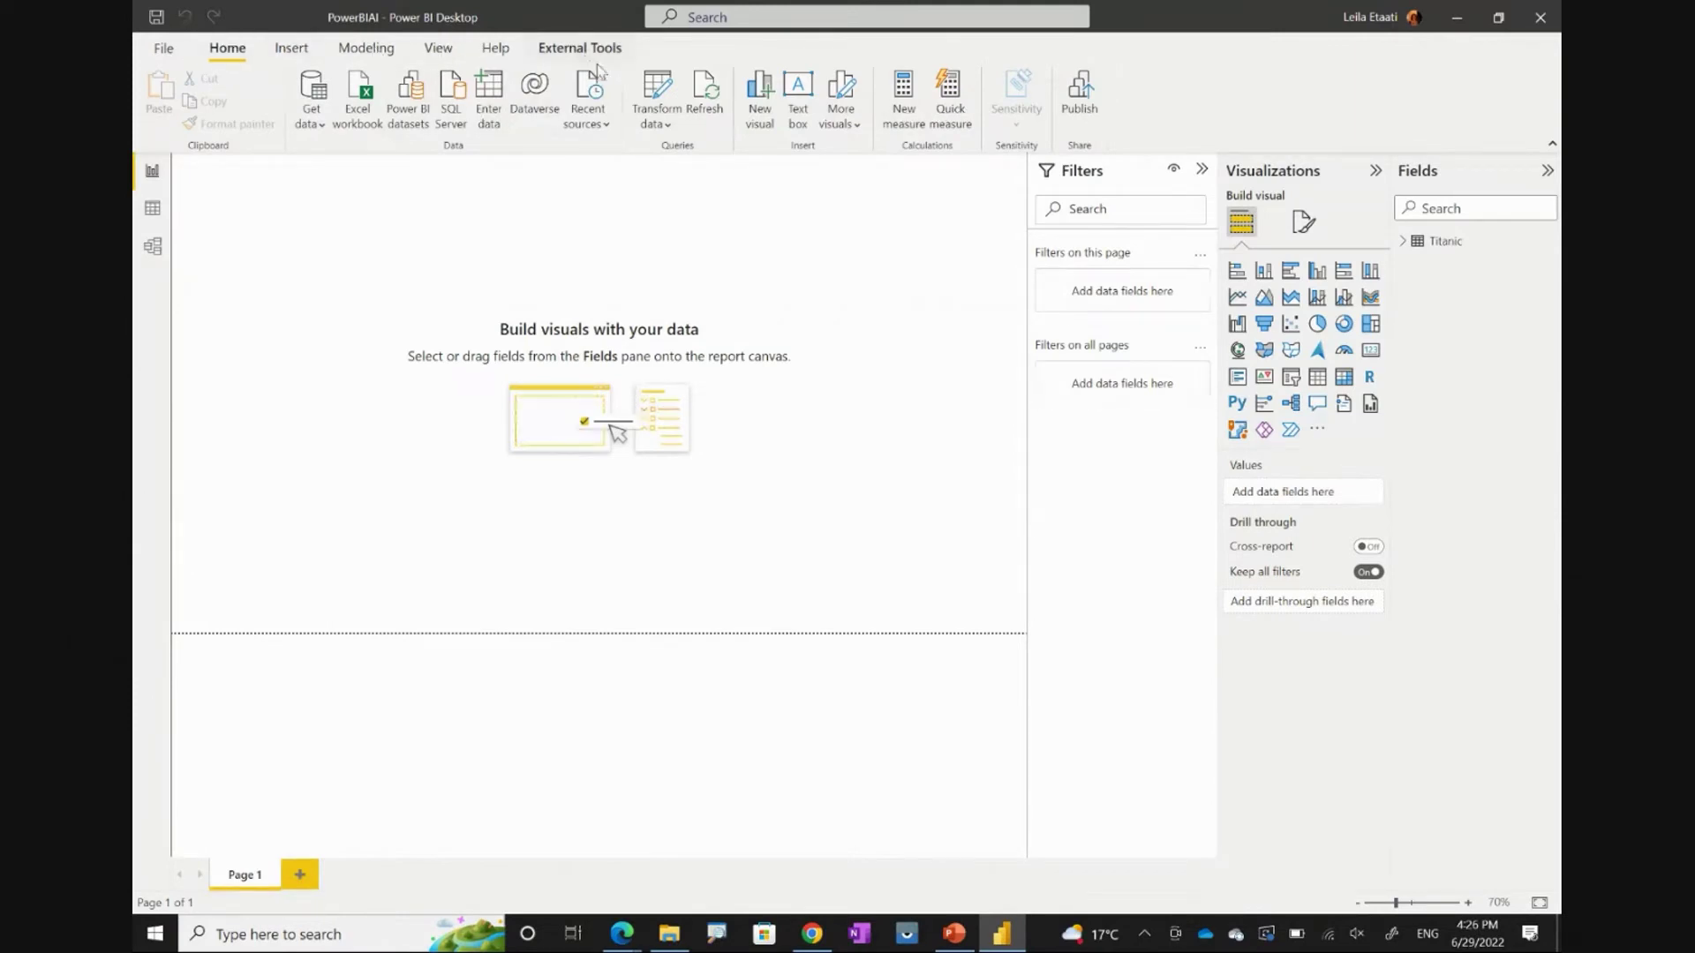
left_click(656, 124)
left_click(676, 158)
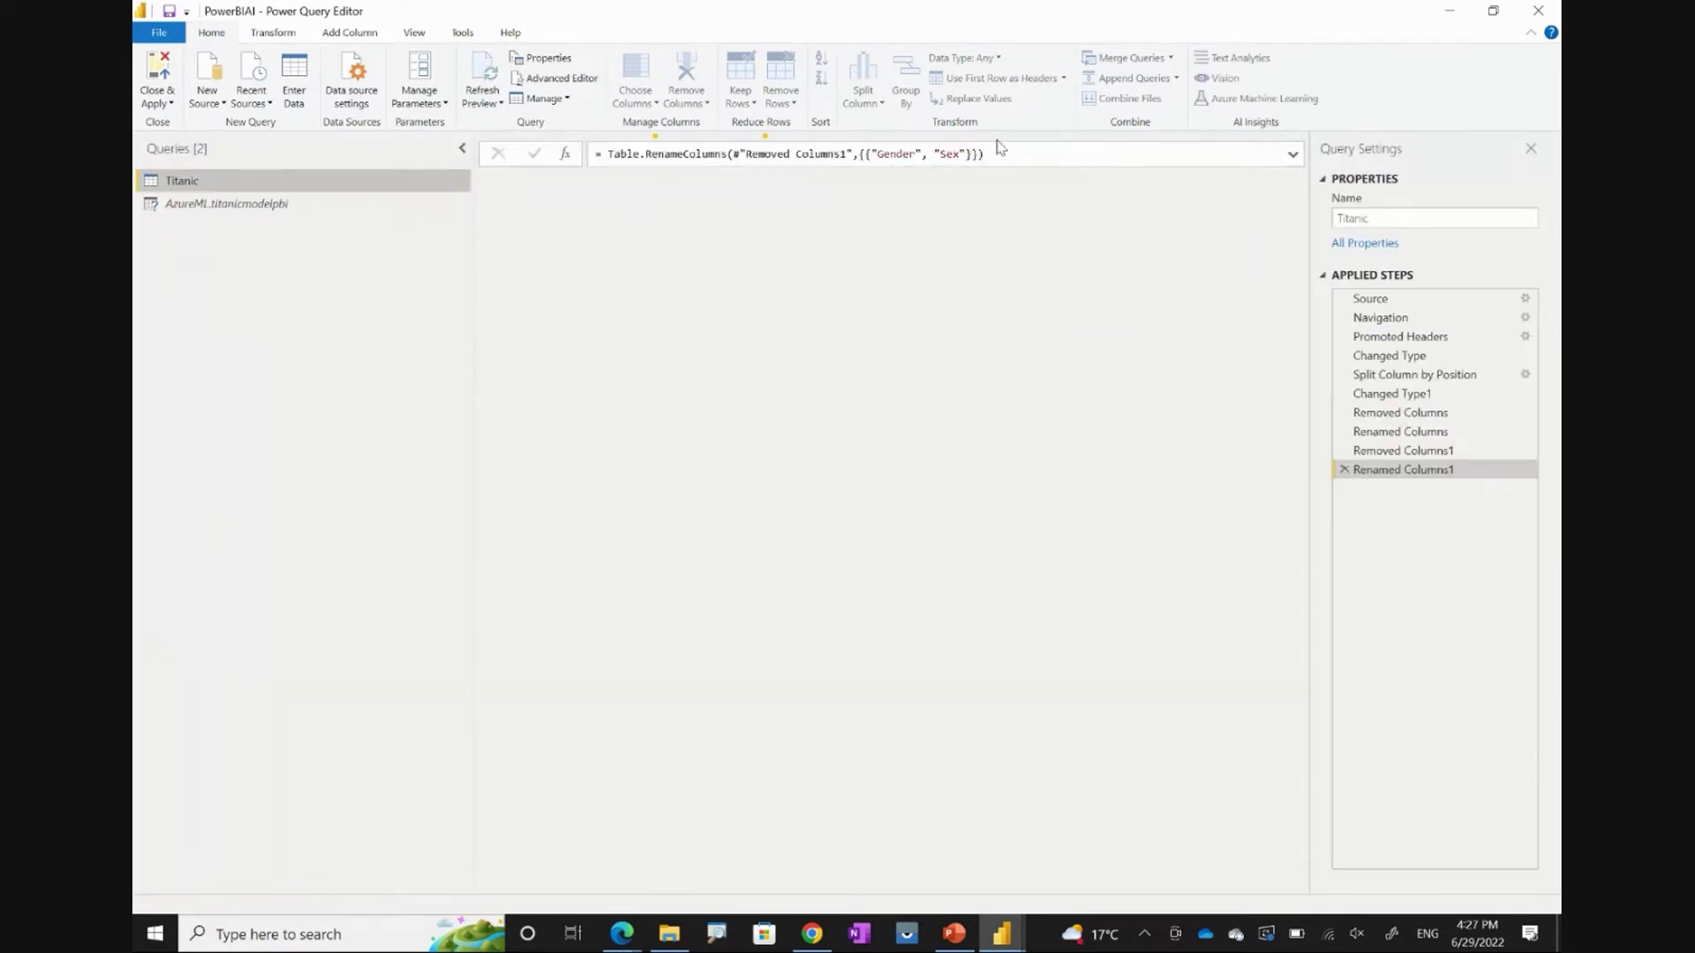
Apply the AzureML.titanicmodelpbi model to the Titanic query, using Pclass, Sex and Age as inputs, and view the available transform options
left_click(1236, 108)
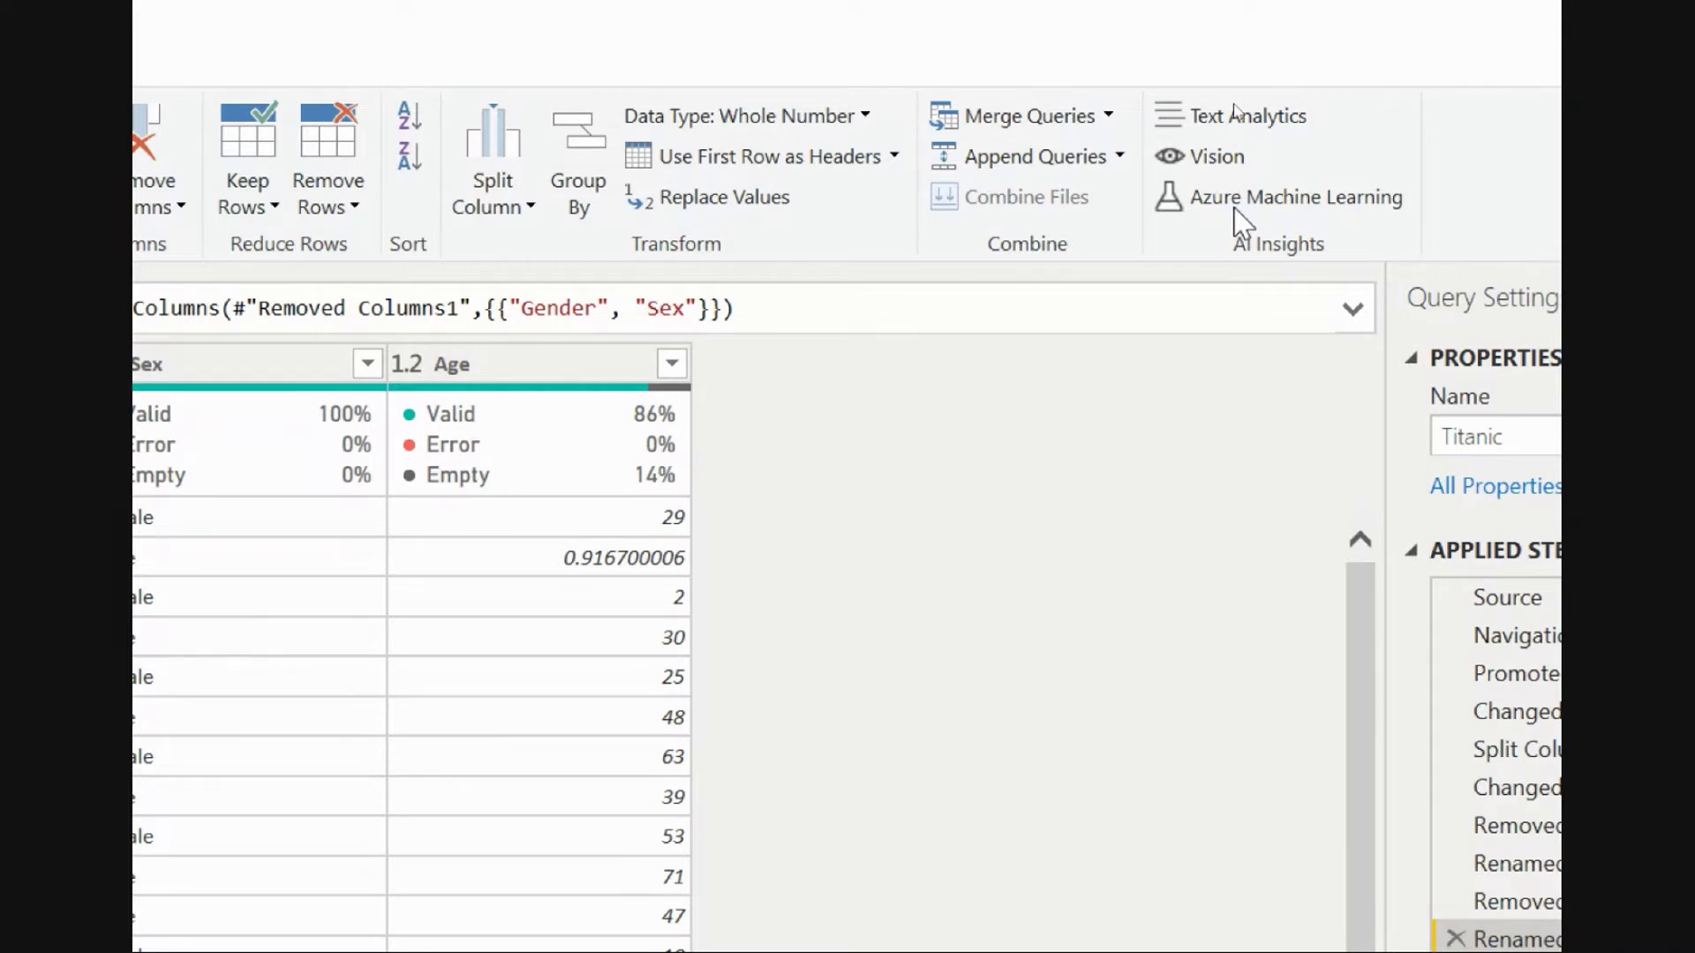
left_click(1298, 208)
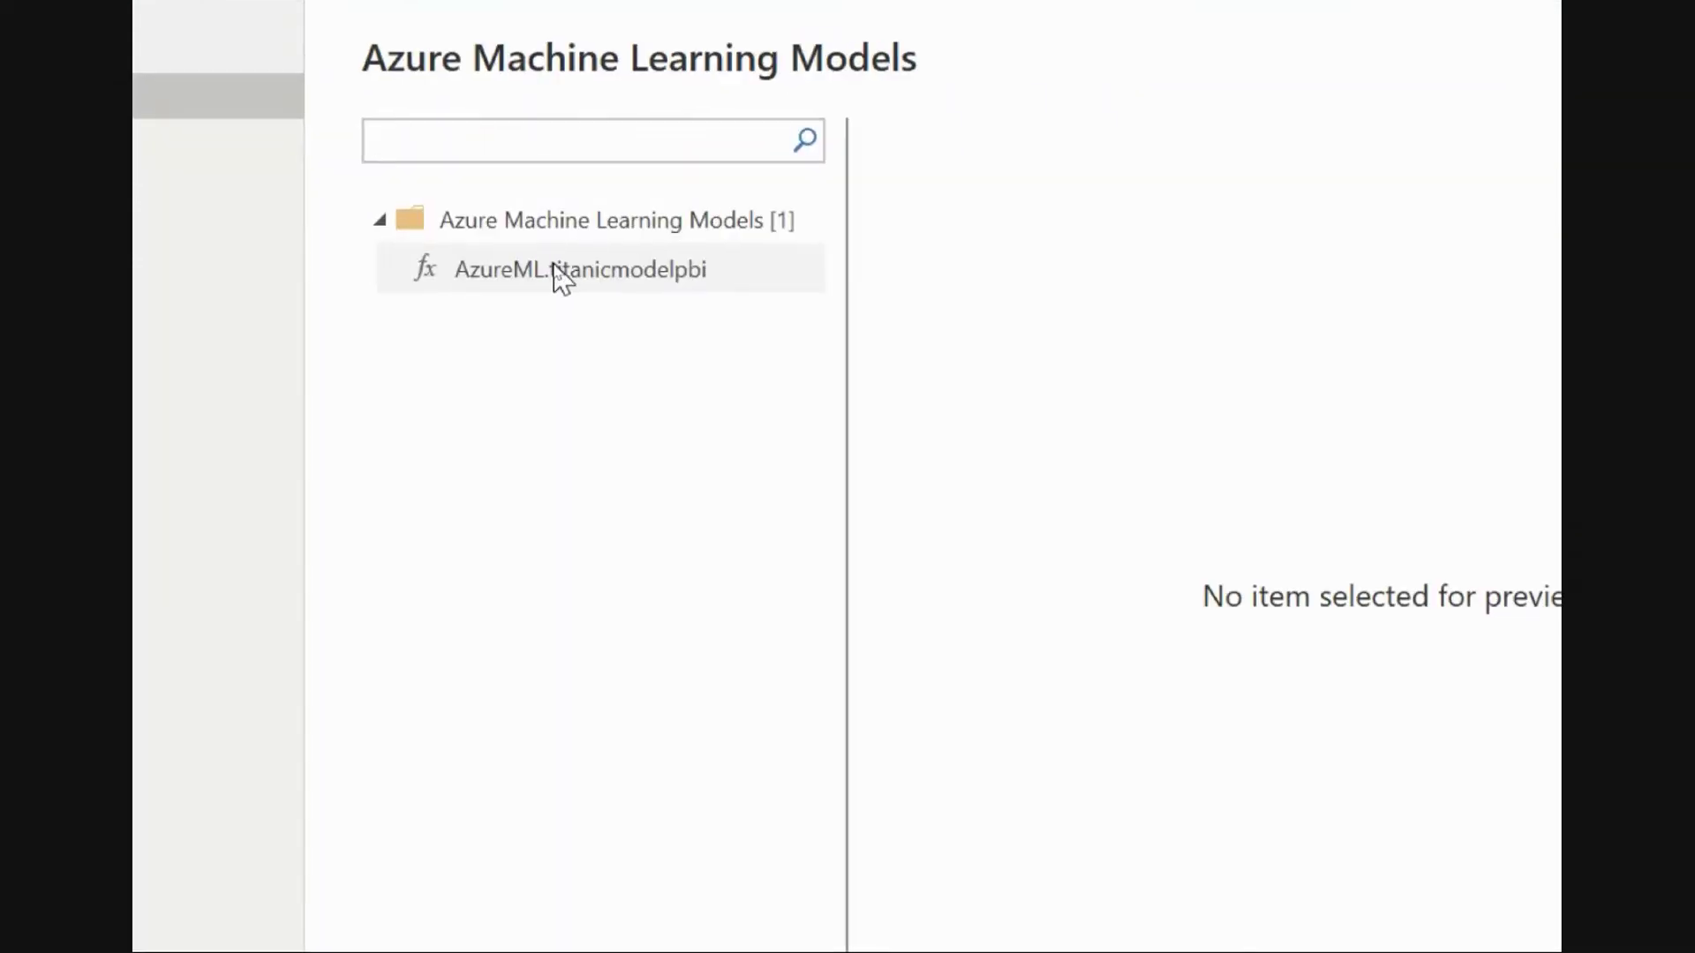
left_click(557, 269)
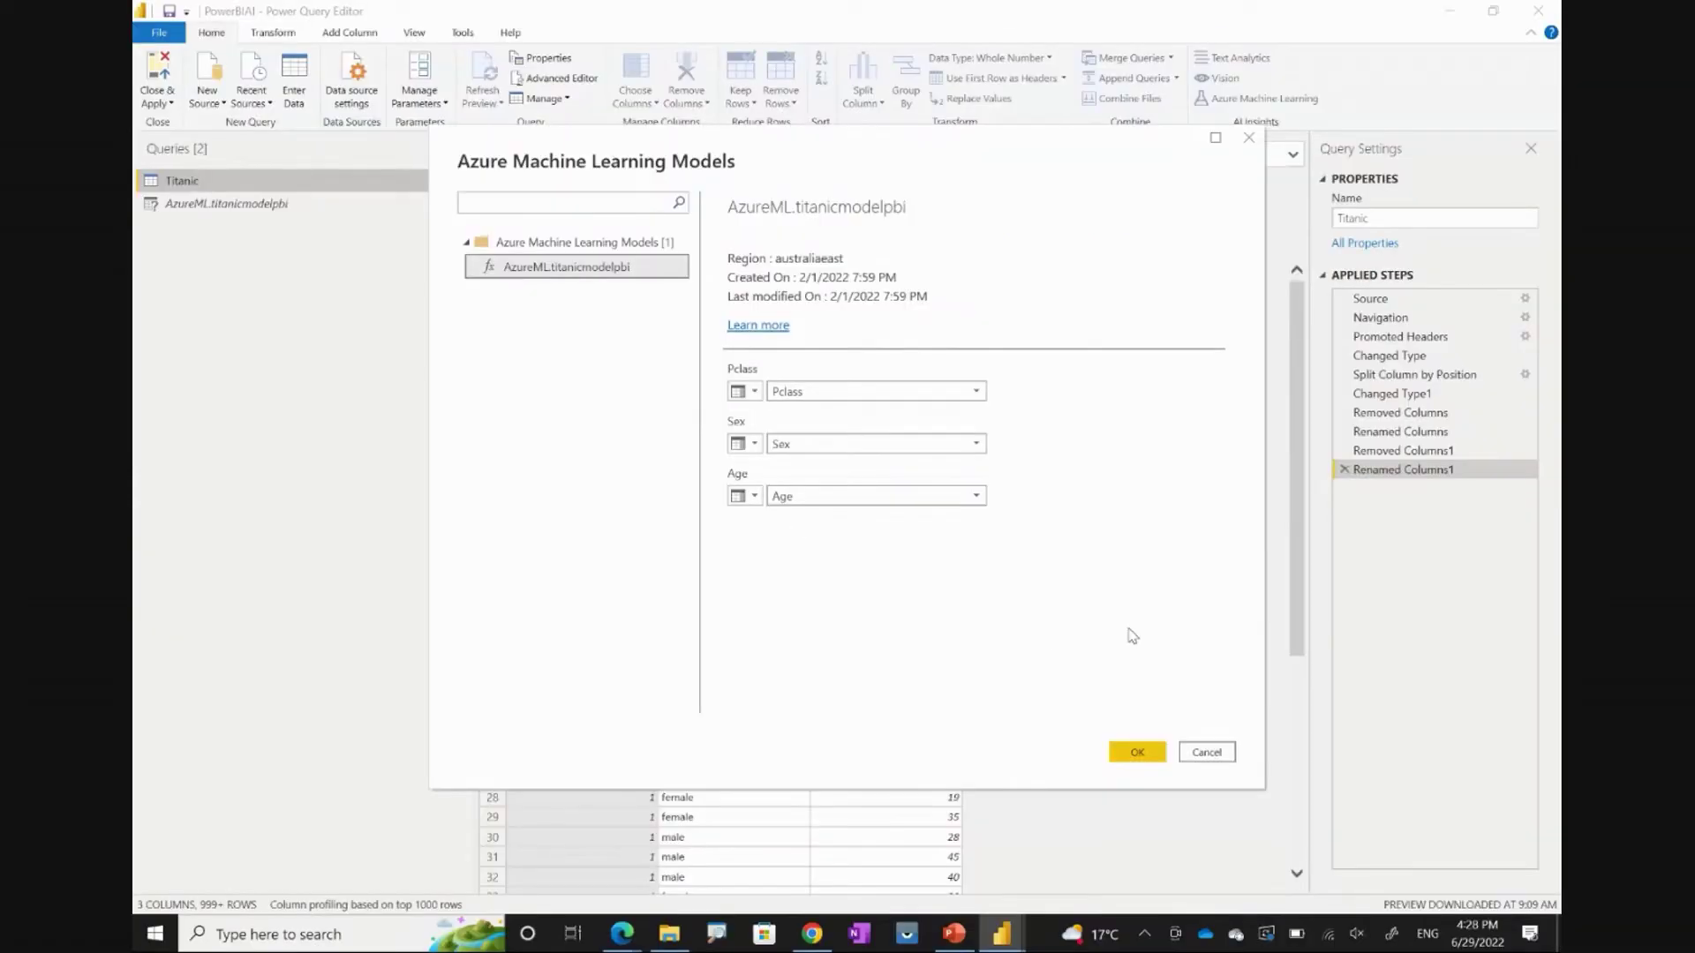
left_click(1137, 753)
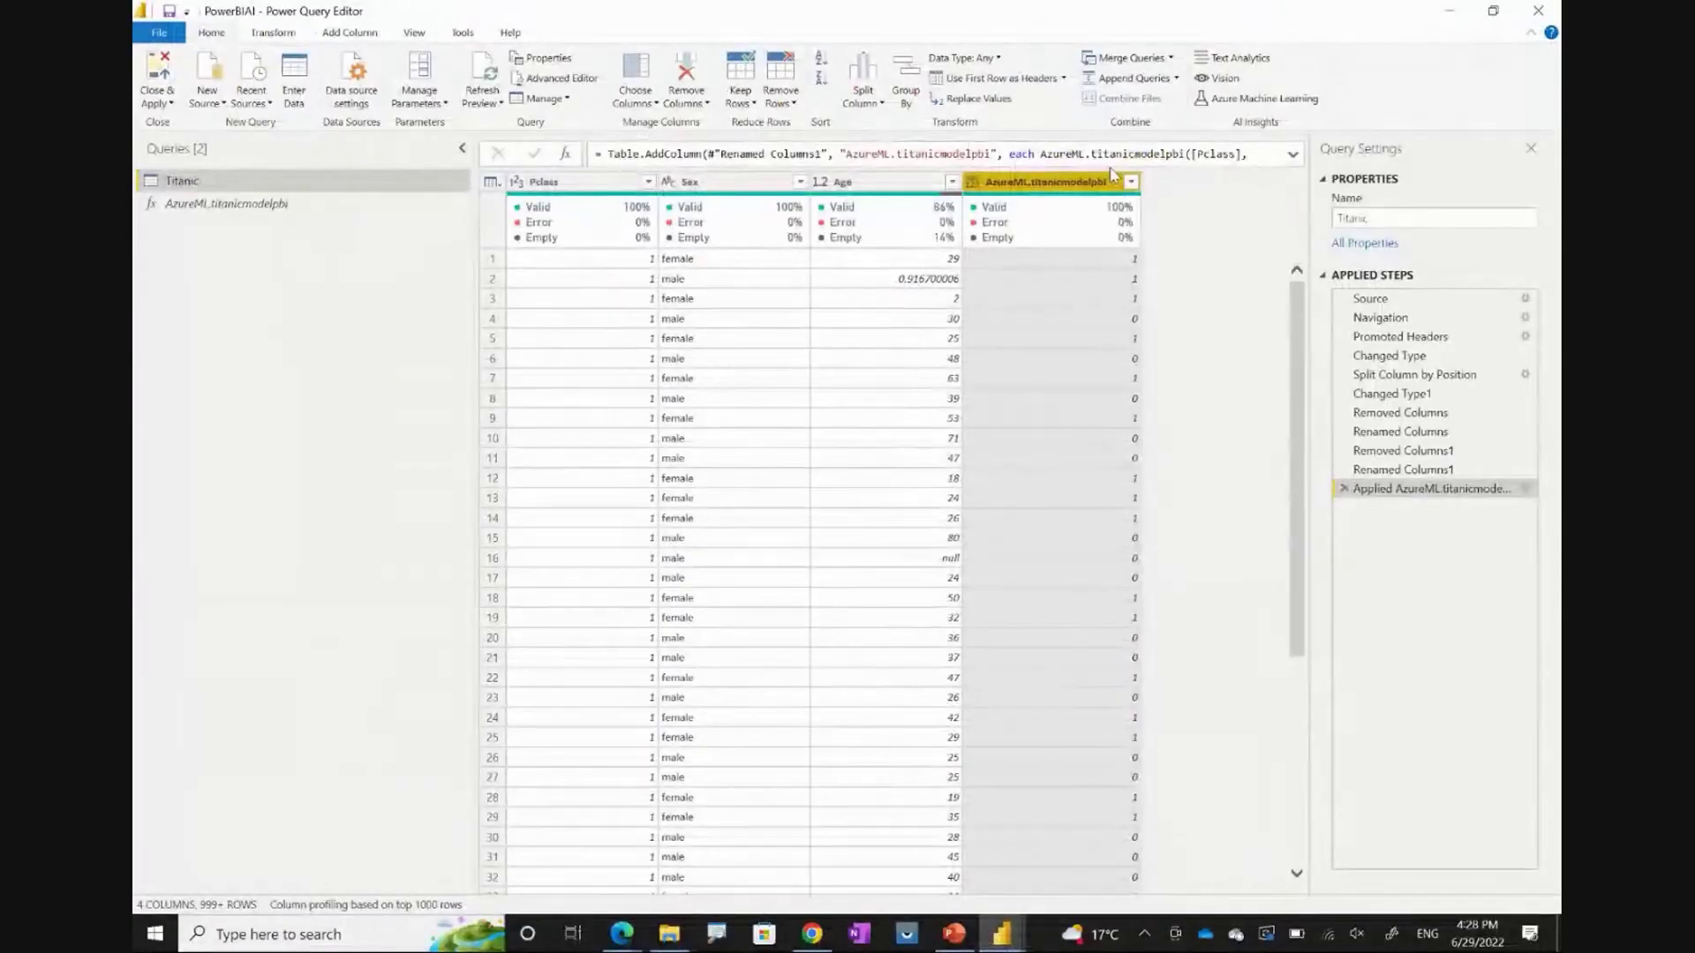
left_click(276, 35)
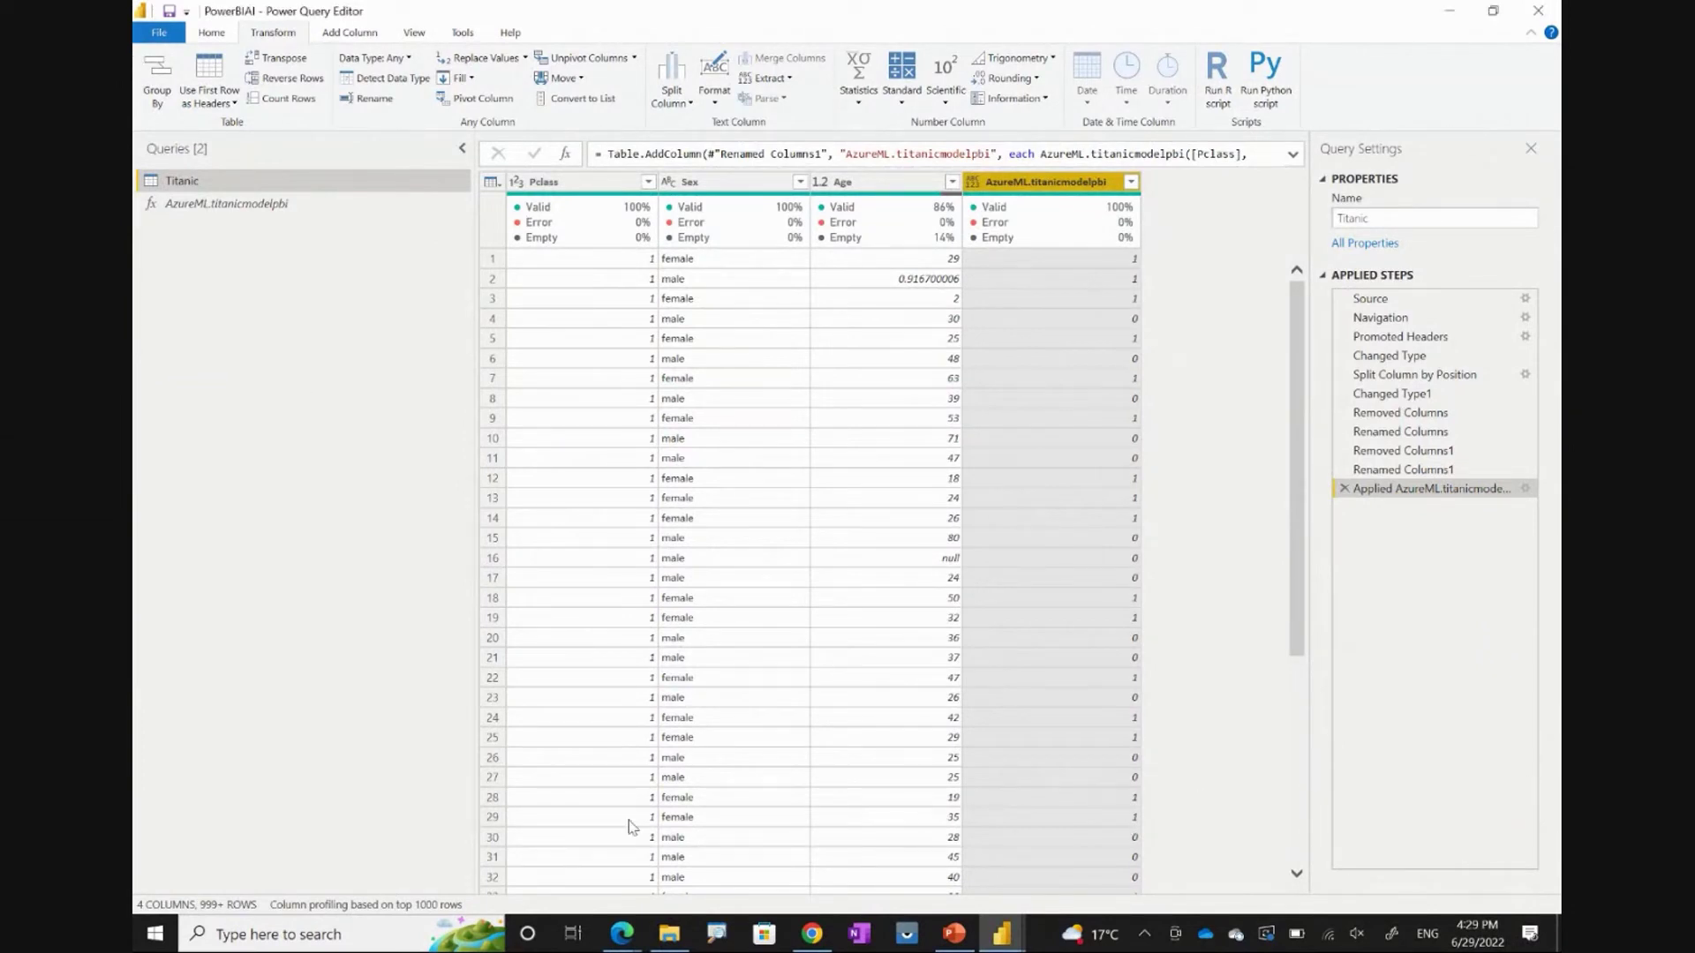
Switch to PowerPoint, present from the current slide, advance past the Azure ML in Power BI slide and examine the workspace connection code
left_click(953, 933)
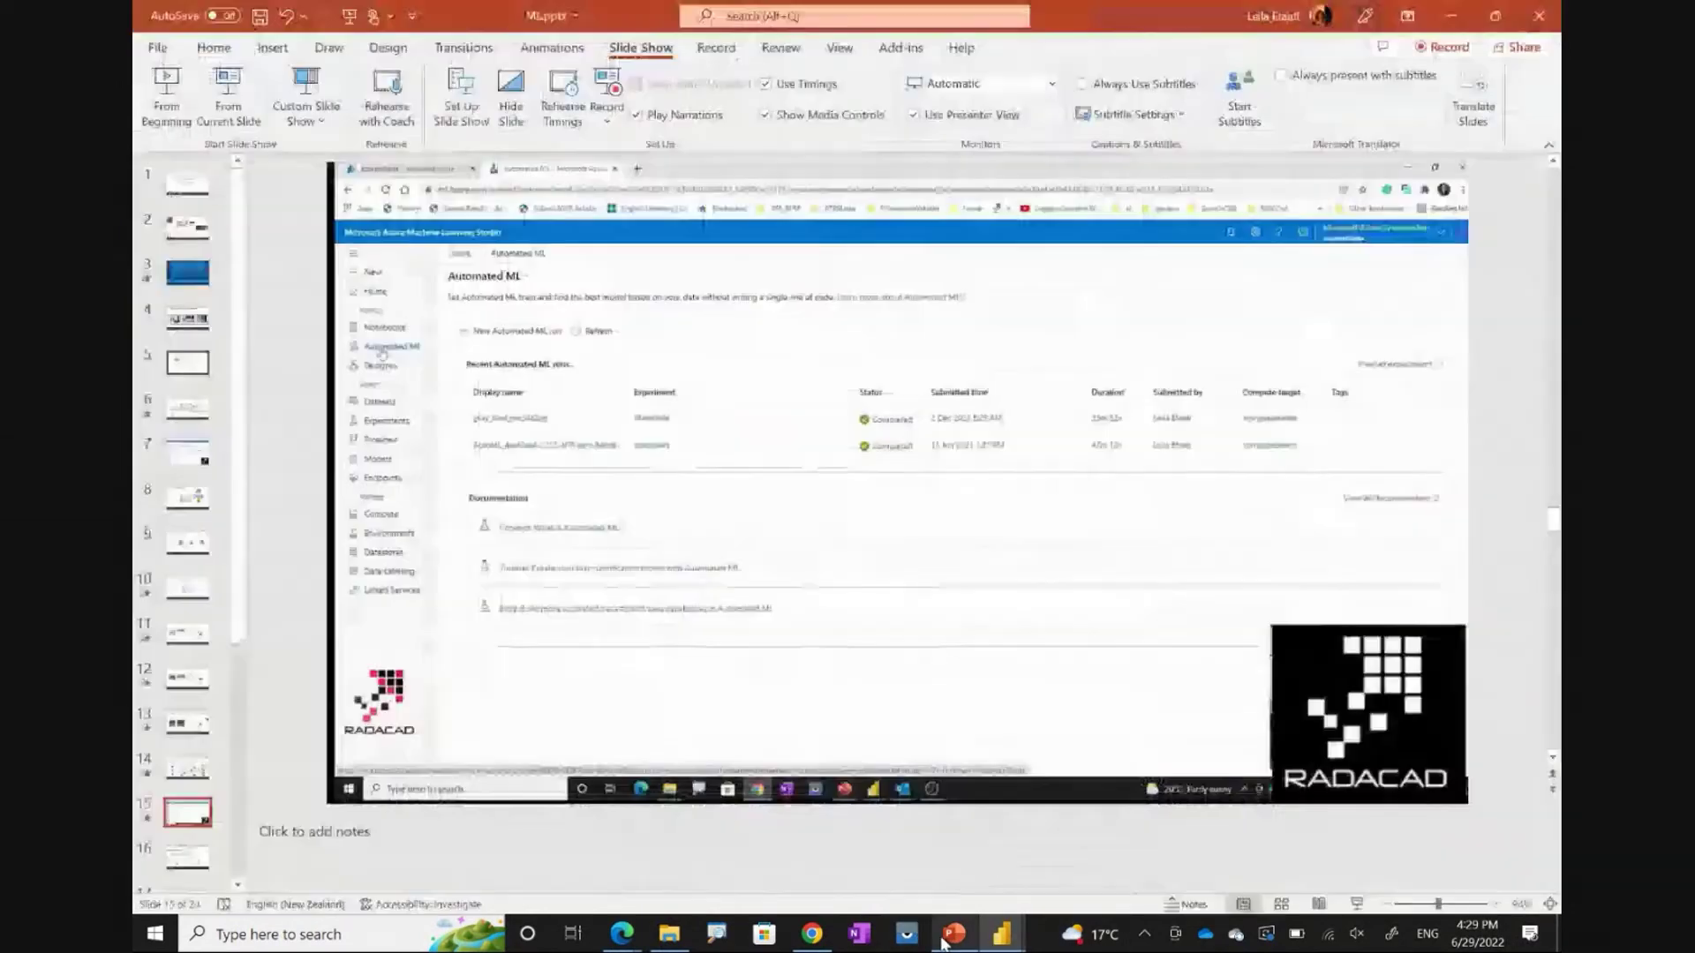
left_click(228, 106)
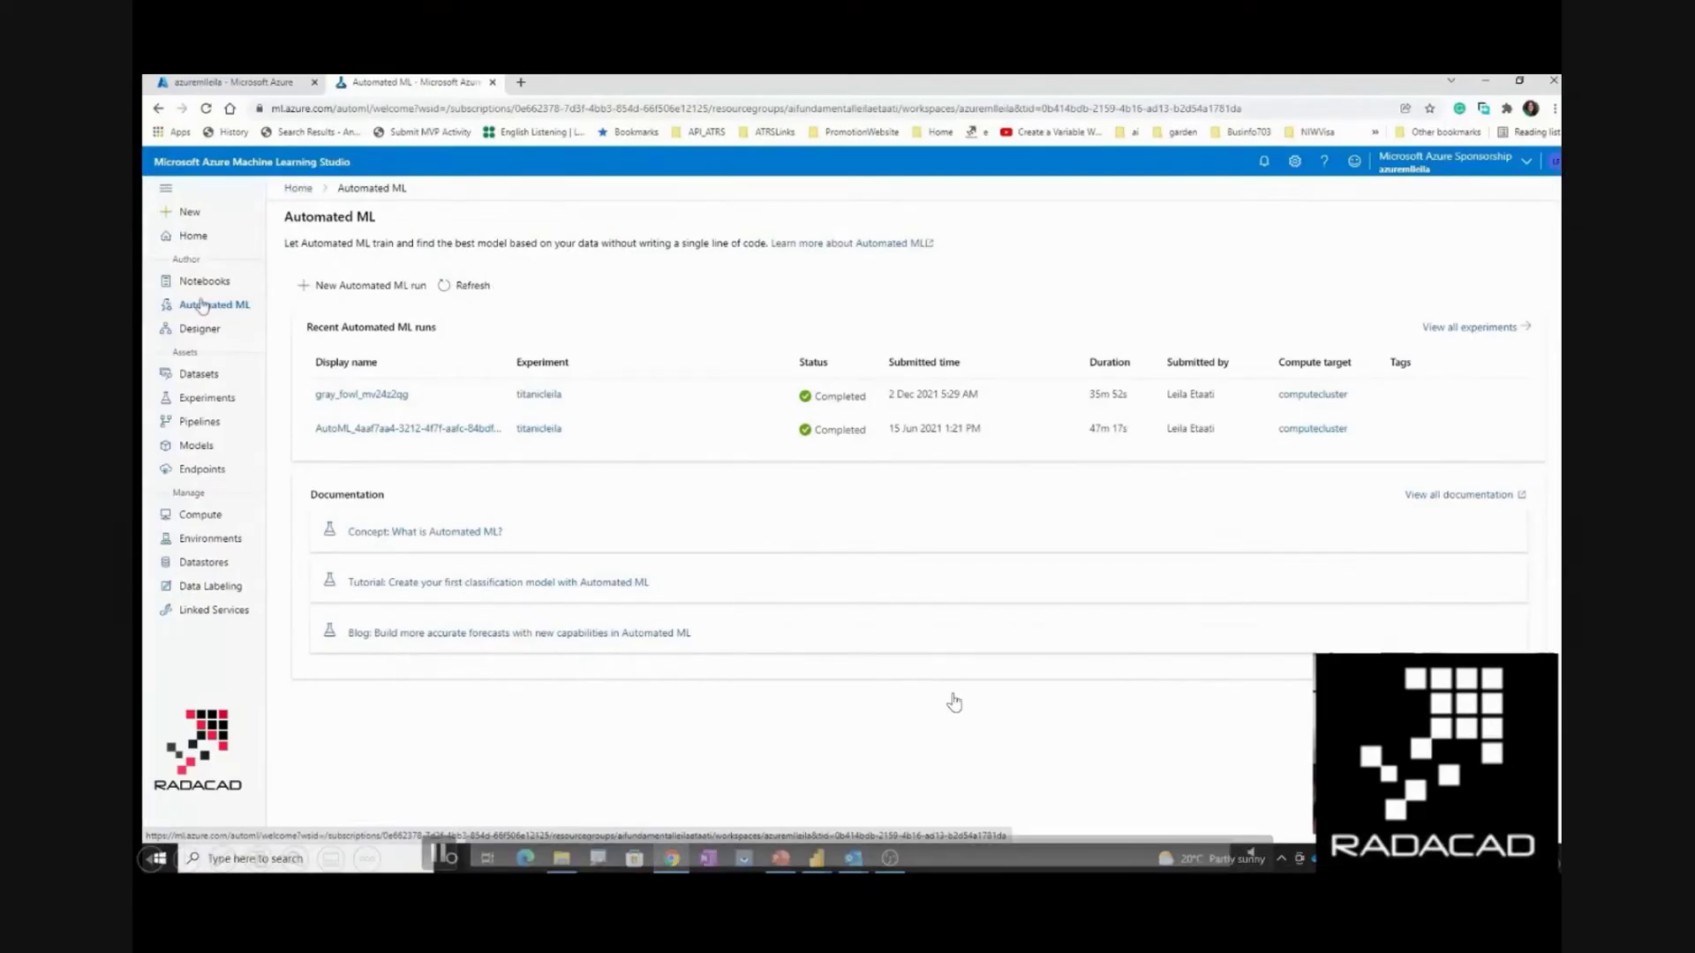
left_click(888, 886)
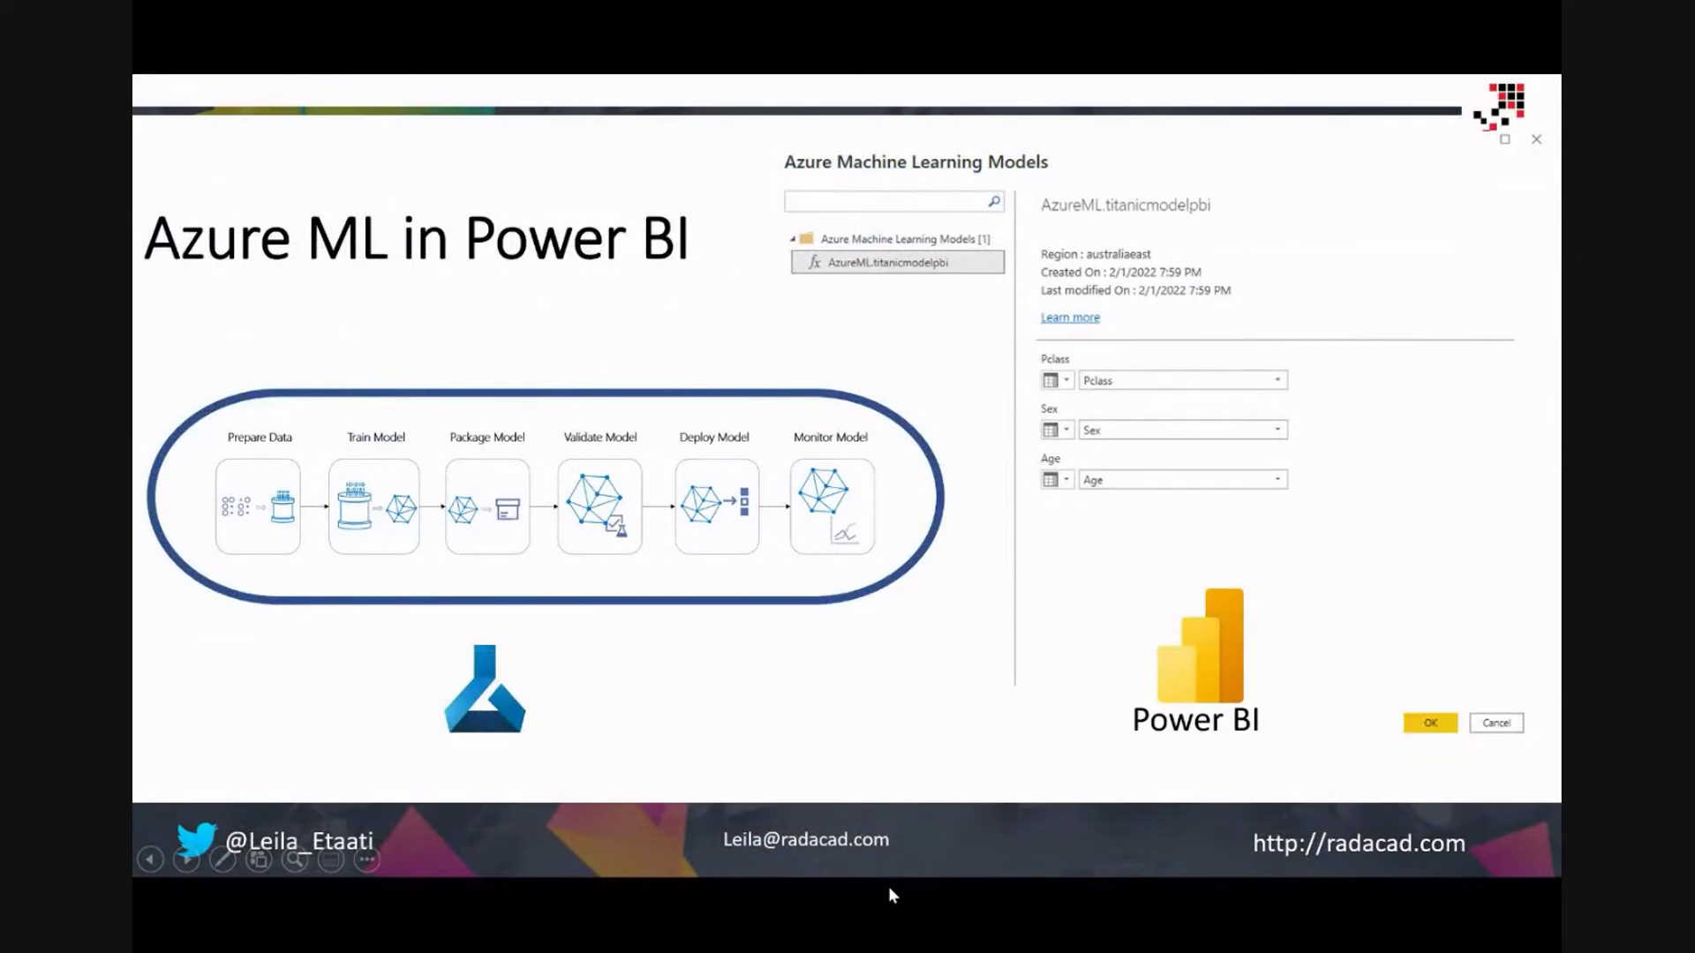
left_click(888, 886)
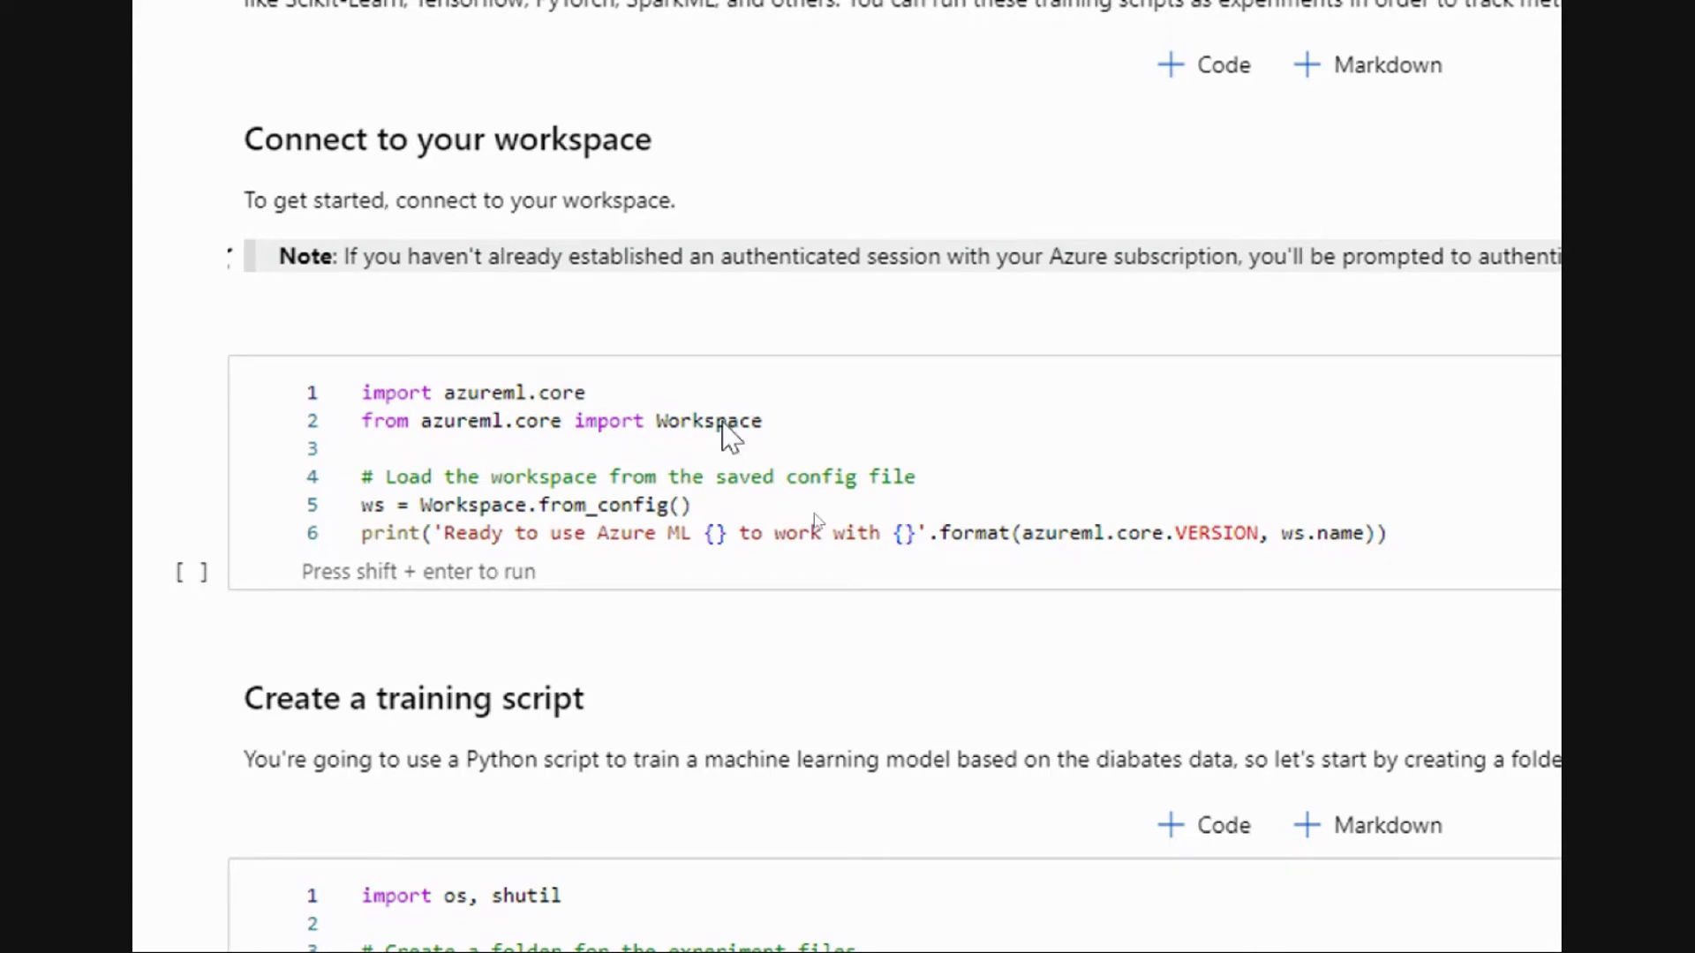
scroll(785, 799, "down", 3)
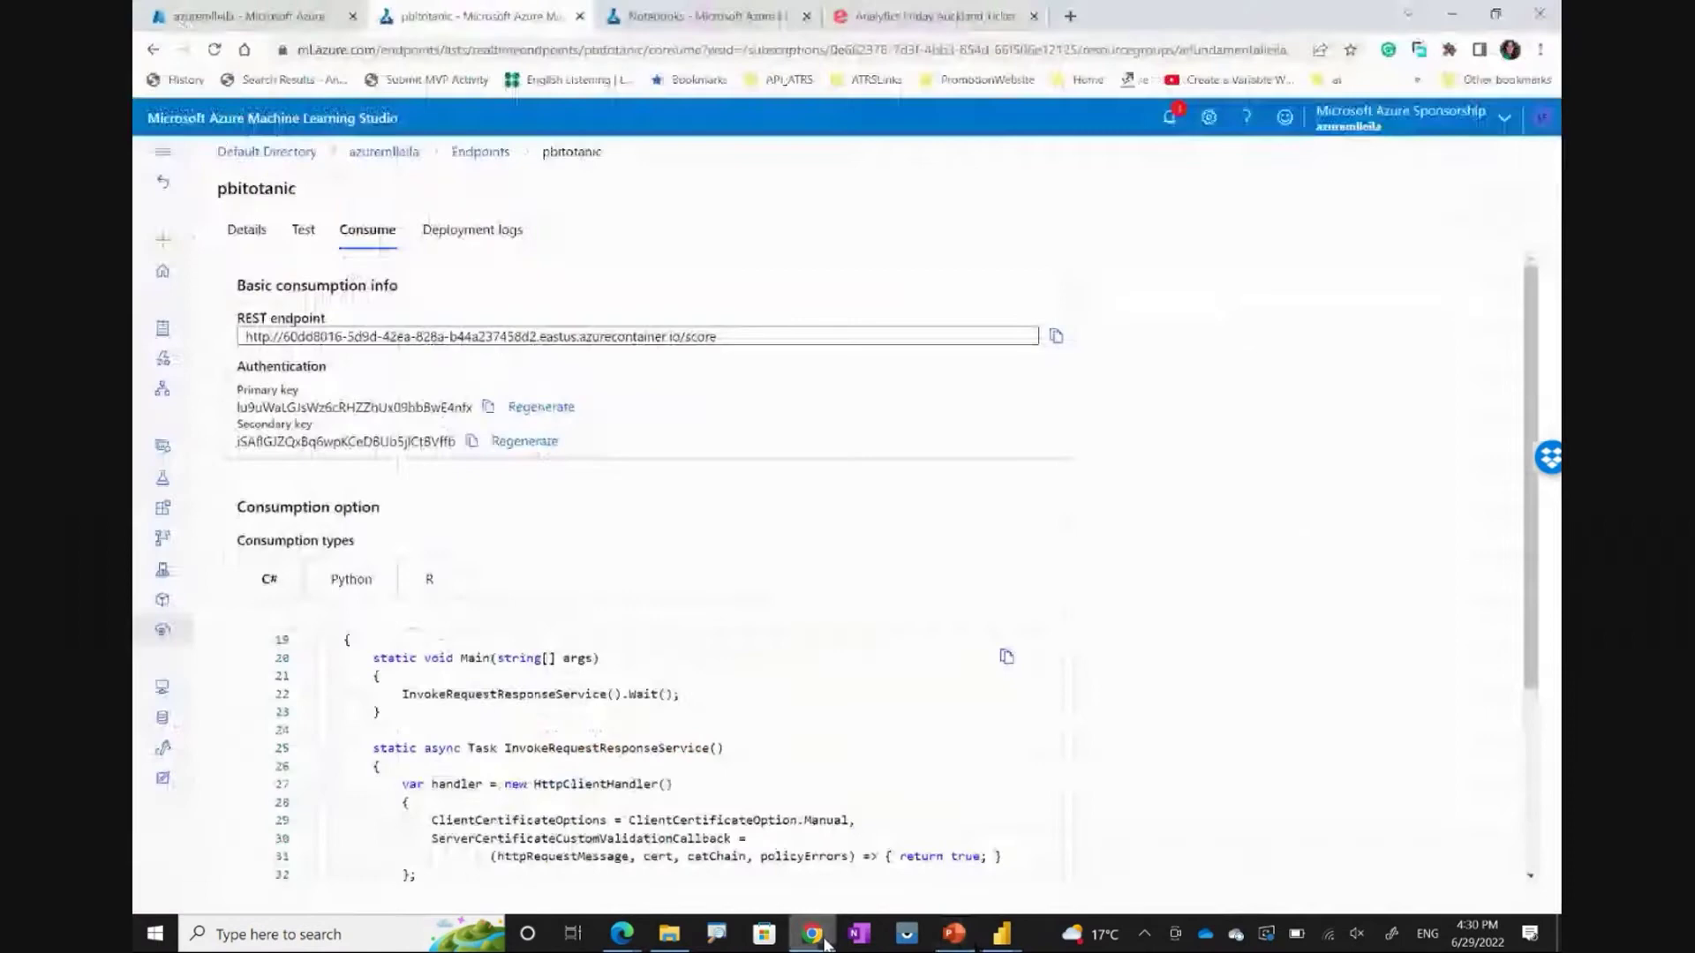
Switch to Chrome and view the 02 - Get AutoML Prediction notebook and the workspace's notebook file list
left_click(812, 934)
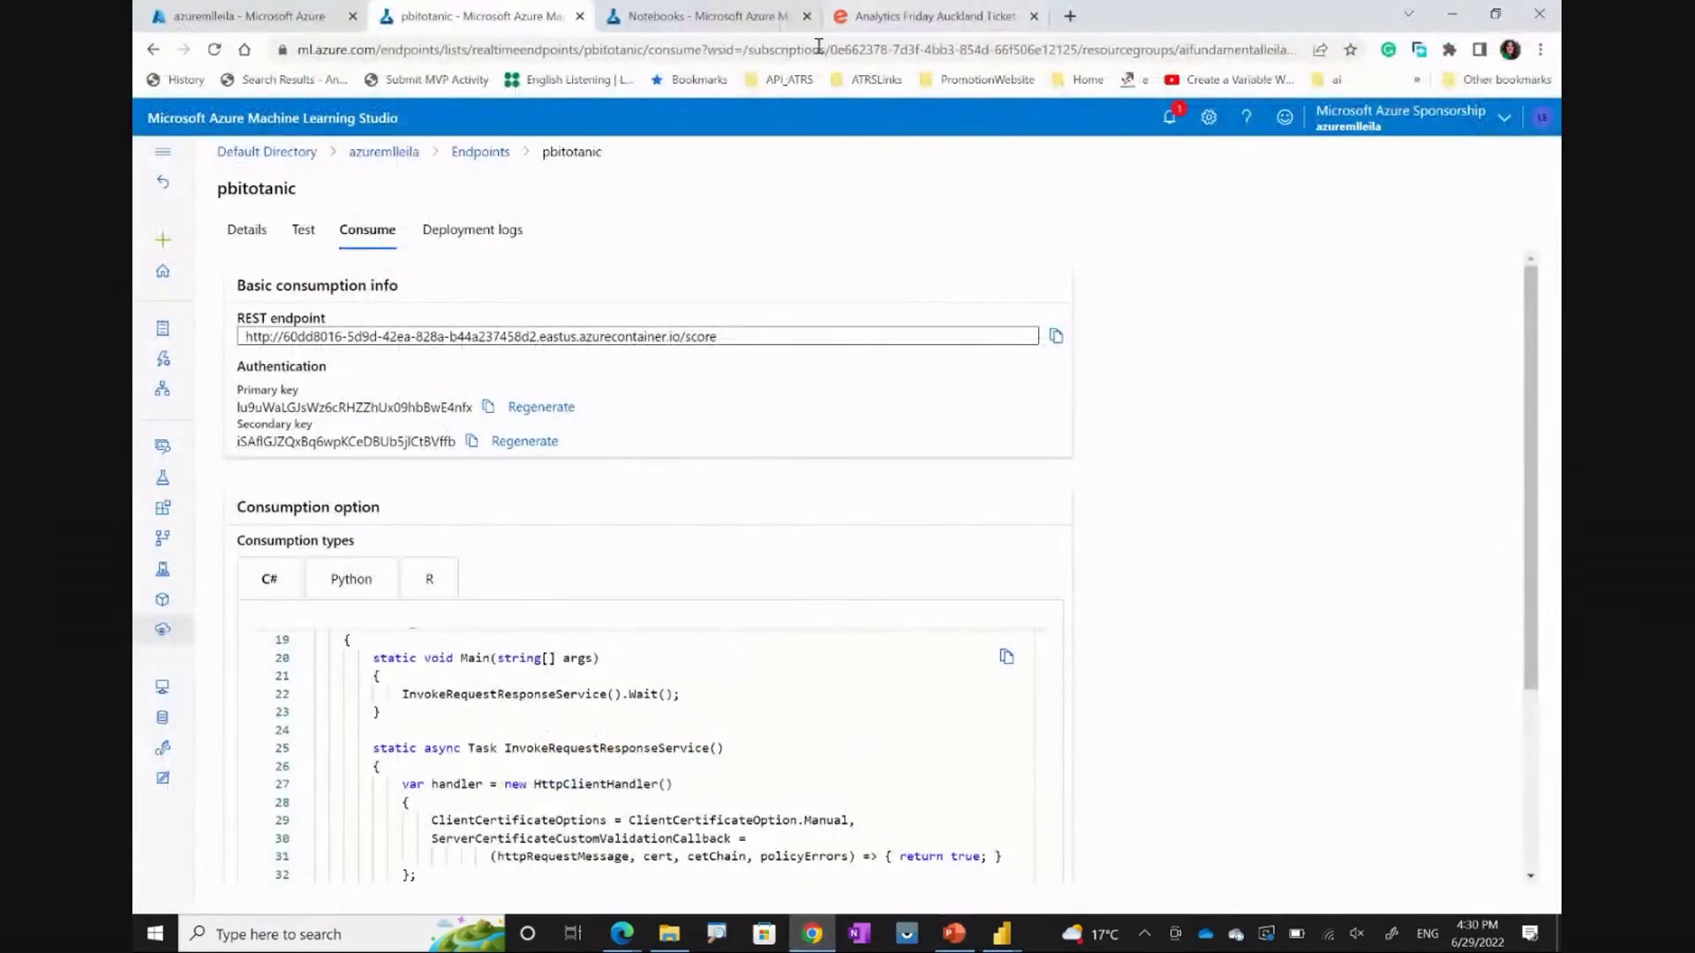
left_click(750, 16)
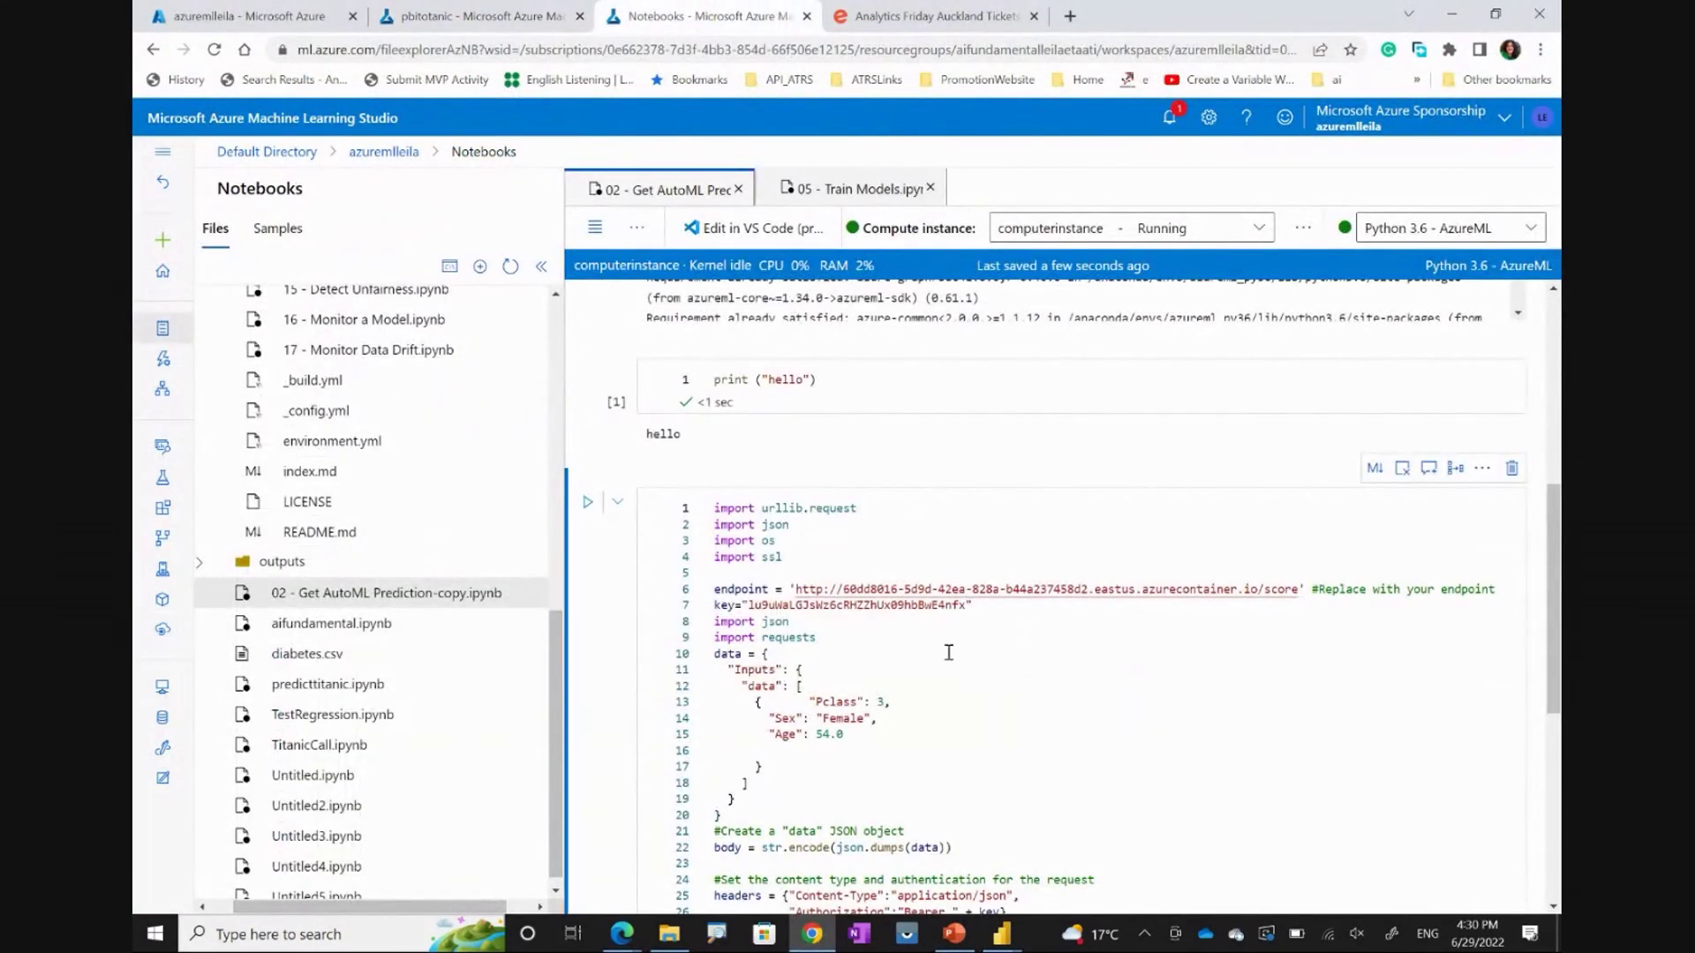
scroll(948, 652, "up", 6)
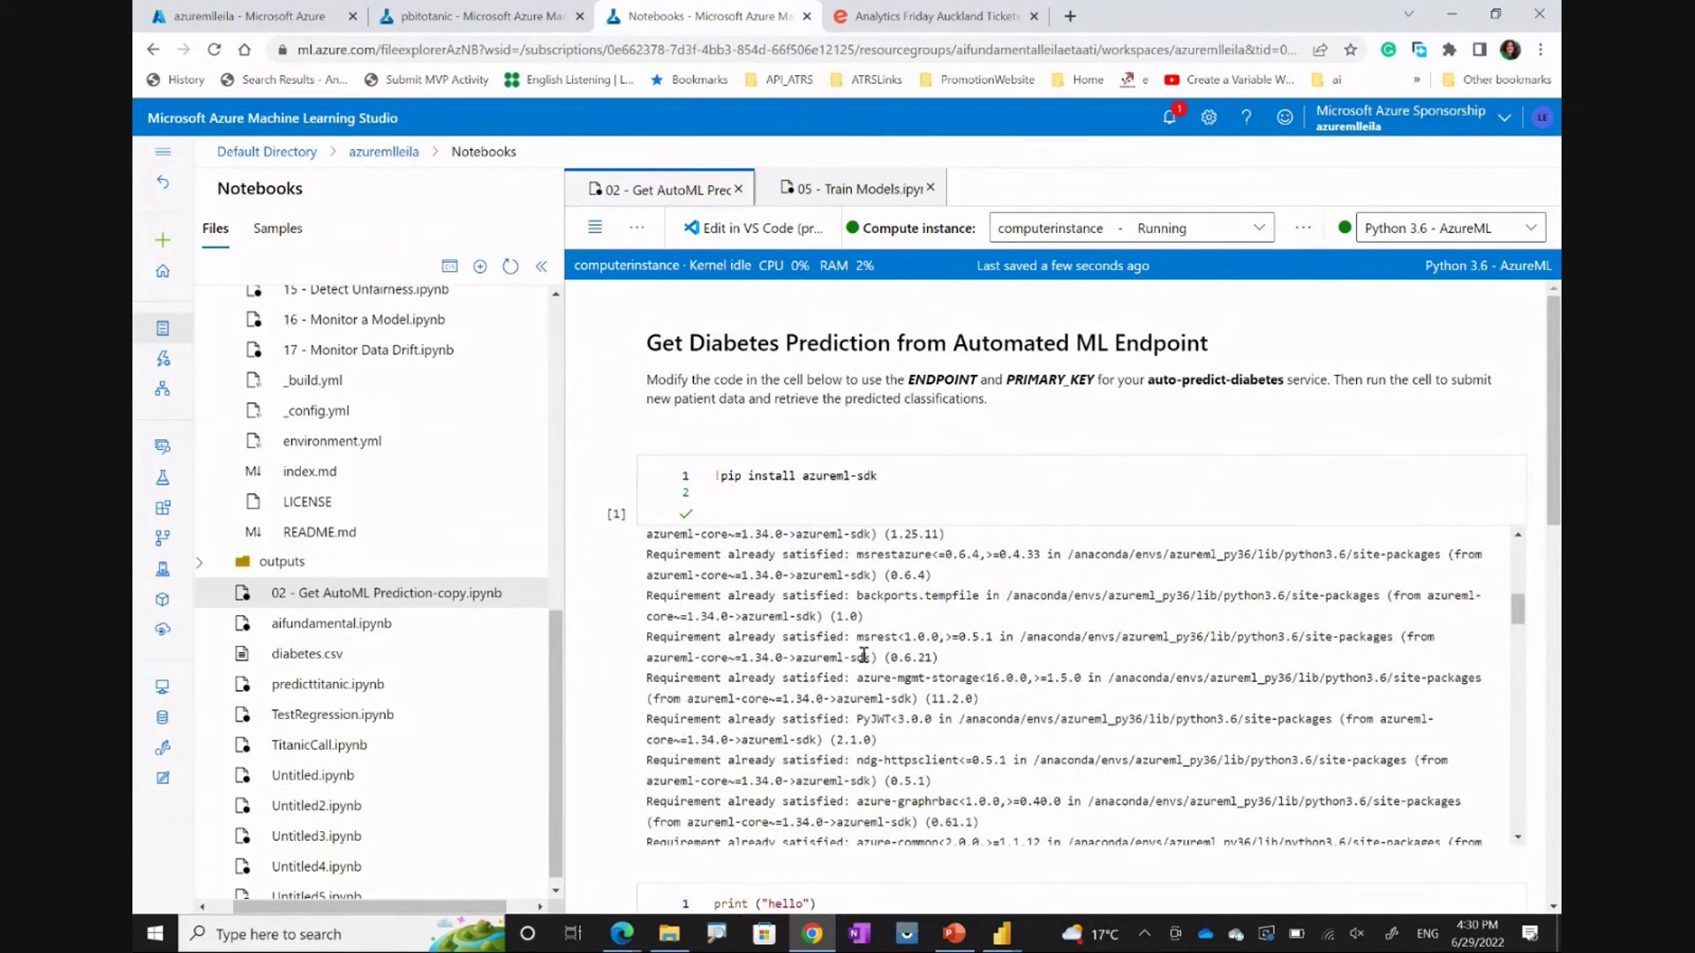
scroll(360, 536, "up", 8)
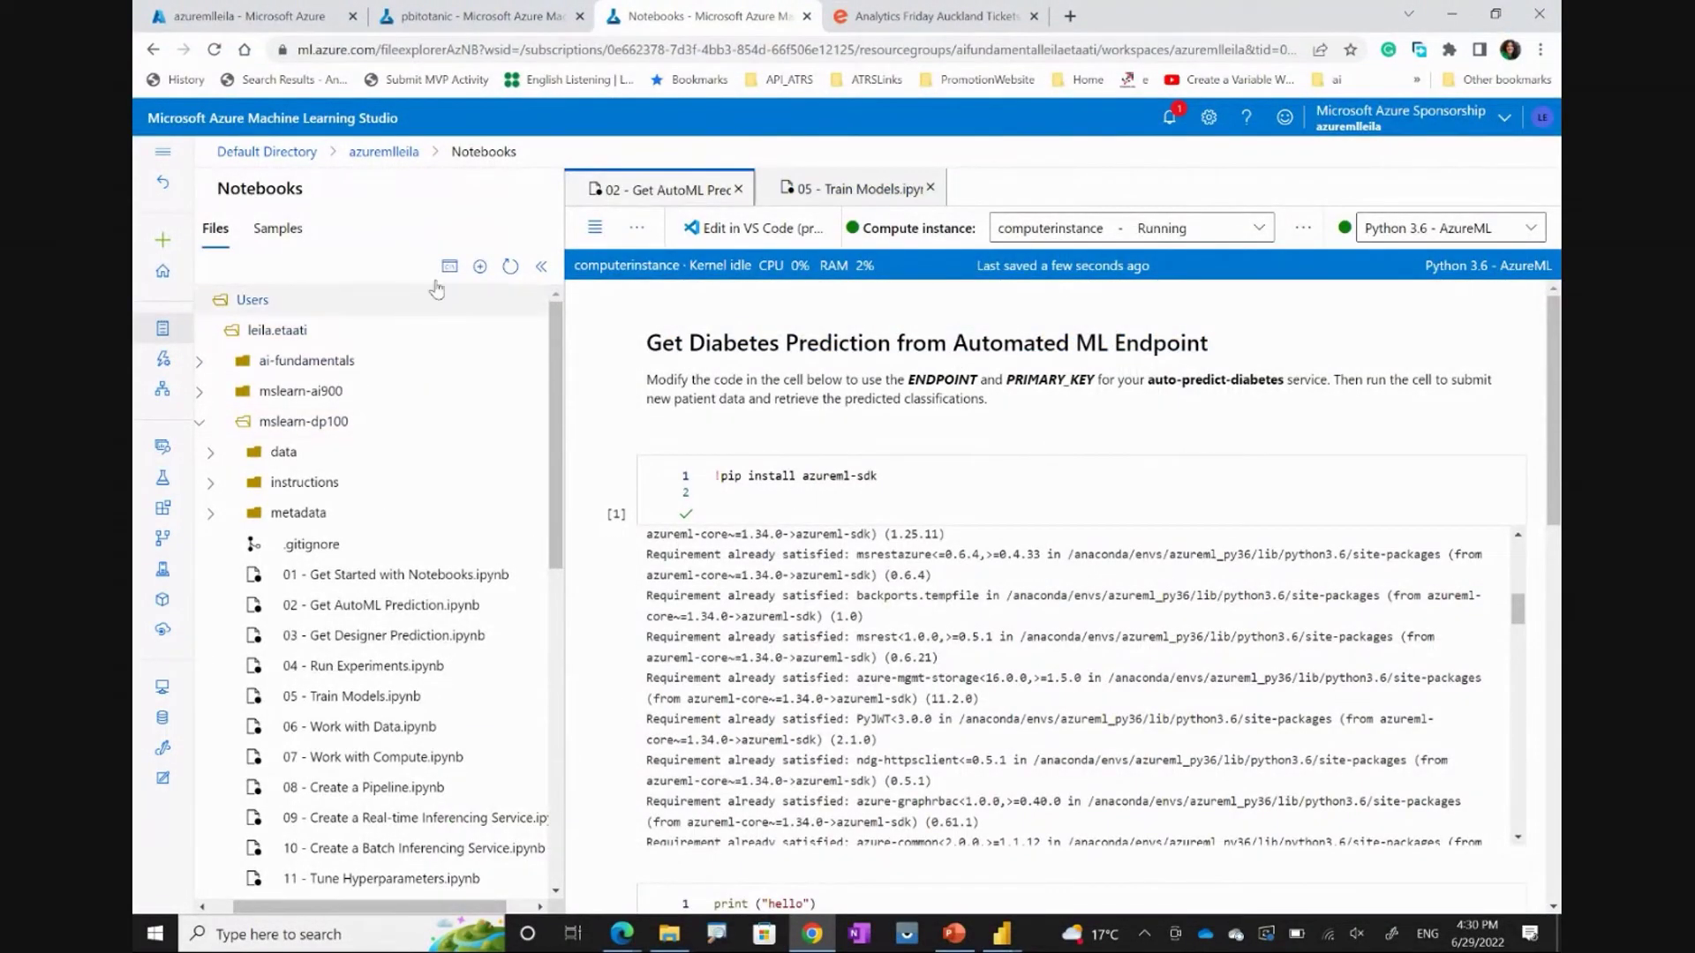
Start creating a new notebook file, view the available file types and cancel without creating it
left_click(481, 268)
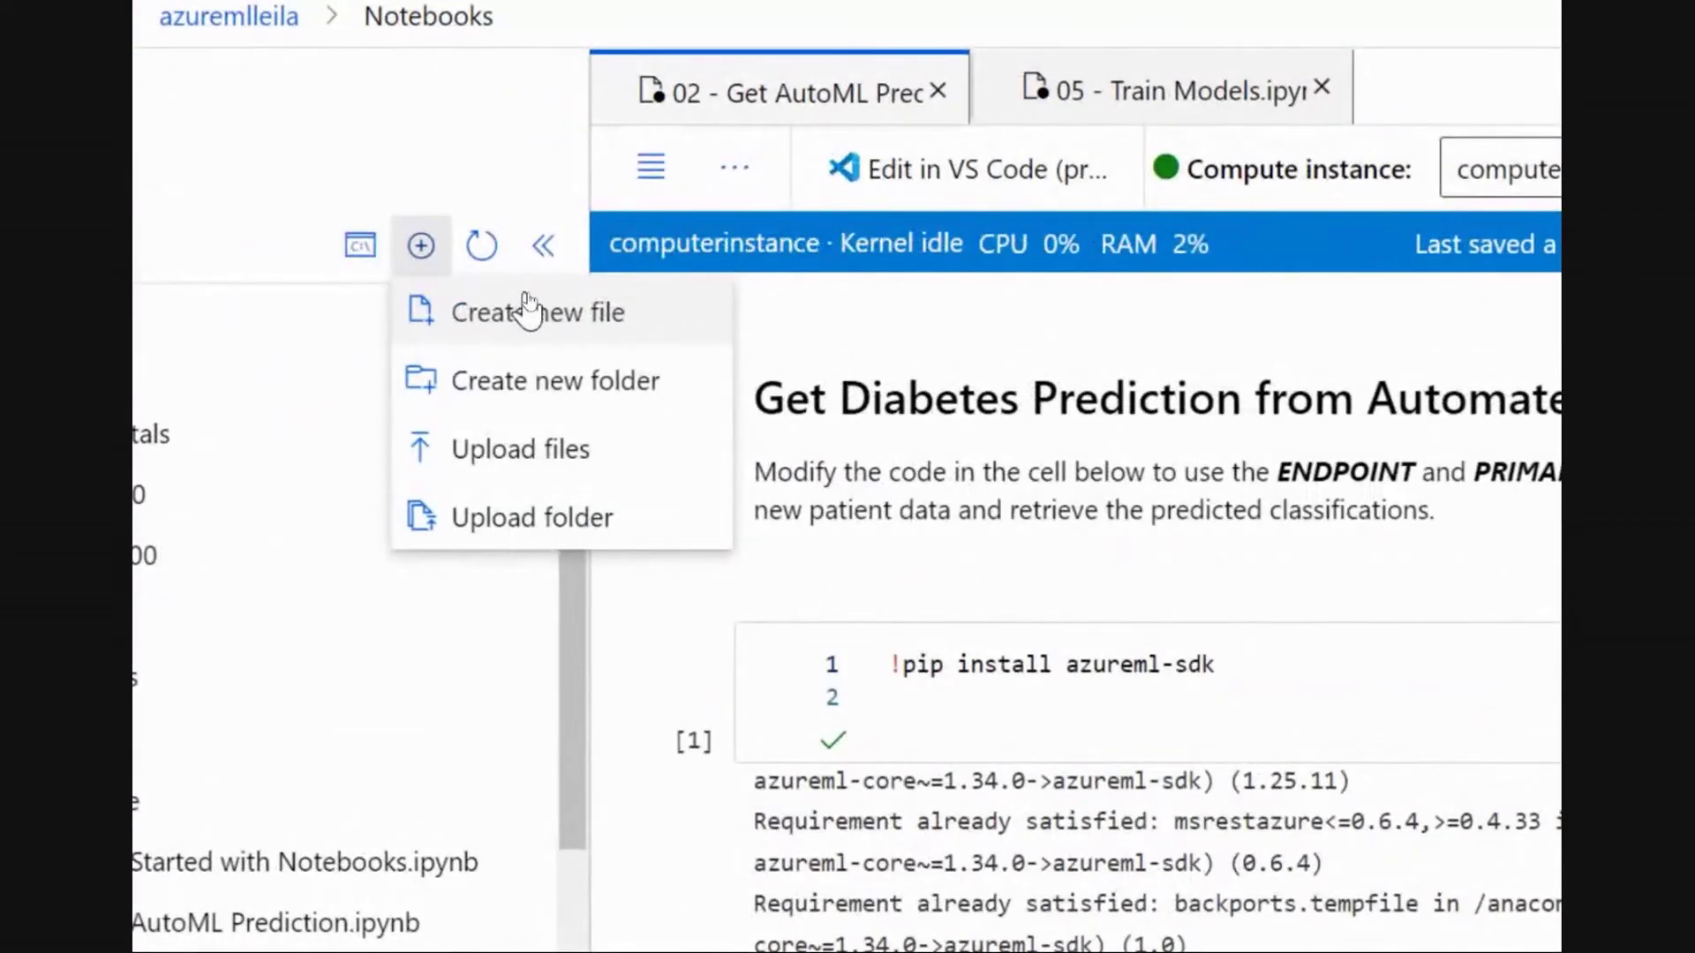
left_click(524, 309)
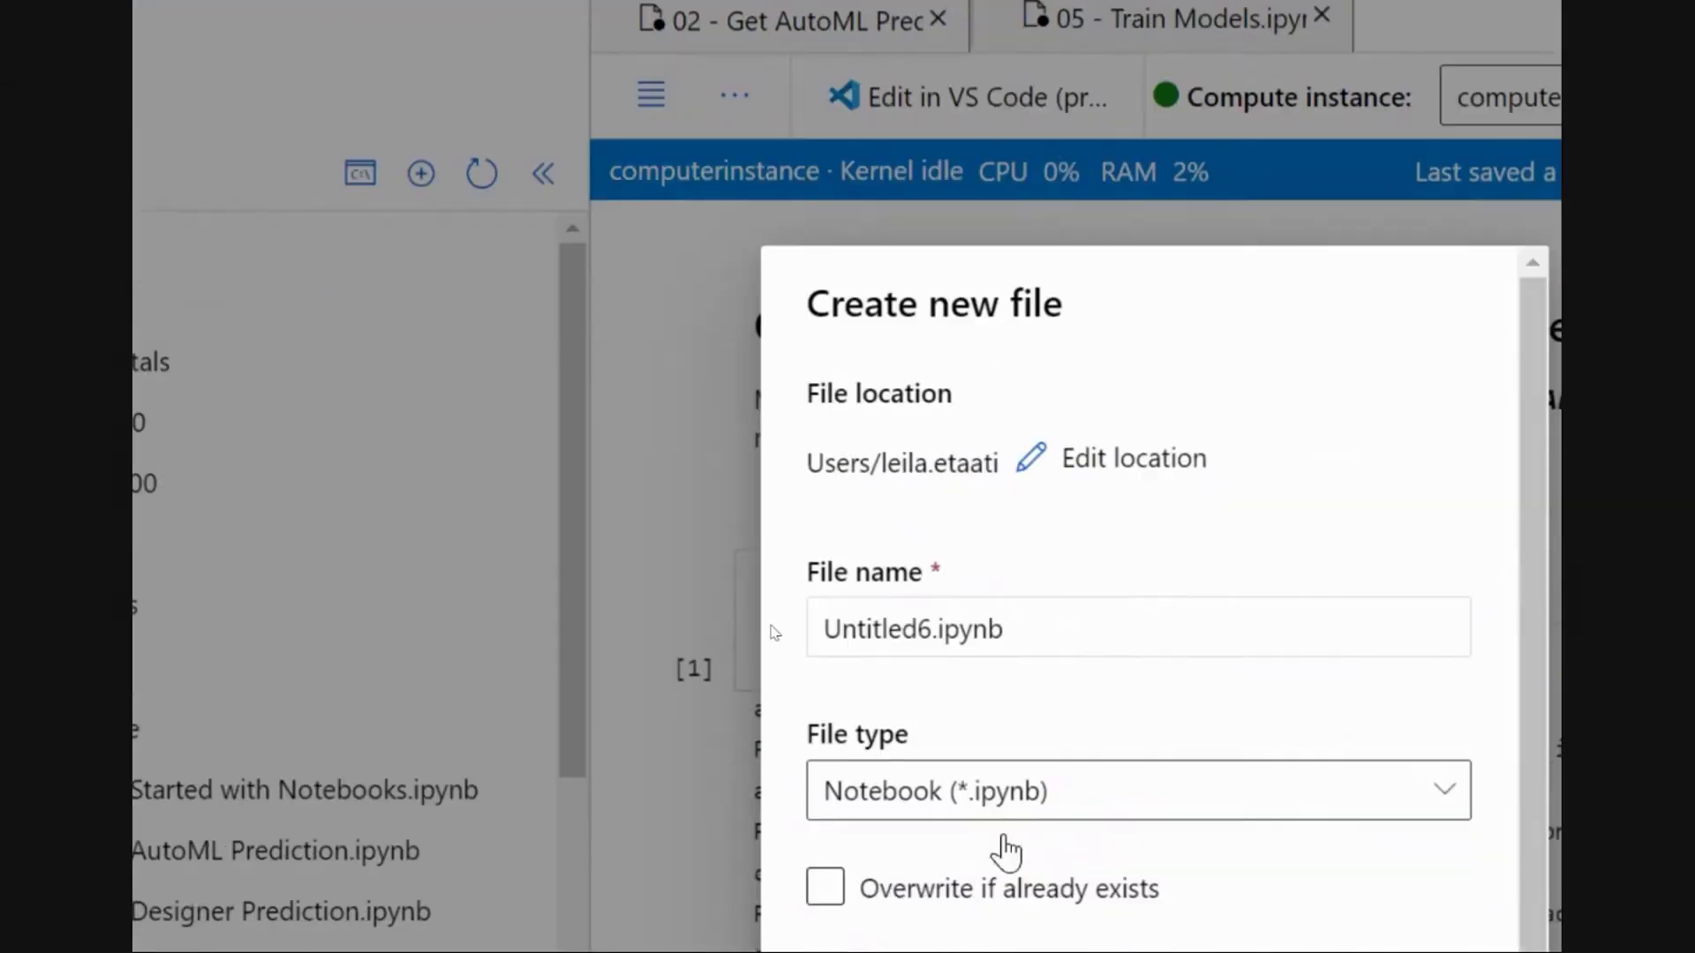
left_click(1044, 530)
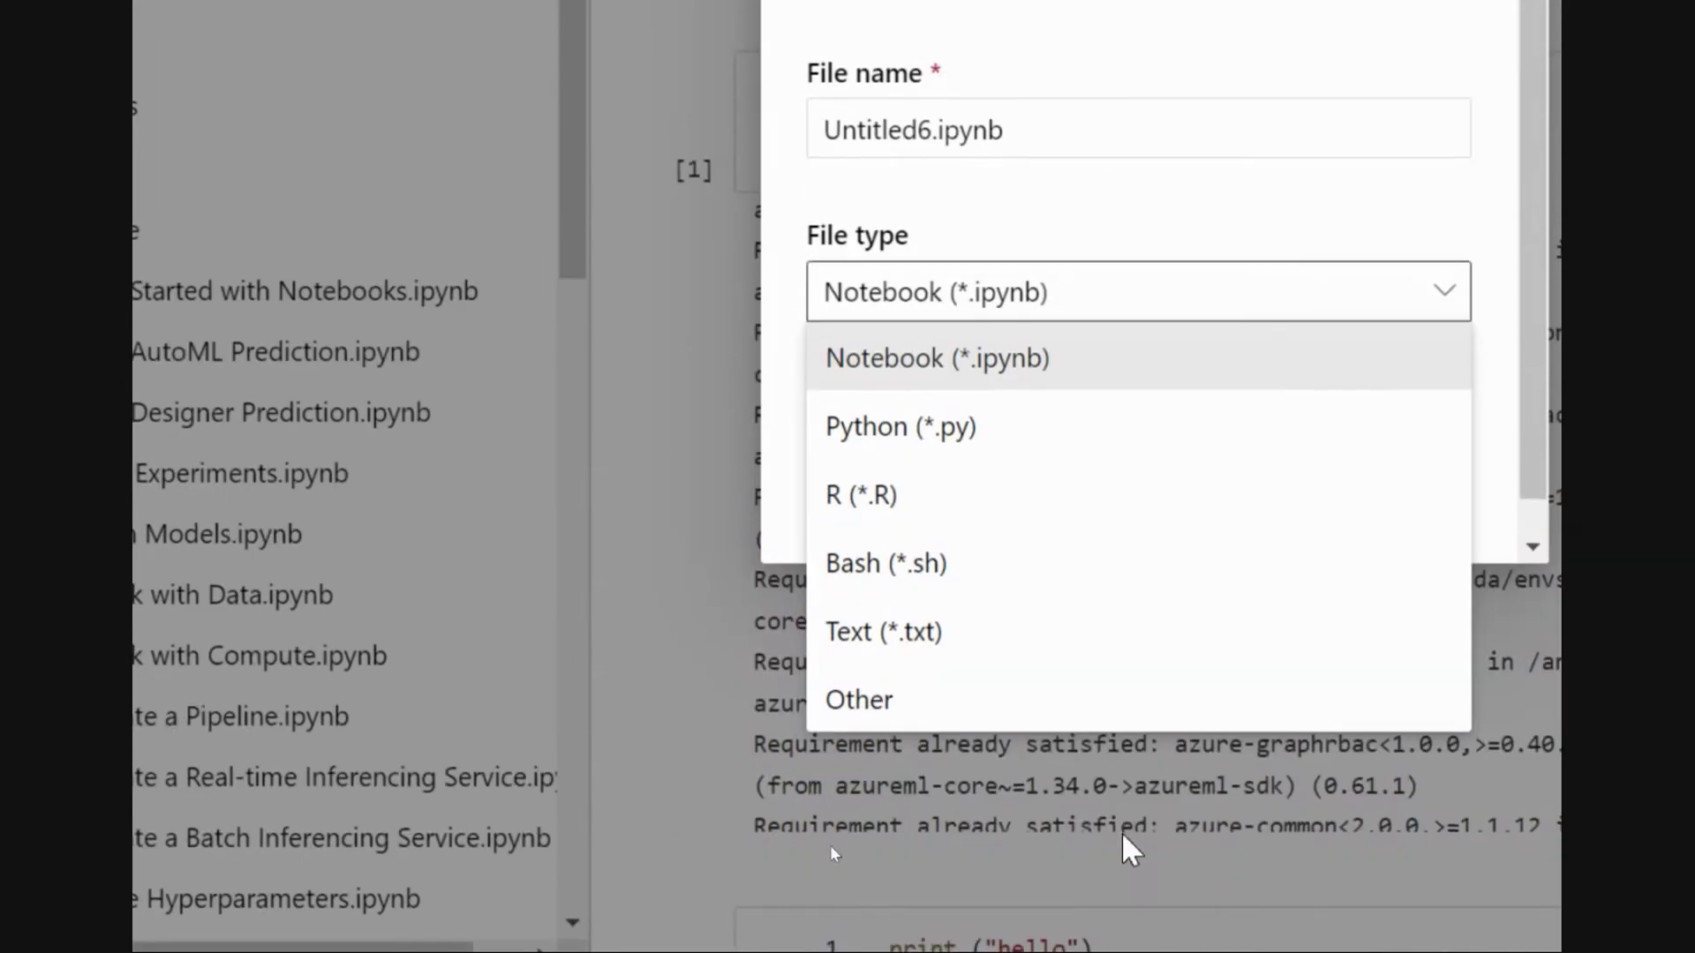
left_click(1118, 301)
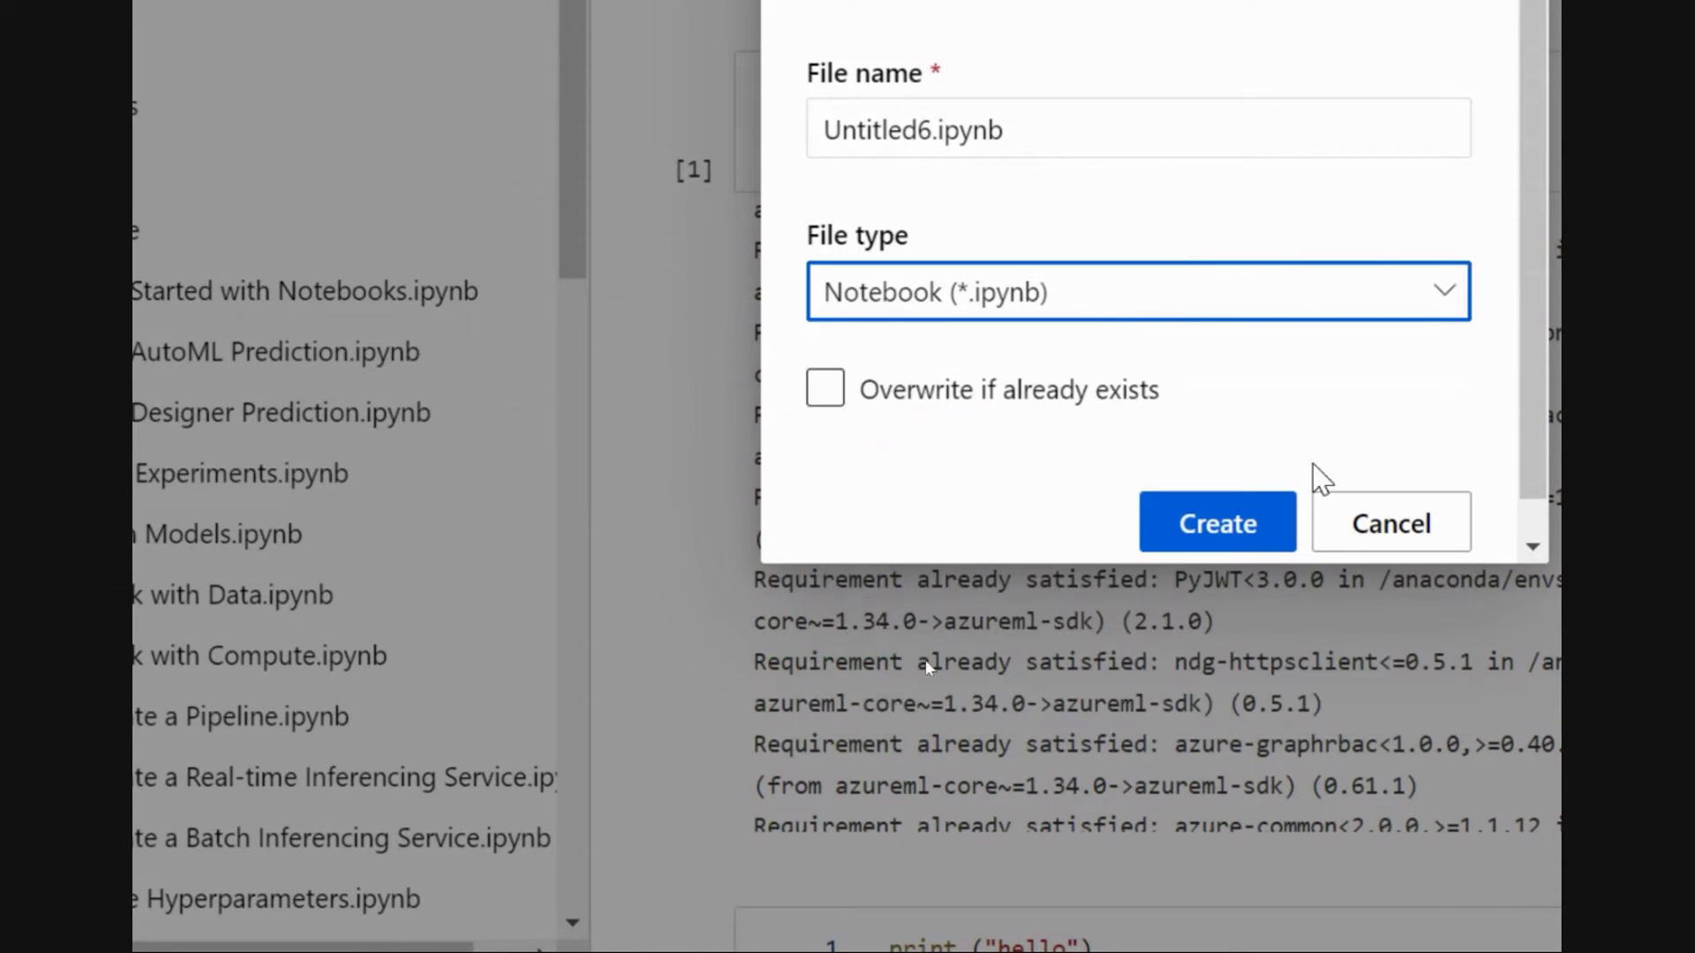
left_click(1344, 534)
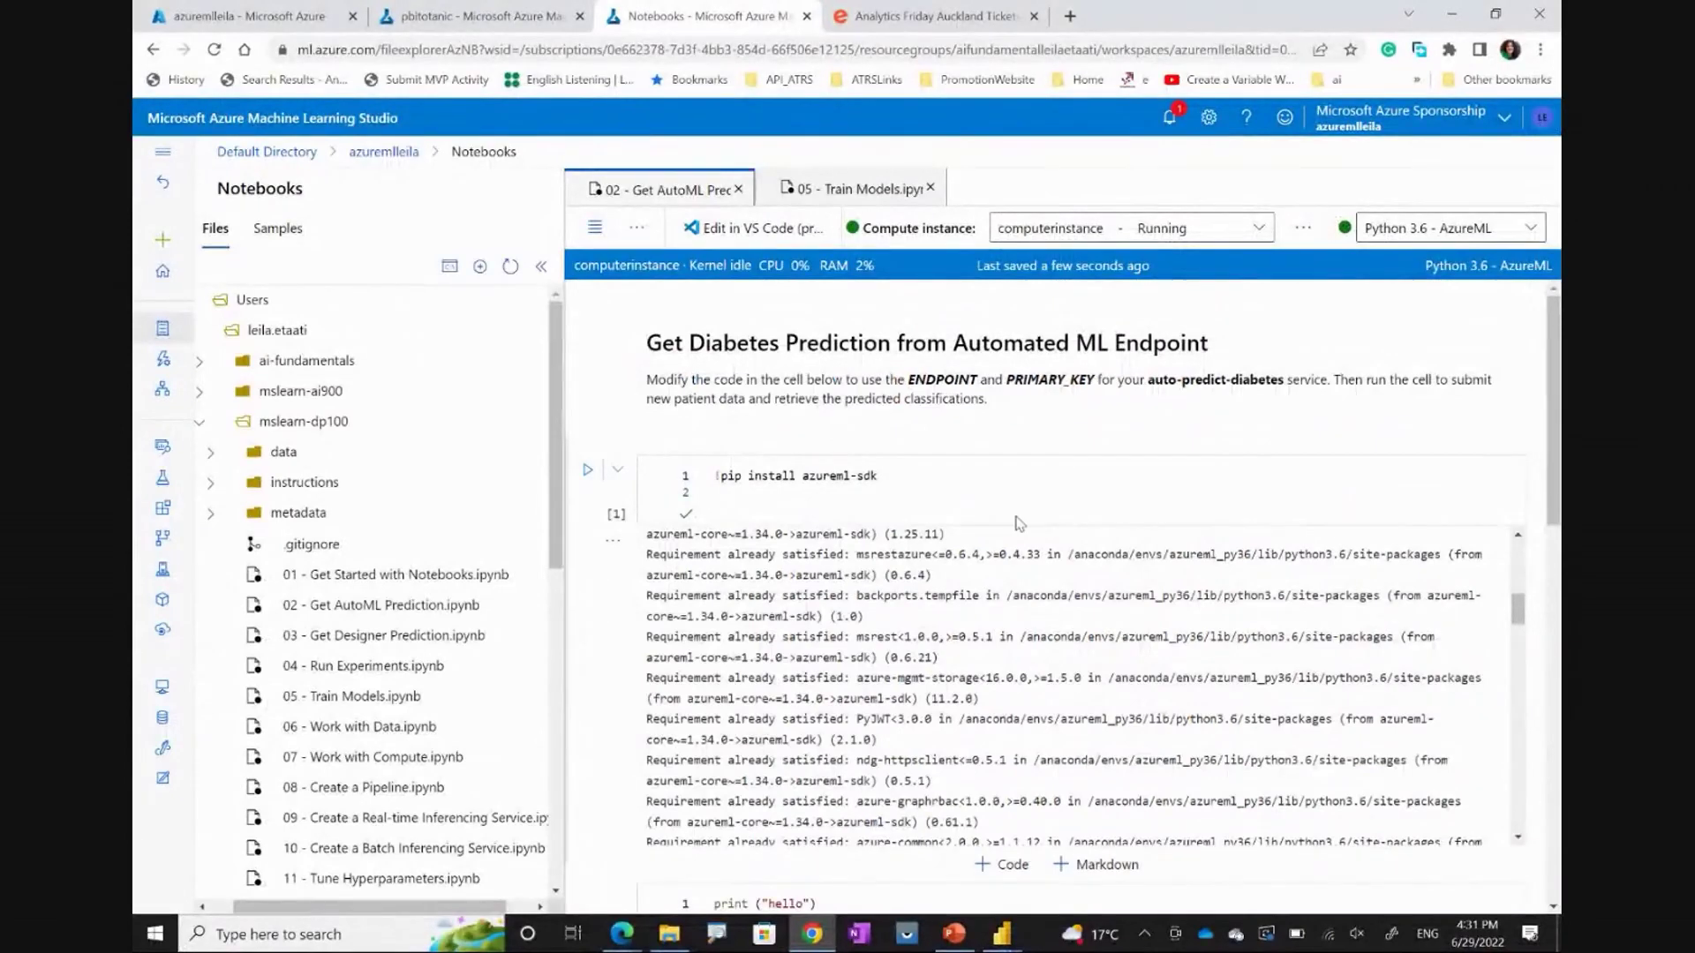
Add an empty code cell and an empty Markdown cell above the pip install azureml-sdk cell
mouse_move(1442, 331)
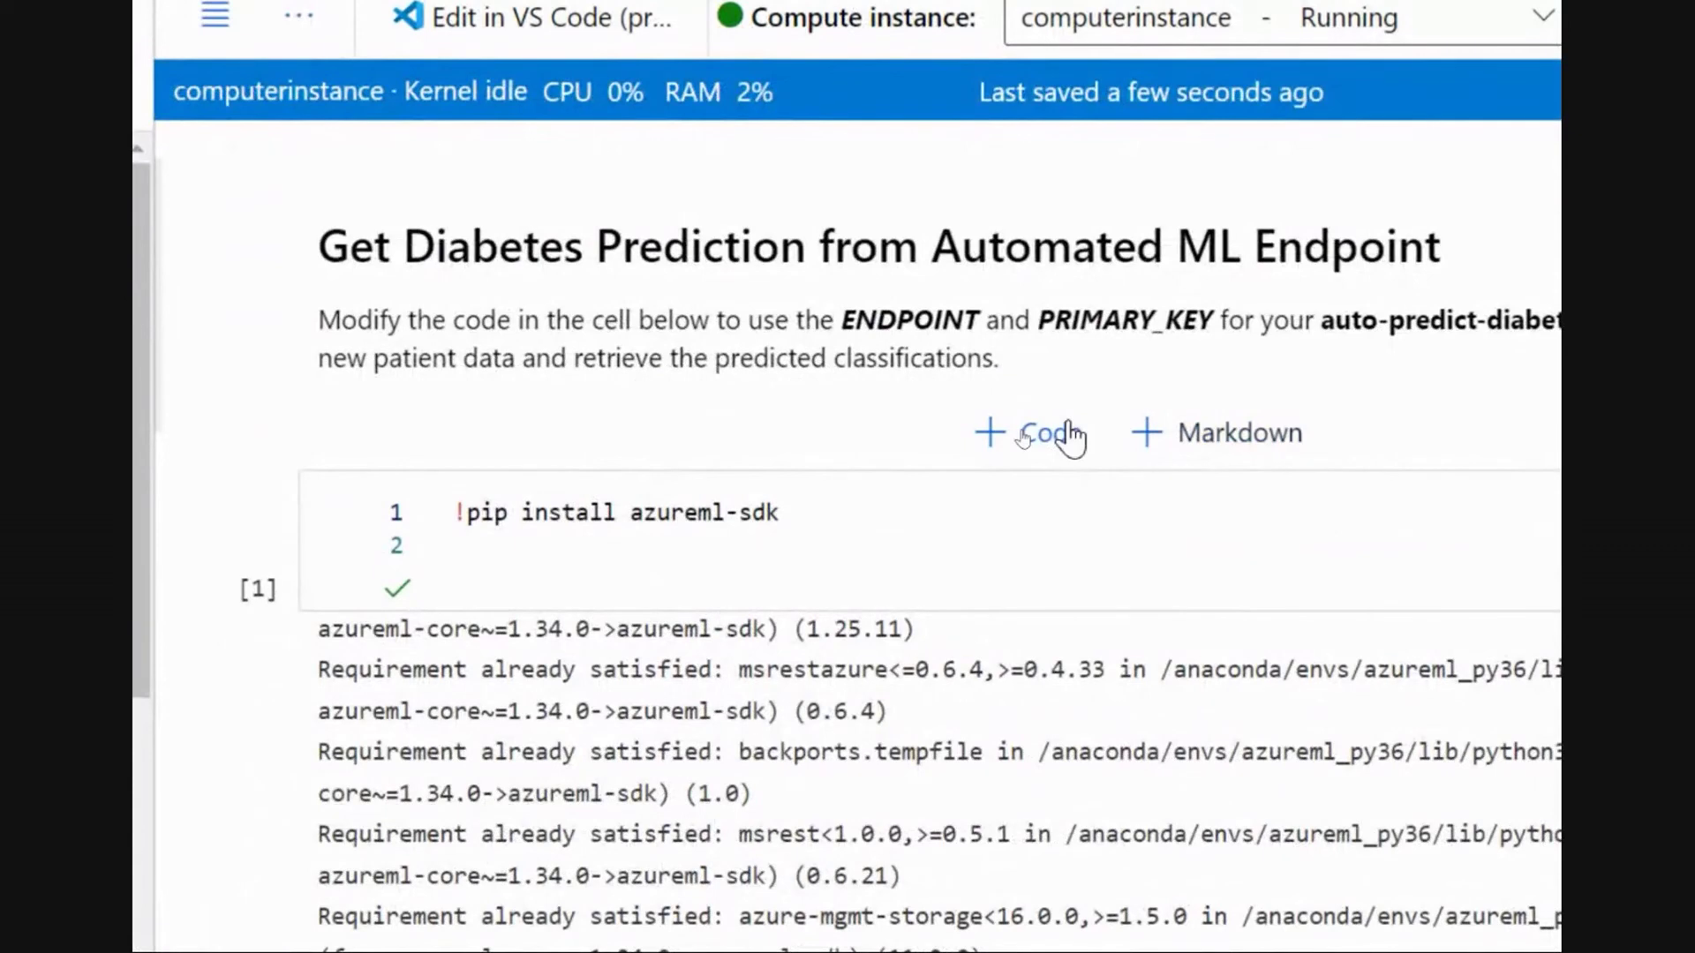
left_click(1022, 436)
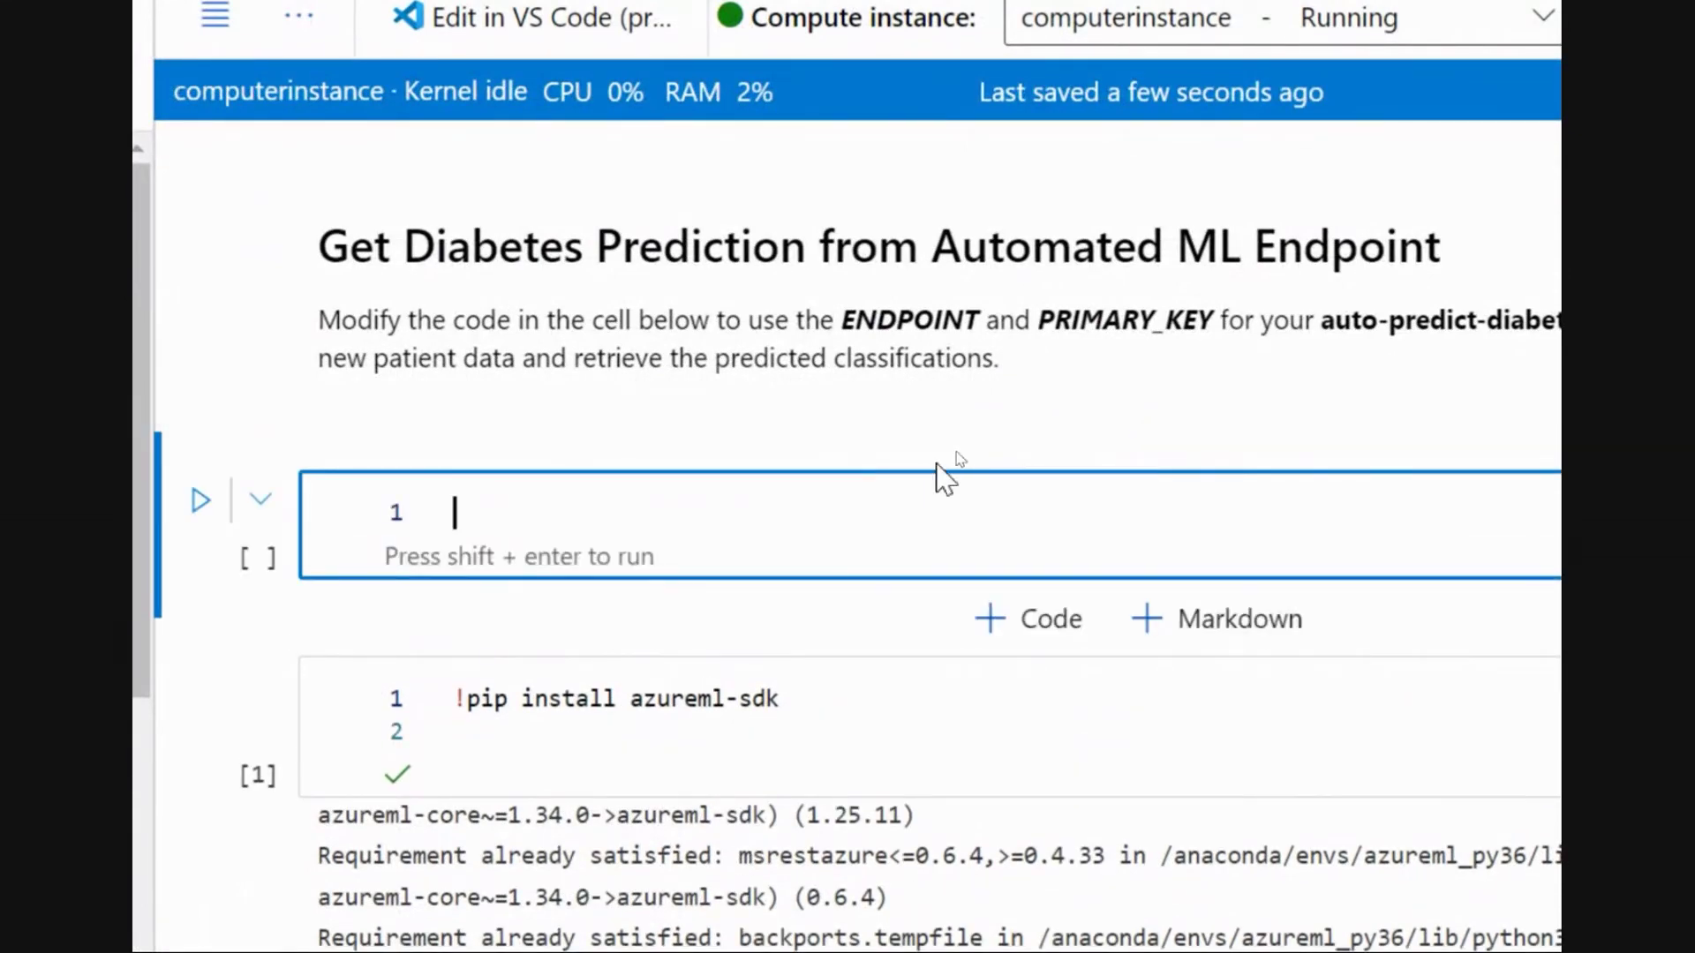
left_click(1274, 637)
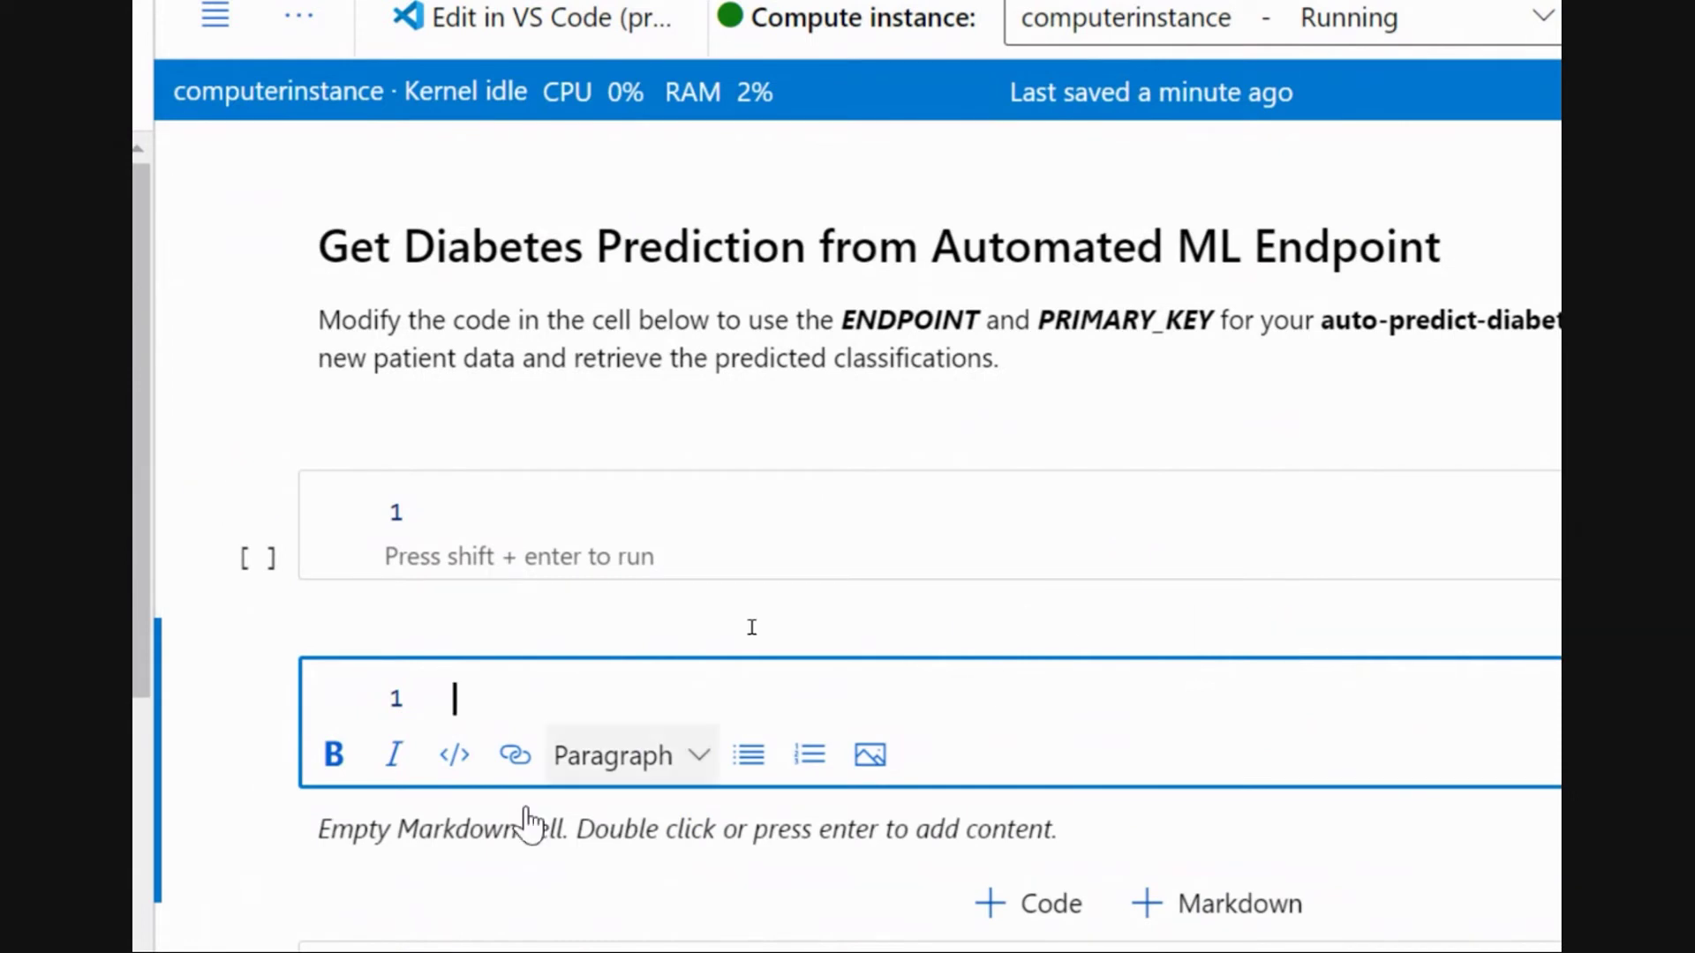
Examine the notebook's endpoint request cell, highlighting the data block with the Pclass, Sex and Age inputs
scroll(529, 825, "down", 6)
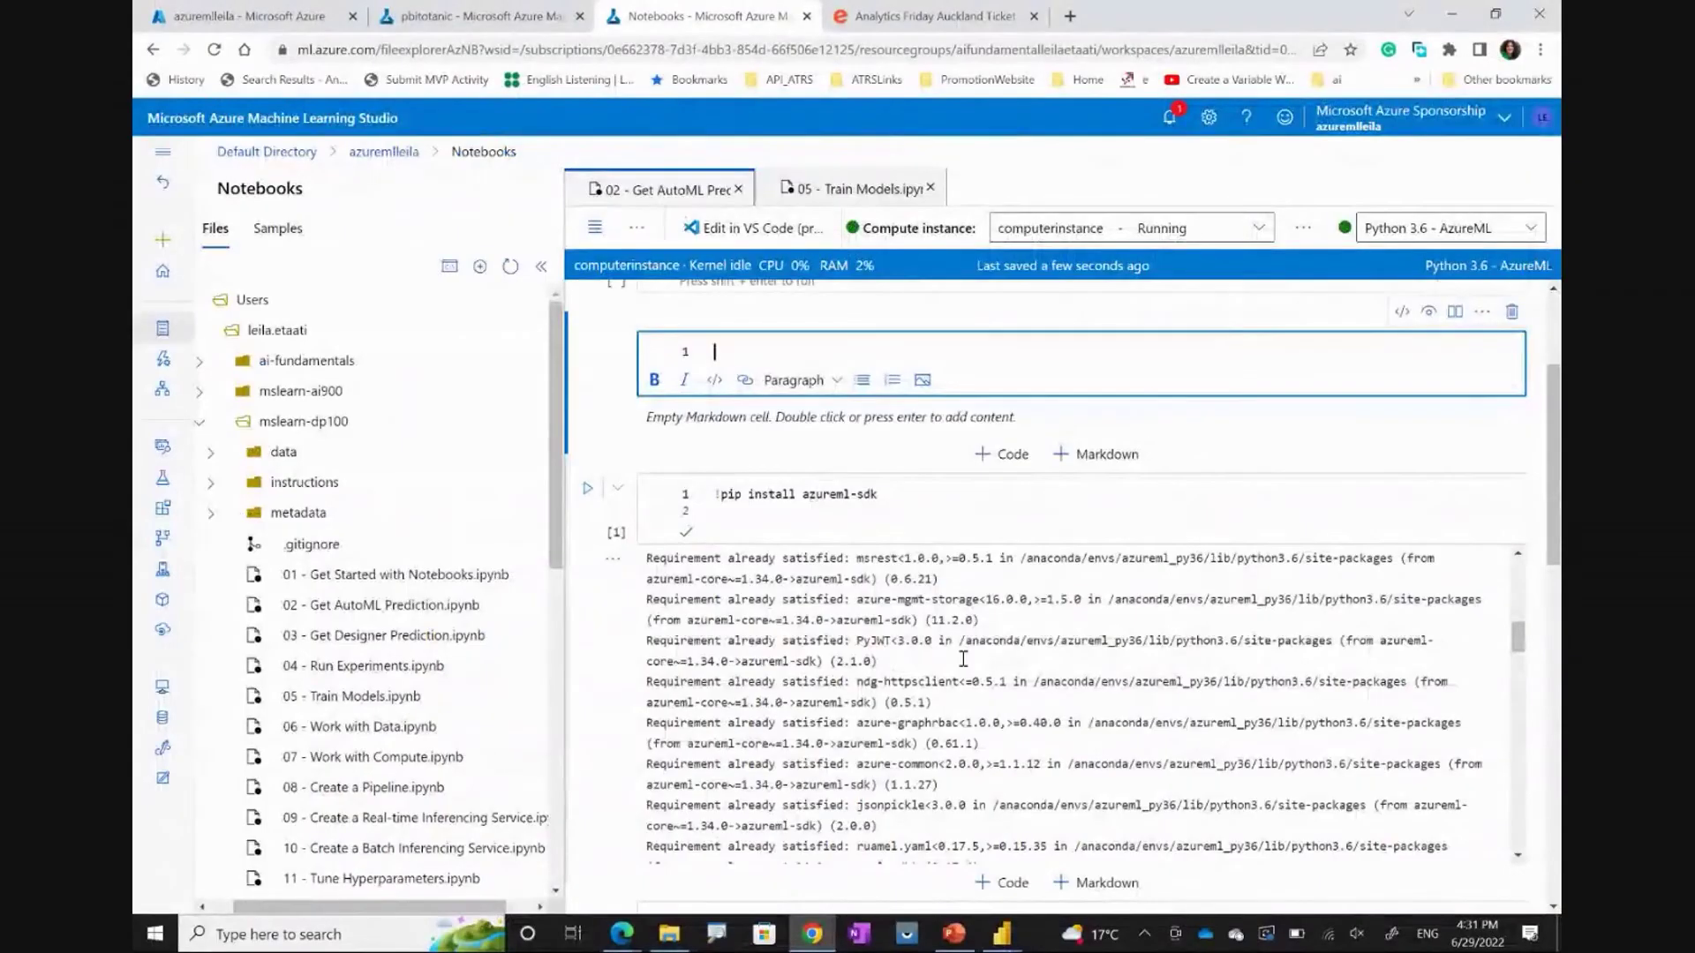
scroll(963, 660, "down", 10)
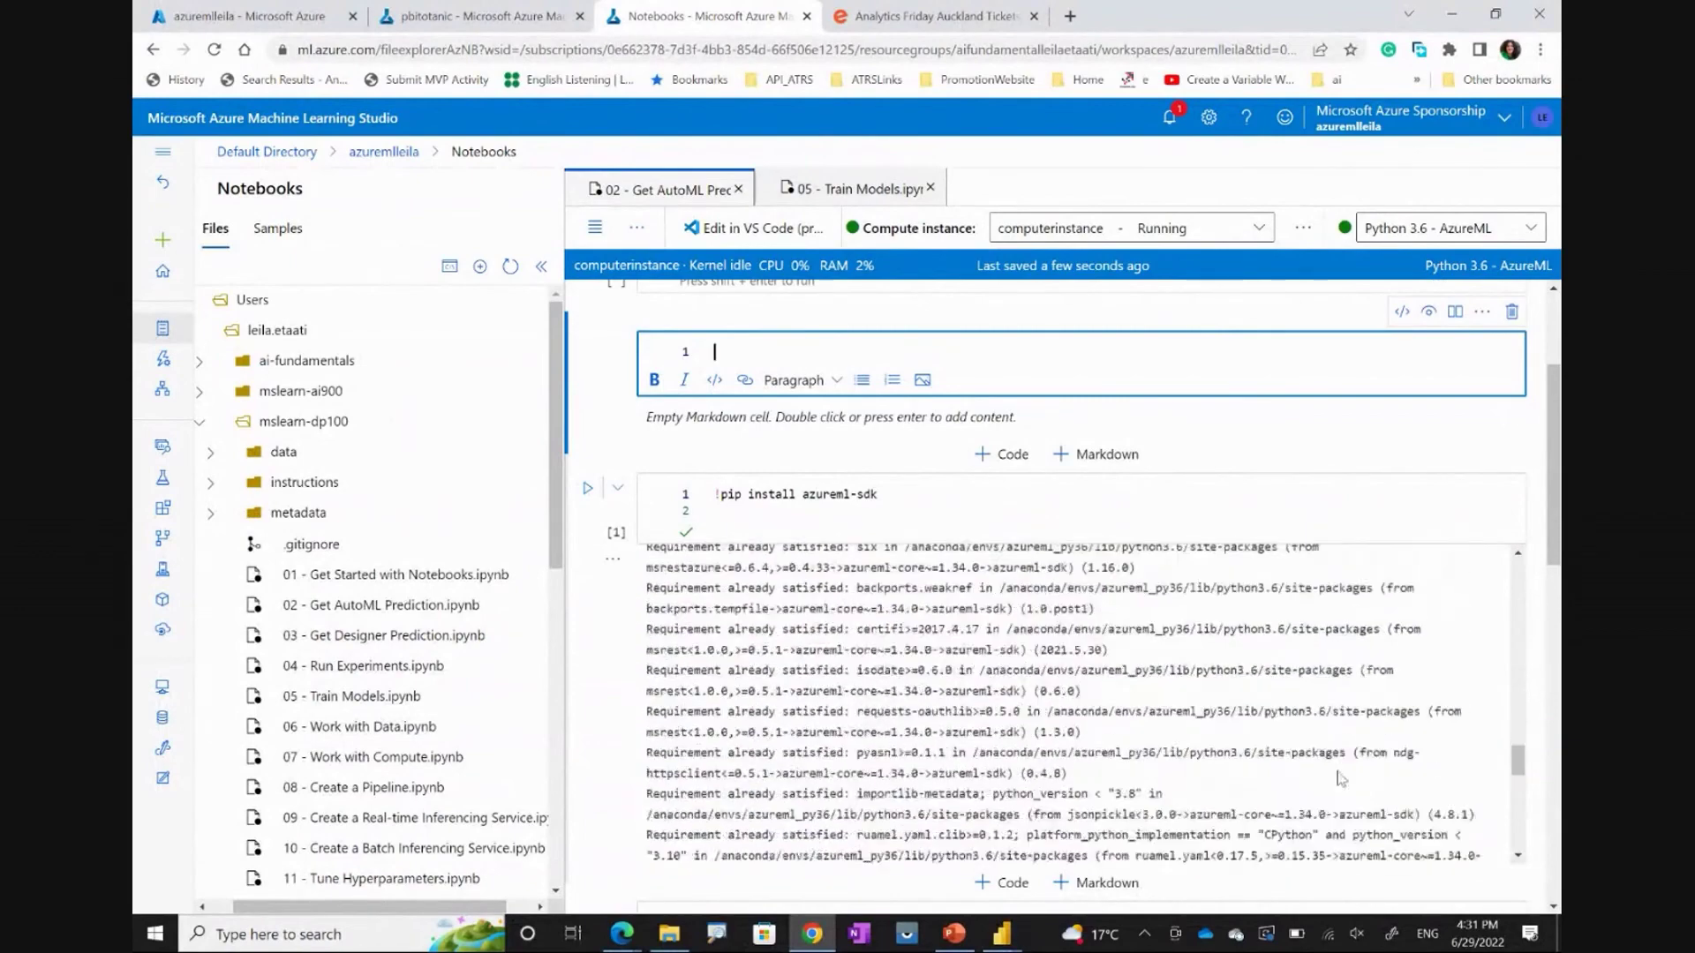
scroll(1340, 778, "down", 6)
scroll(1540, 742, "down", 2)
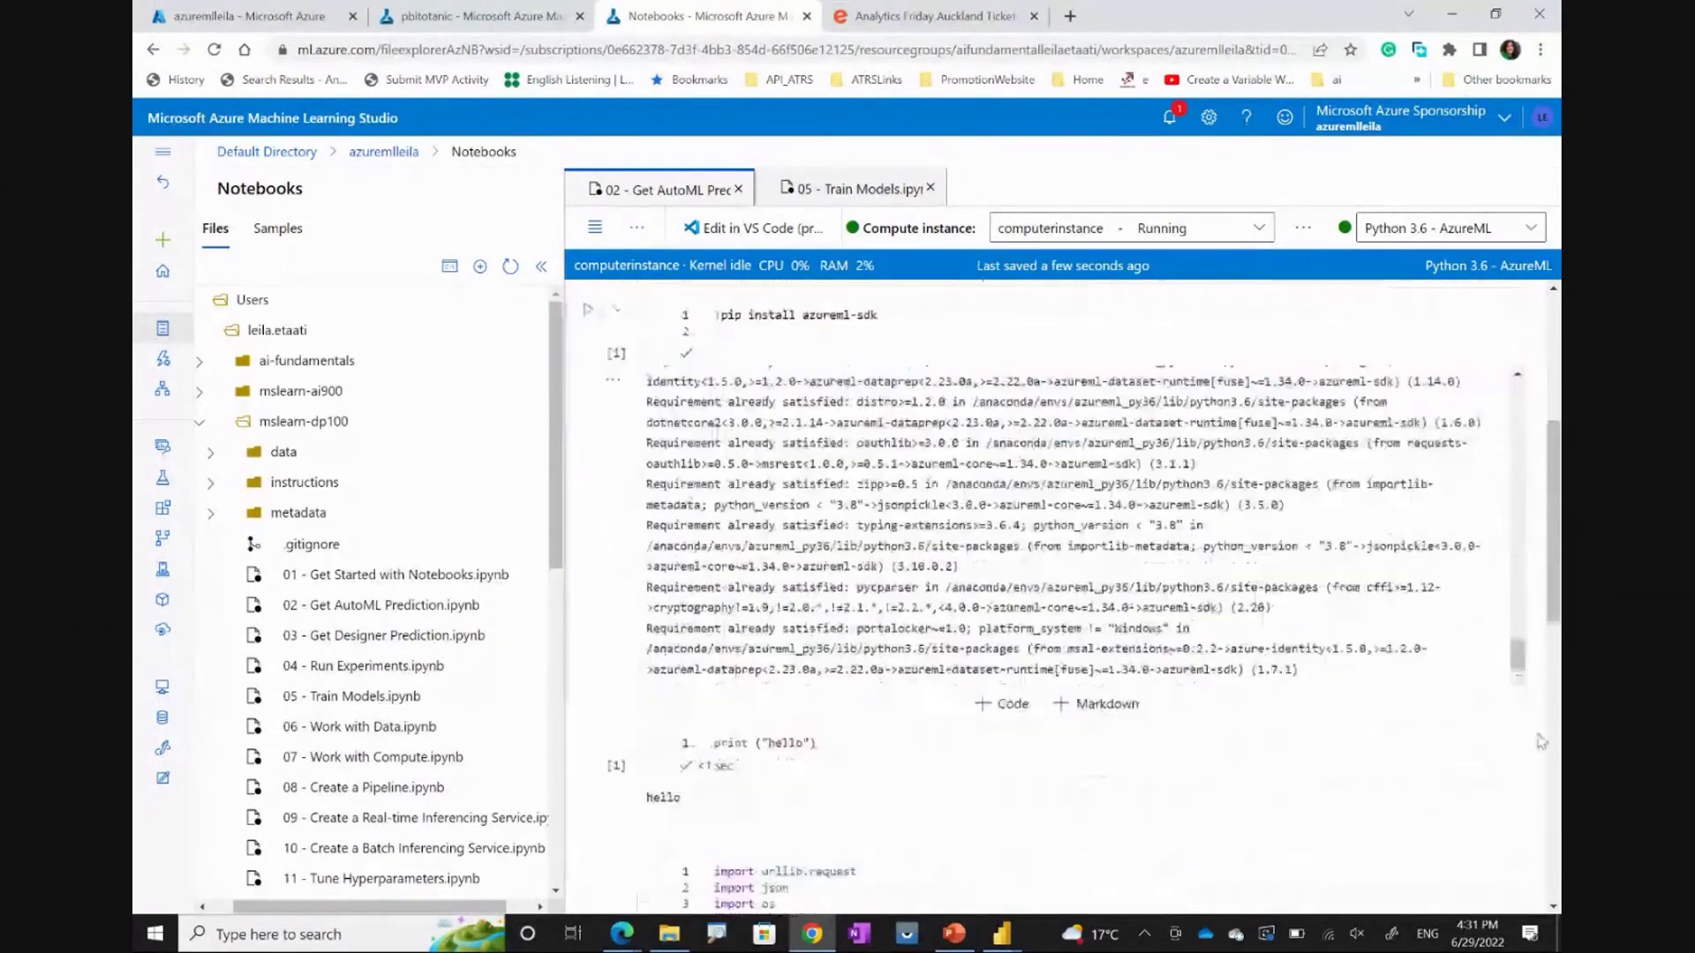
scroll(1540, 741, "down", 5)
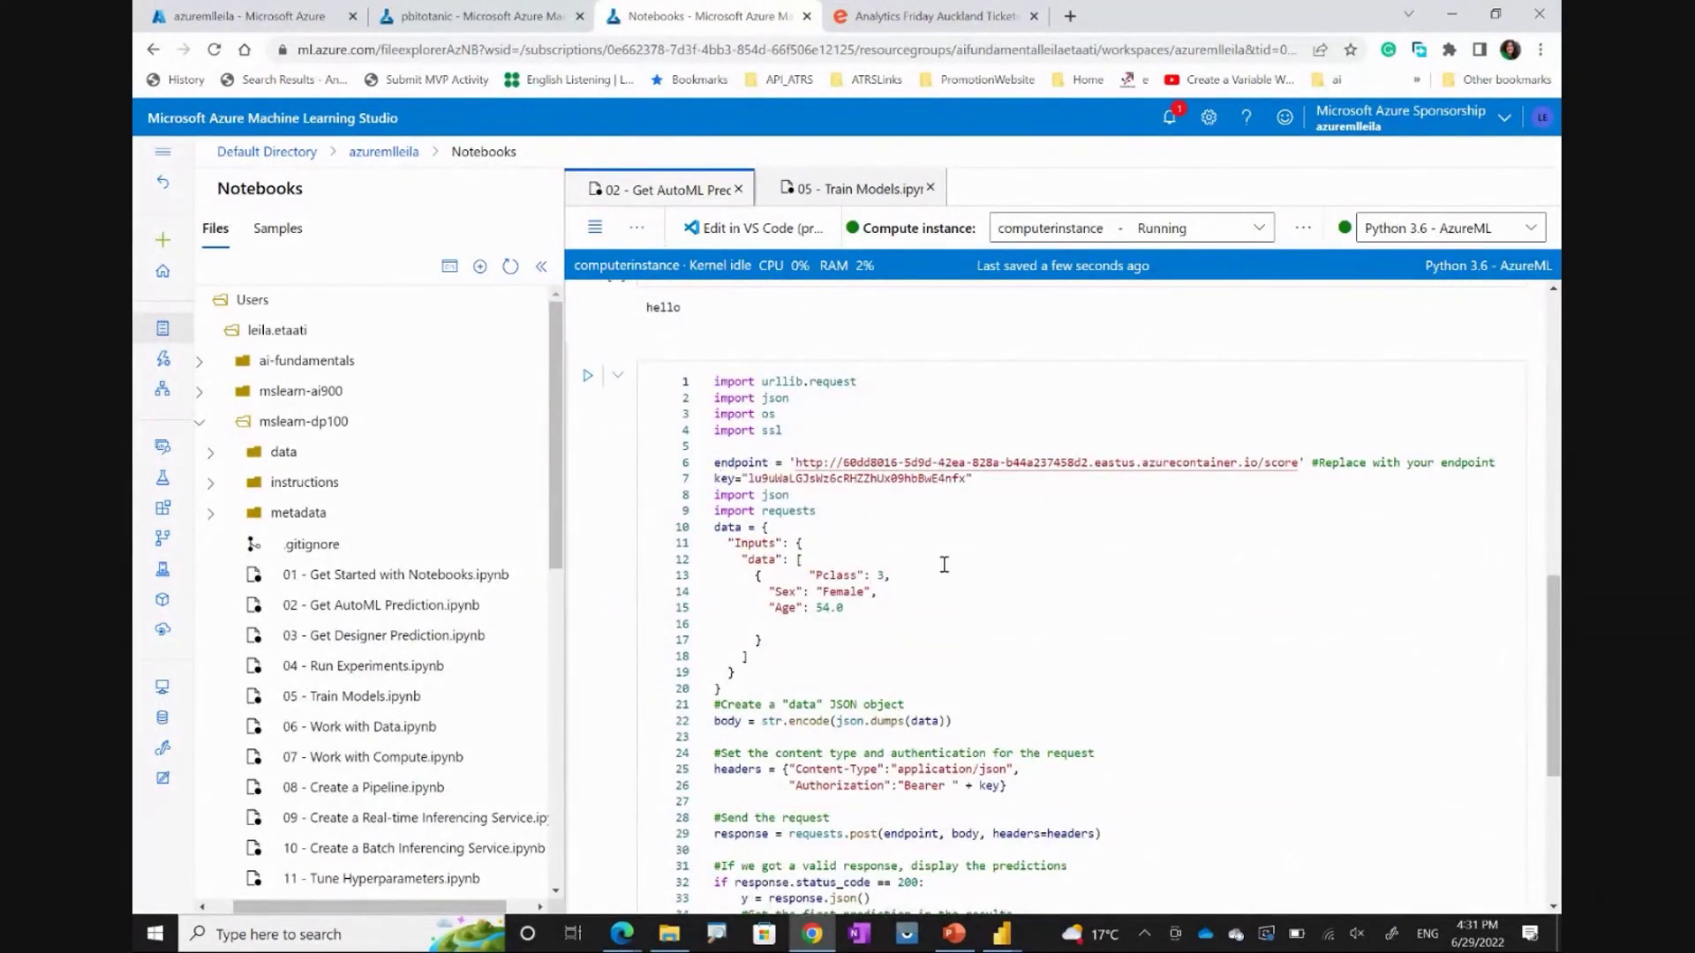
scroll(944, 565, "down", 1)
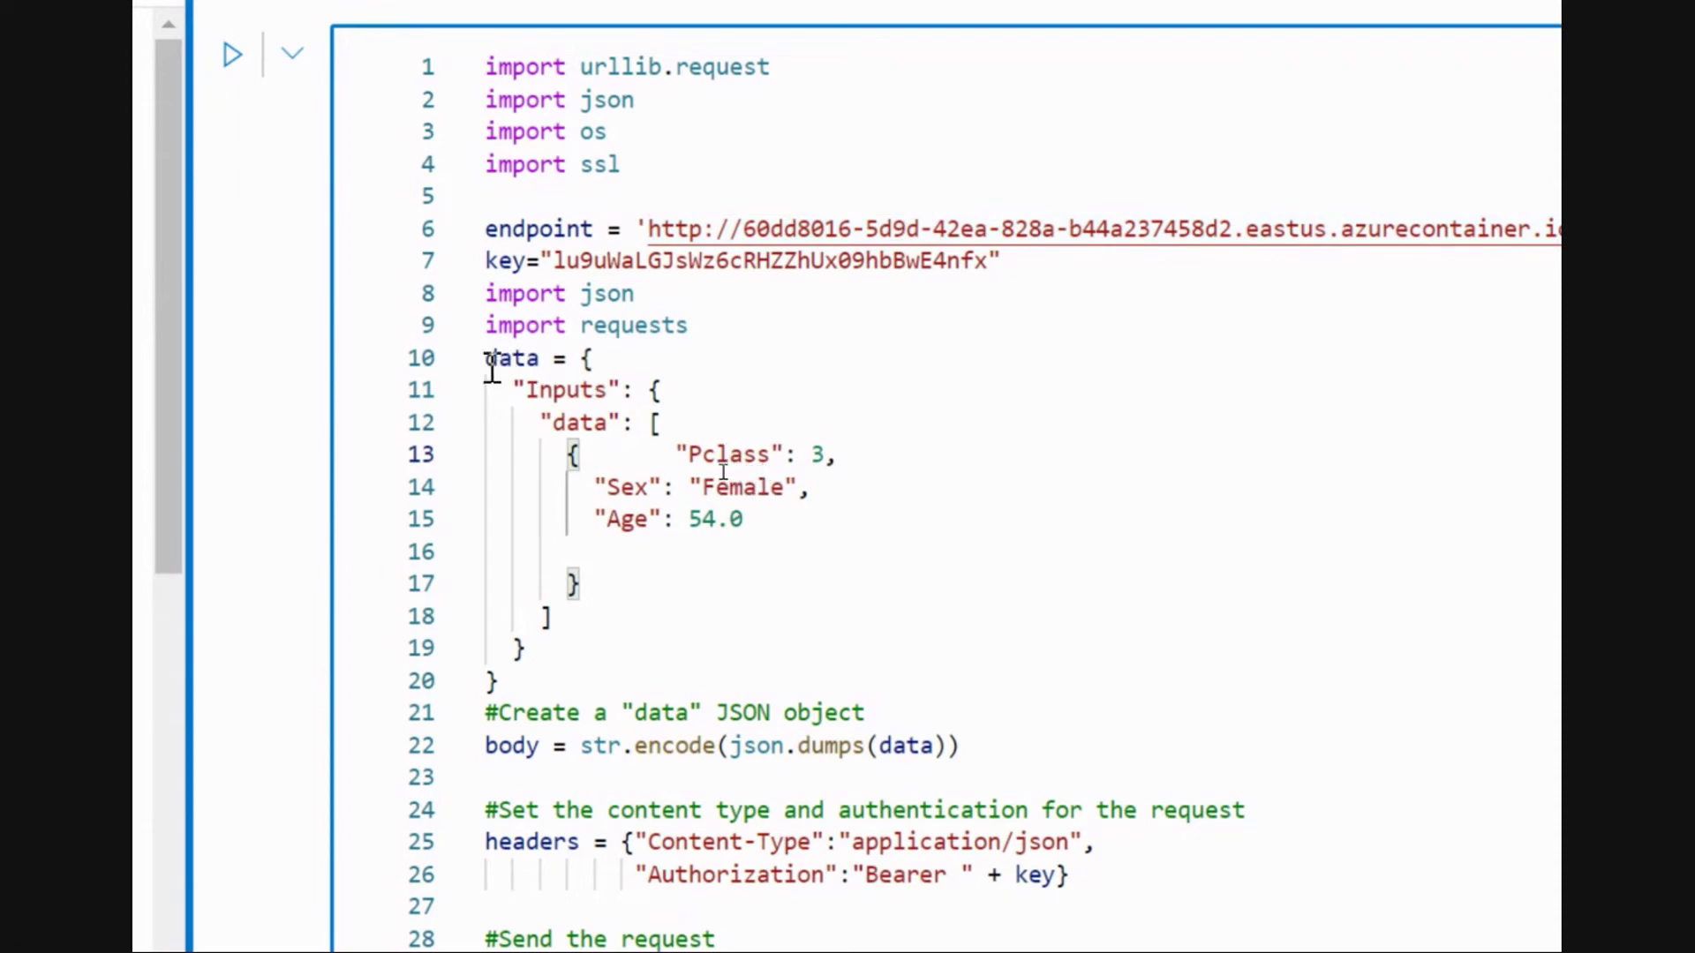
left_click_drag(484, 360, 642, 654)
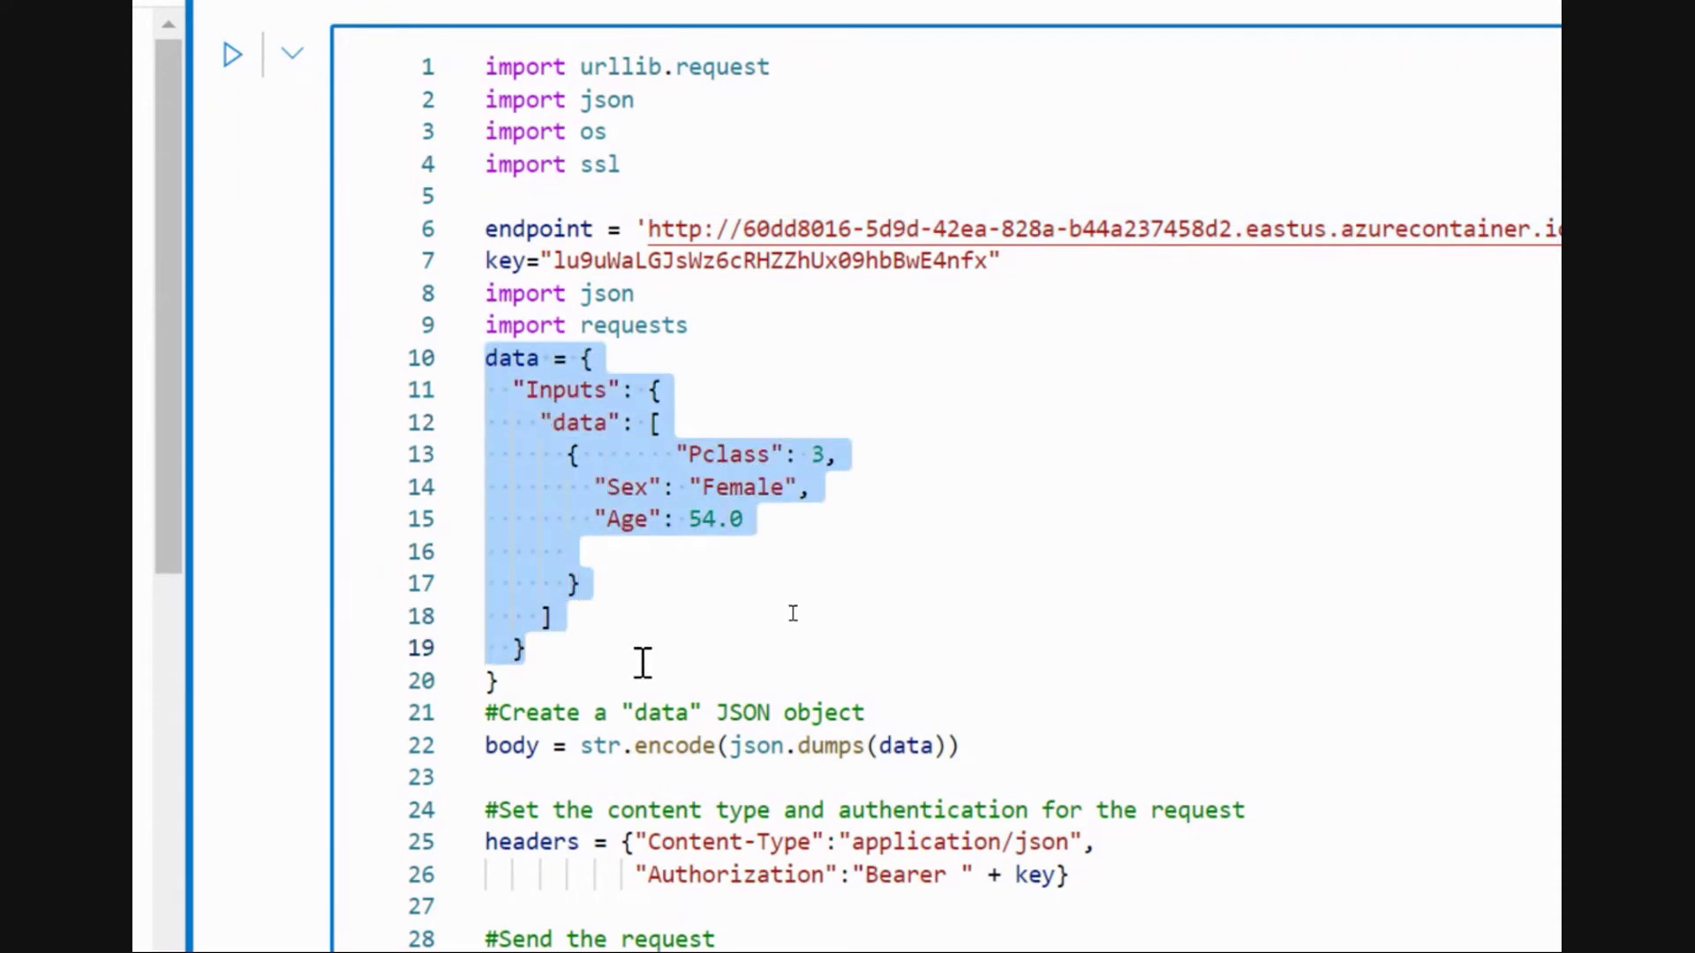
scroll(897, 693, "down", 5)
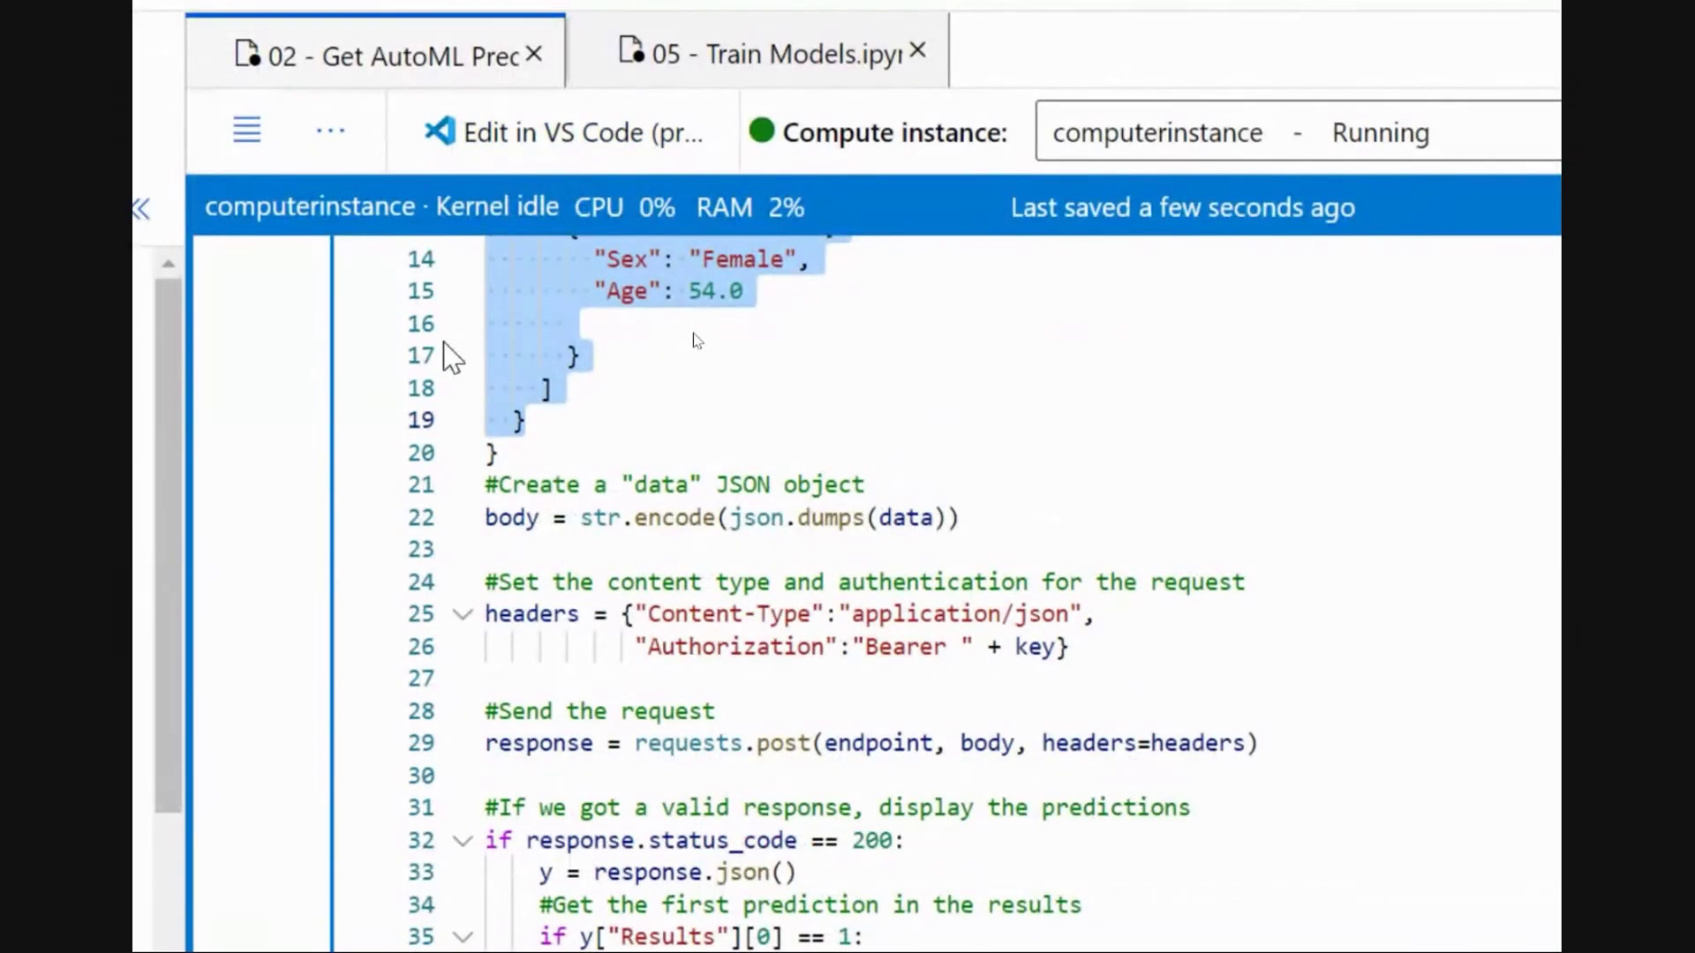
Run the endpoint request cell with the existing passenger data and view its prediction output
scroll(446, 352, "up", 5)
left_click(310, 366)
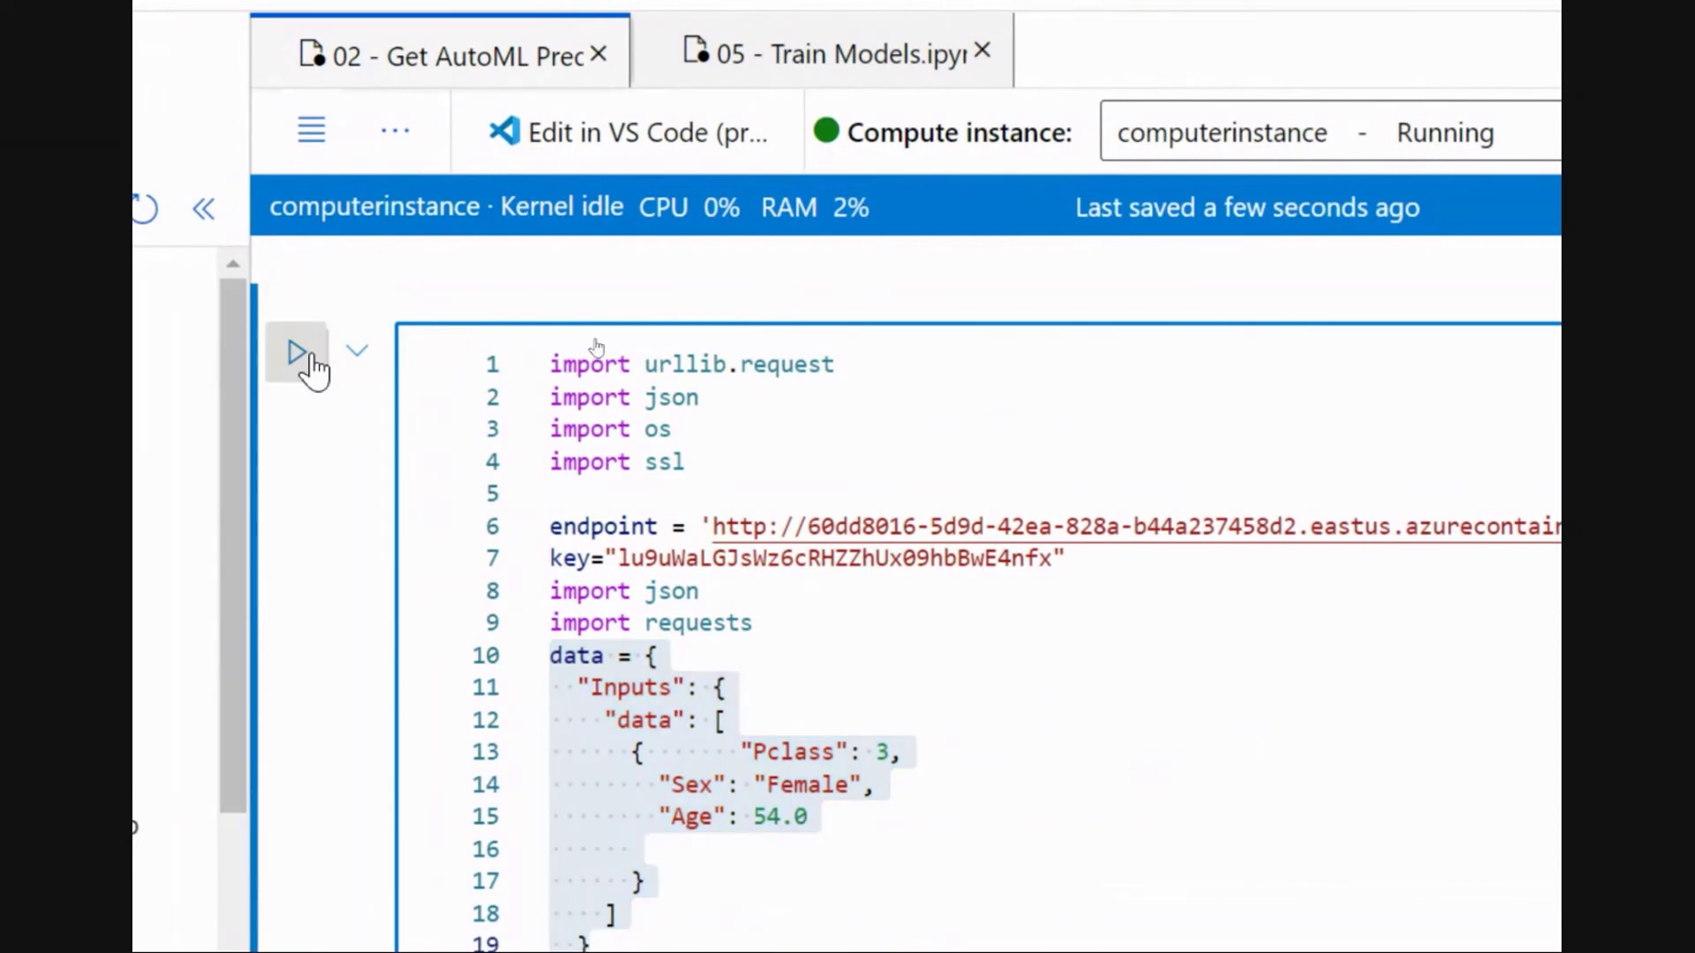
scroll(781, 618, "down", 3)
scroll(792, 651, "down", 3)
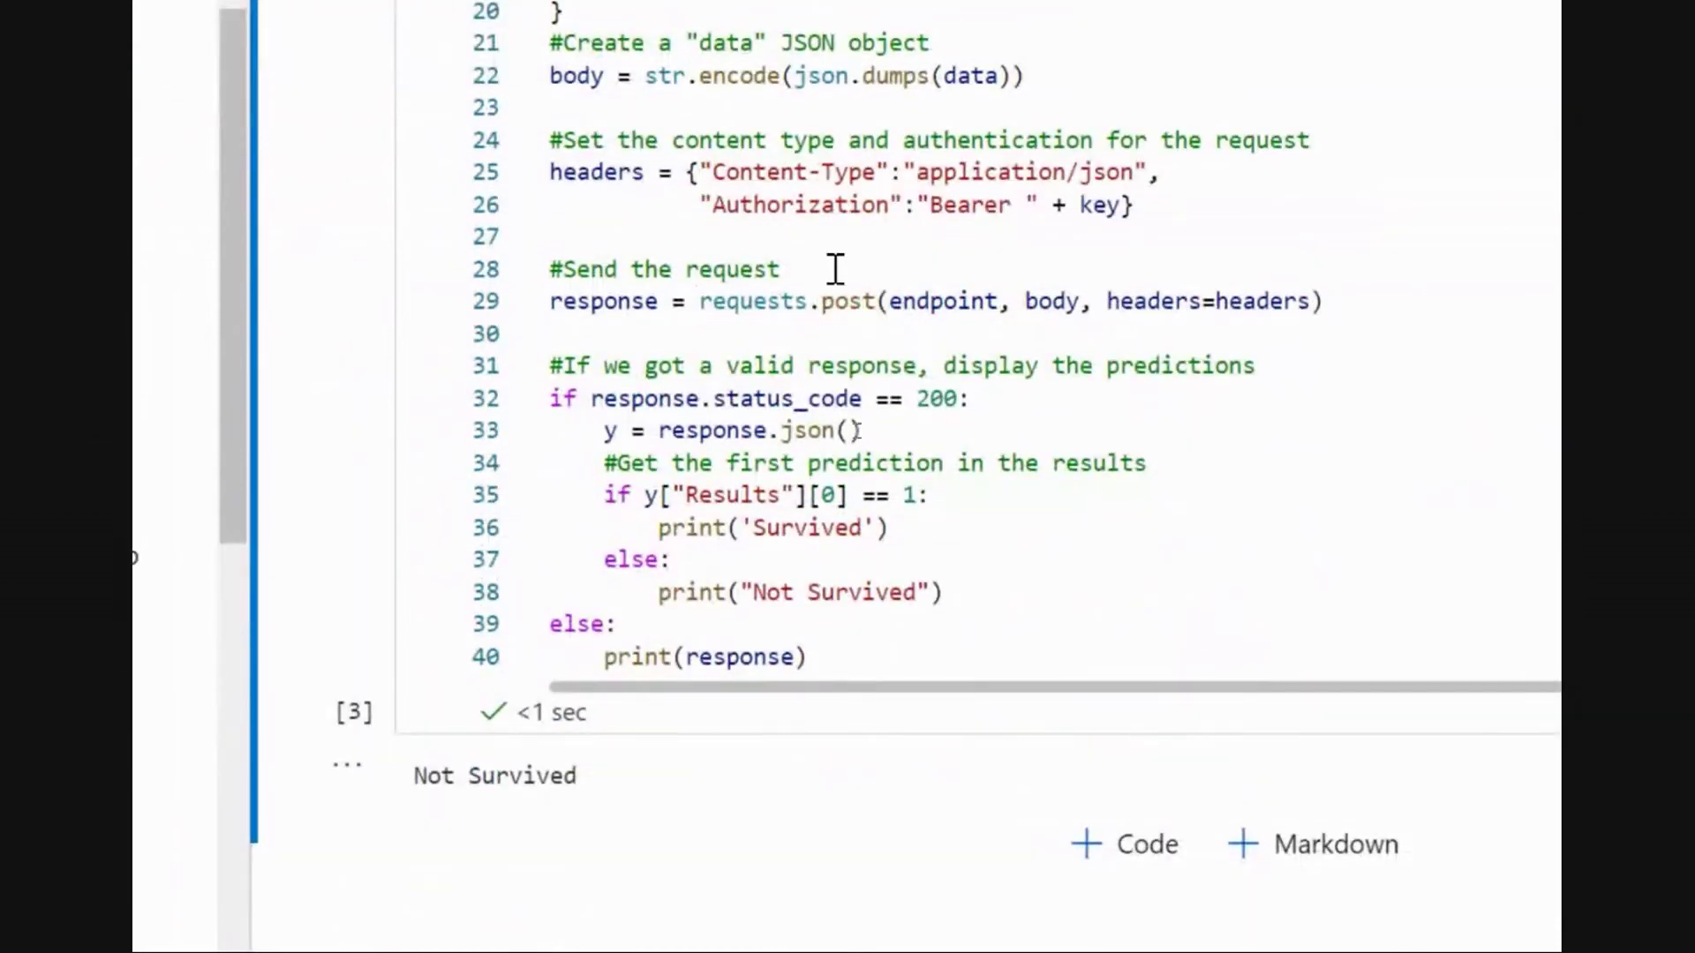
Set Pclass to 1 in the request data, rerun the cell and view the new prediction
scroll(862, 408, "up", 4)
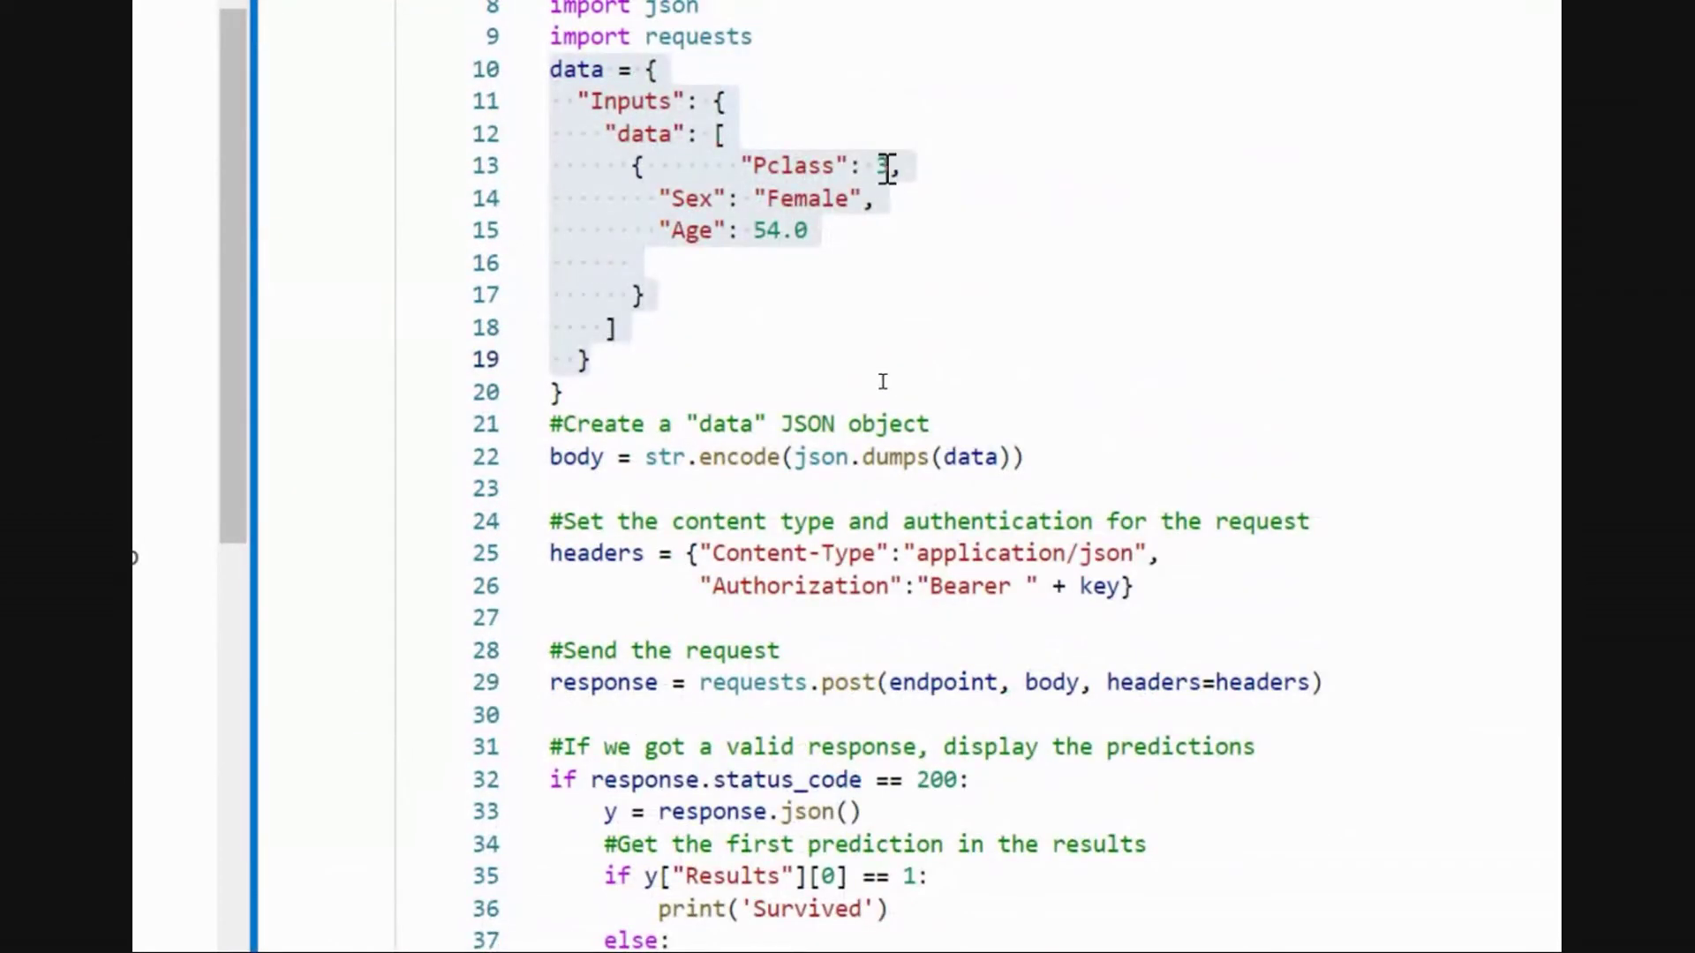
double_click(883, 170)
type("1")
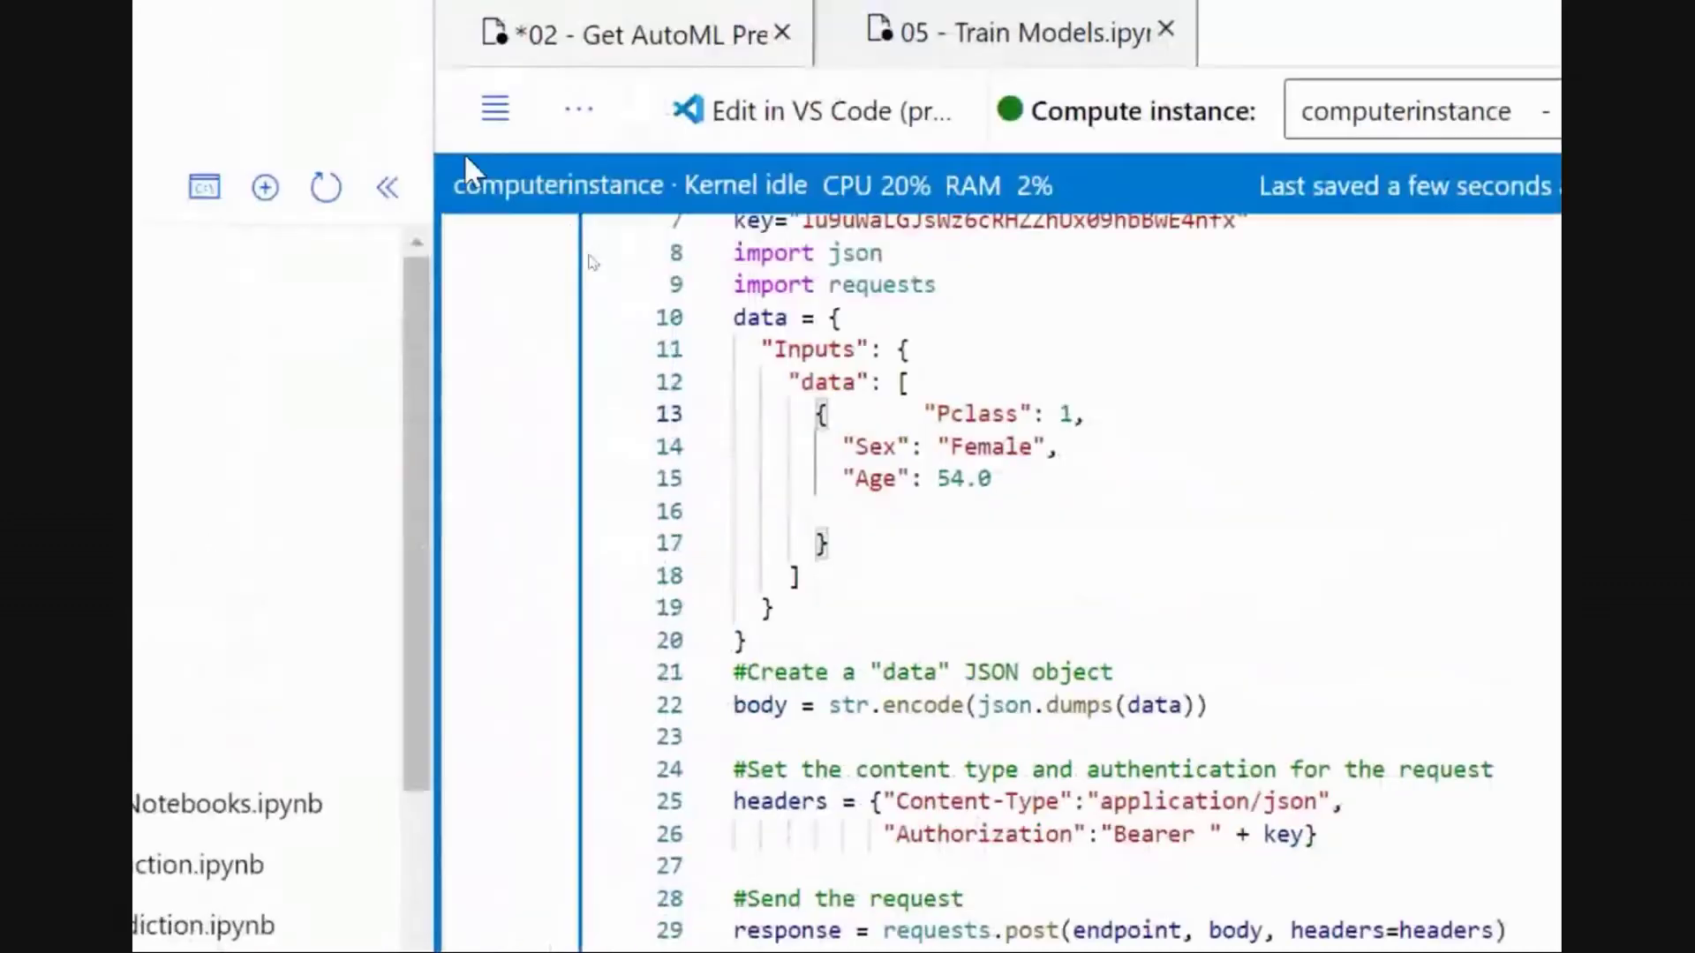
scroll(497, 265, "up", 3)
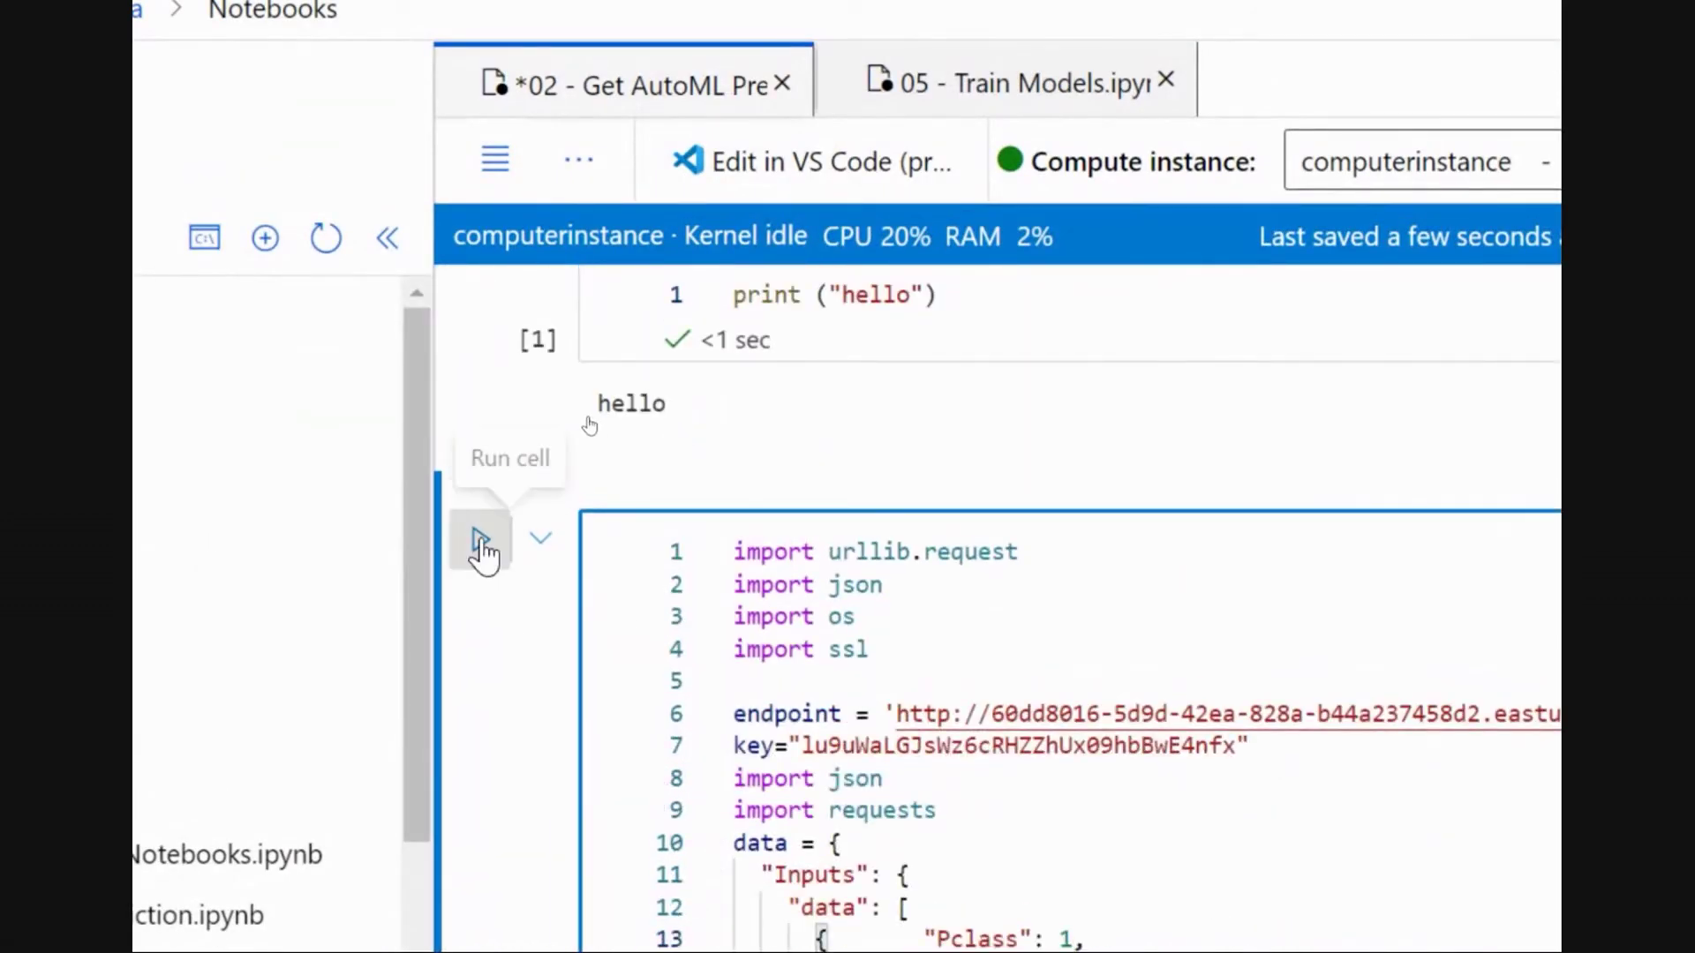
left_click(481, 543)
scroll(1219, 779, "down", 5)
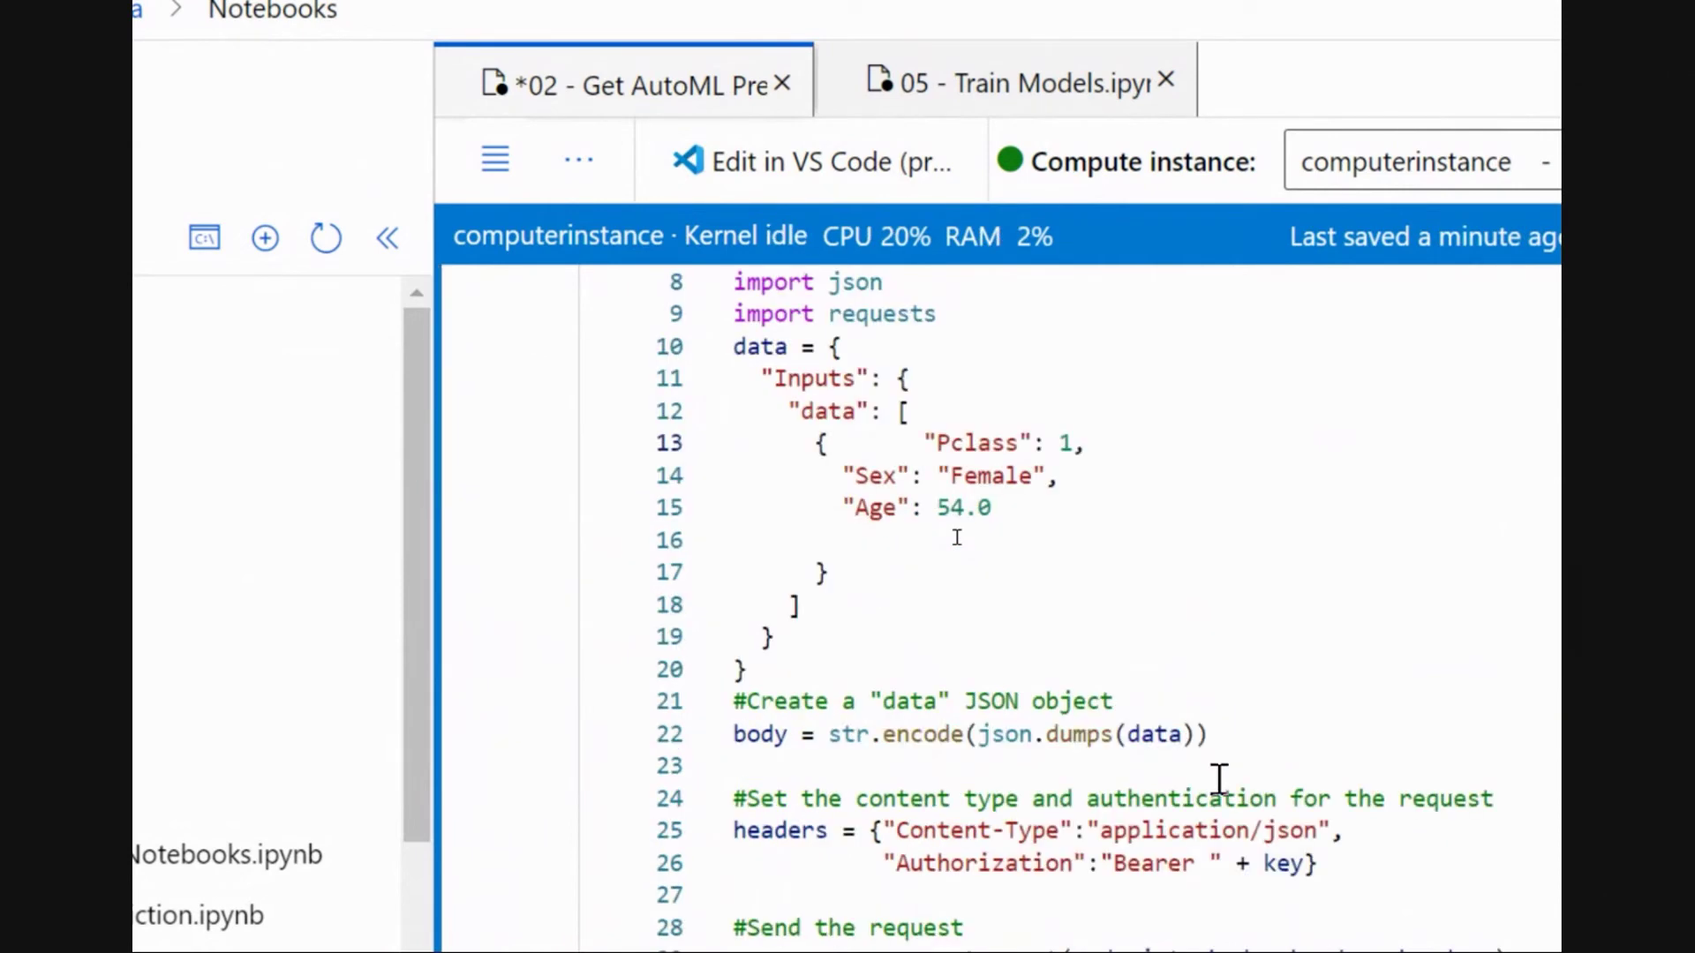
scroll(1219, 778, "down", 4)
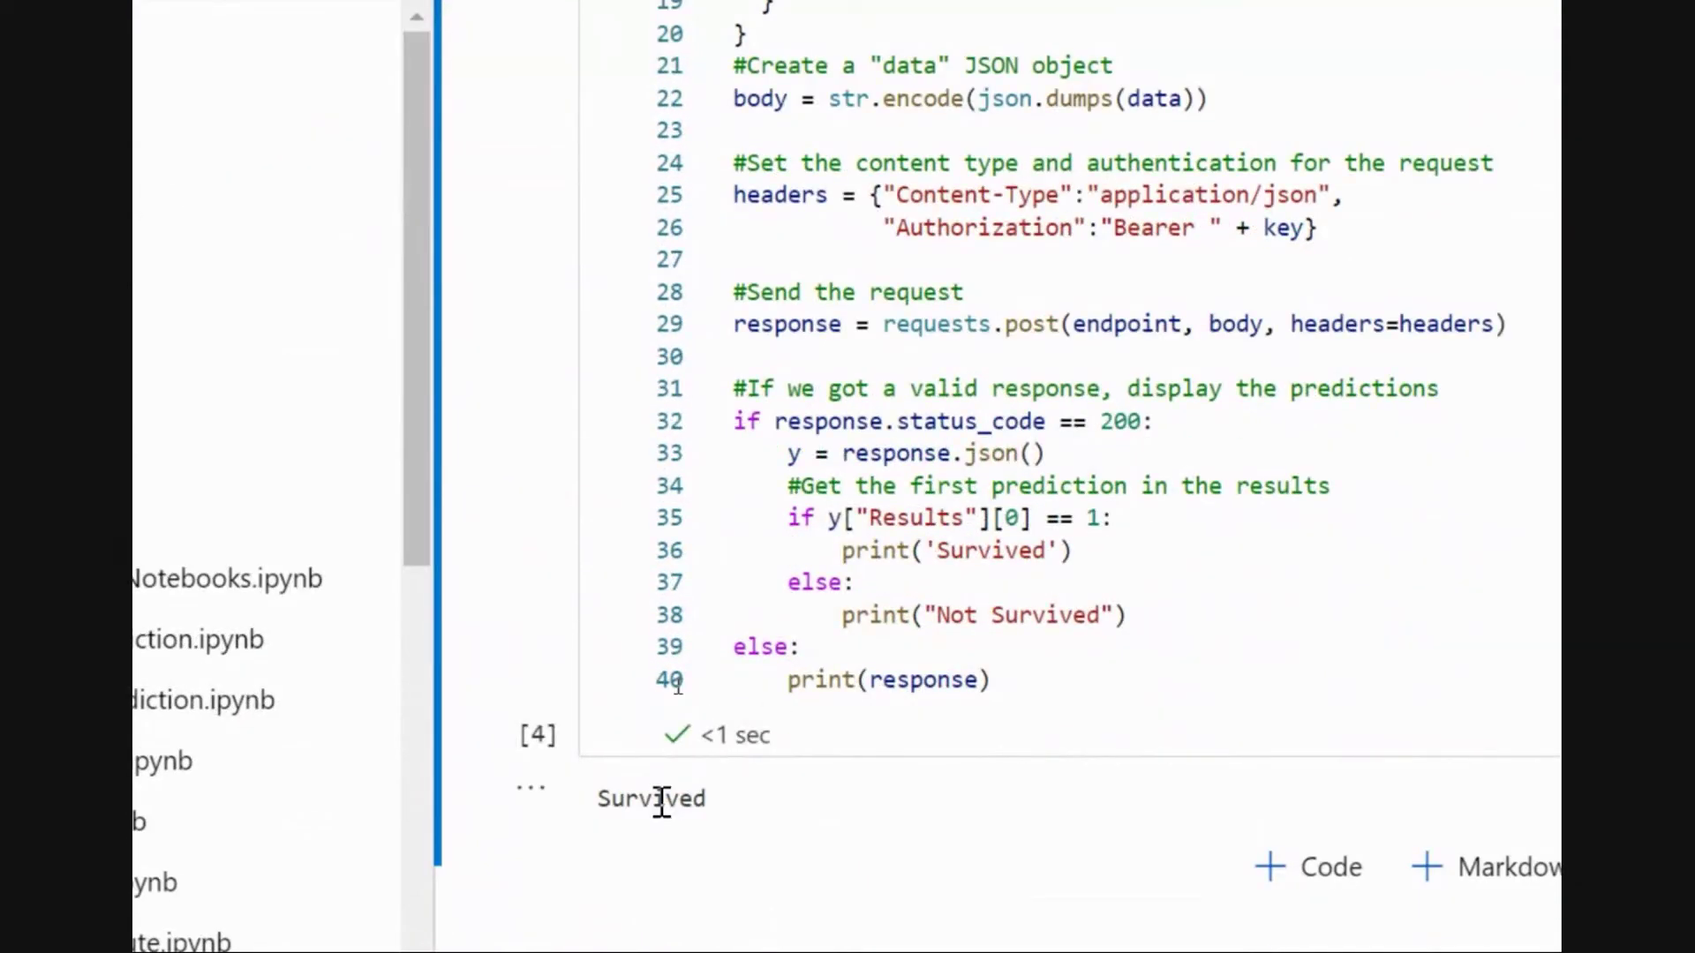
Open the 05 - Train Models notebook and examine its workspace connection and training script cells
scroll(904, 634, "up", 3)
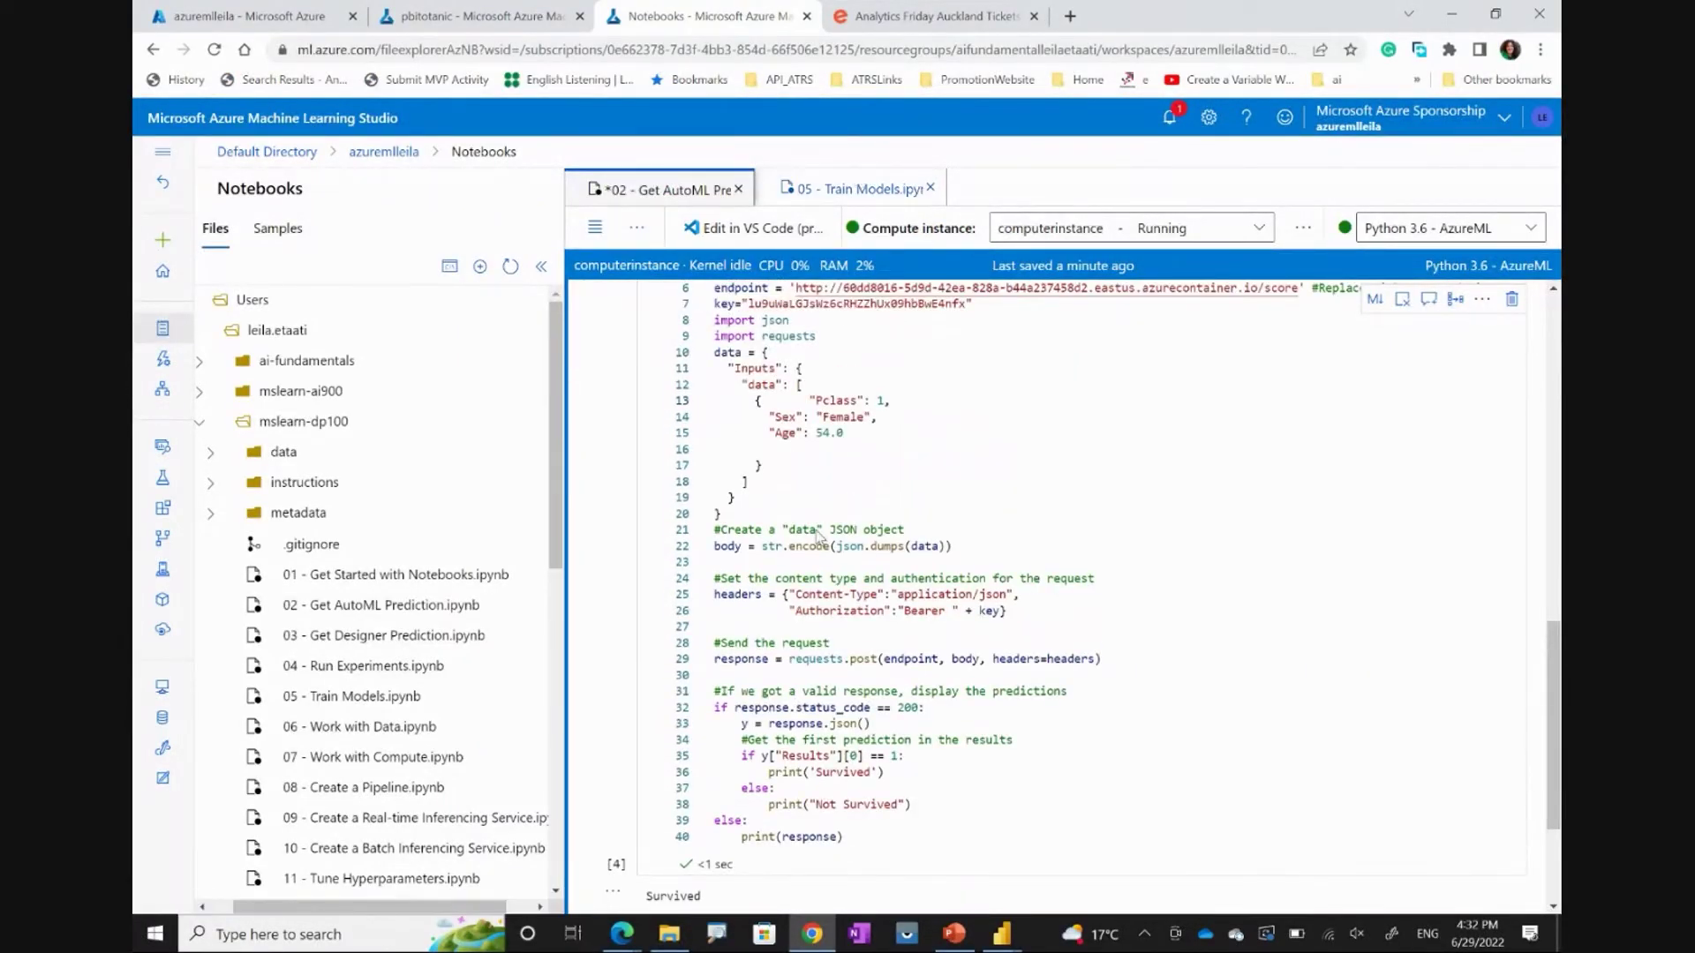
left_click(807, 193)
scroll(776, 475, "up", 10)
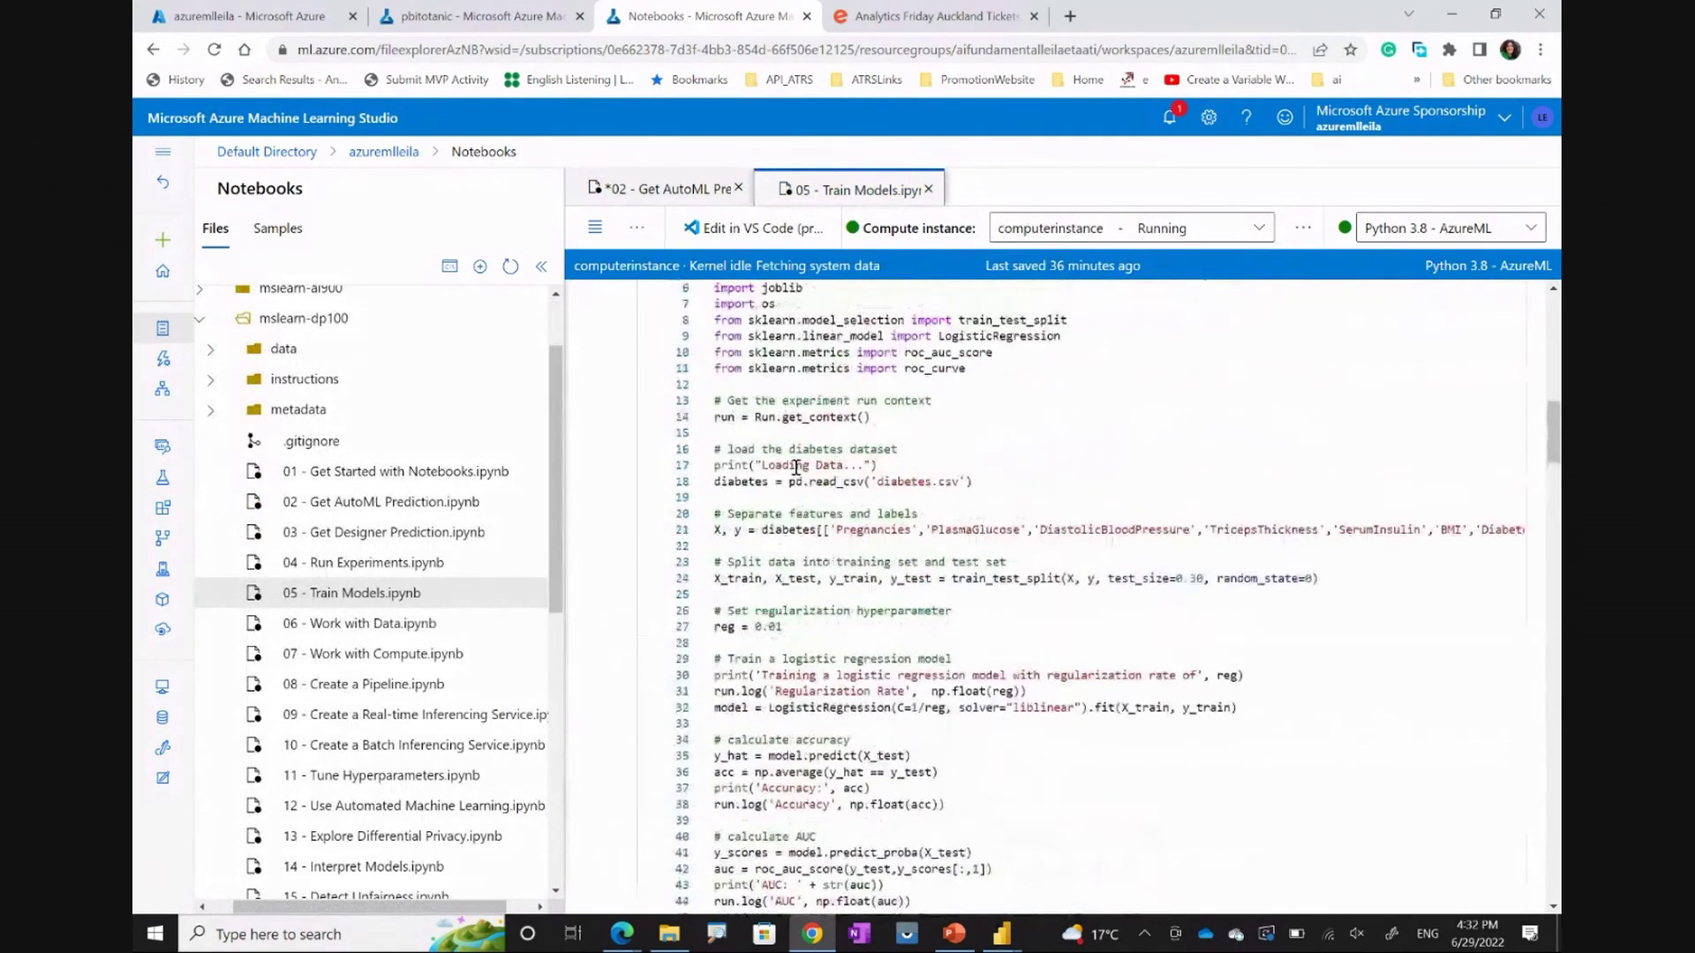
scroll(777, 475, "up", 10)
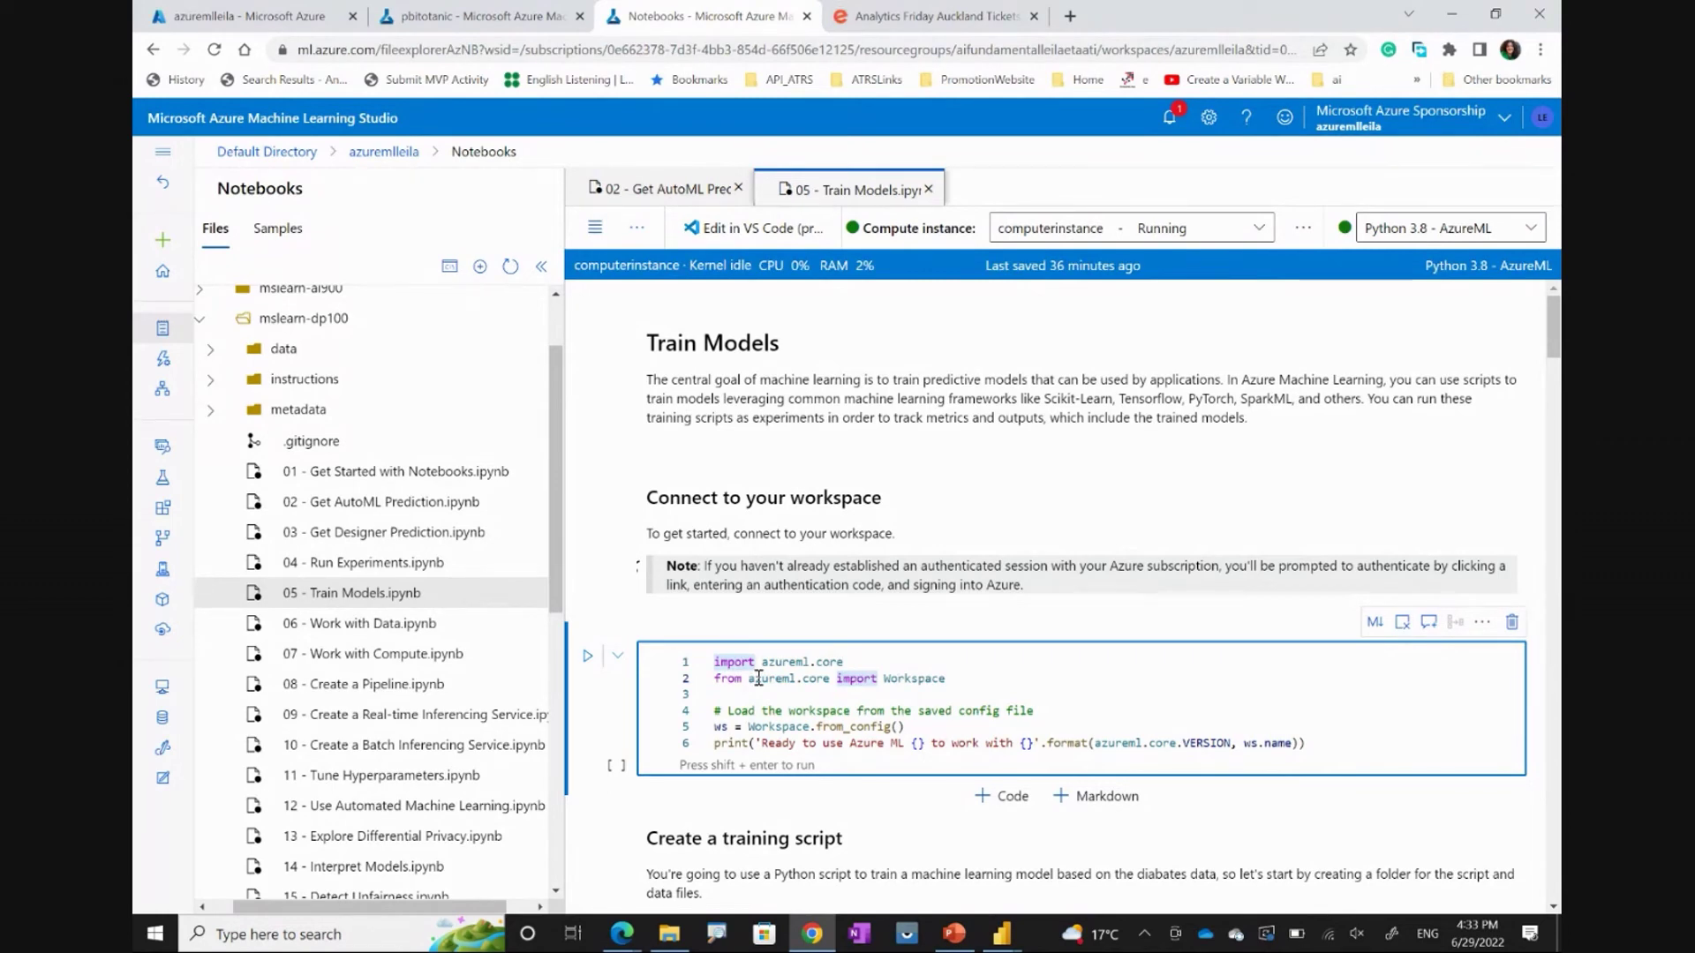
scroll(792, 706, "down", 5)
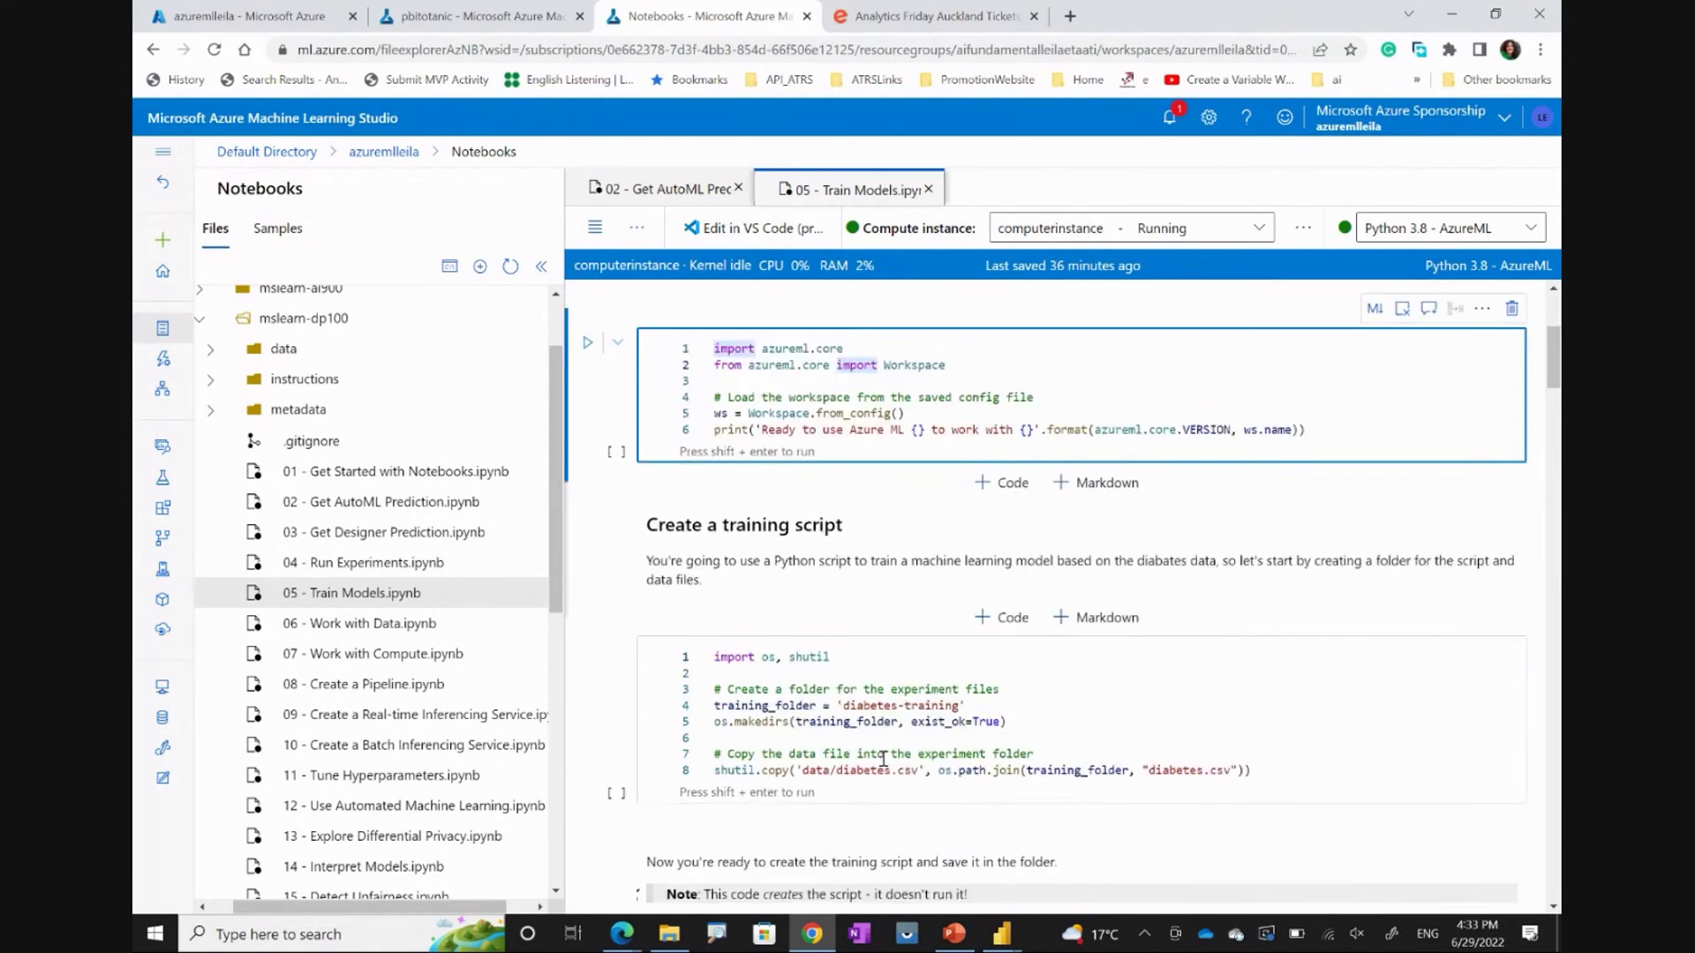
Switch to PowerPoint, present from the current slide up to the Why Automated ML? slide, end the show and return to Chrome
left_click(956, 939)
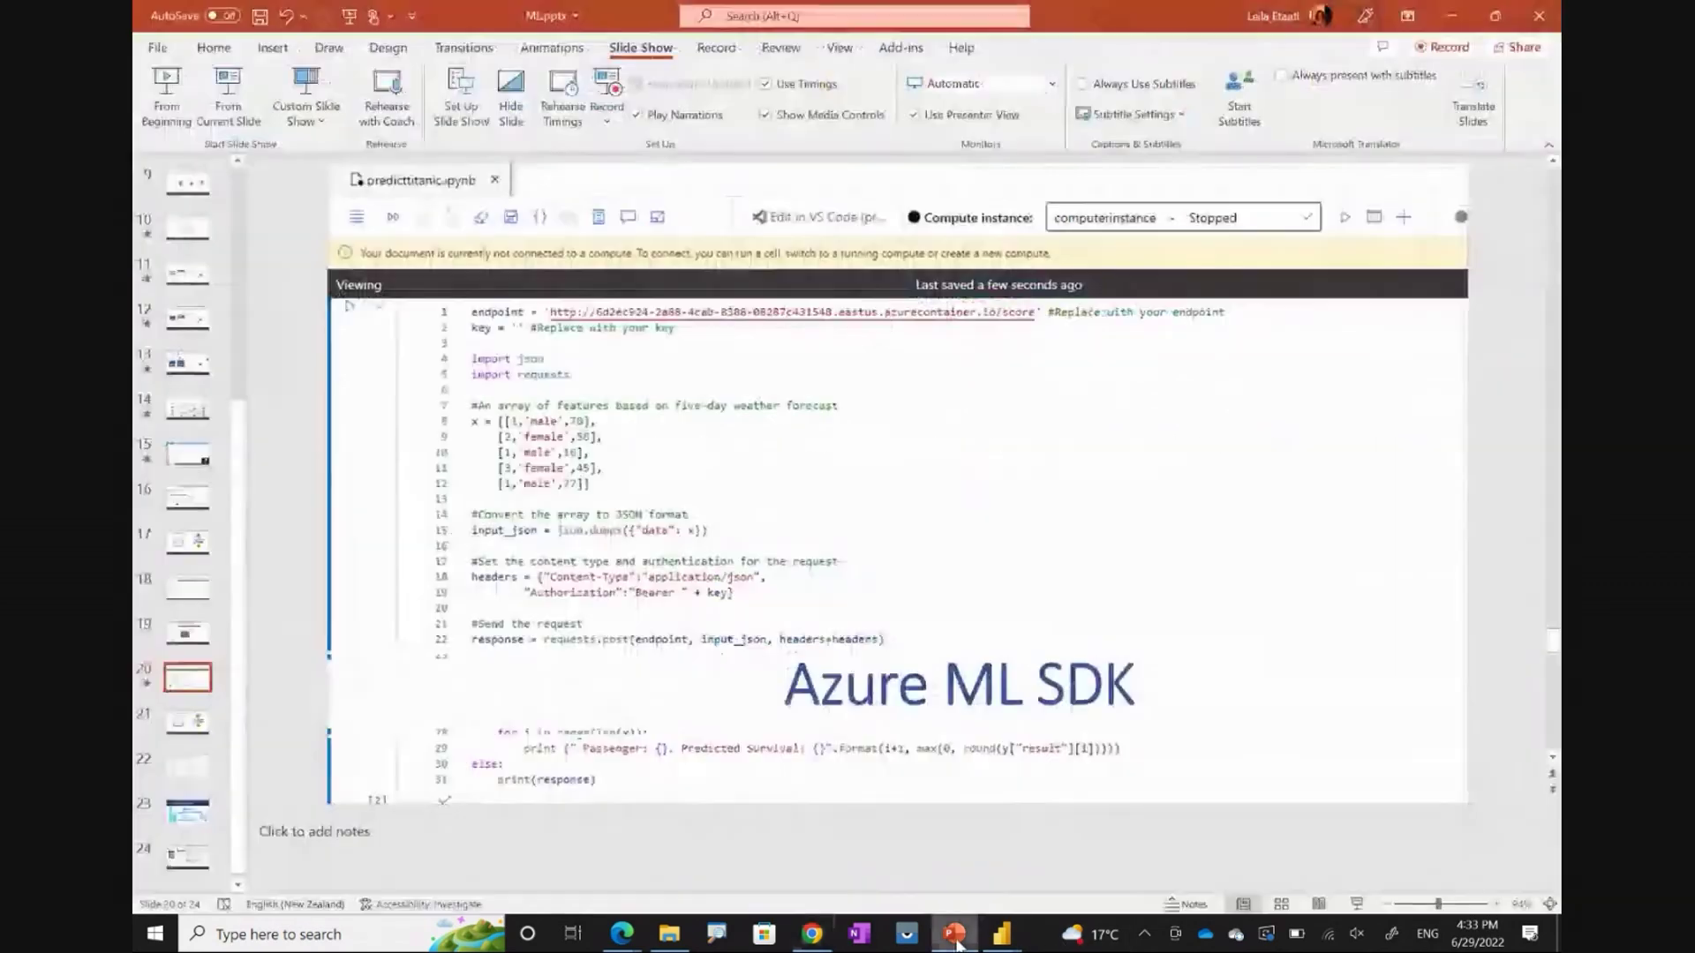
left_click(232, 88)
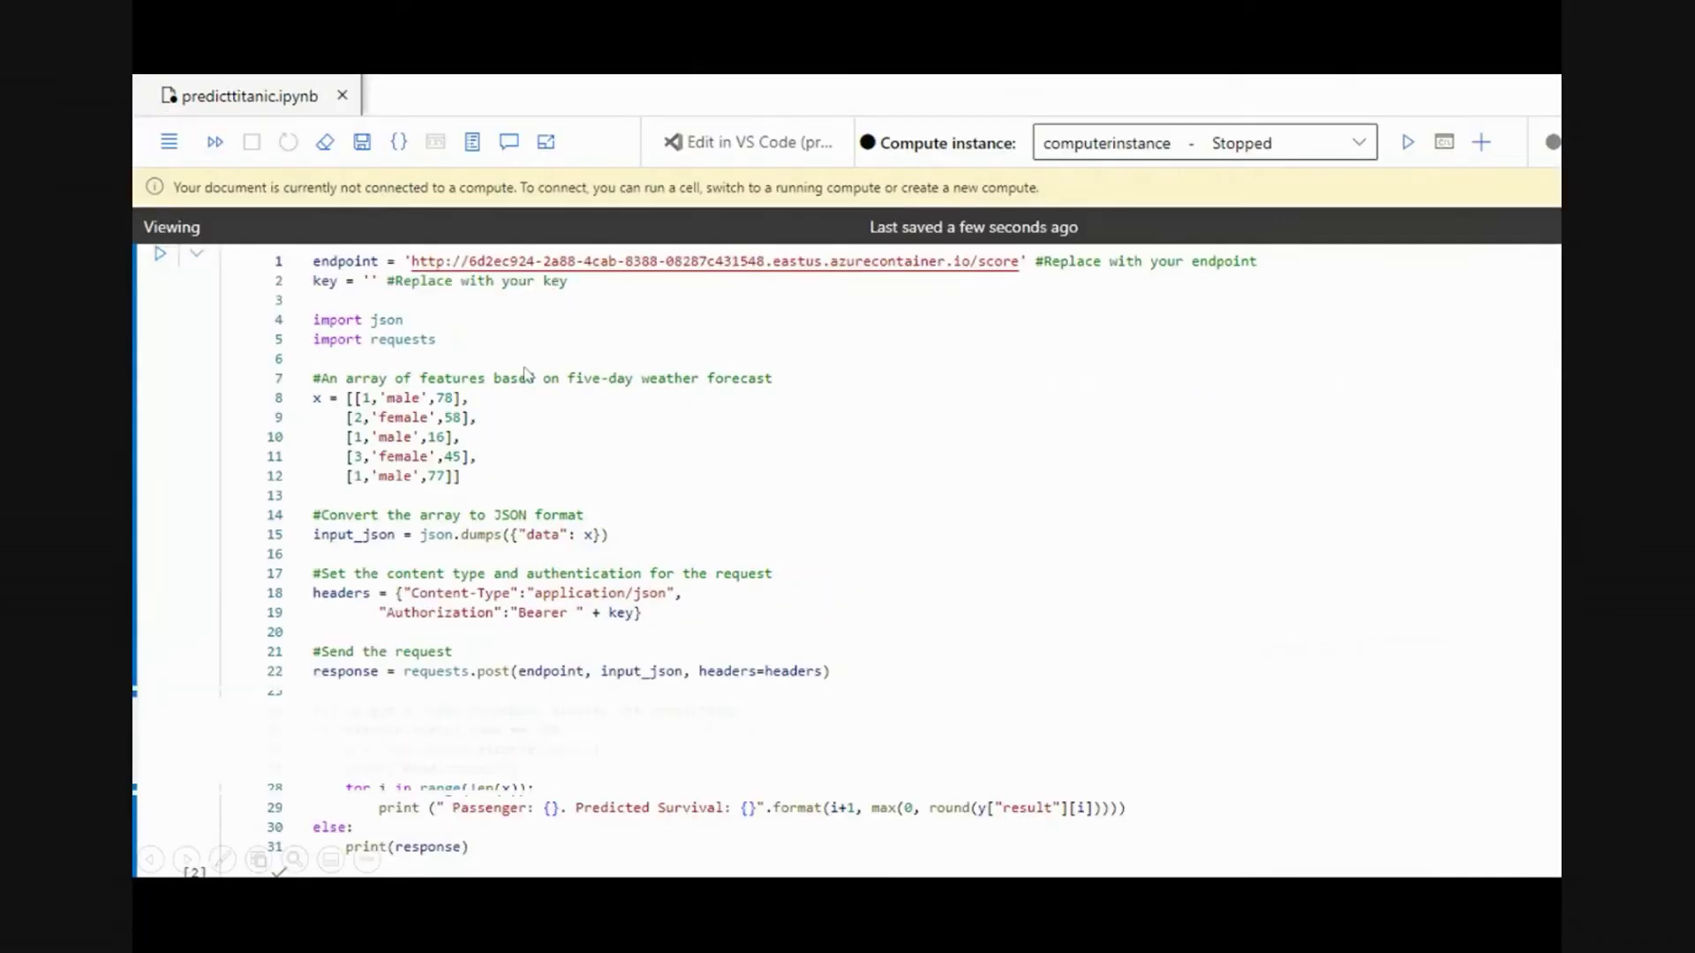
left_click(813, 614)
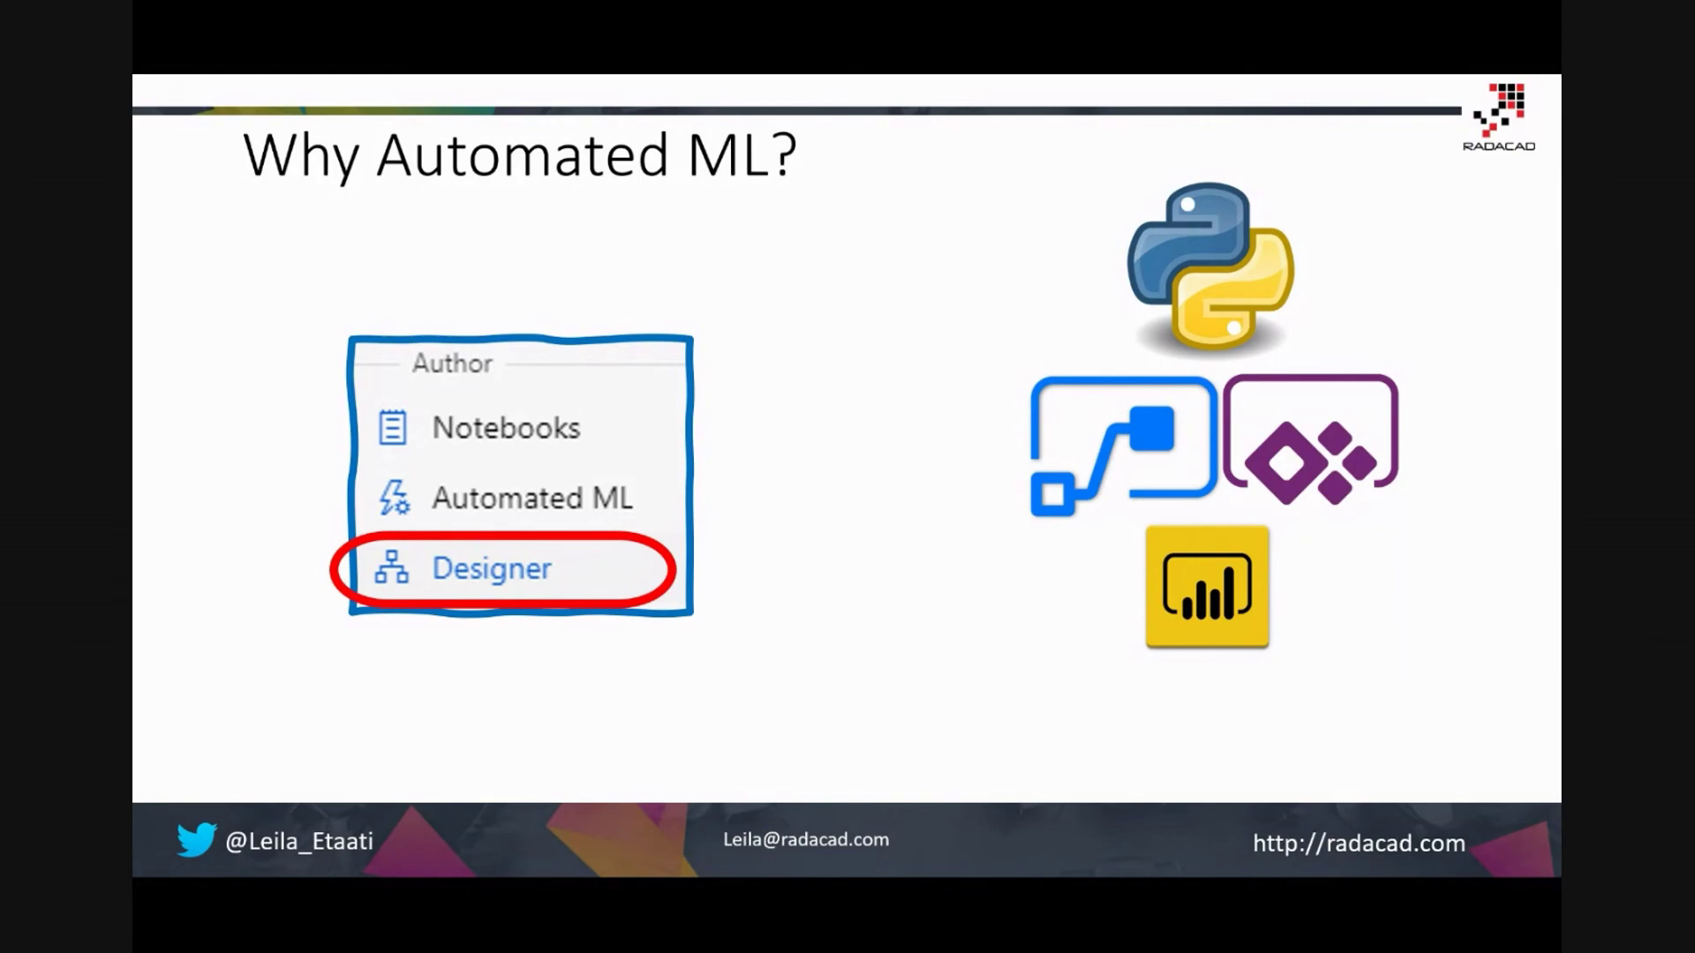
key("Escape")
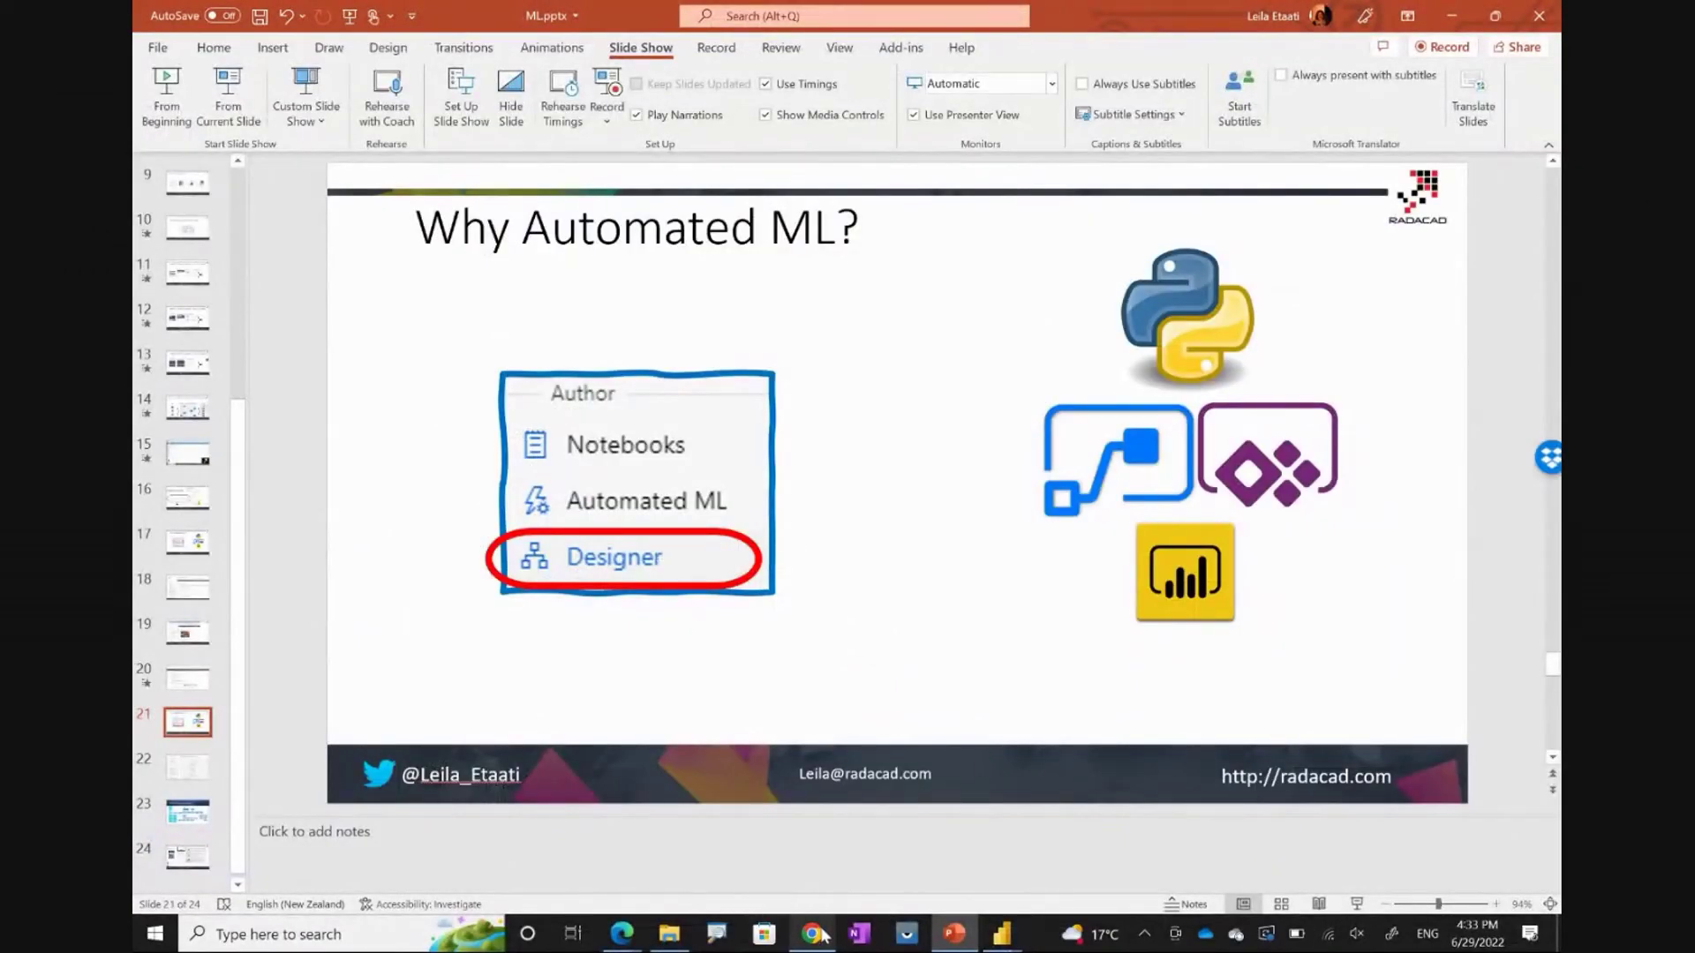
left_click(817, 934)
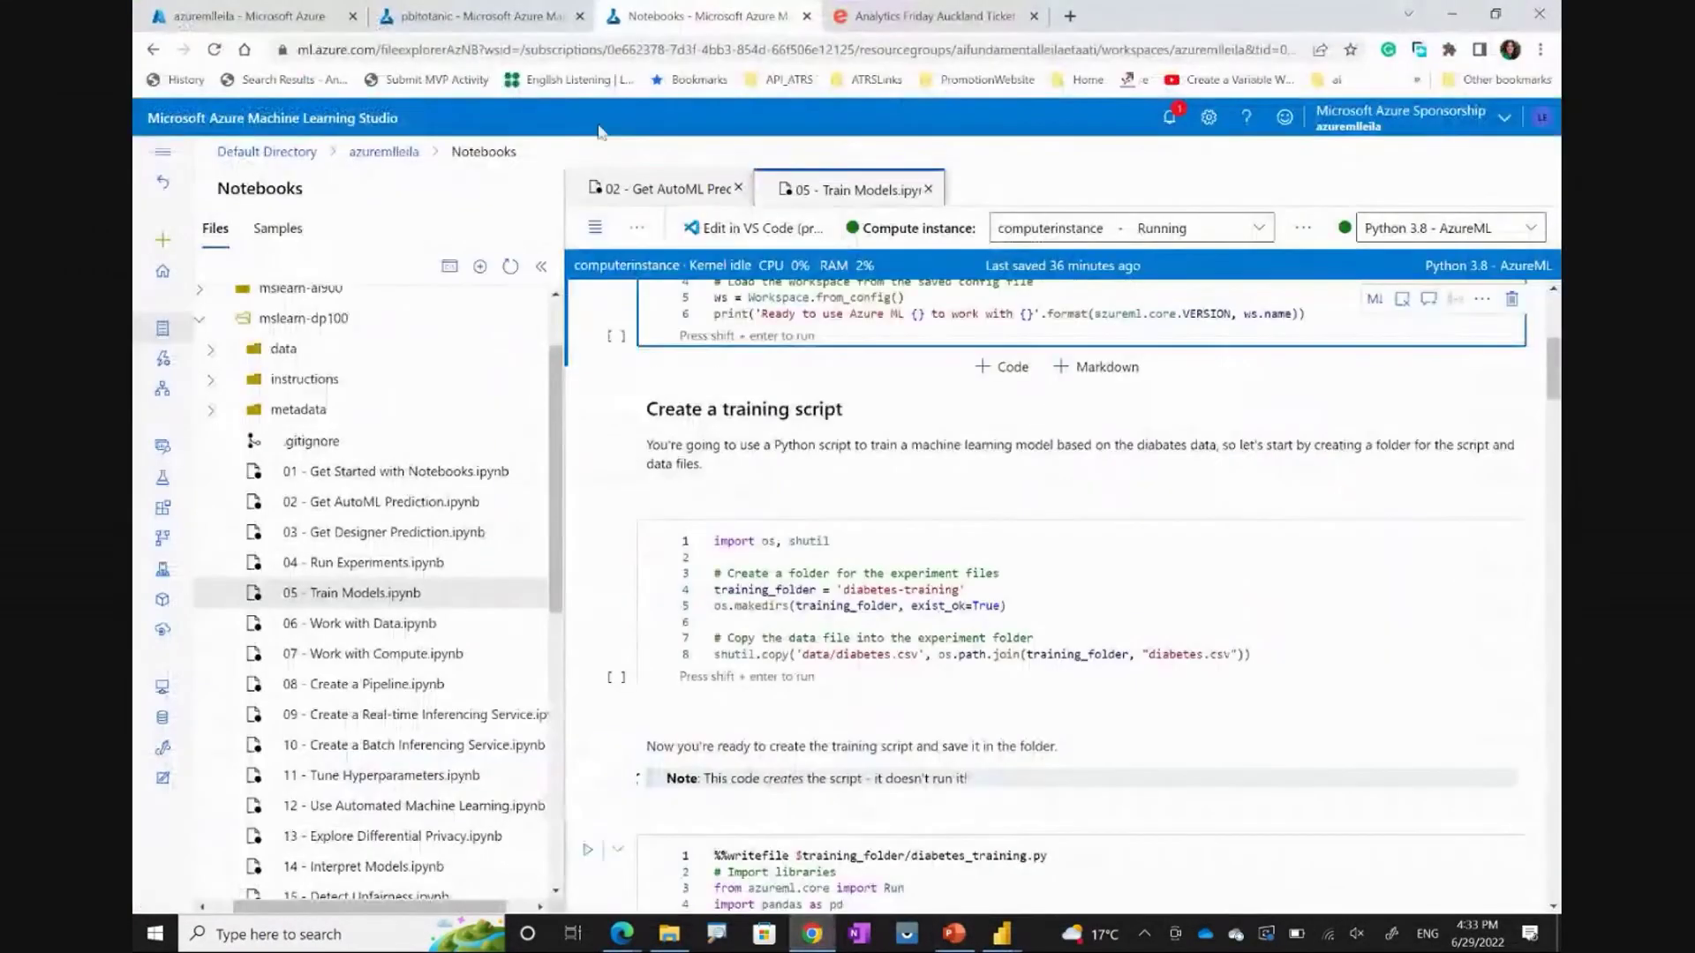
Open Designer, create a new pipeline with the easy-to-use prebuilt components and add Titanicdataset to its canvas
left_click(173, 397)
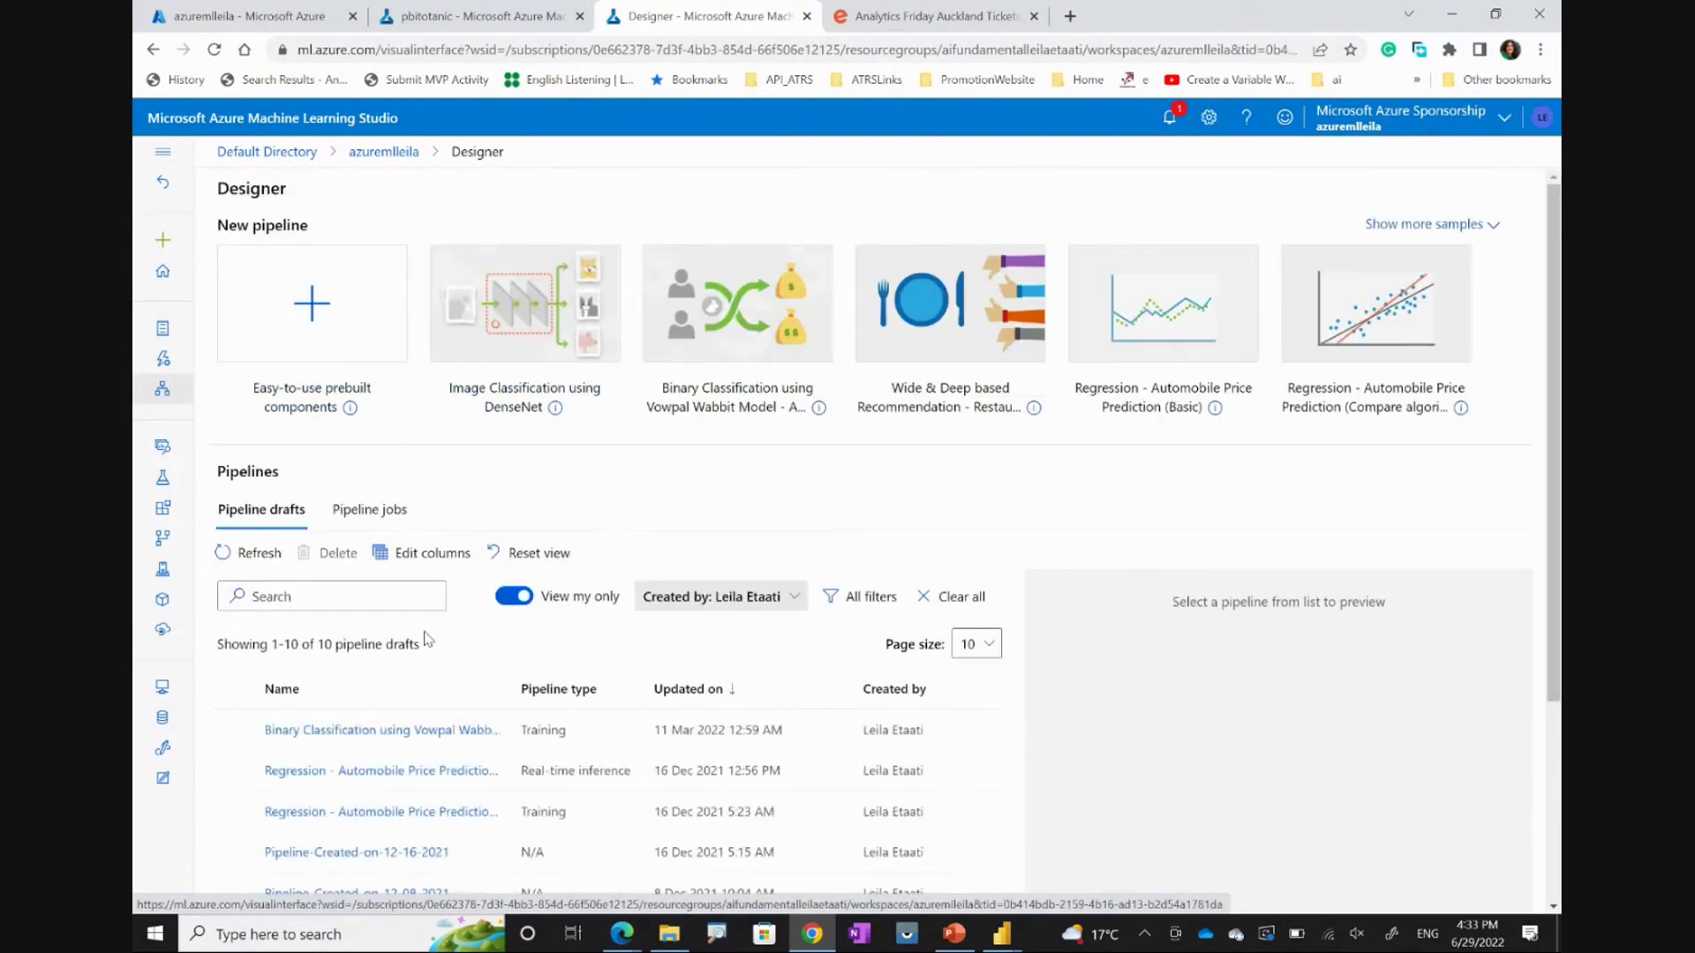
left_click(381, 339)
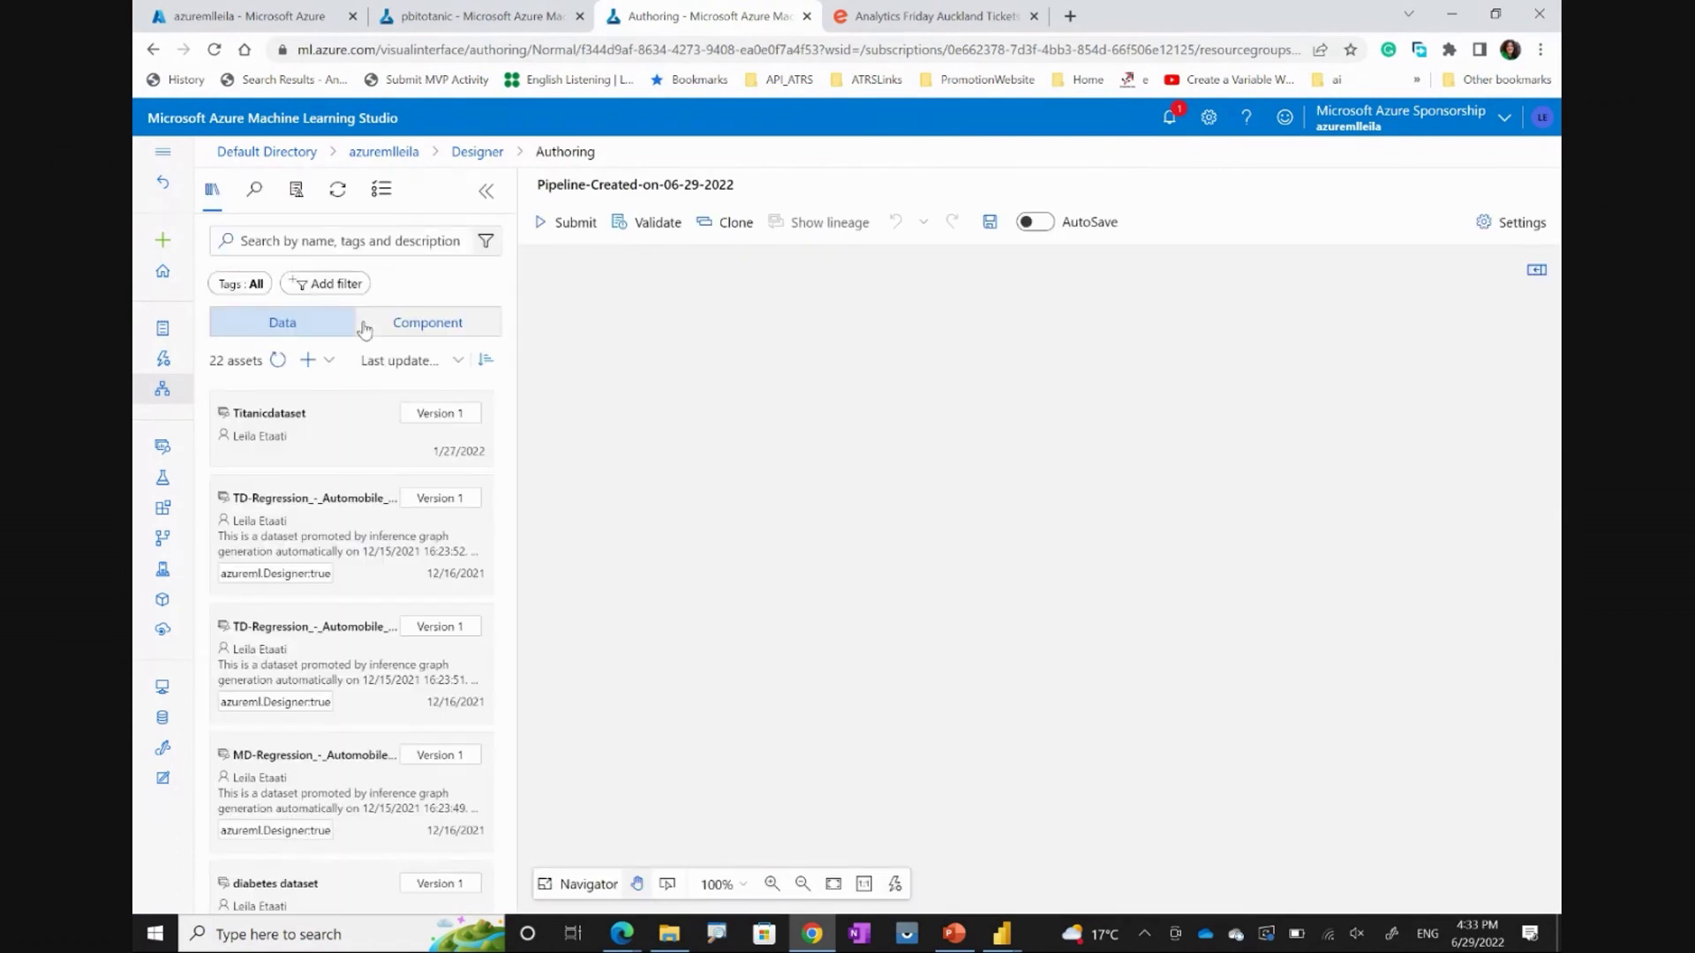
left_click_drag(401, 427, 1032, 362)
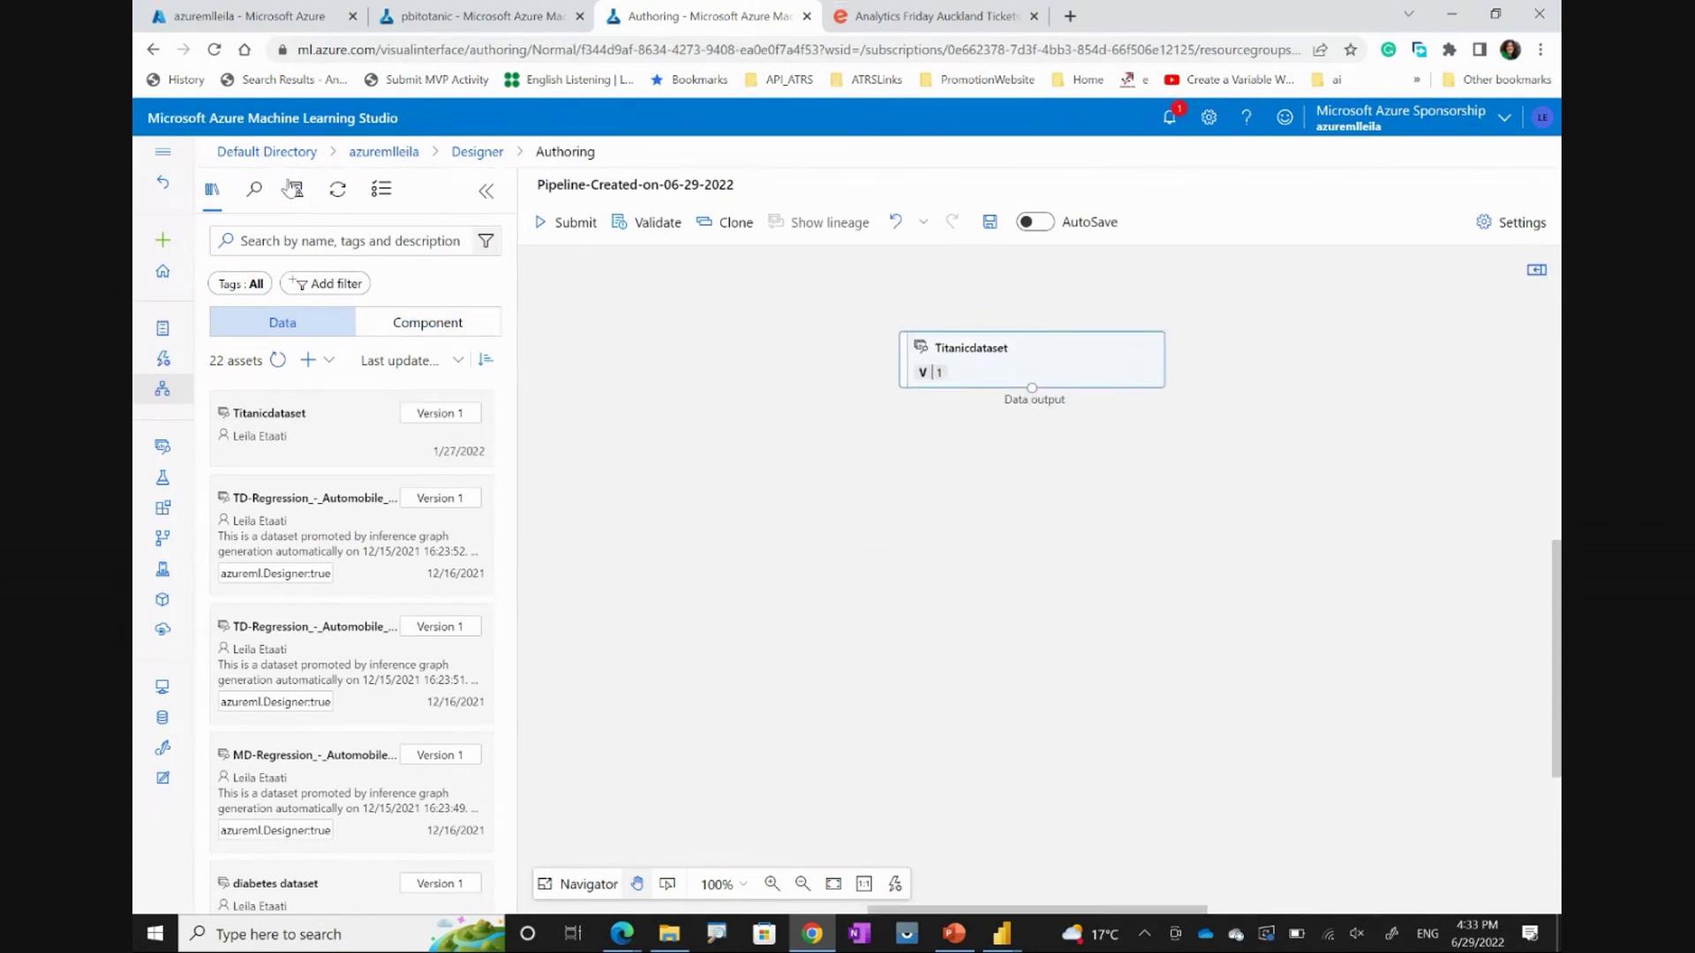
Search the components for "missing", place Clean Missing Data below Titanicdataset and connect the dataset's output to its input
left_click(309, 240)
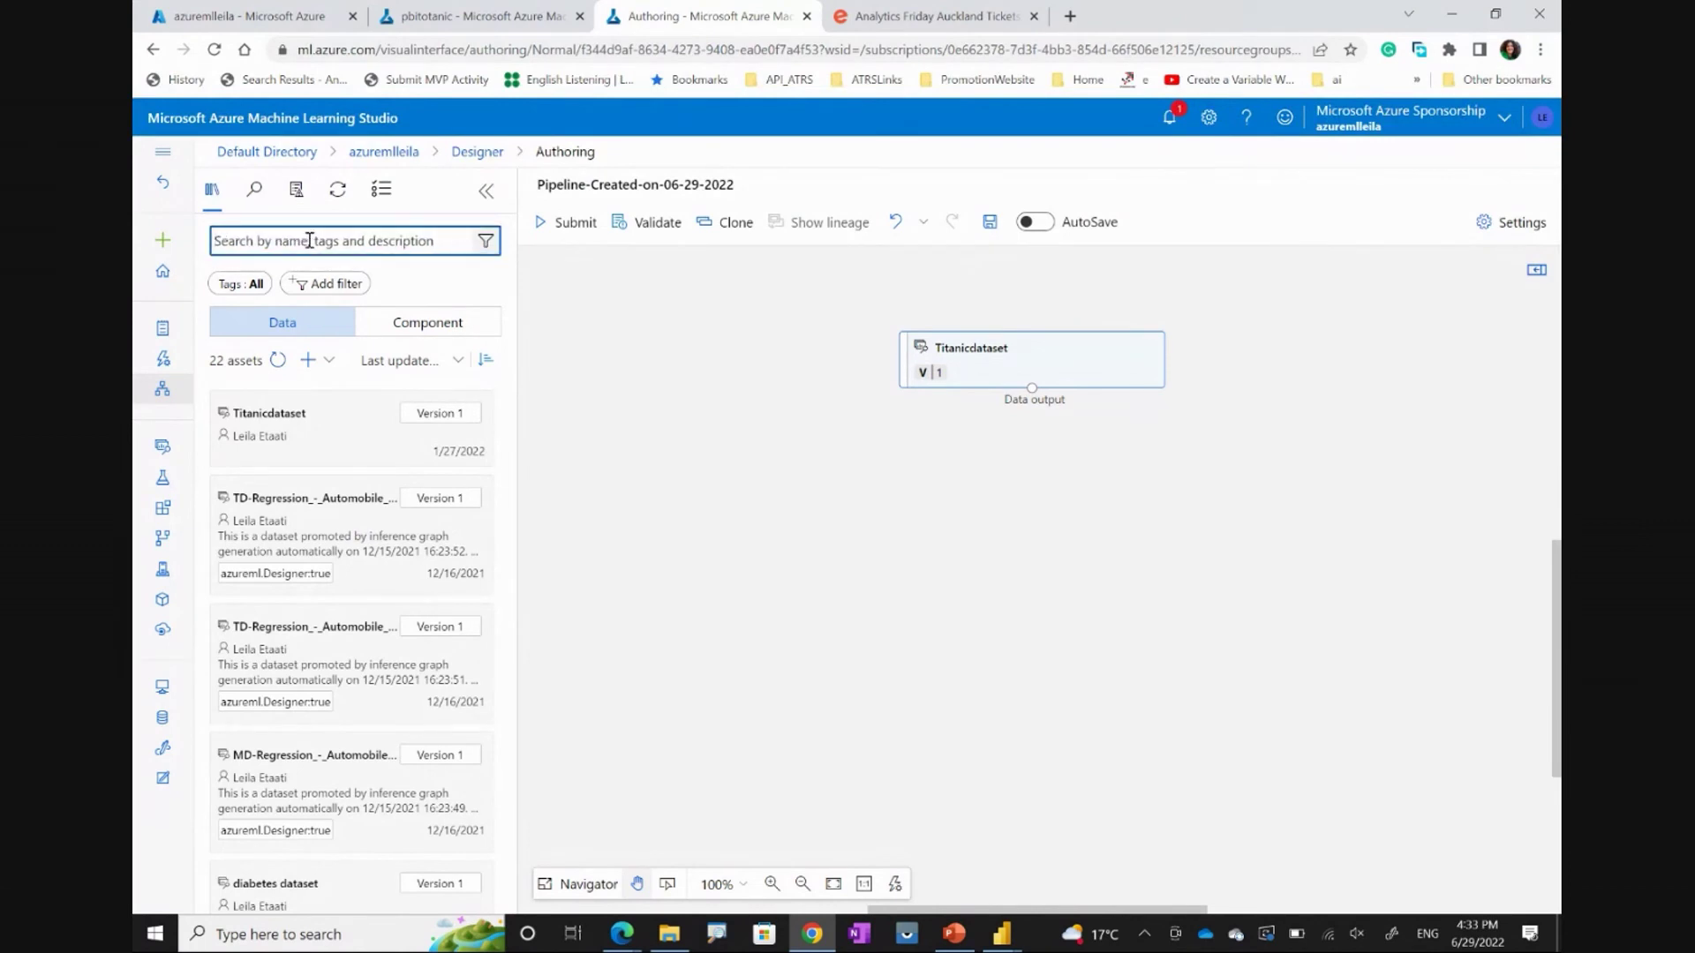
type("sele")
key("BackSpace")
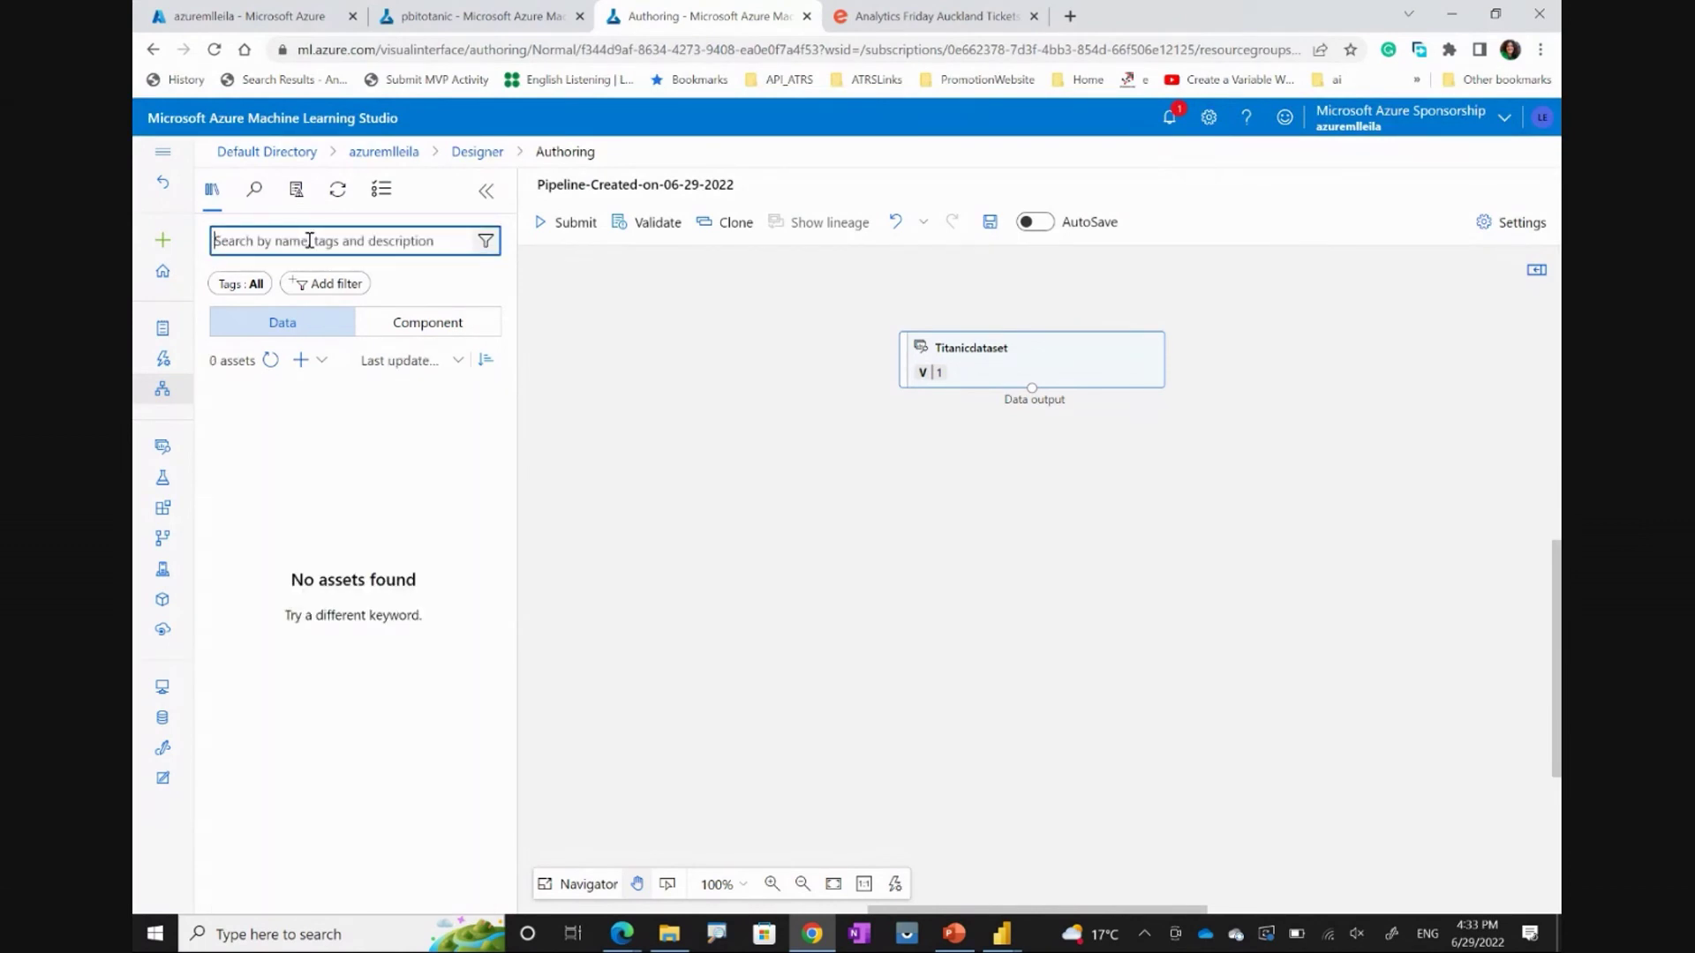
type("missing")
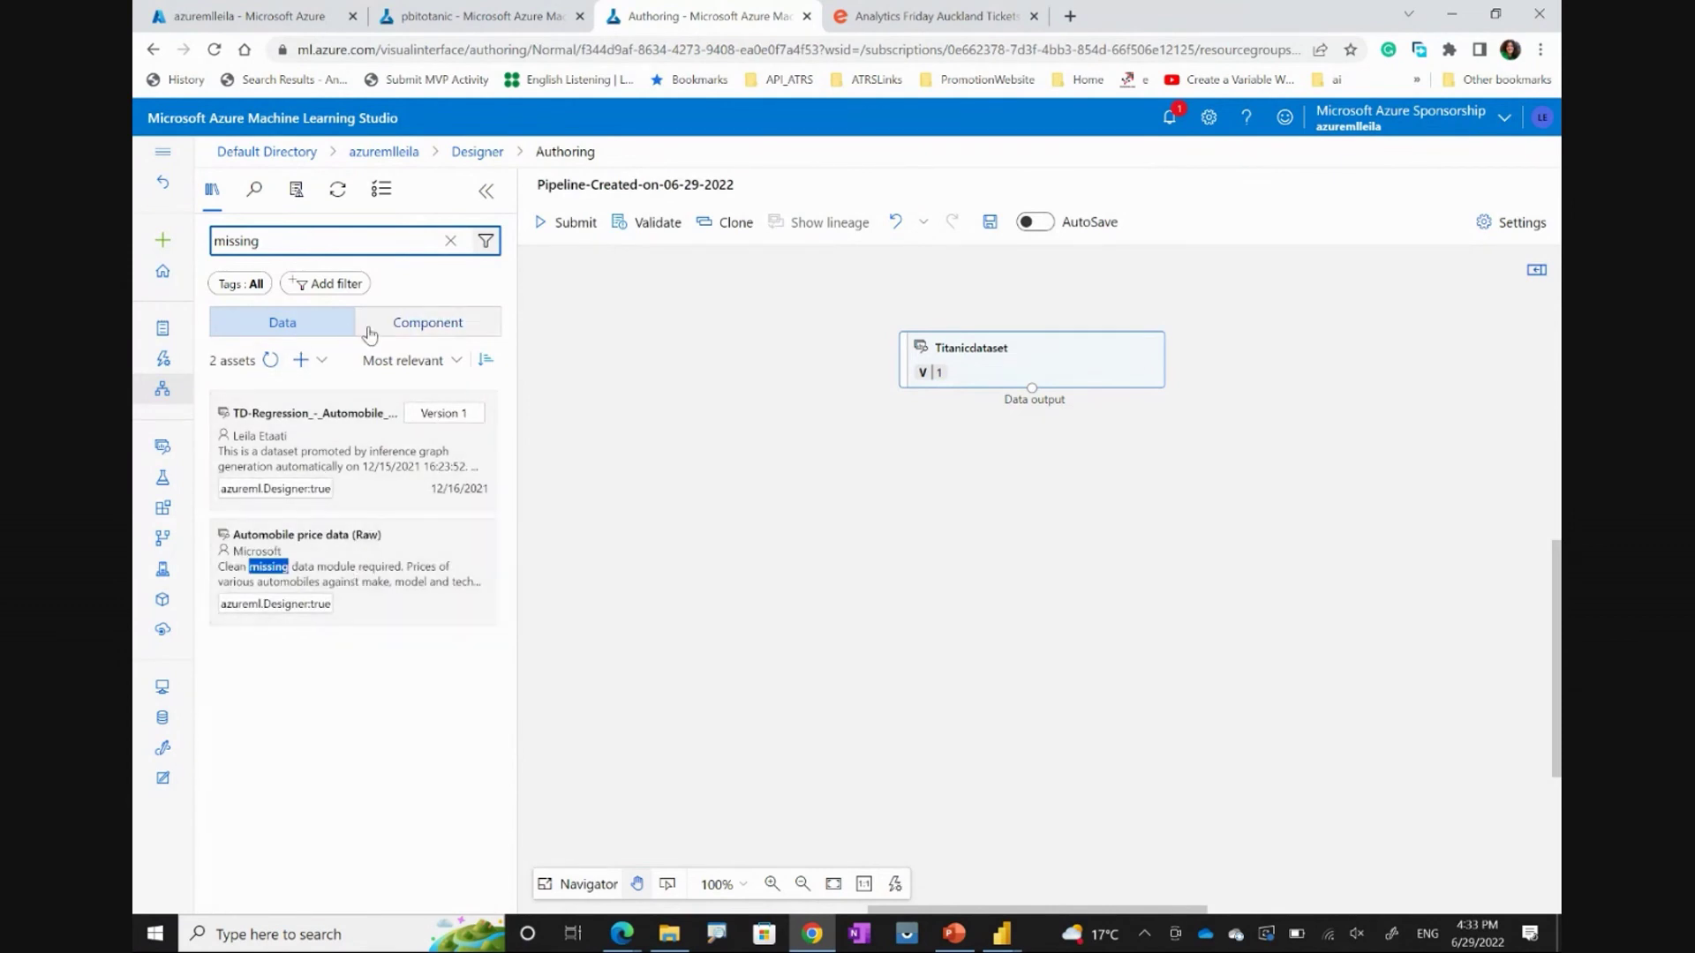
left_click(406, 323)
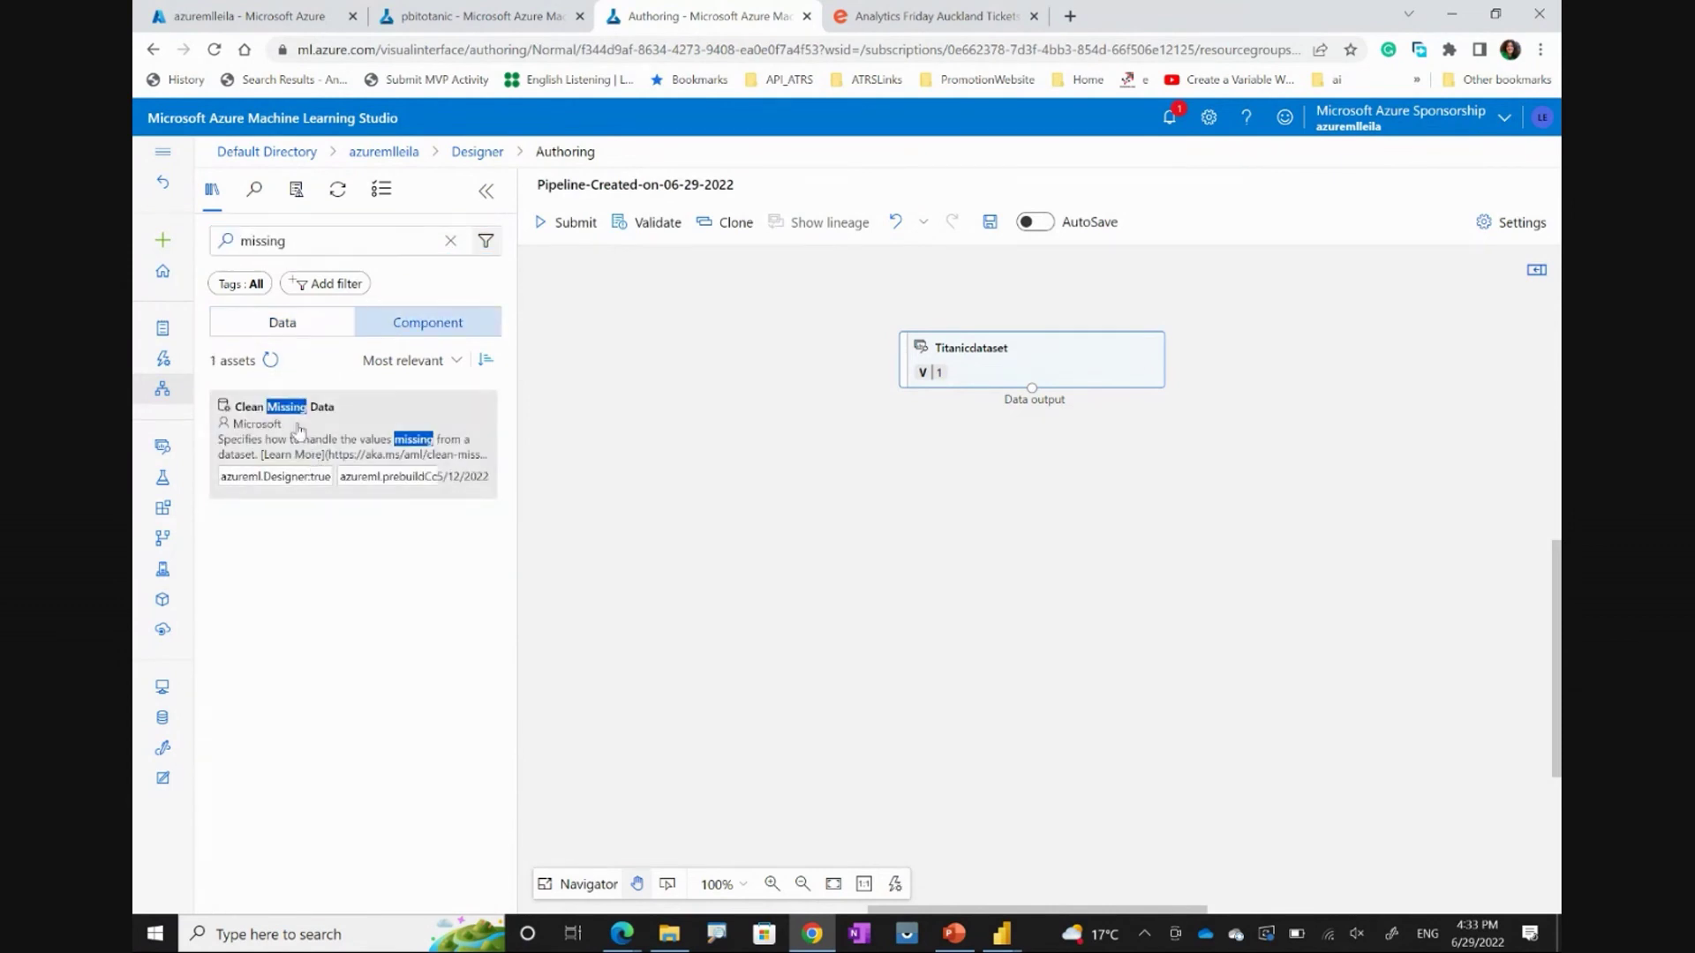
left_click_drag(298, 433, 1029, 466)
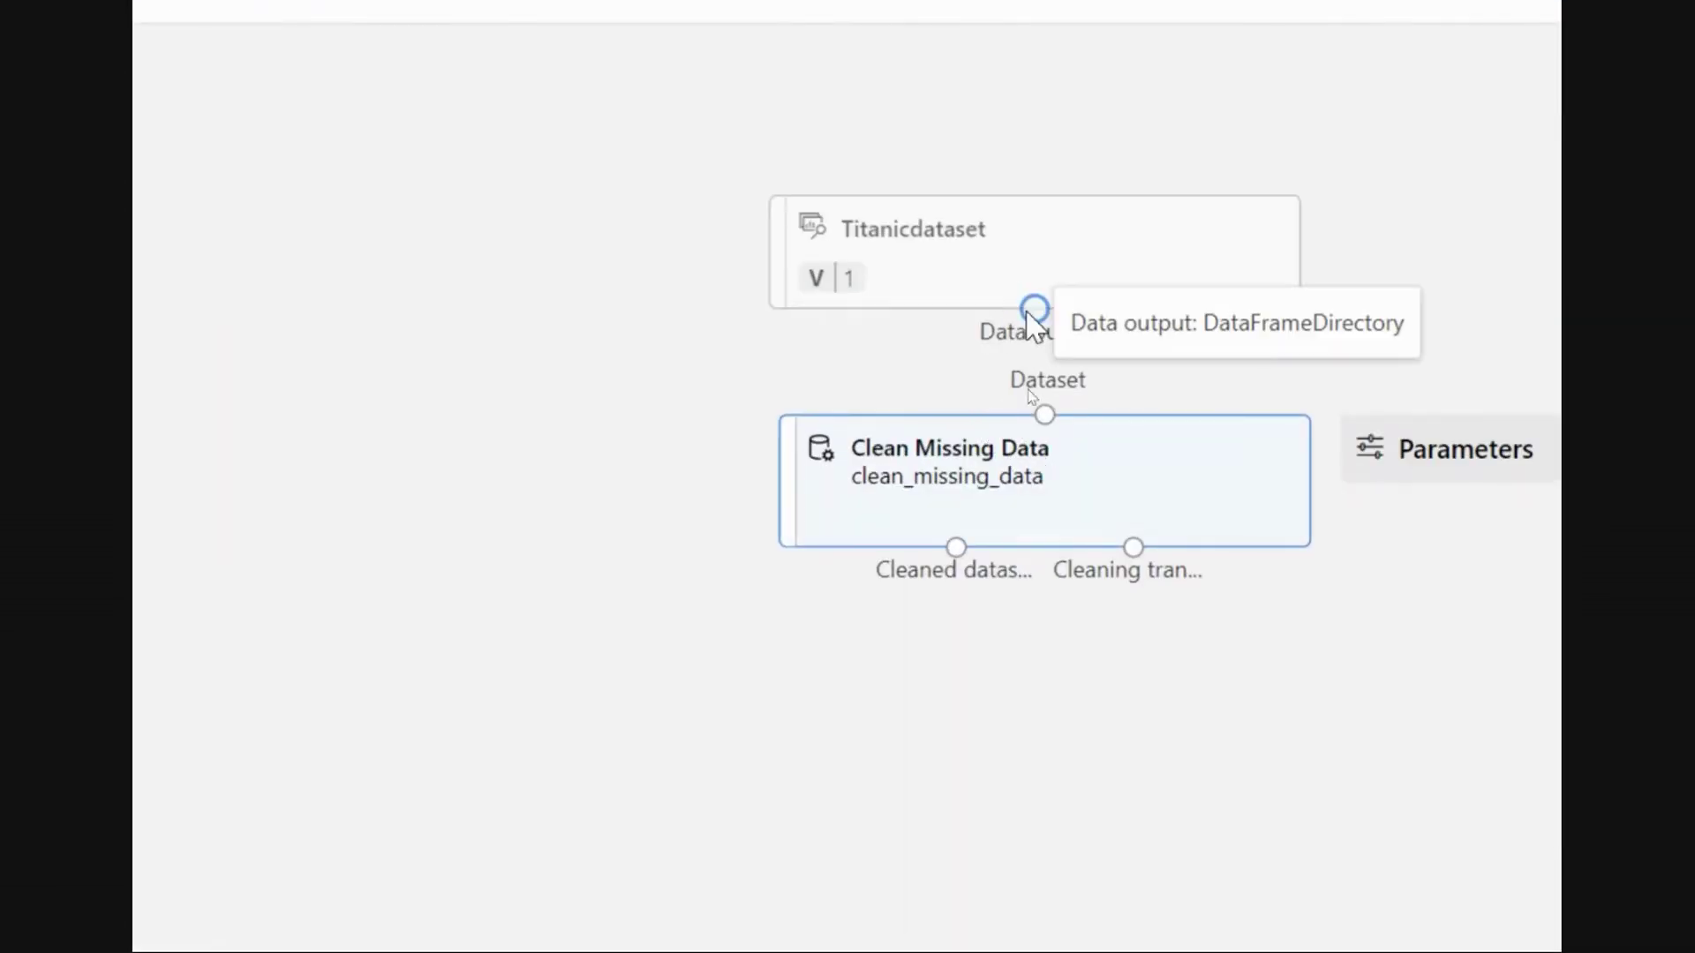
left_click_drag(1032, 388, 1041, 451)
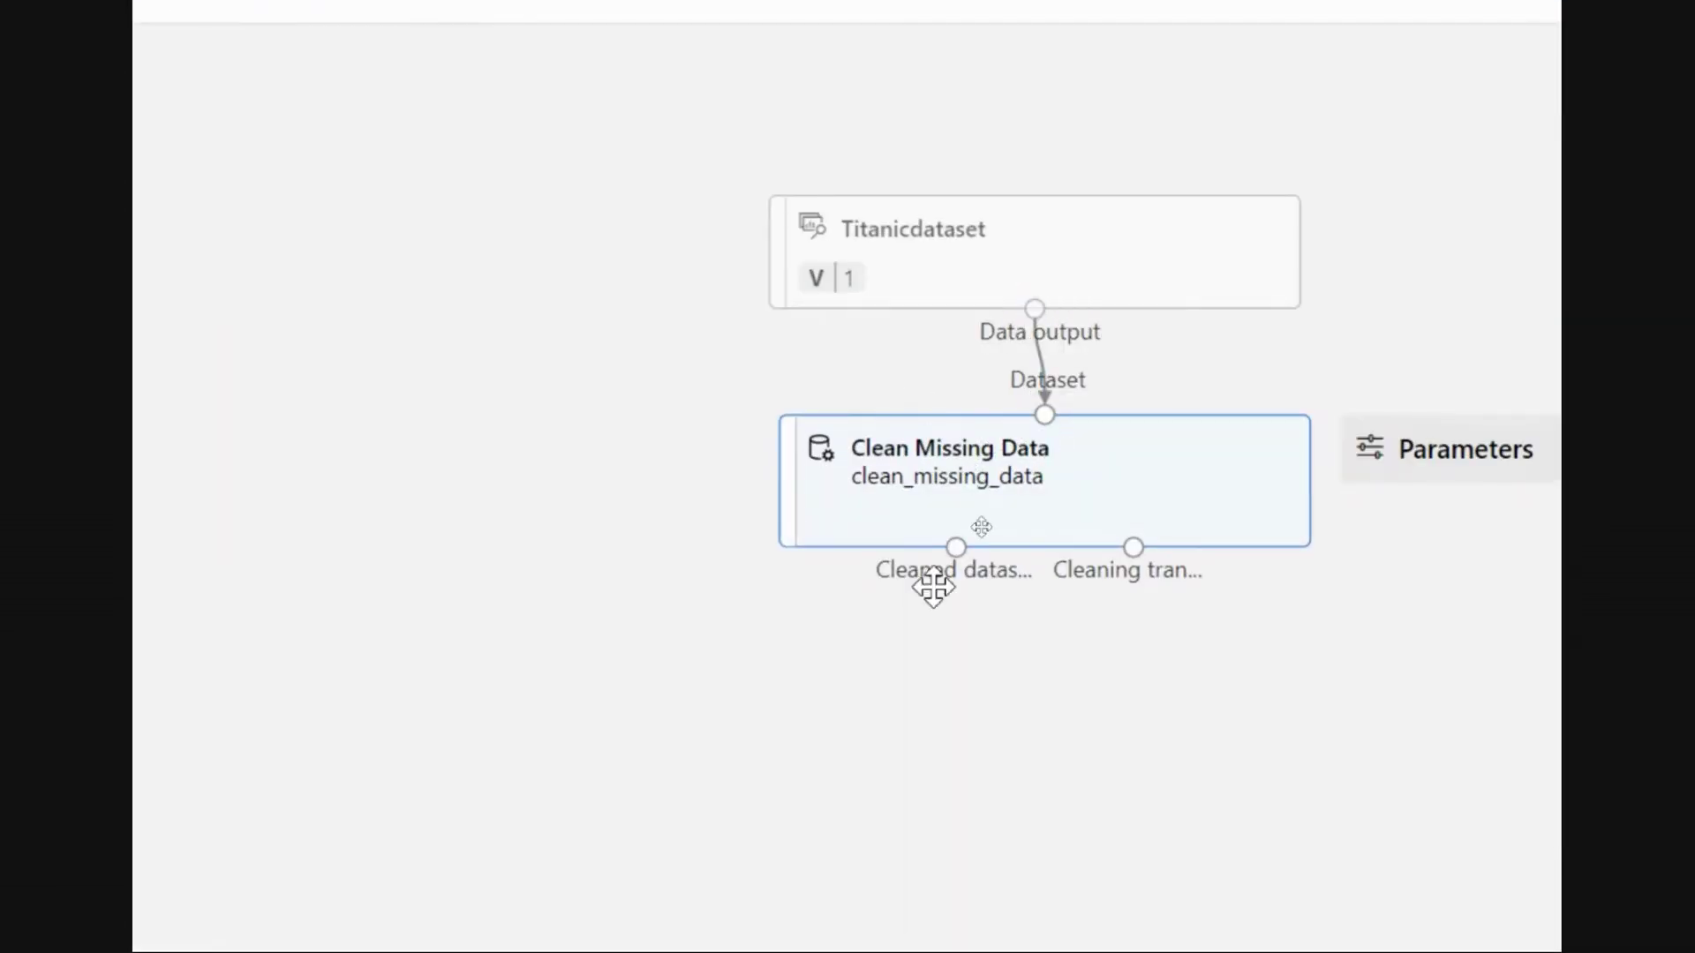
View the Clean Missing Data component's parameters, then return to the Designer overview and discard the unsaved pipeline changes
left_click(918, 477)
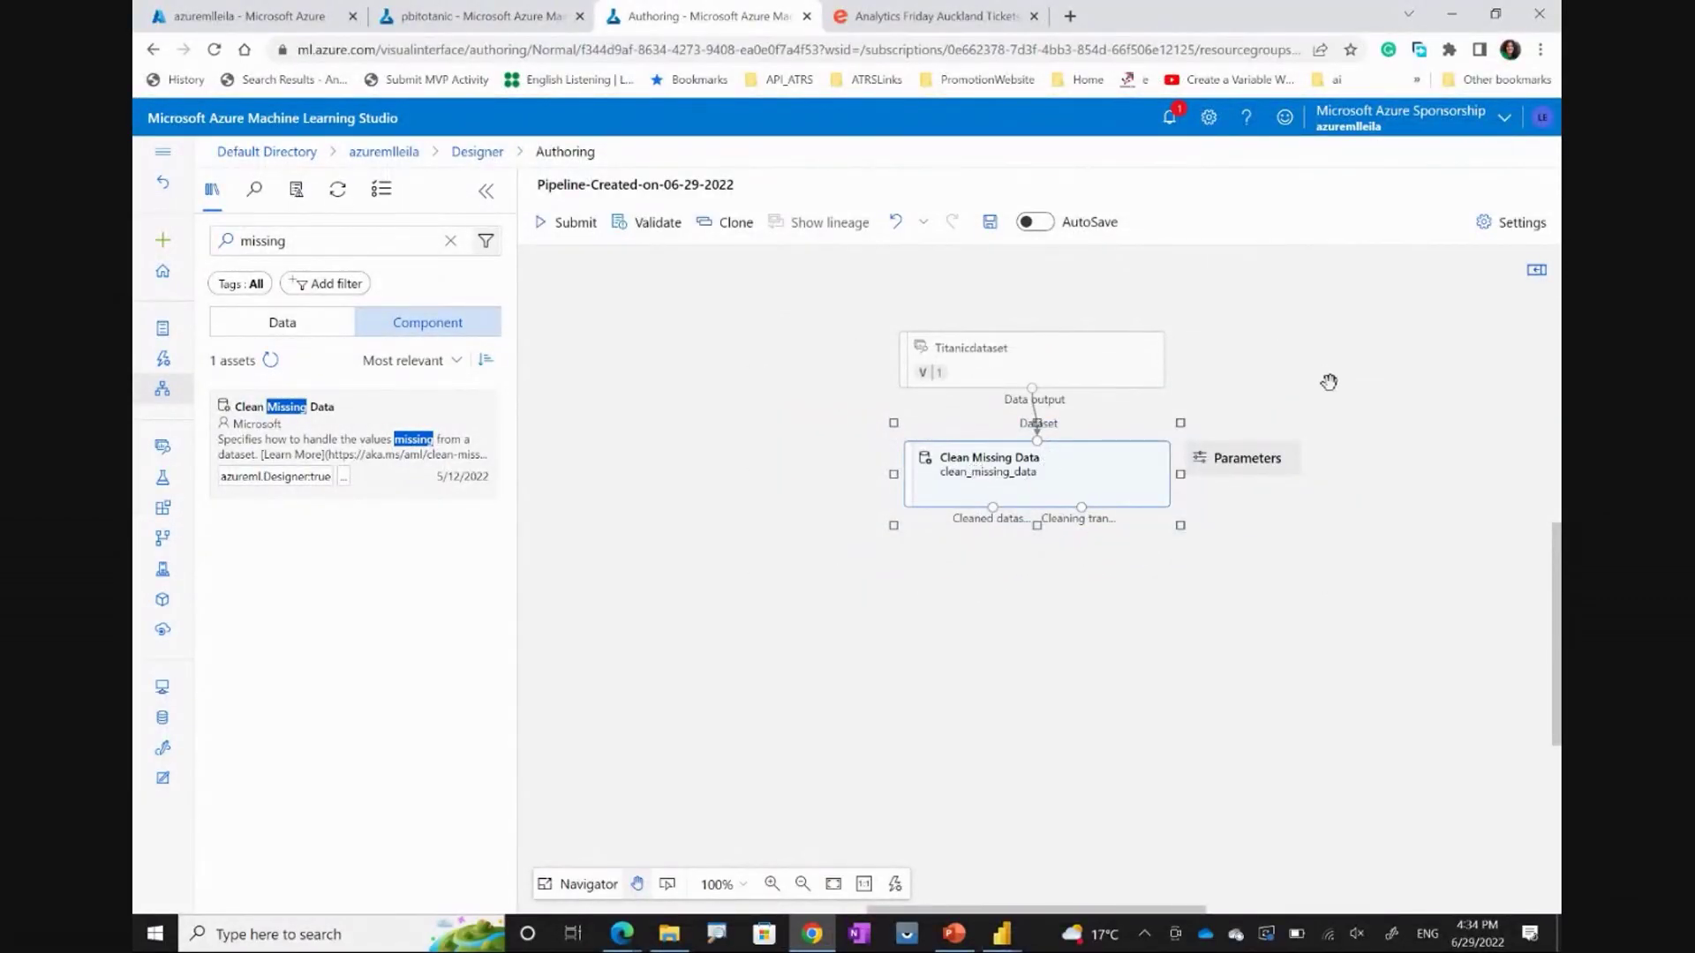
left_click(1537, 275)
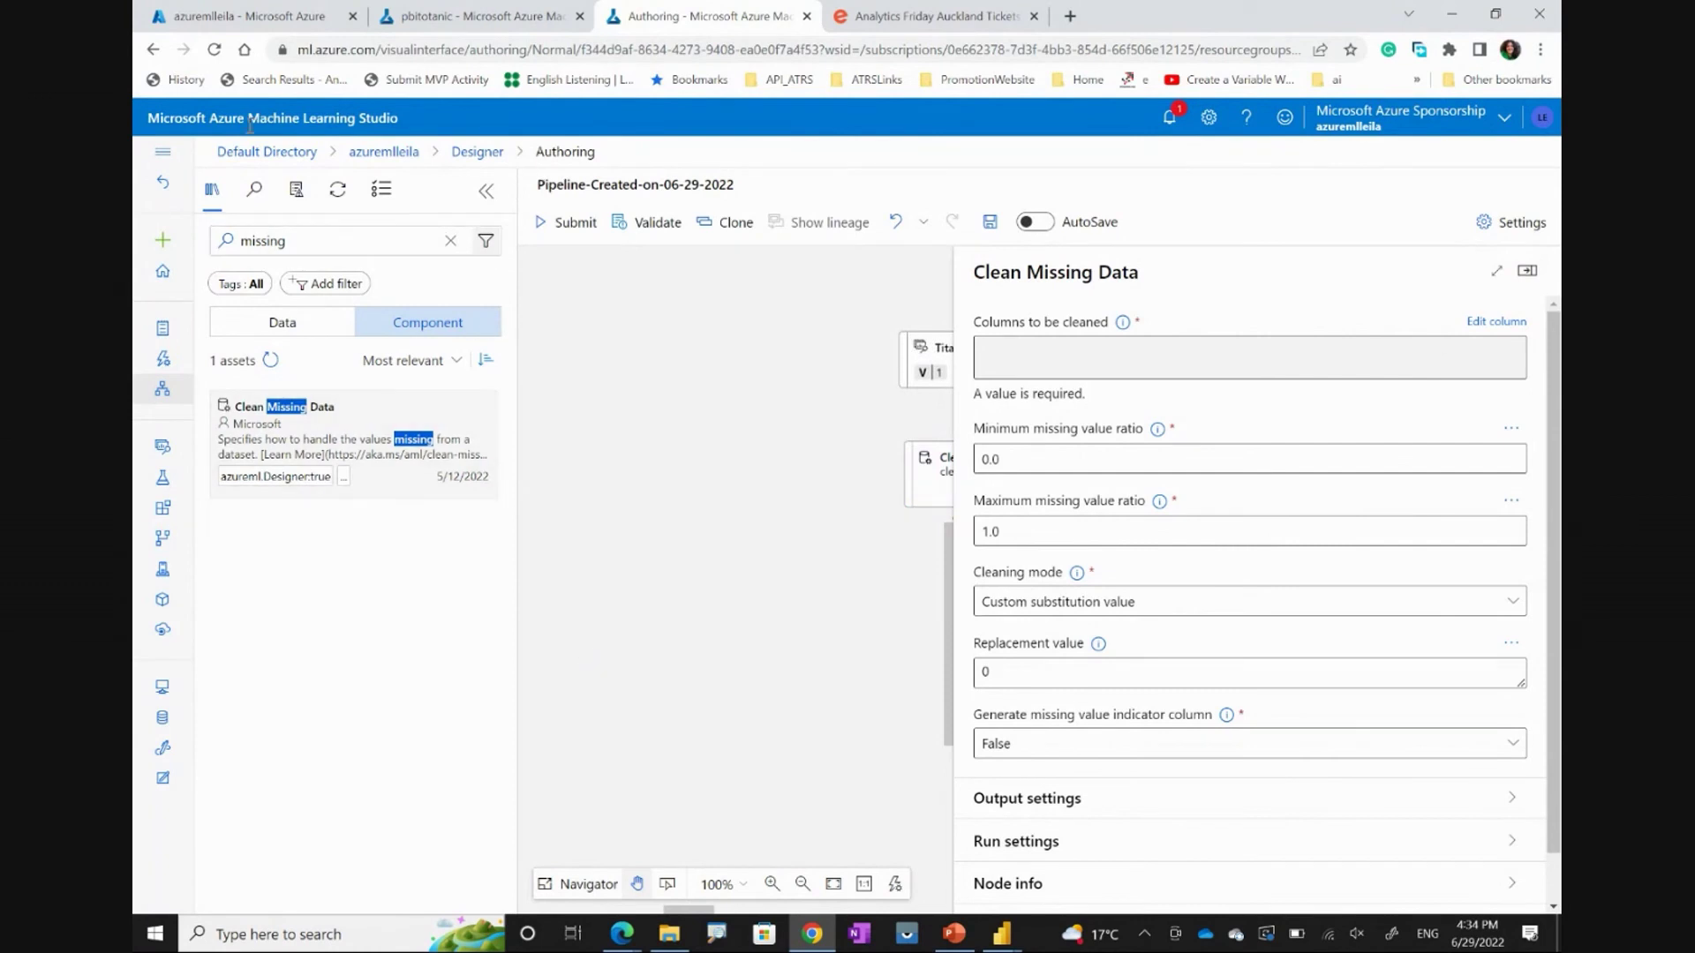
left_click(470, 152)
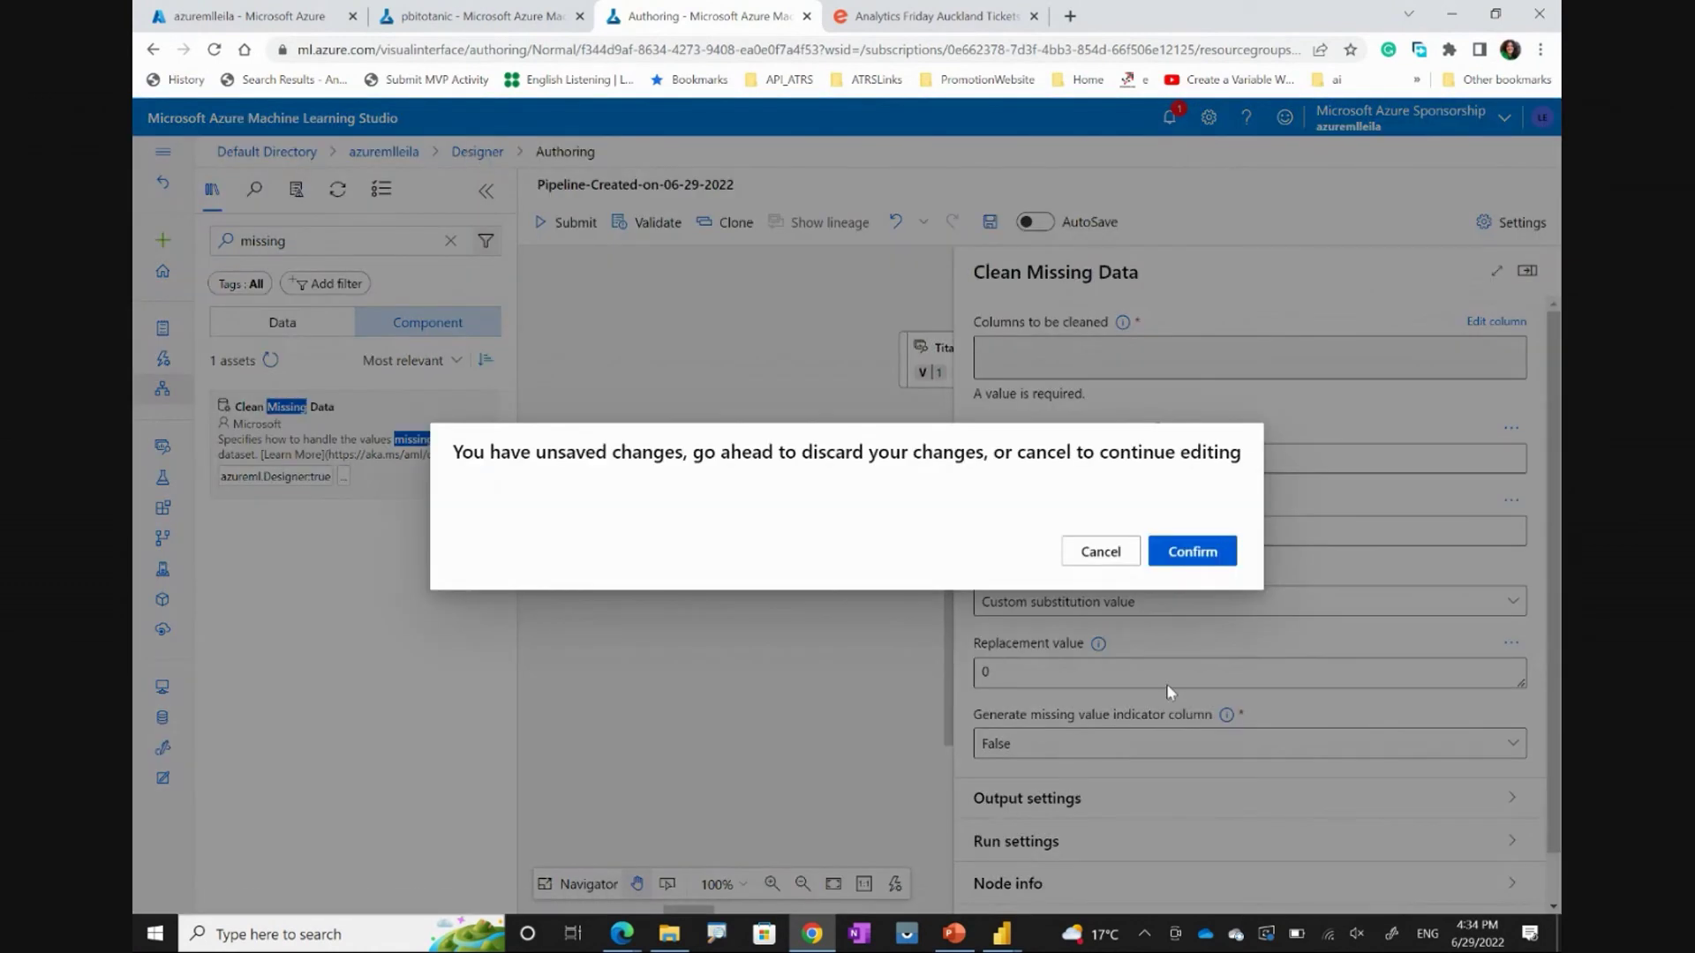
left_click(1186, 549)
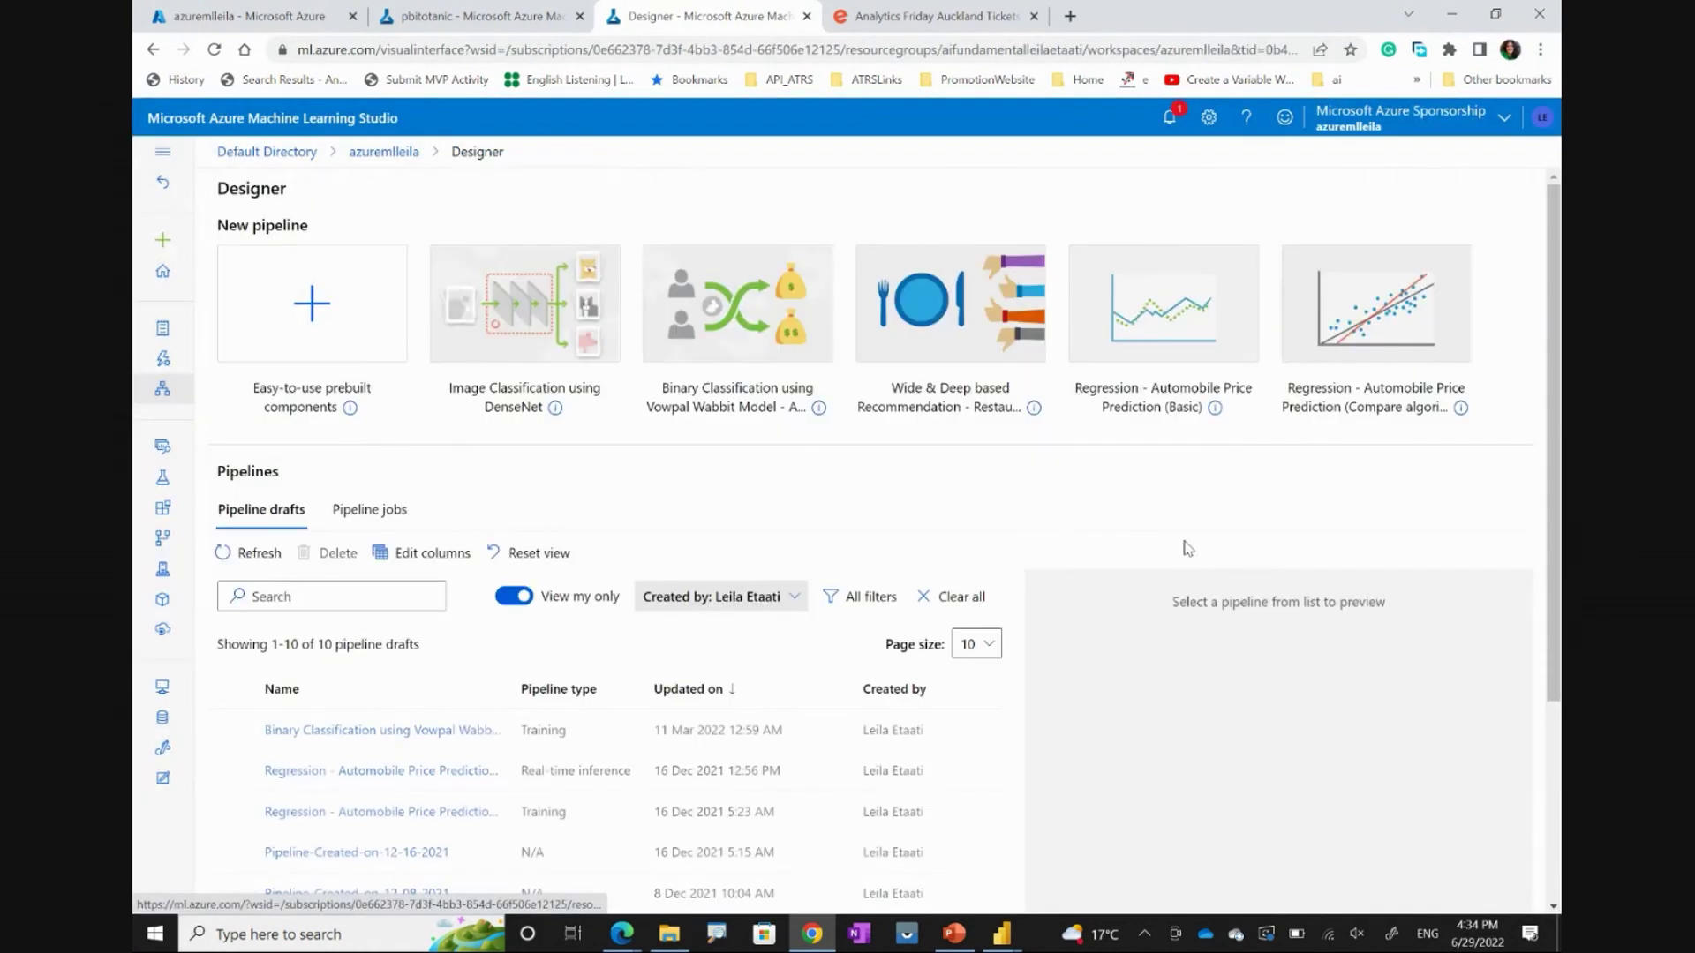
Open the Binary Classification using Vowpal Wabbit Model pipeline, examine its component flow and view the Execute Python Script code
left_click(384, 773)
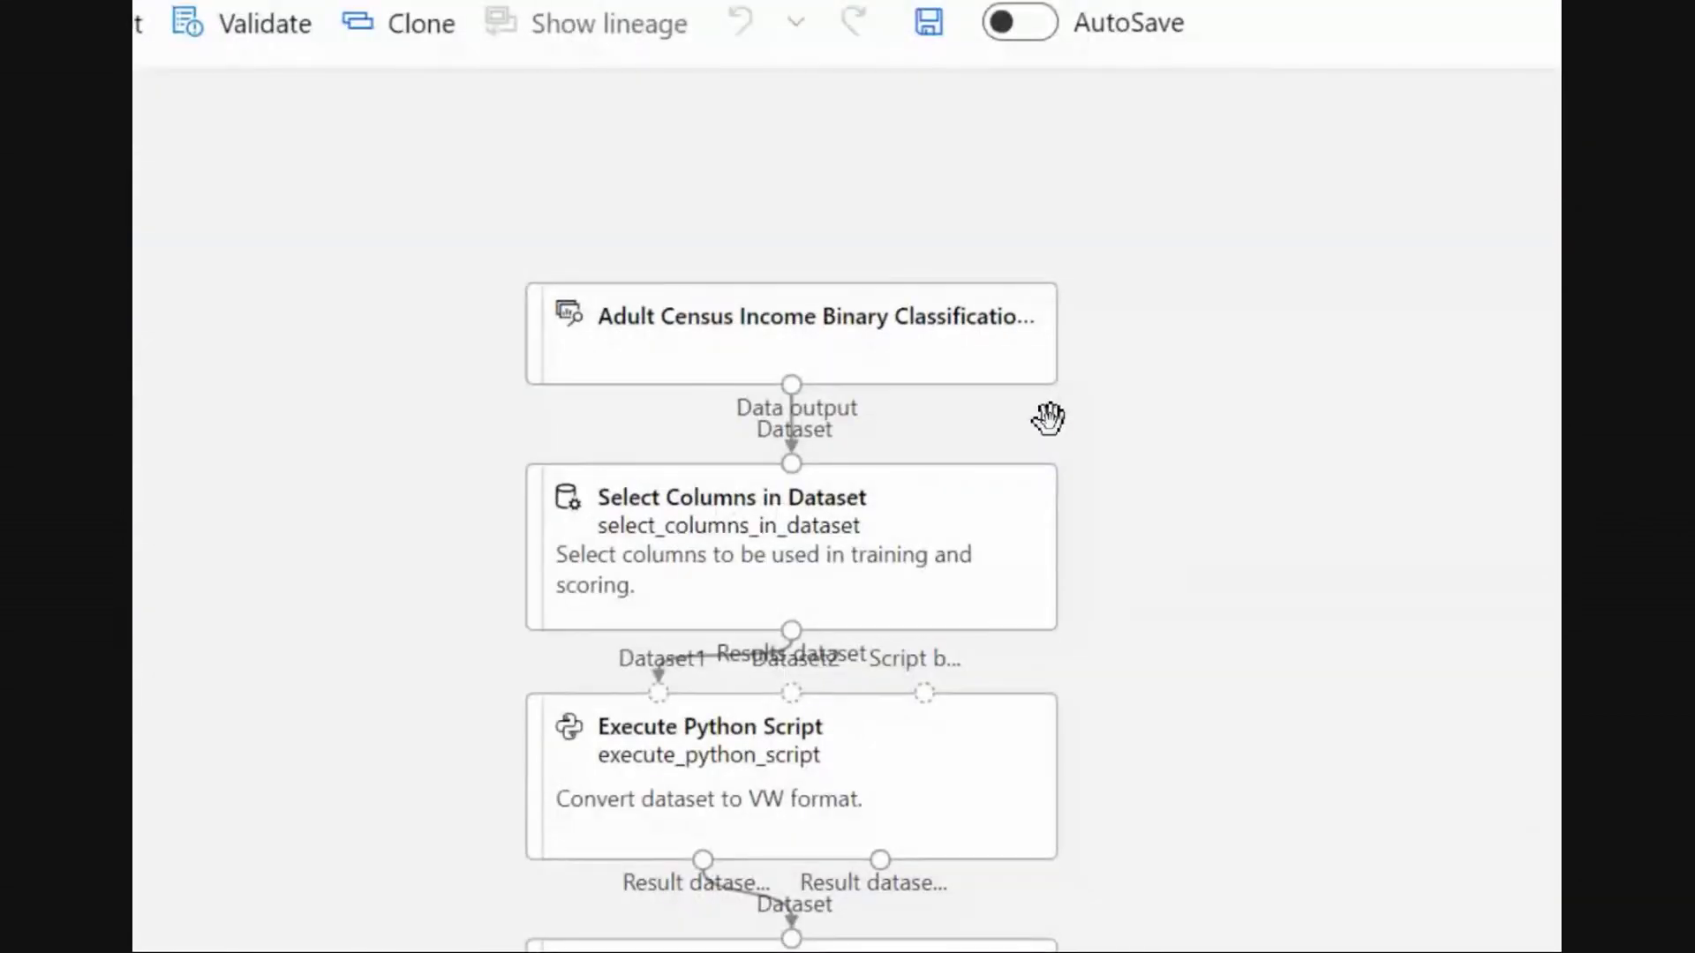
scroll(890, 504, "down", 1)
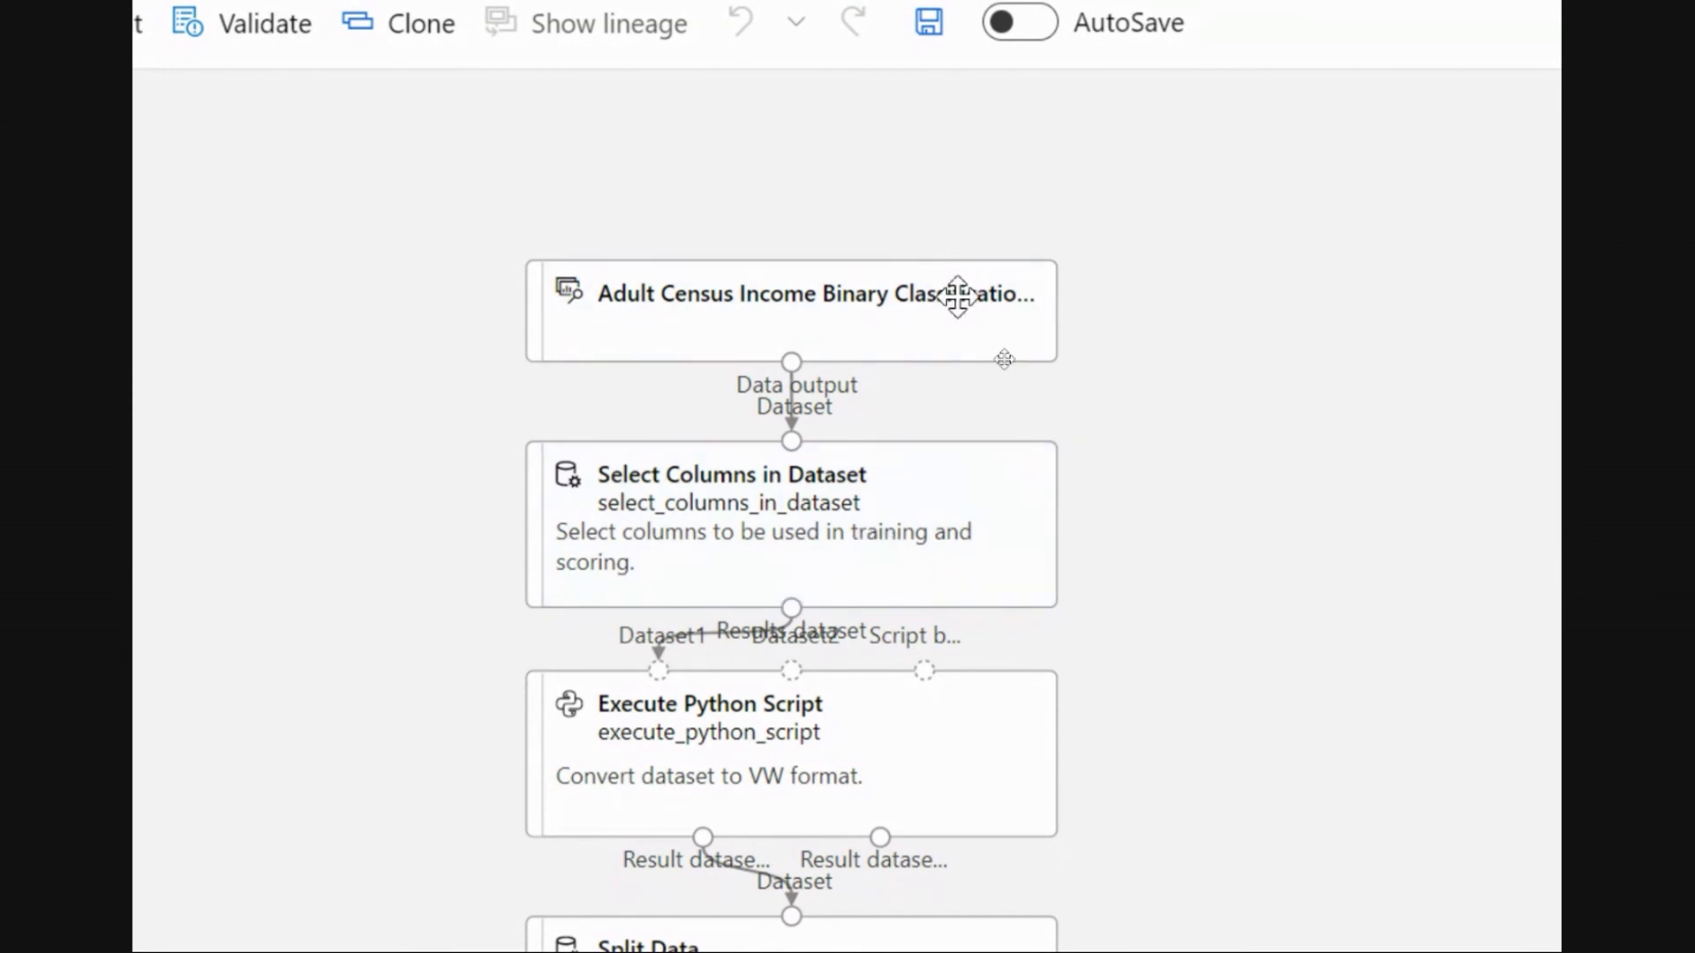
scroll(900, 527, "down", 5)
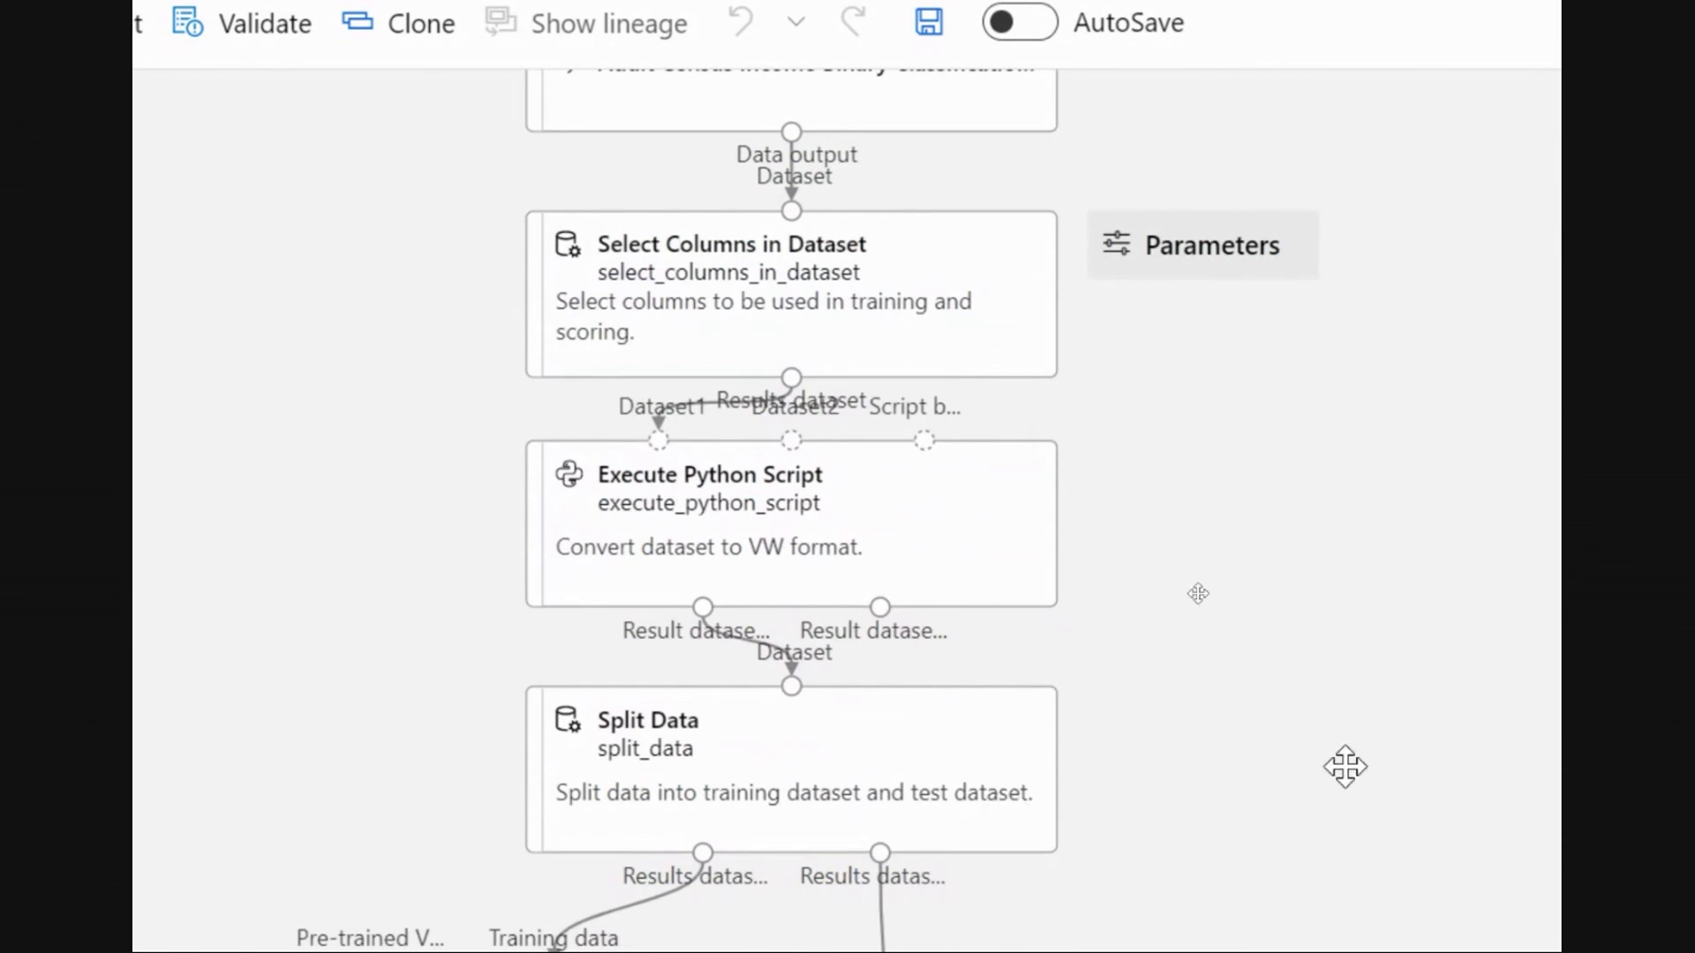
scroll(917, 382, "down", 1)
scroll(900, 530, "up", 10)
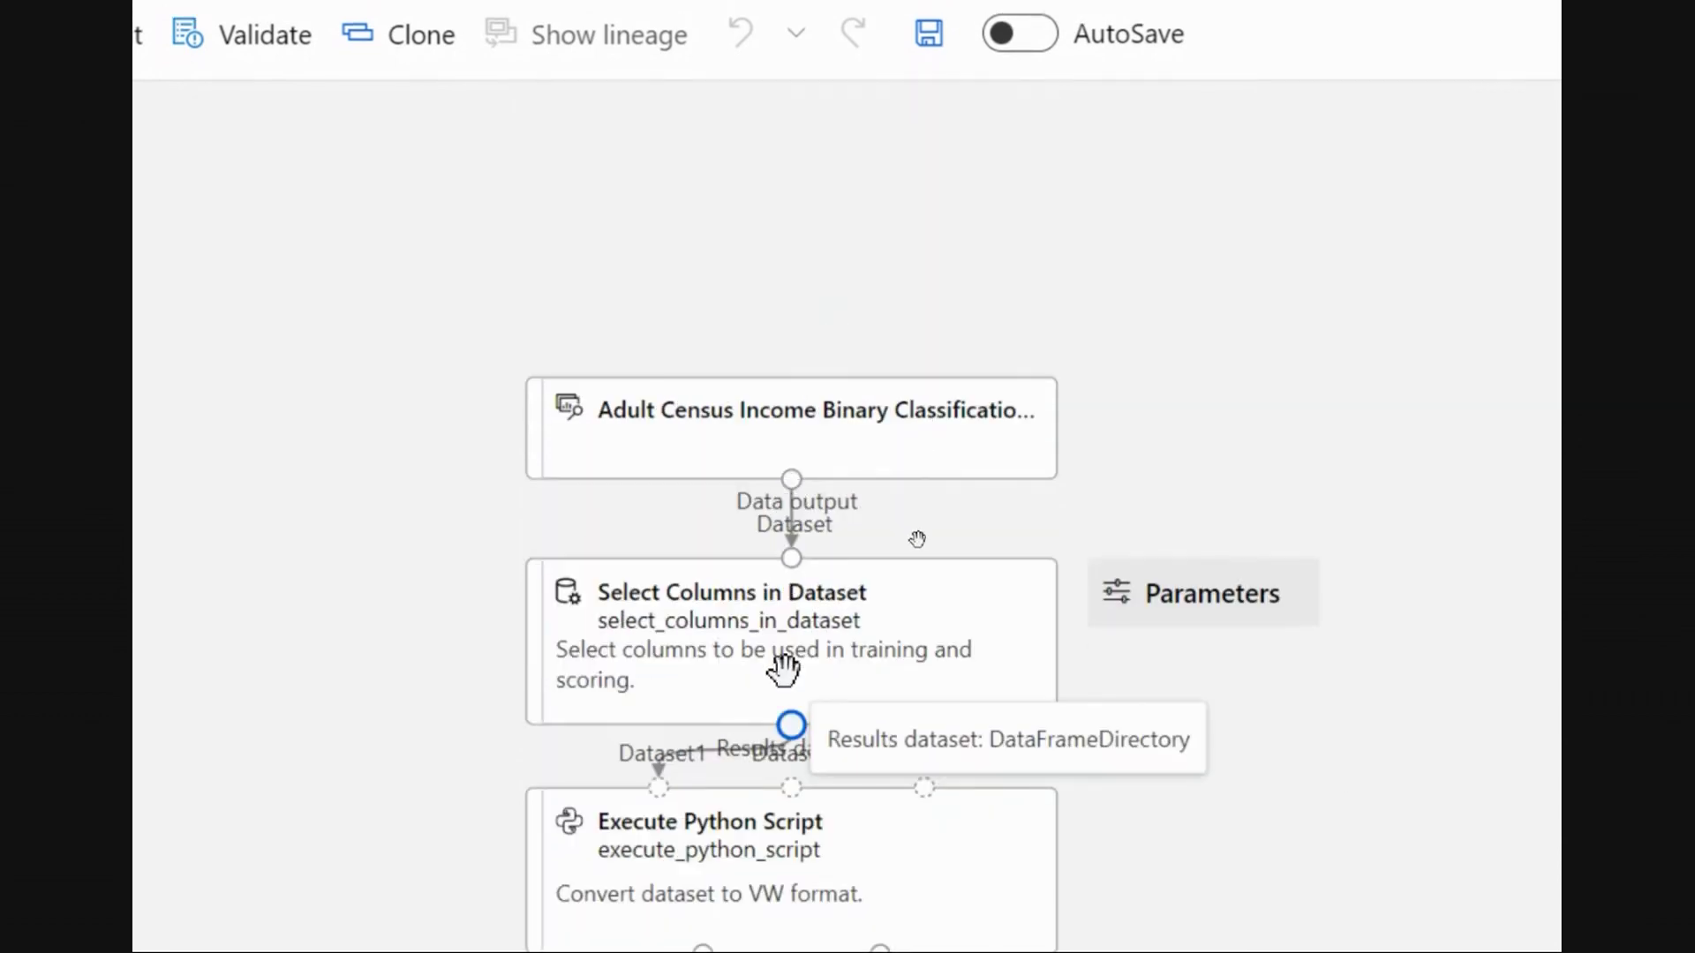
scroll(741, 816, "down", 6)
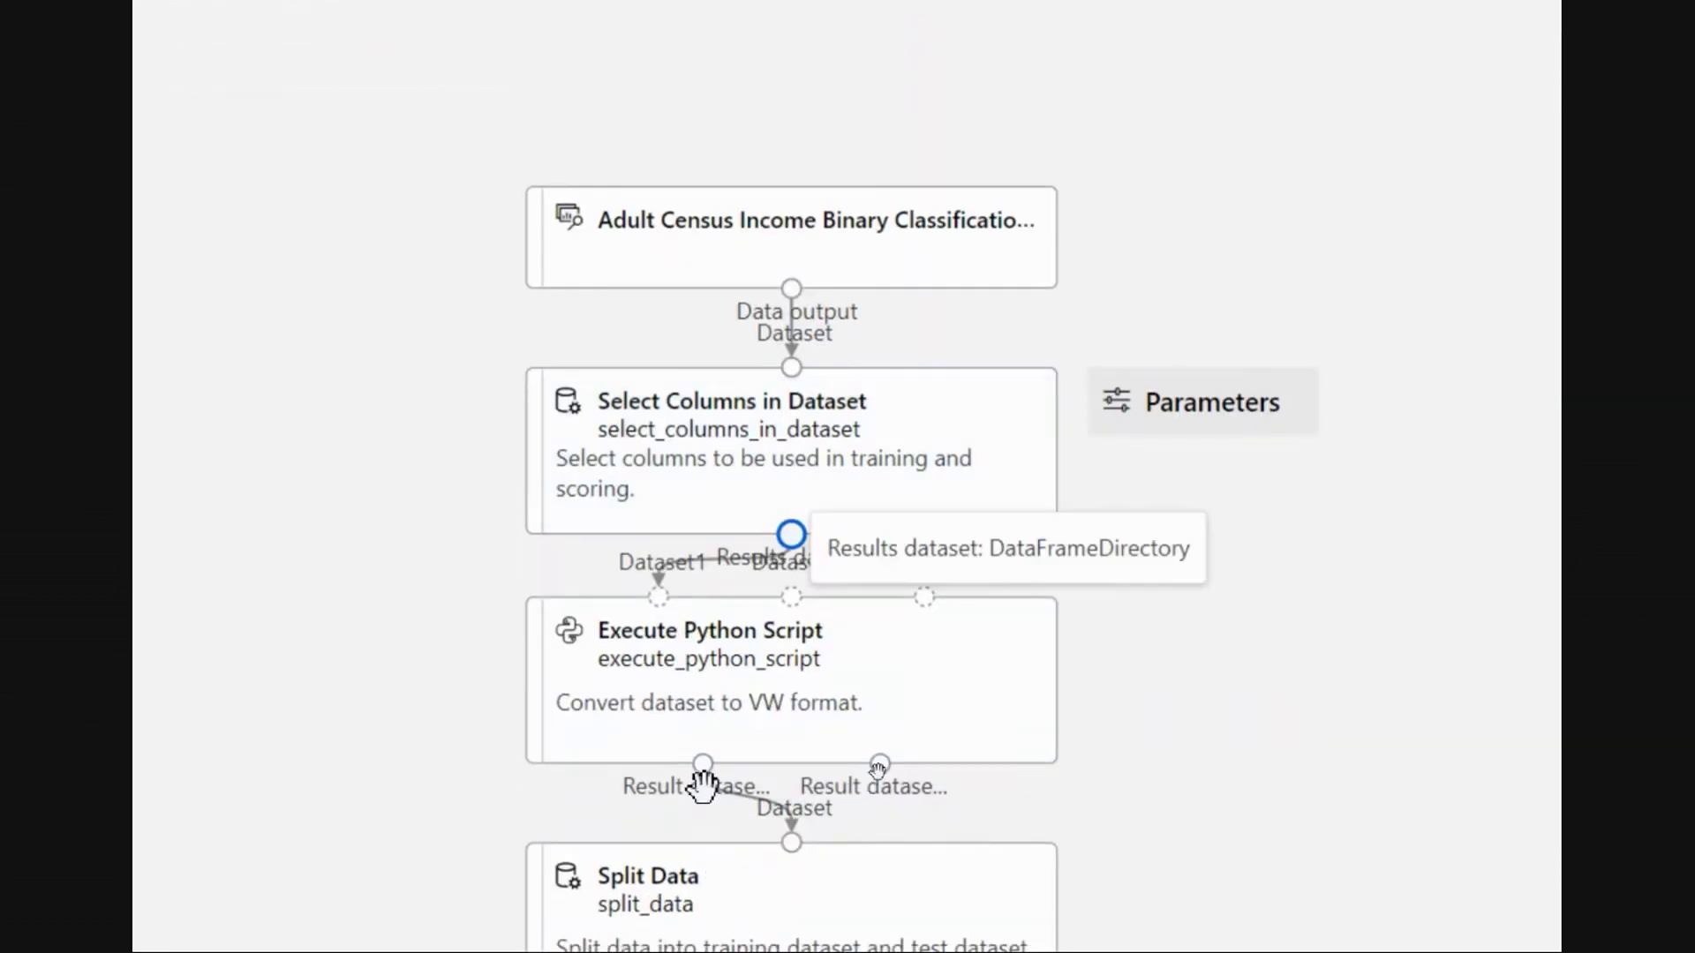
left_click(717, 706)
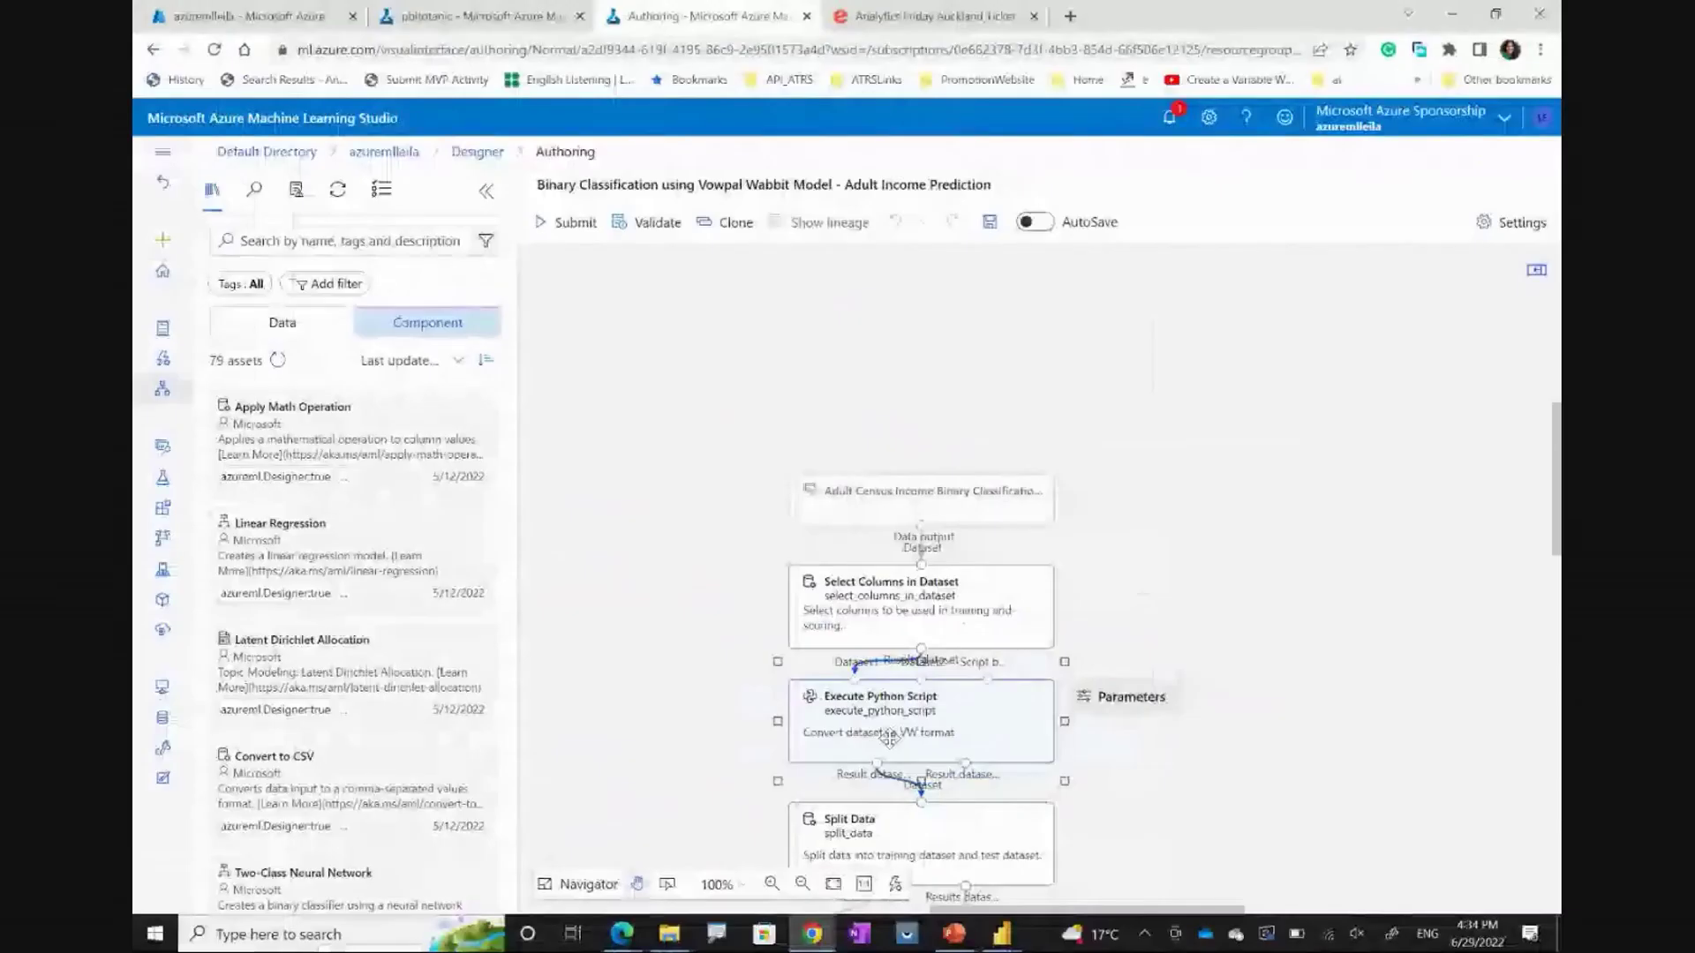
left_click(1536, 270)
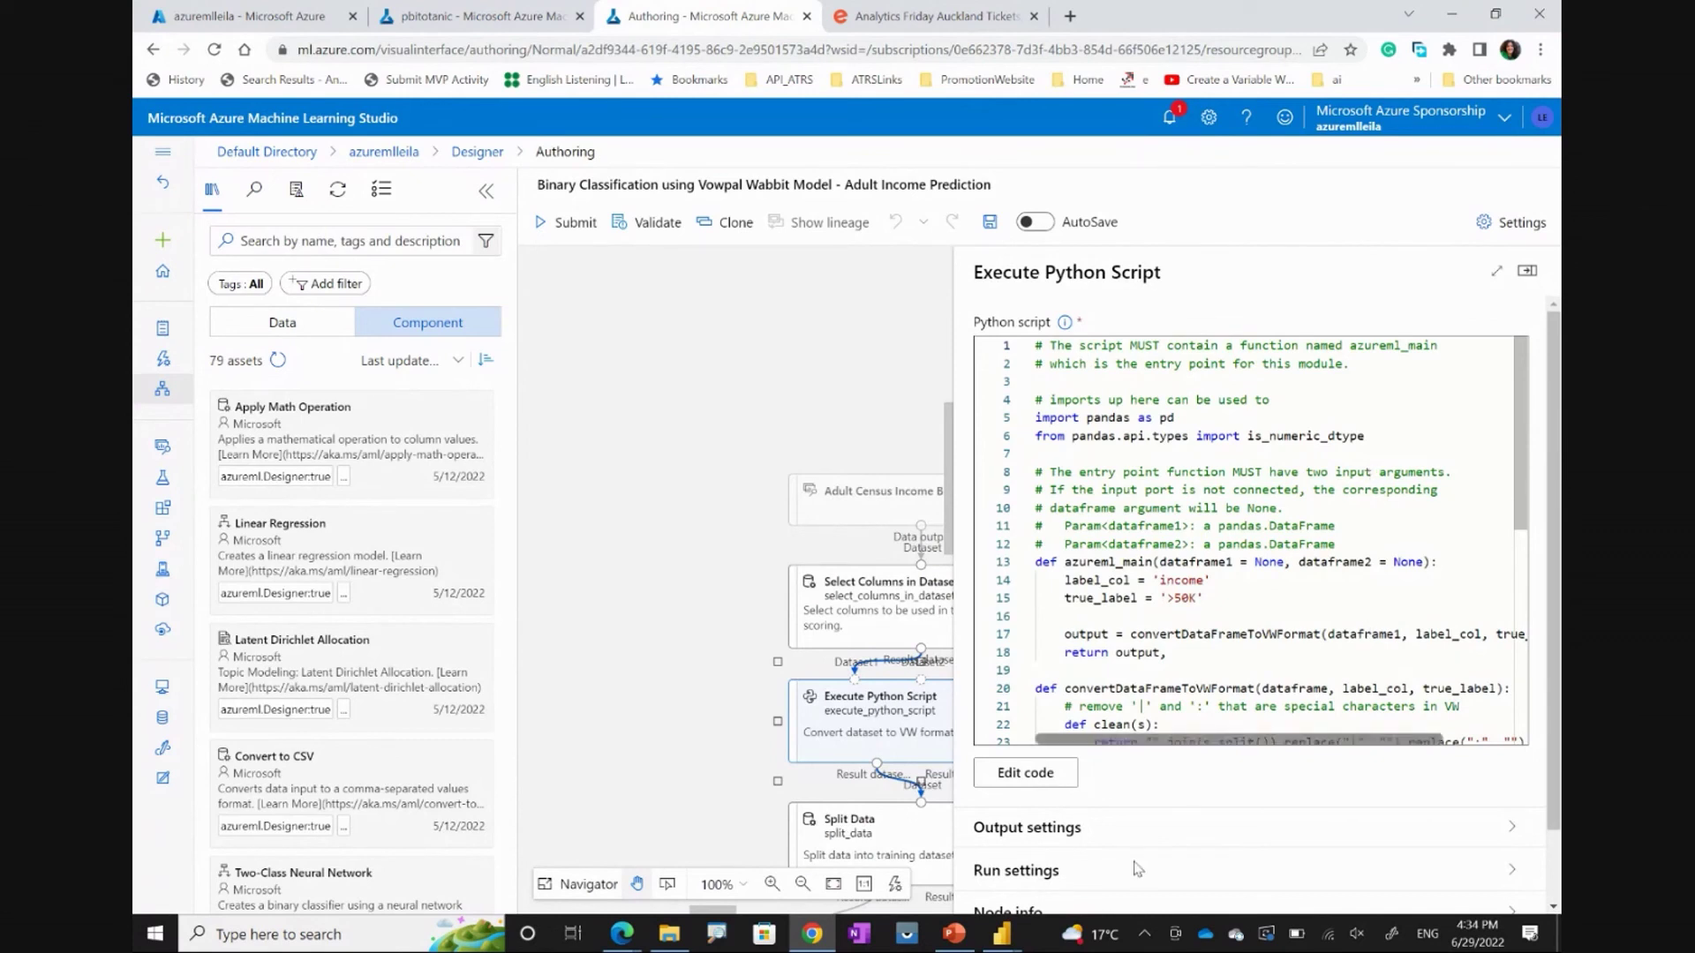
Switch to PowerPoint and present from the current slide, Why Automated ML?
key("alt+Tab")
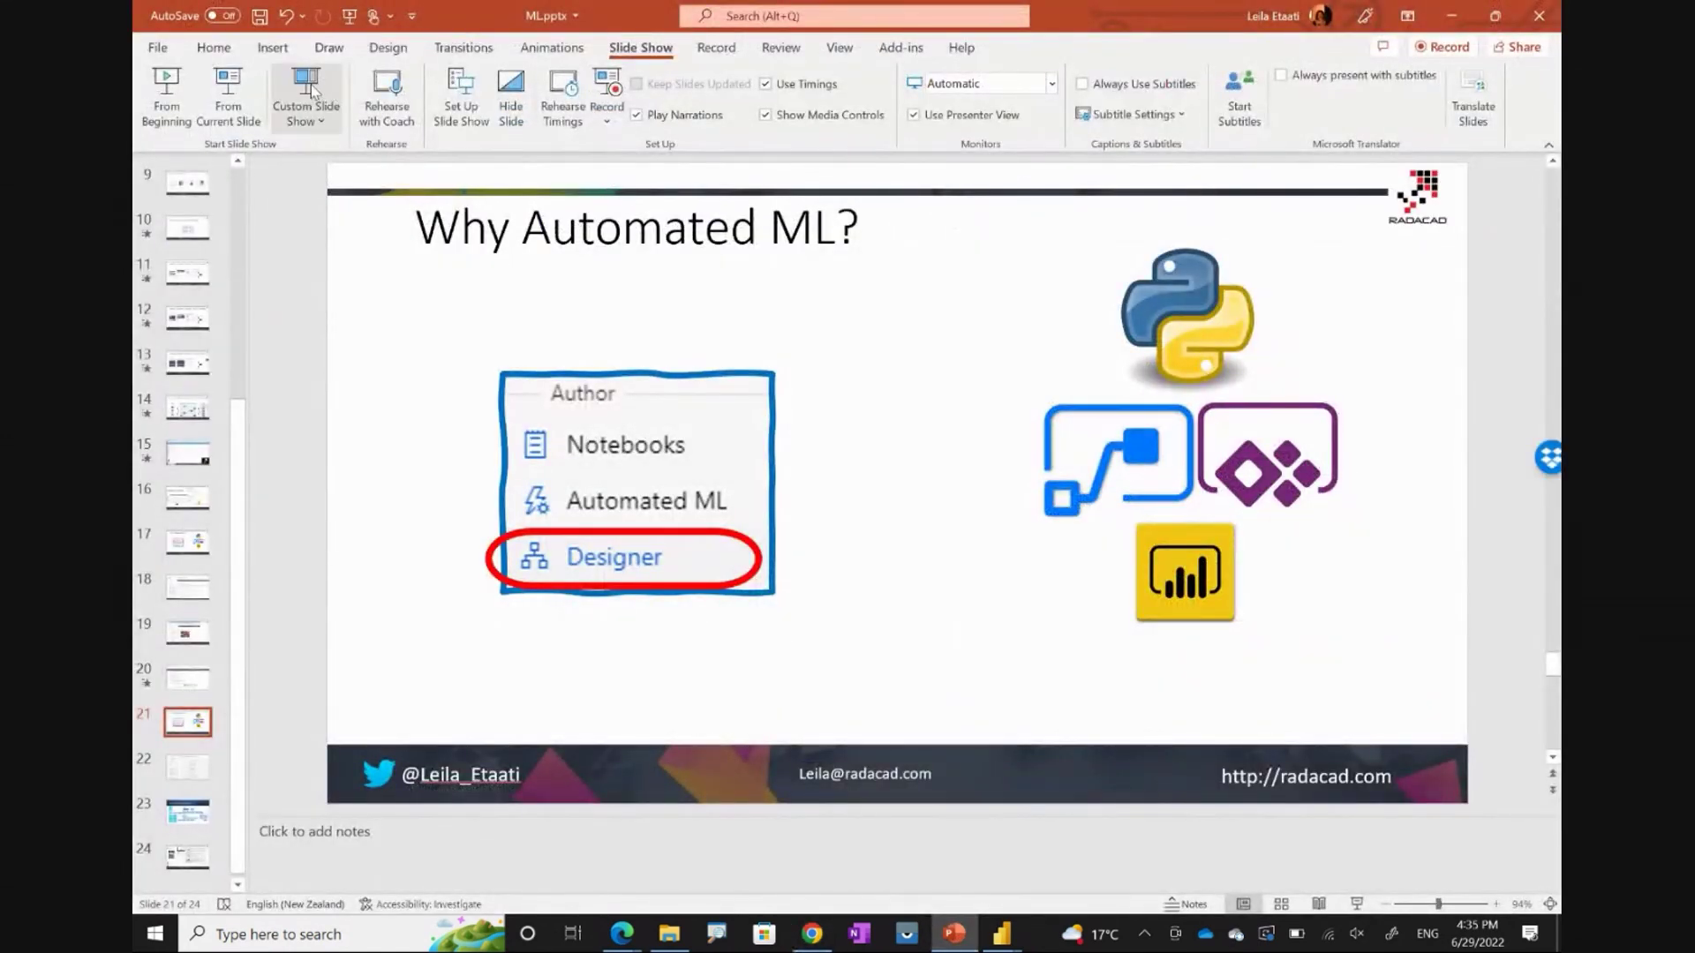
left_click(227, 97)
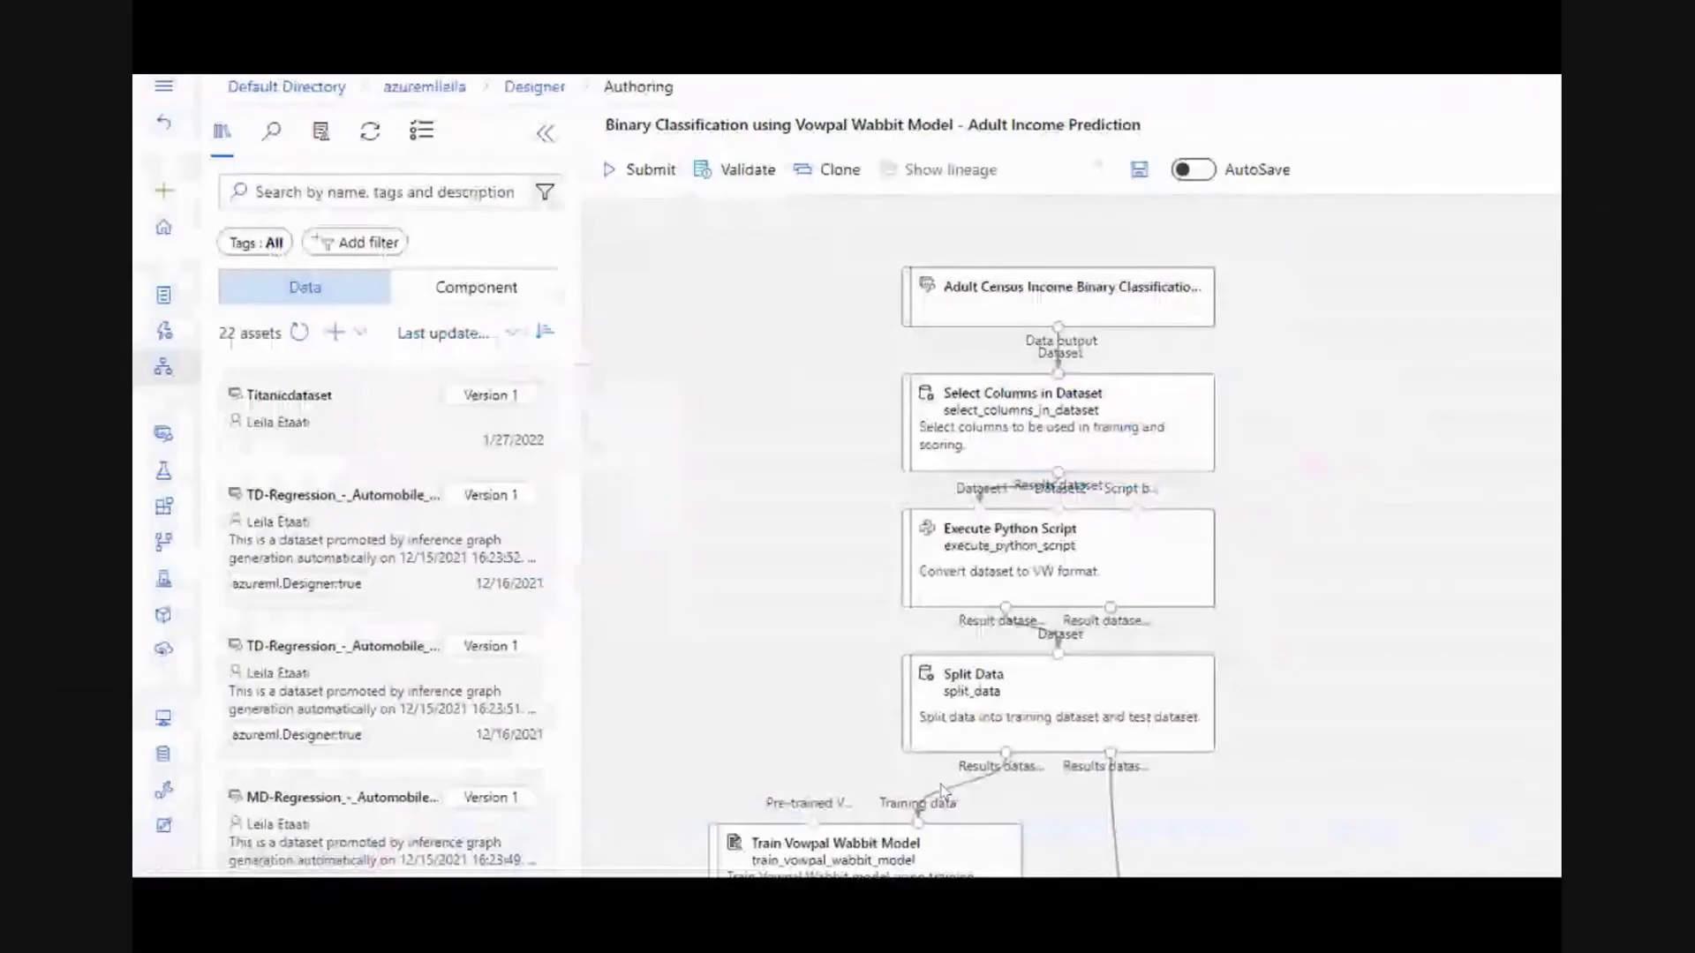